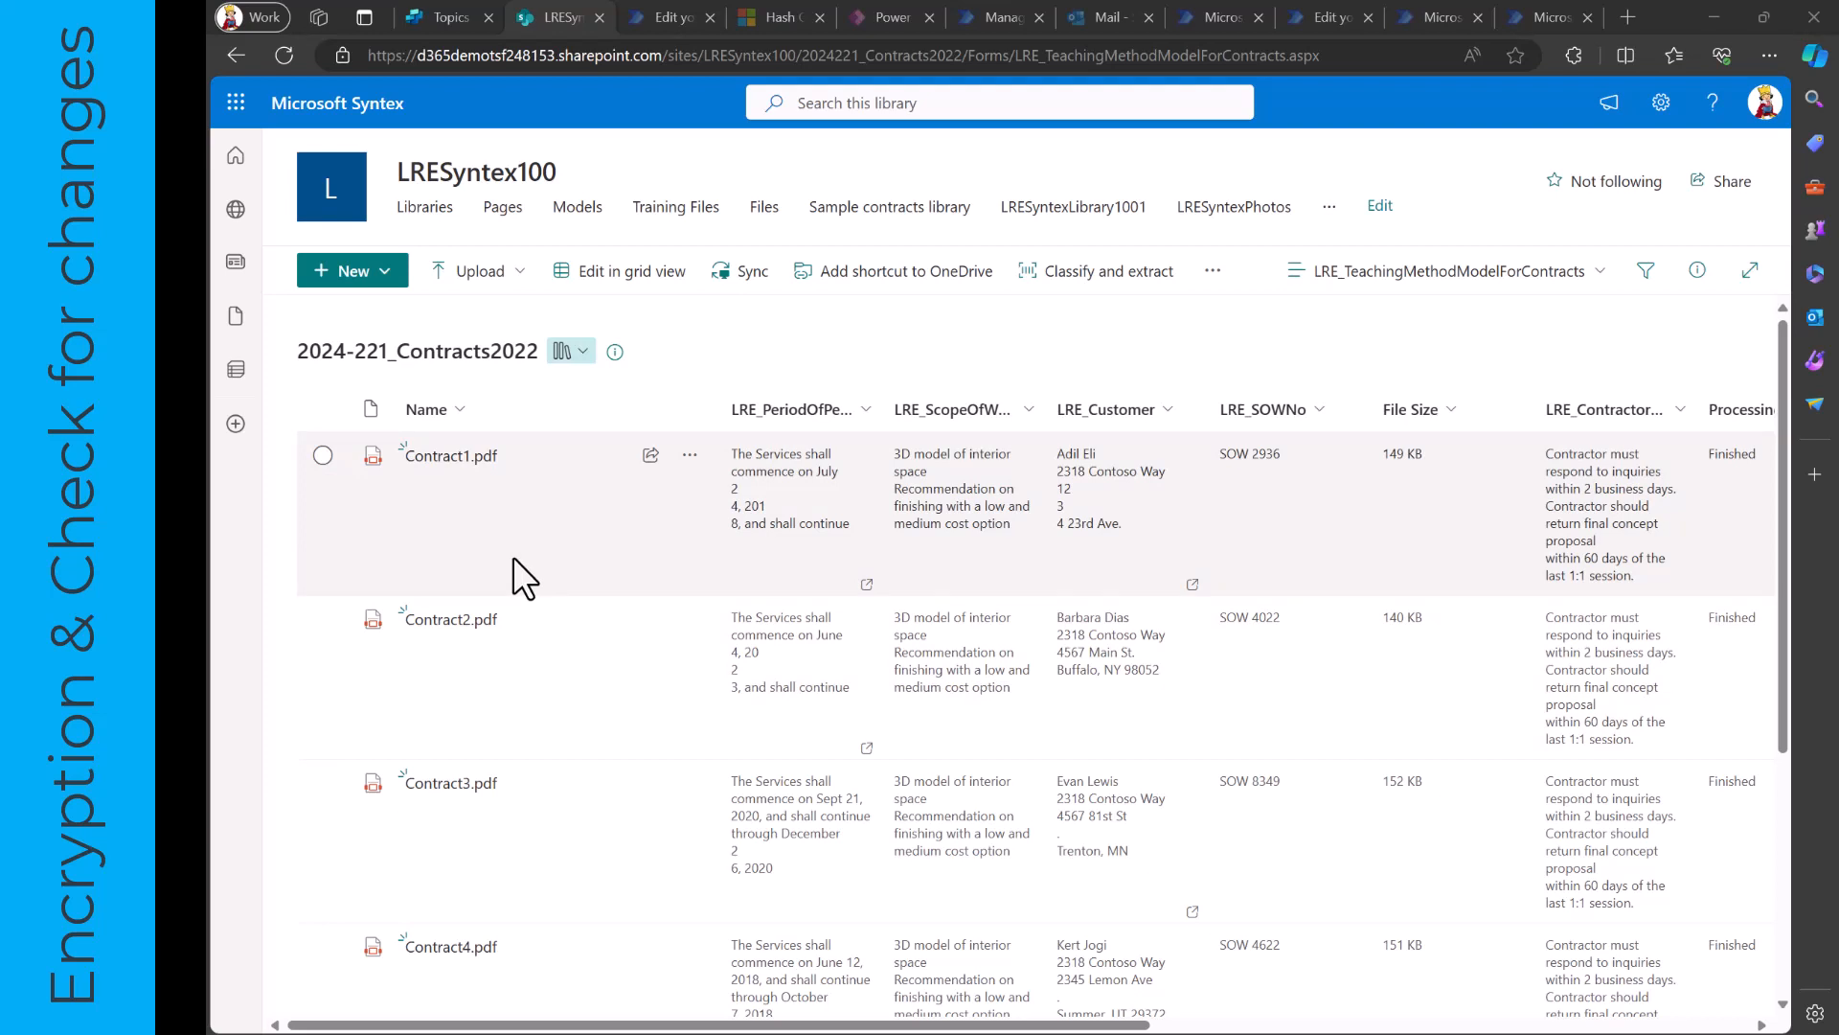
- Upload the Contract6 PDF from the SampleContractDocuments folder to the 2024-221_Contracts2022 library
left_click(516, 283)
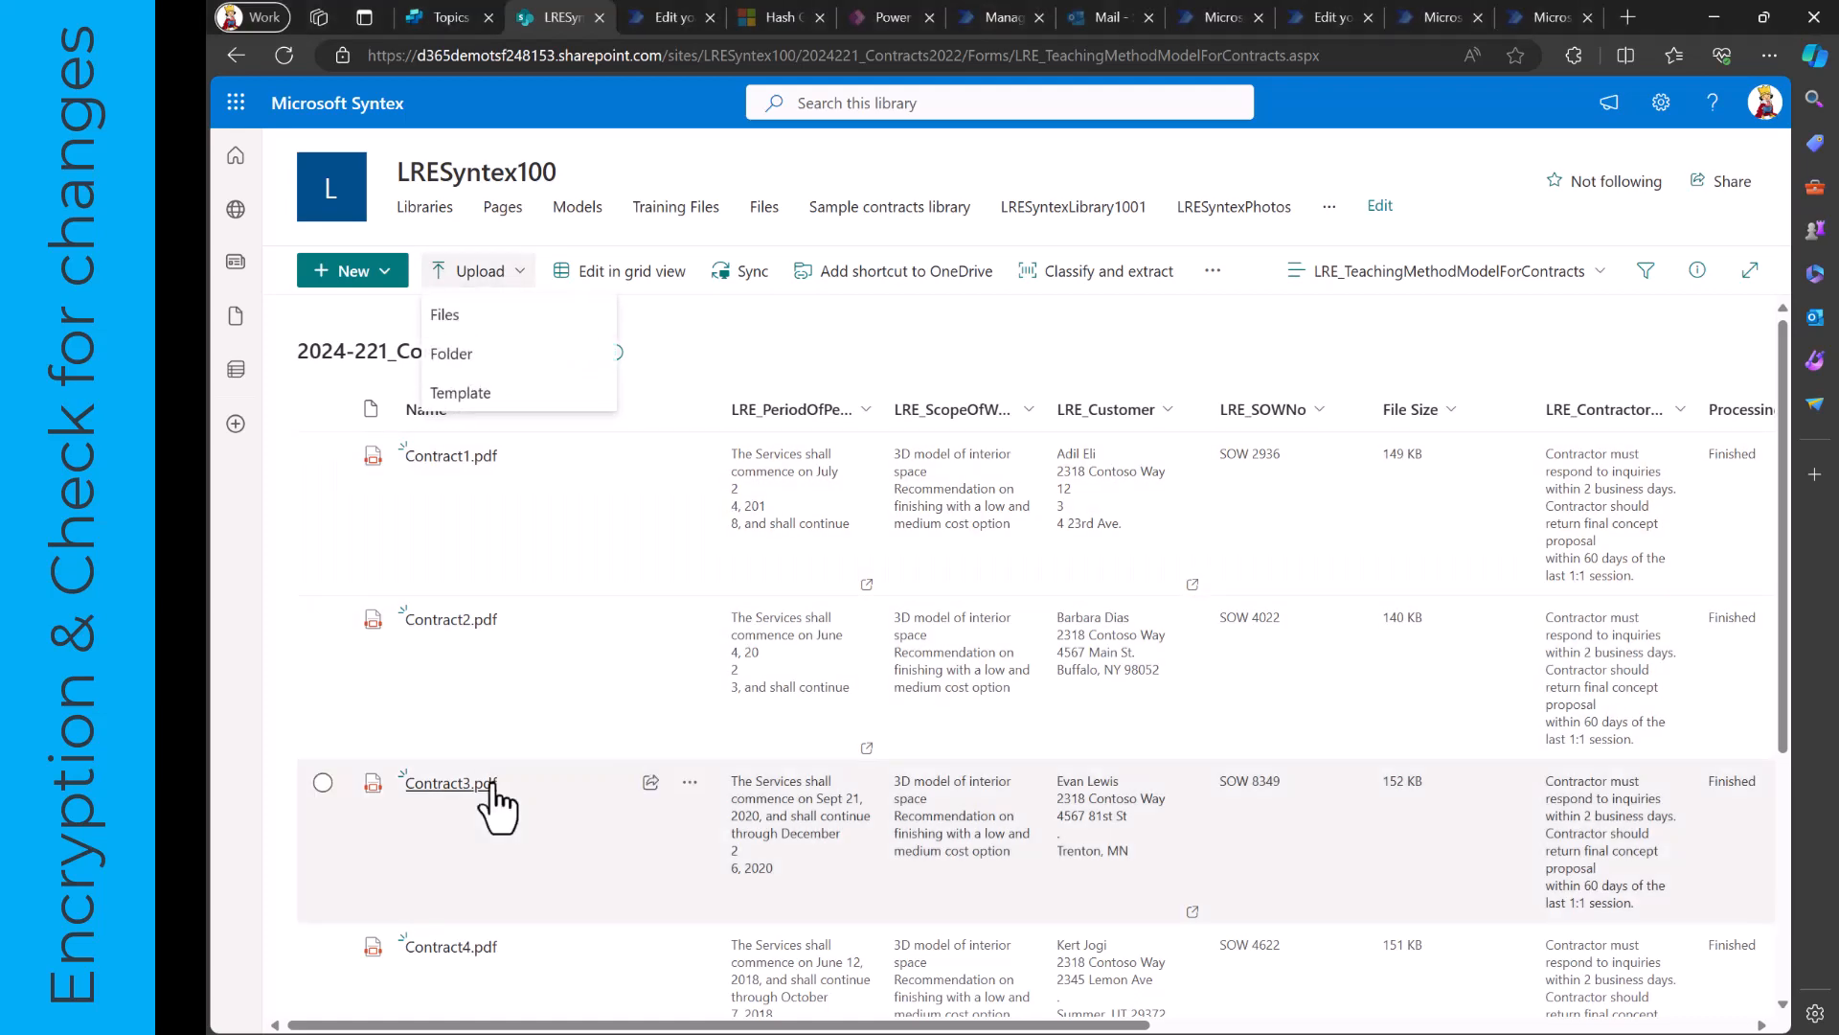
scroll(492, 801, "down", 2)
scroll(493, 803, "down", 1)
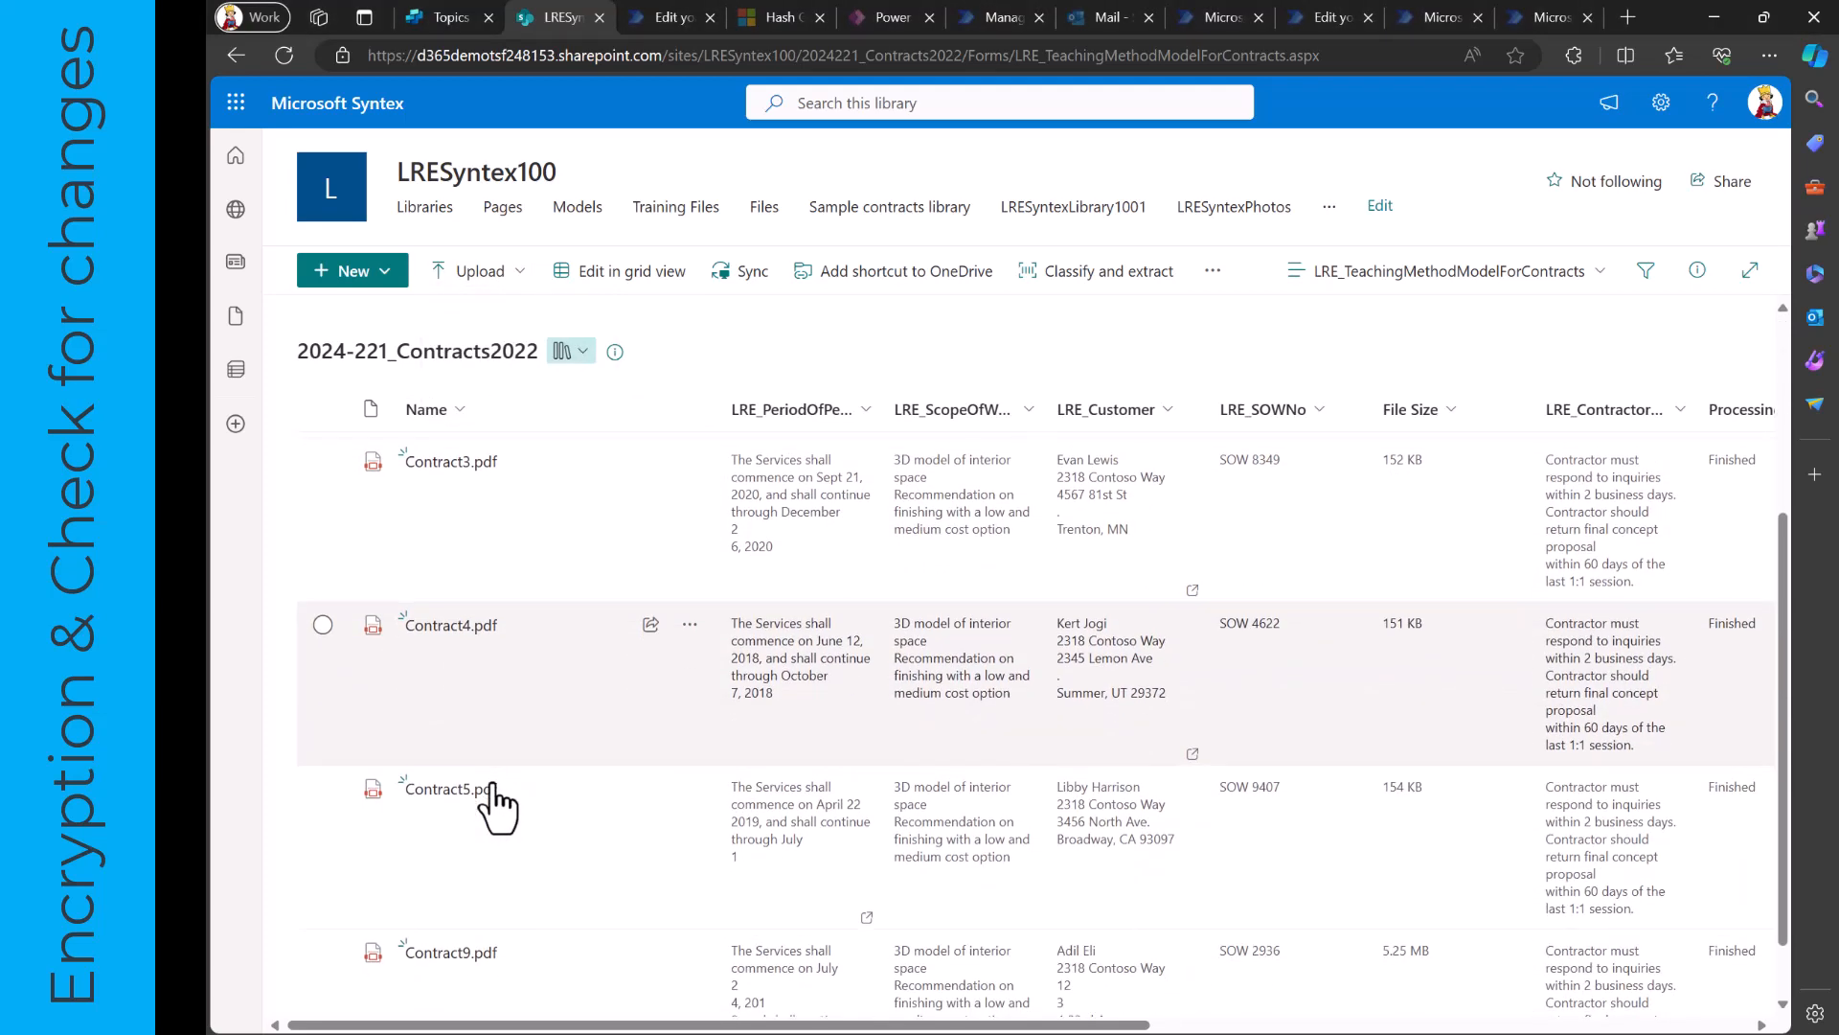
left_click(518, 278)
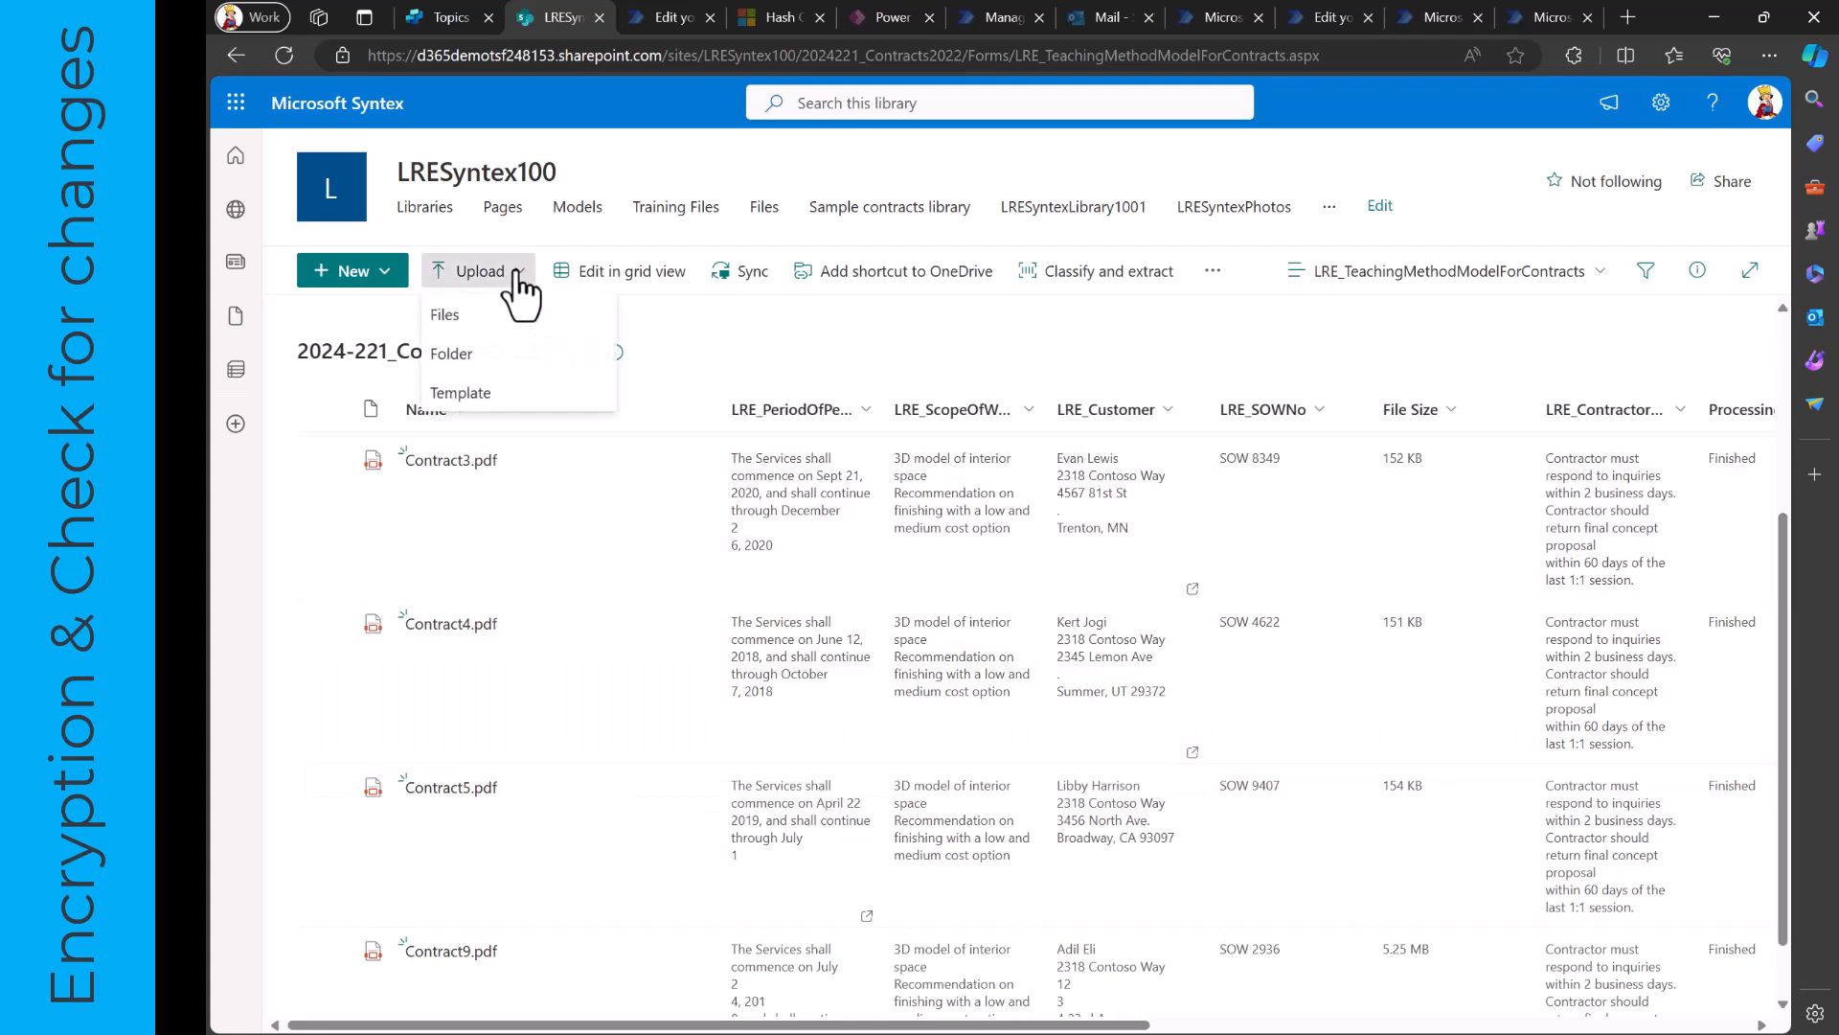
left_click(484, 318)
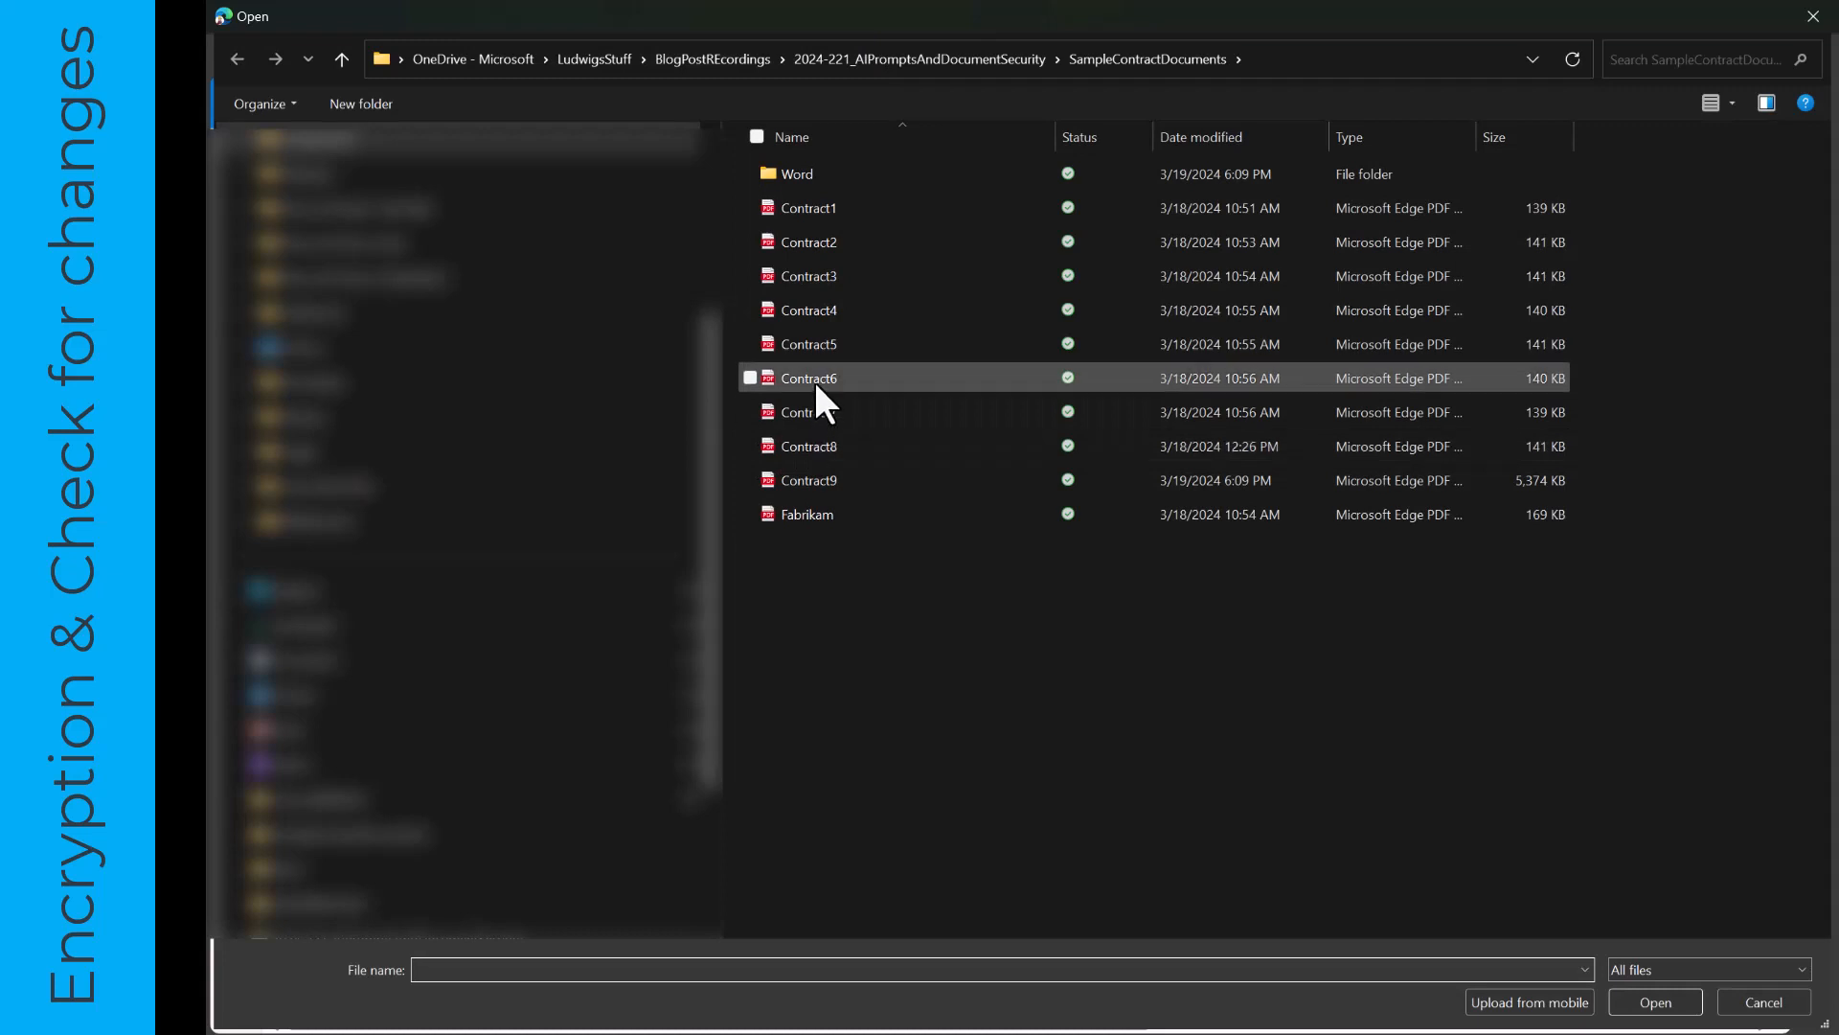
left_click(814, 377)
left_click(1657, 1002)
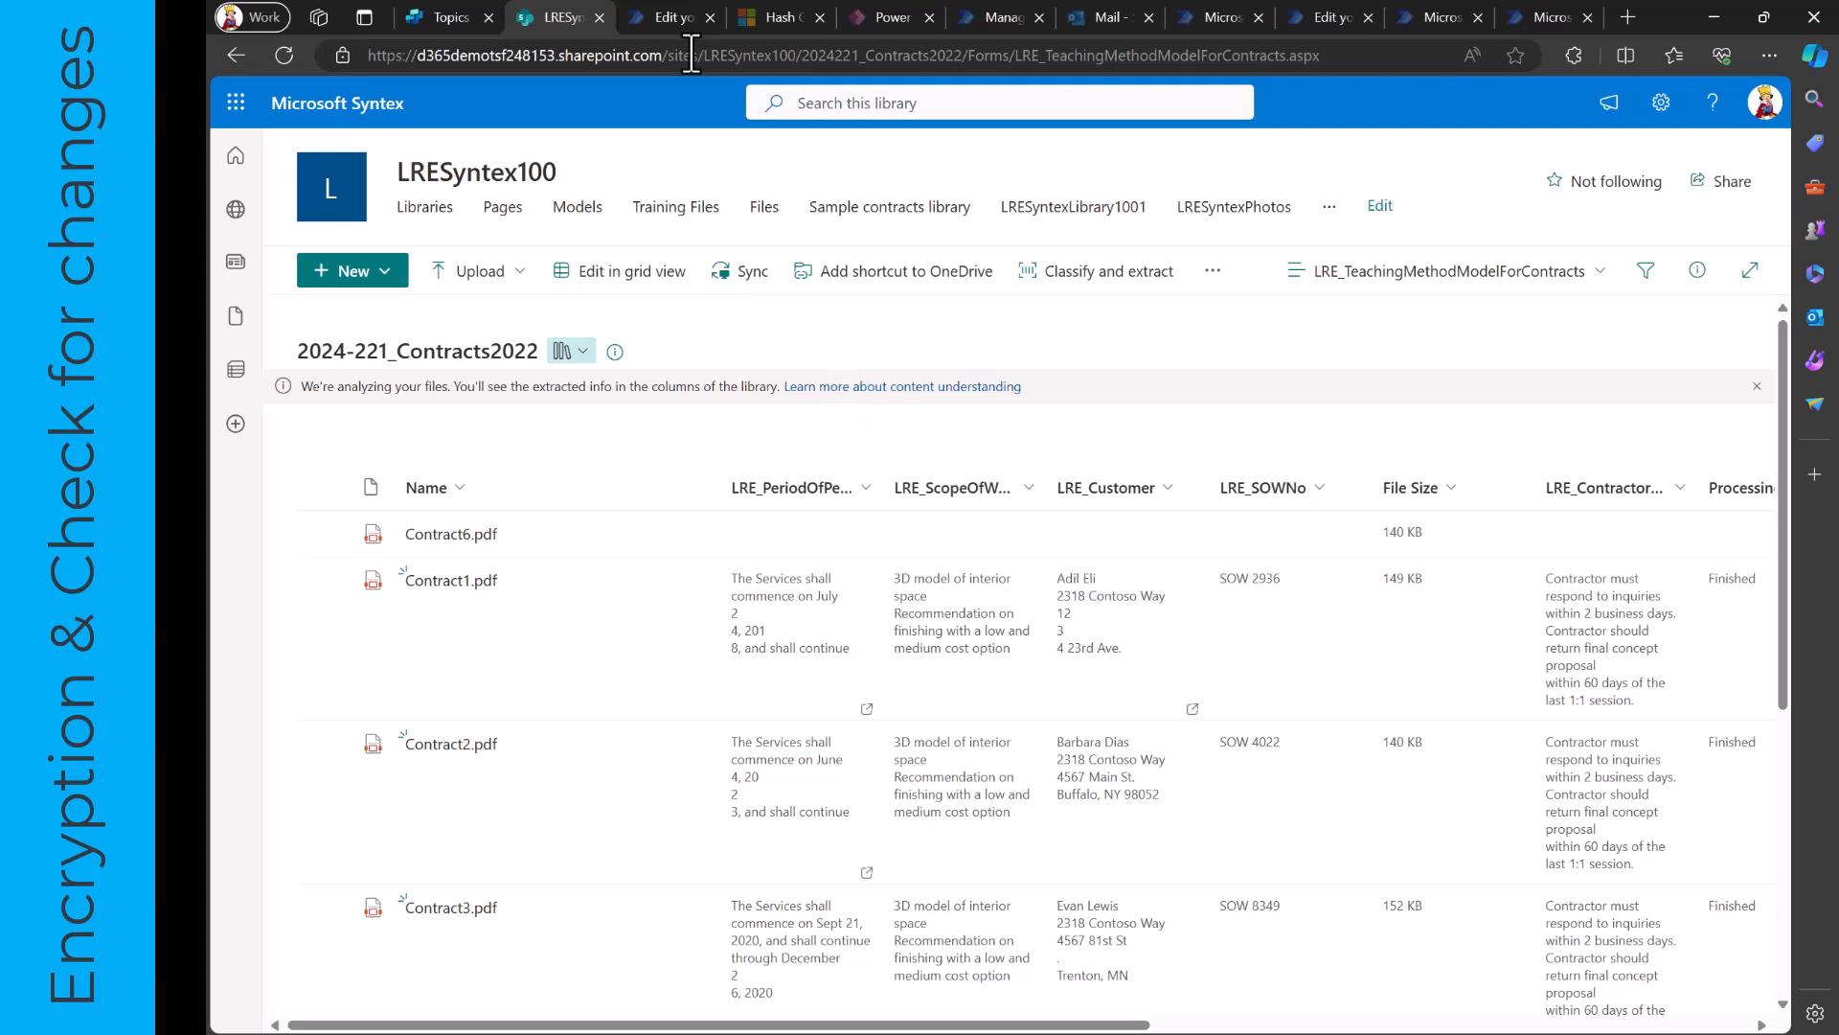
- Switch to Power Automate to inspect the contract flow's Generate Hash settings, and consult the Hash Generator connector documentation on Microsoft Learn
left_click(668, 19)
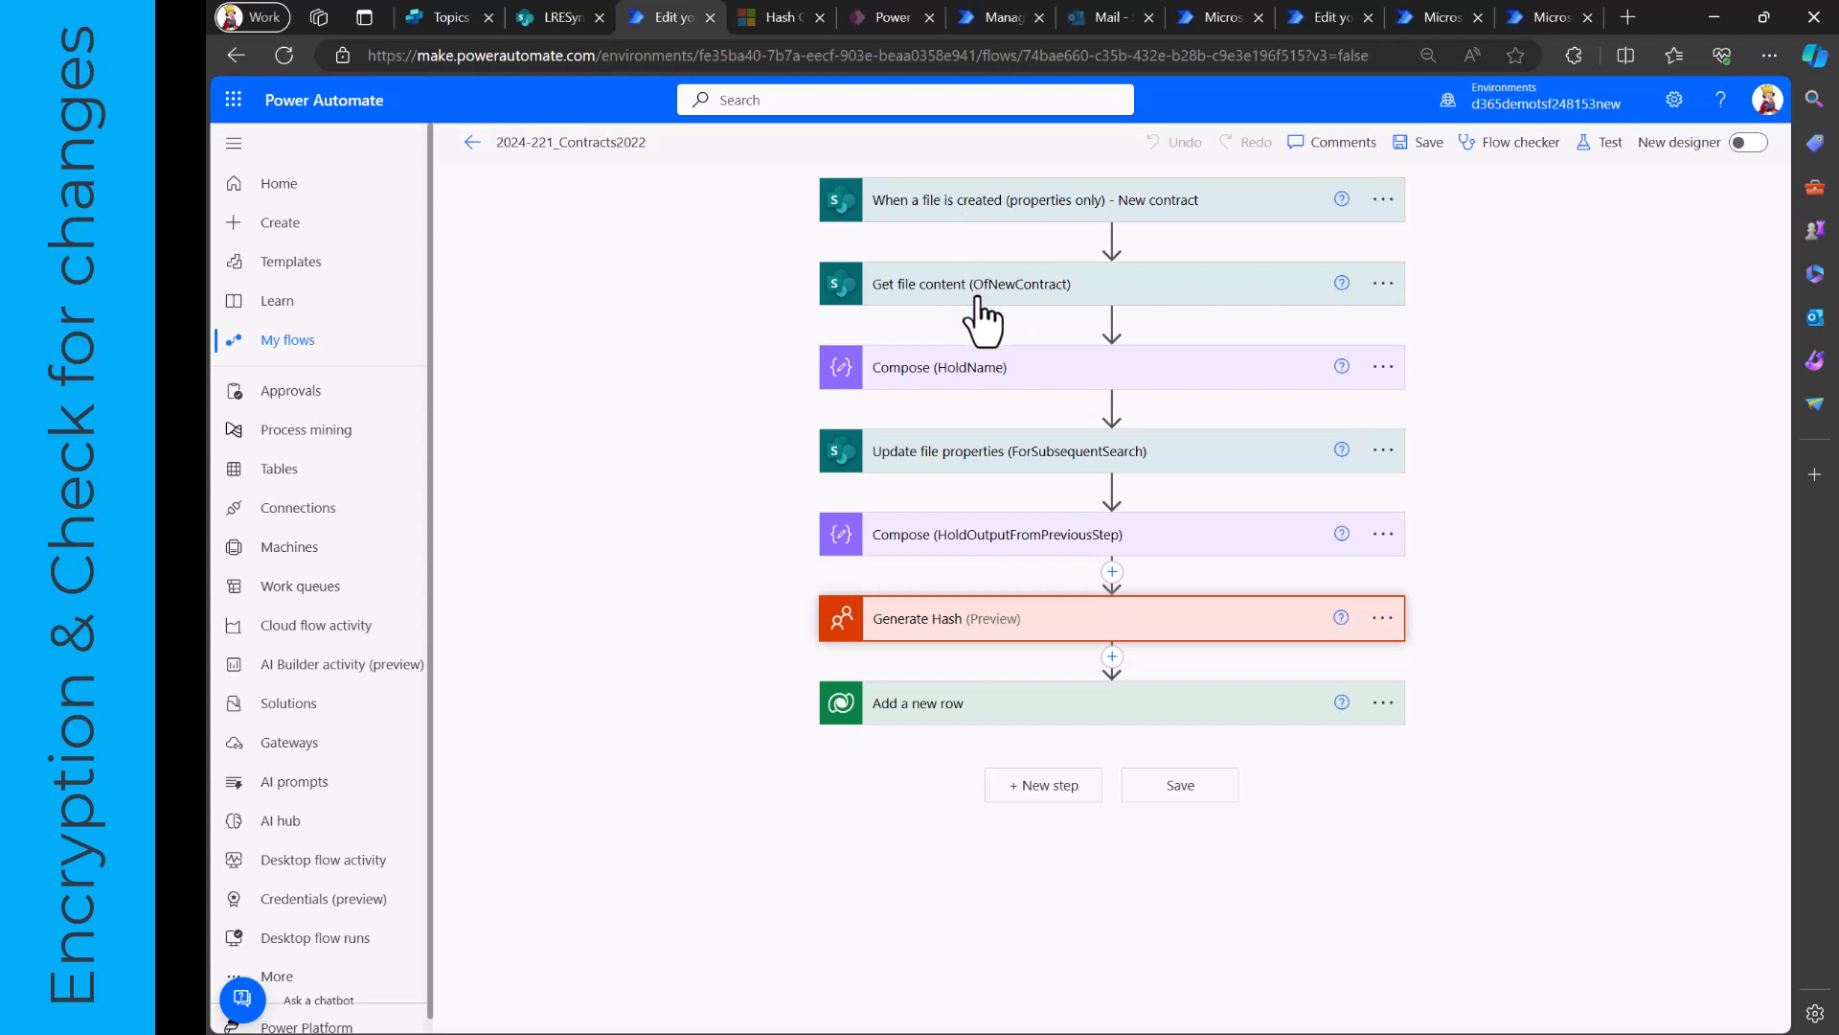
left_click(923, 621)
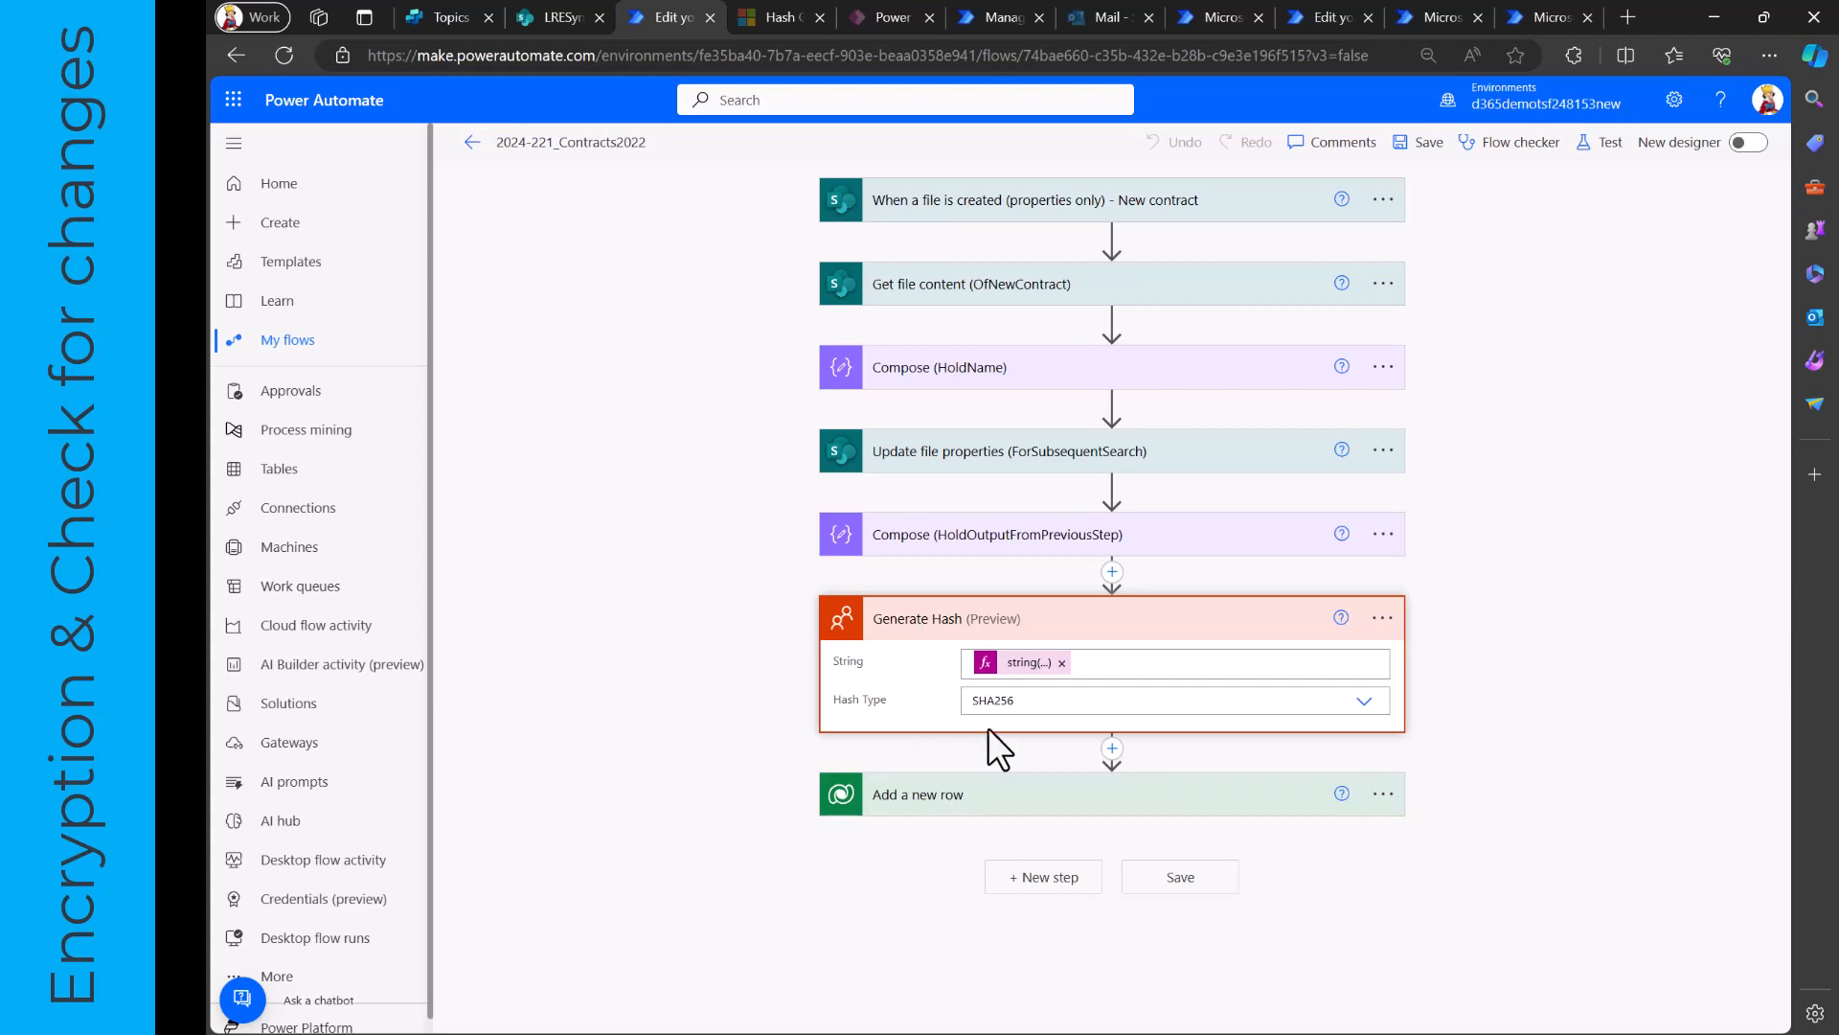
left_click(778, 19)
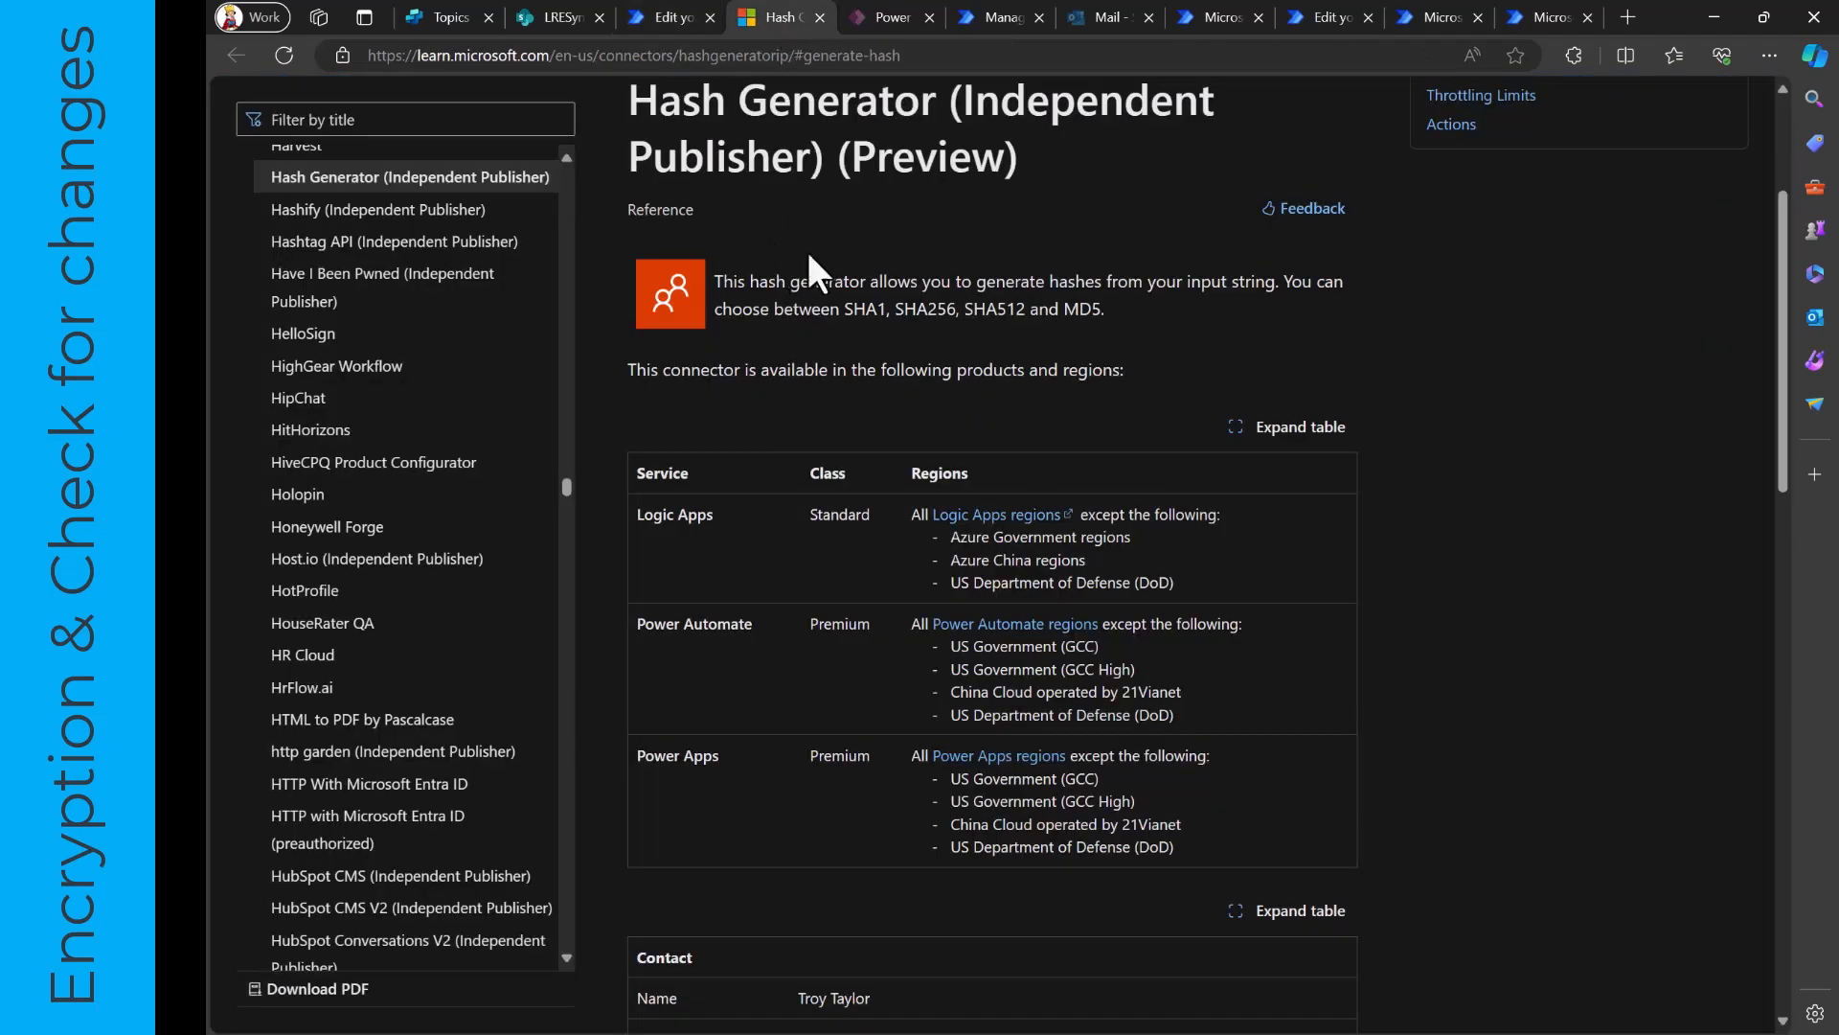
scroll(786, 335, "down", 3)
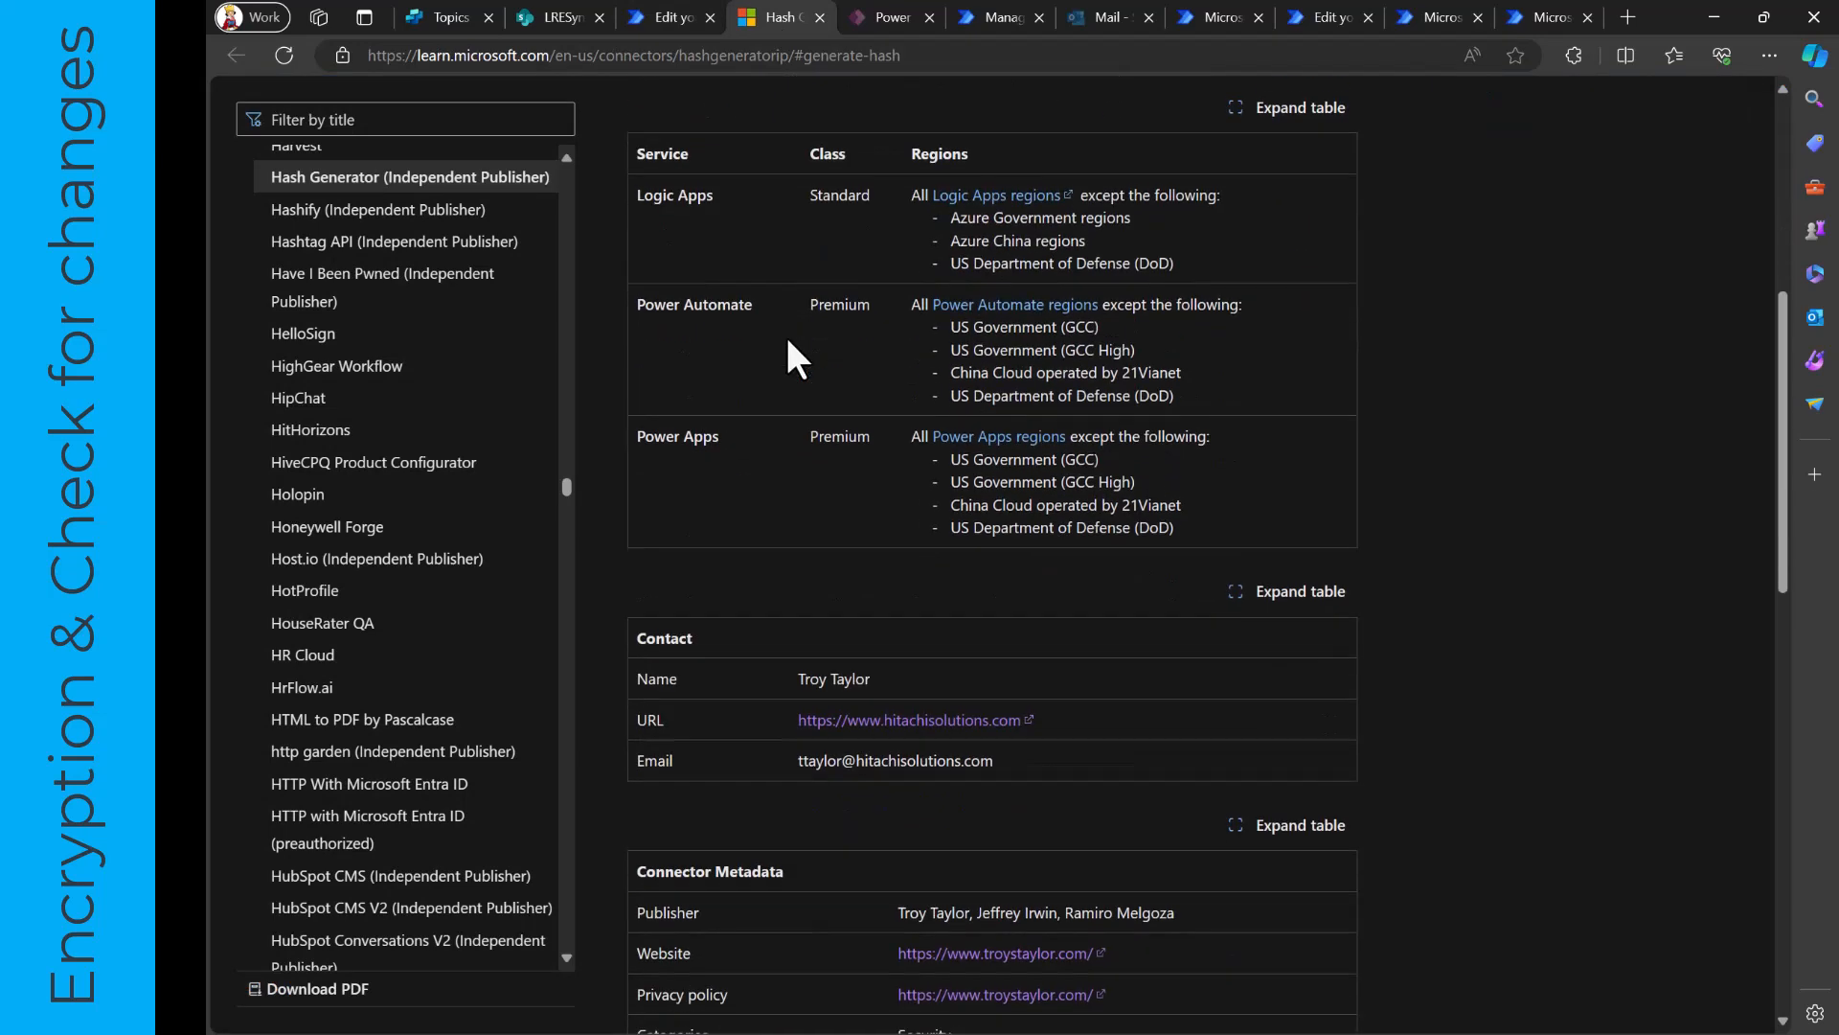
scroll(870, 550, "up", 6)
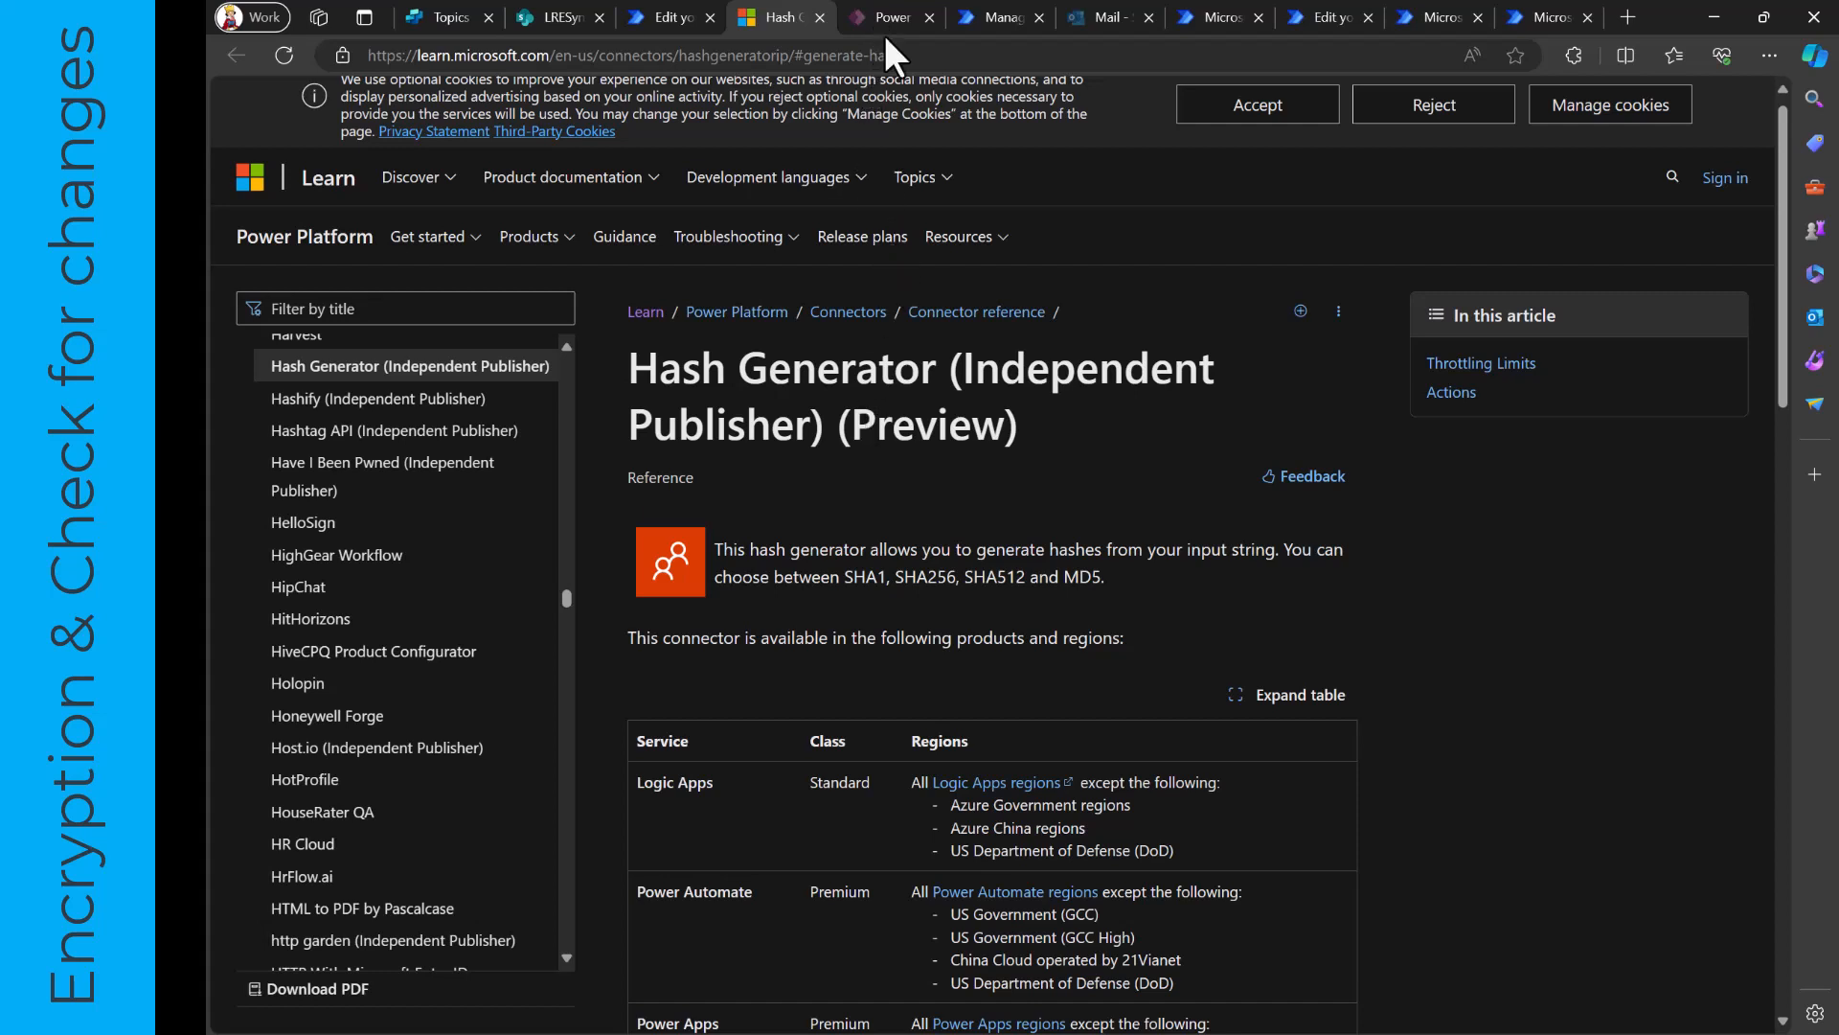
mouse_move(877, 19)
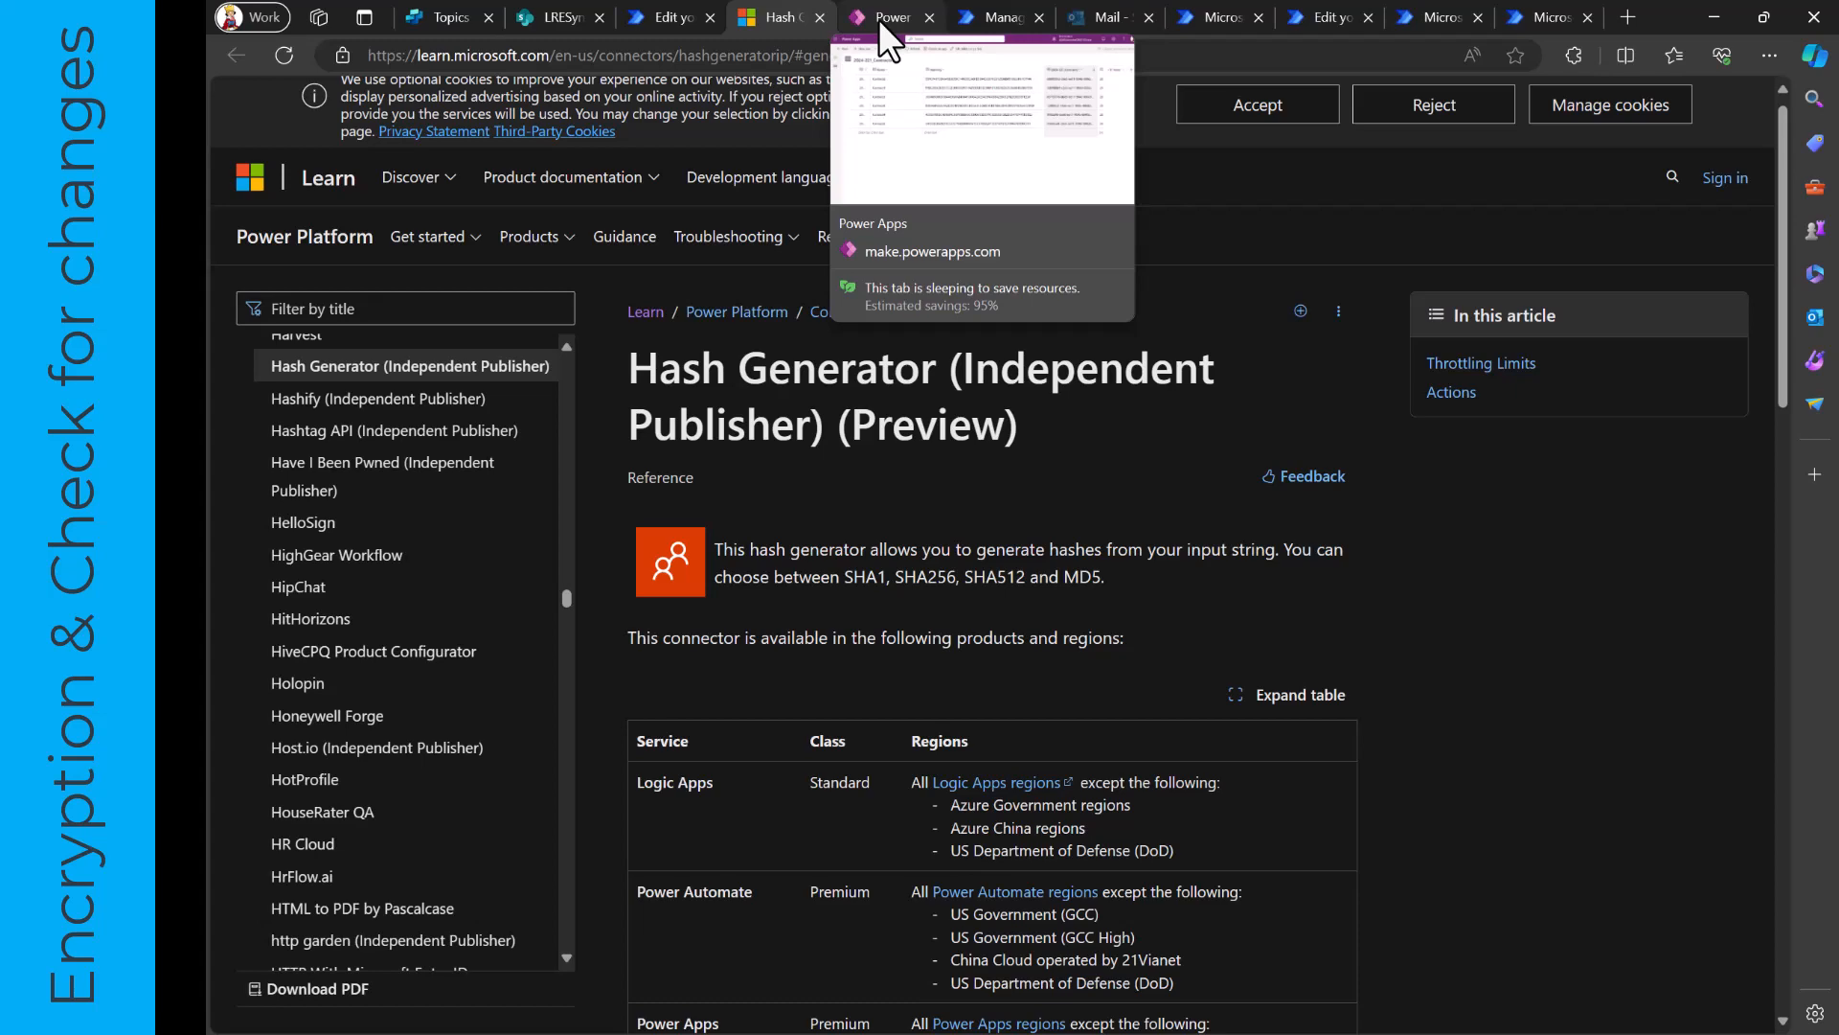
left_click(658, 21)
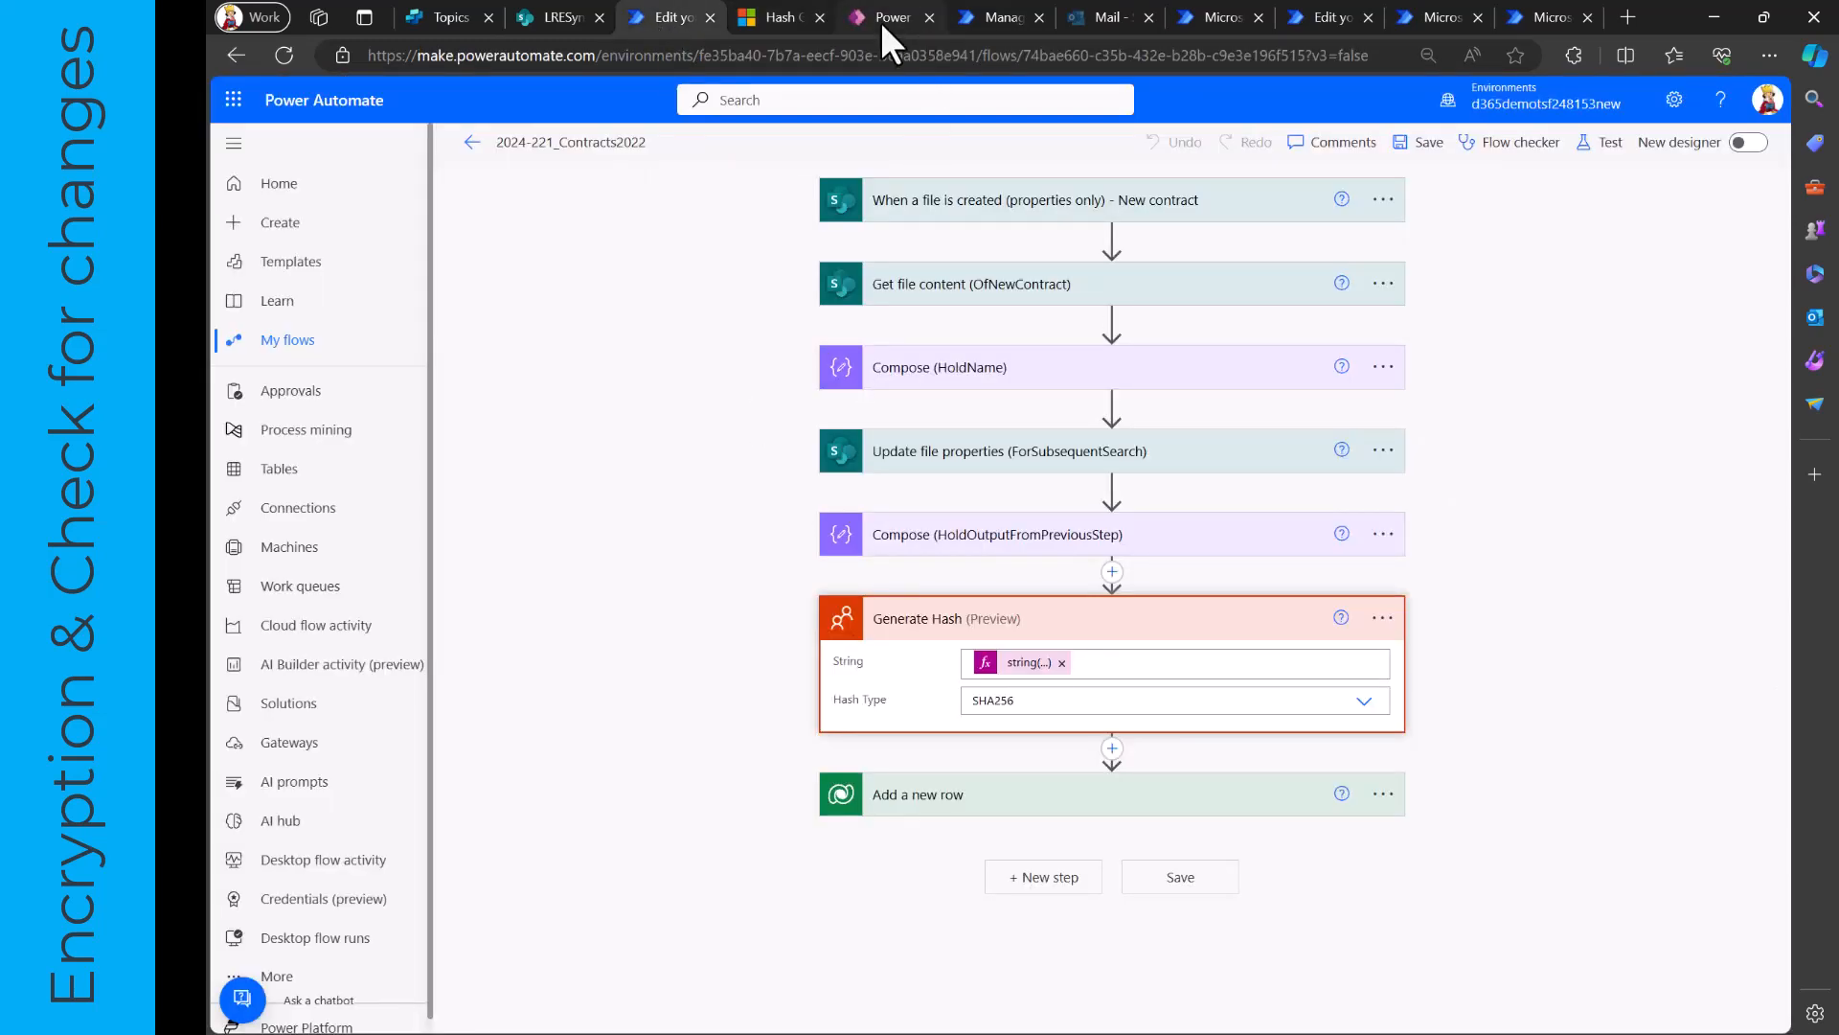
- Switch to Power Apps, refresh the 2024-221_Contracts table and select the Contract6 row to check its hash key
mouse_move(878, 17)
left_click(881, 15)
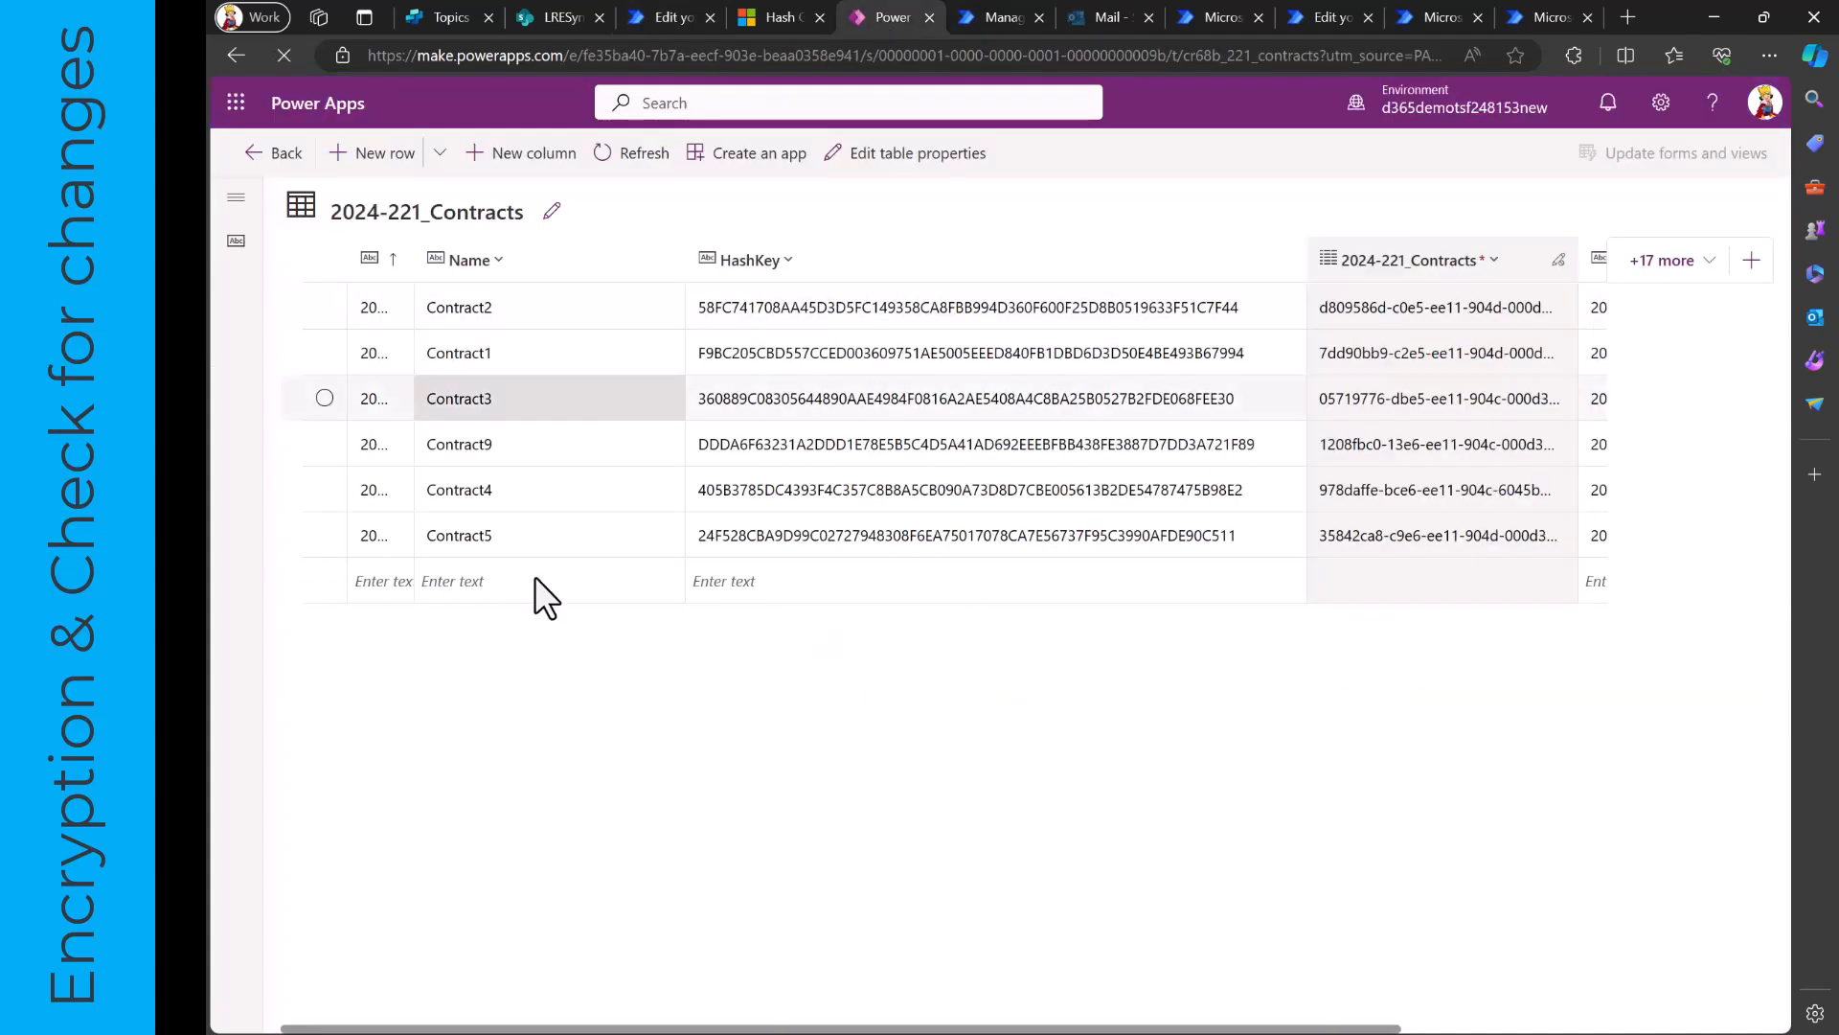
left_click(607, 158)
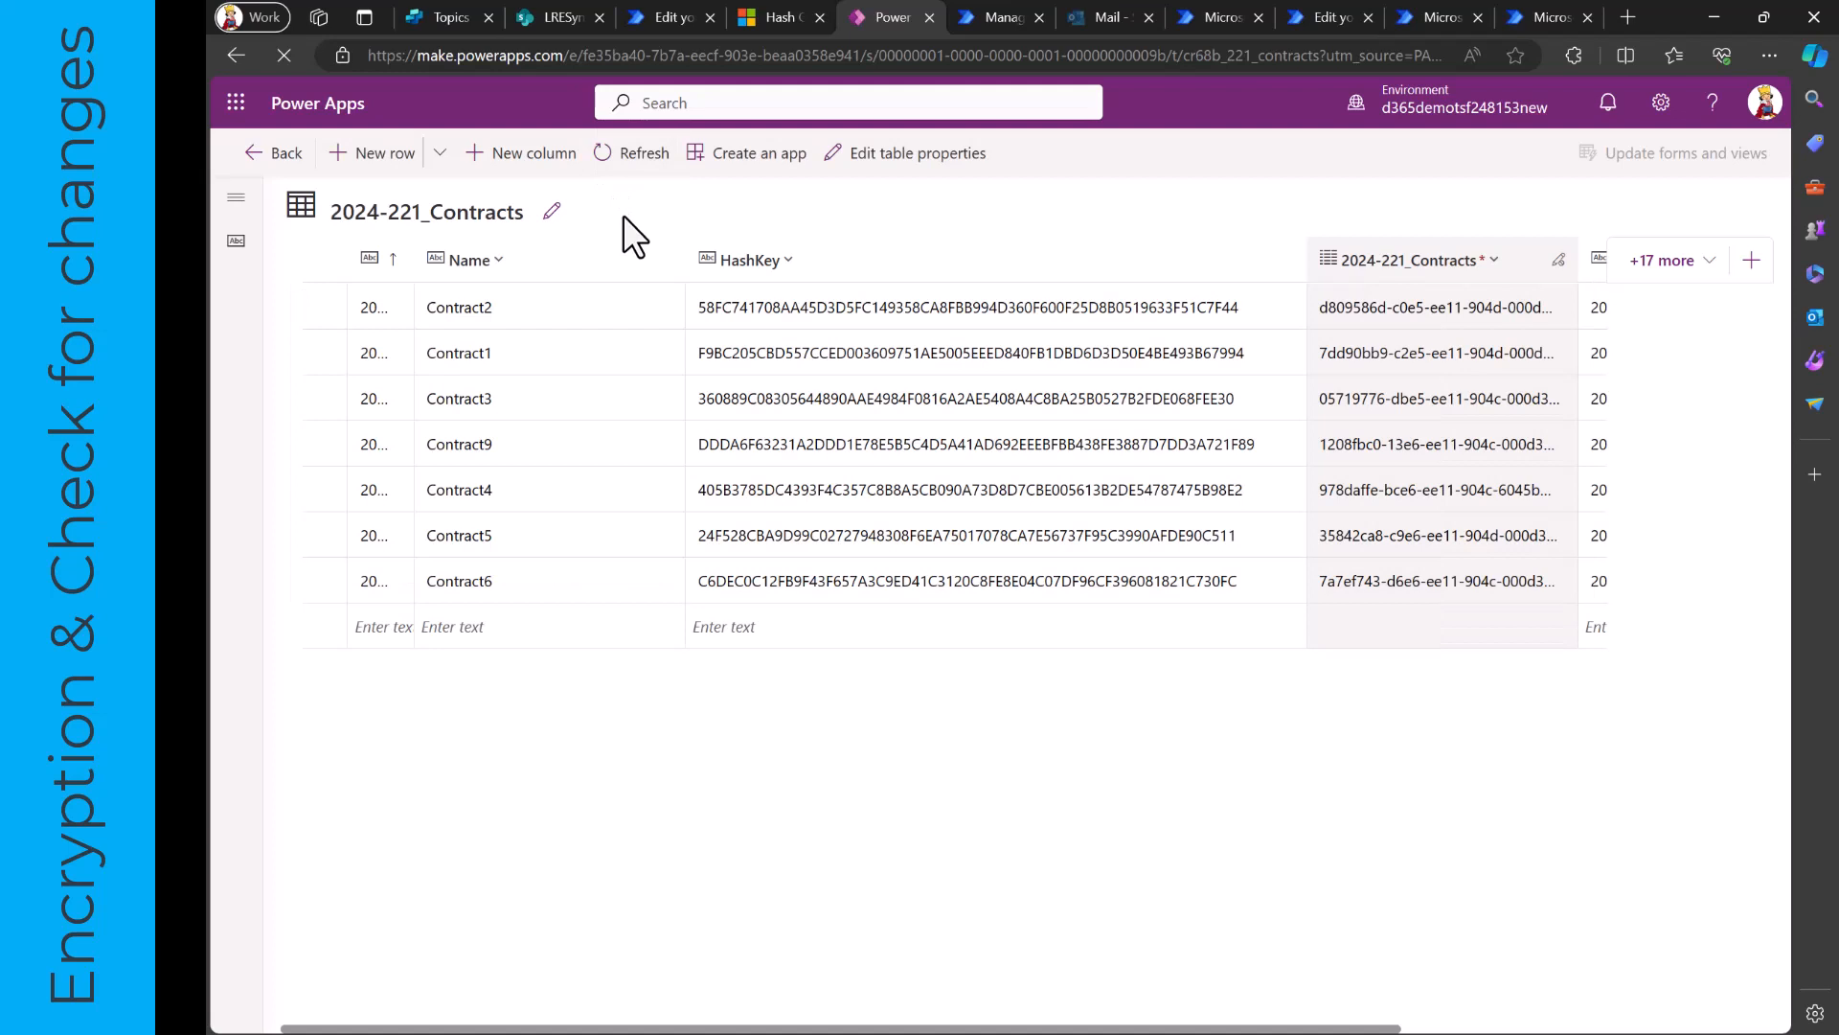
left_click(417, 584)
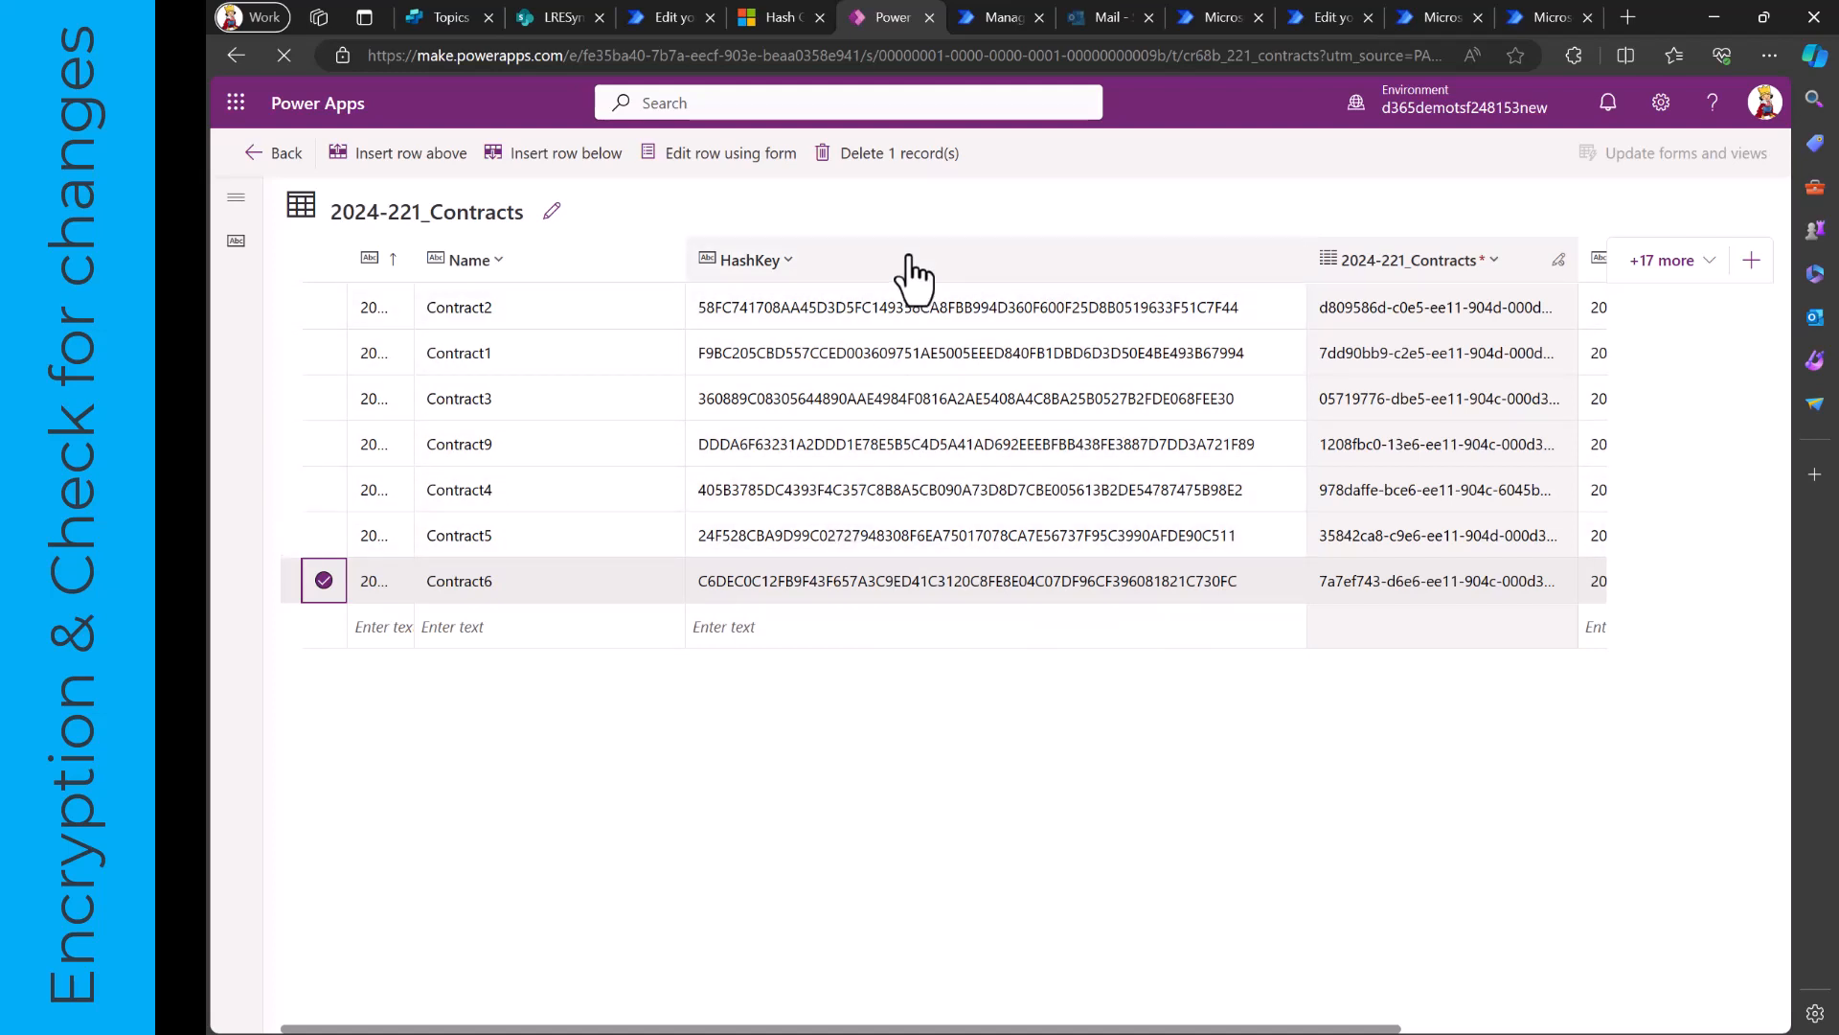
- Return to the SharePoint contracts library and select Contract6.pdf to examine its extracted metadata
left_click(552, 10)
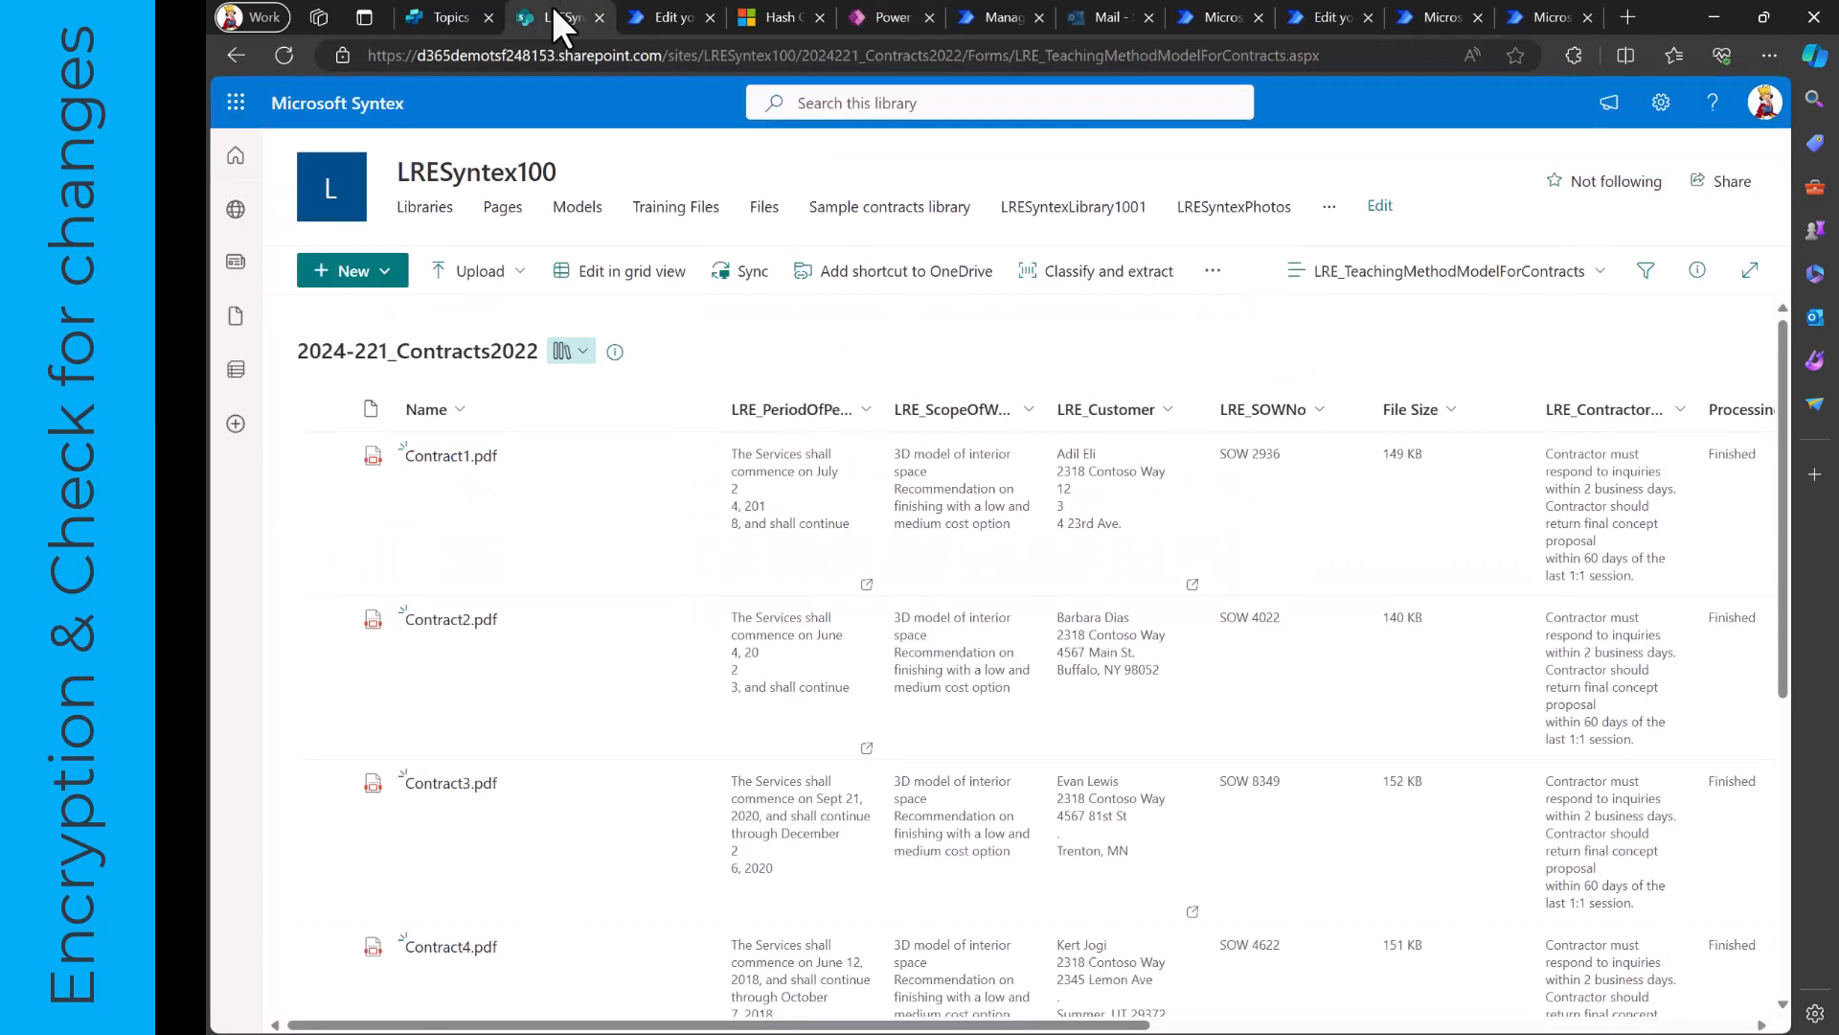
scroll(565, 515, "down", 3)
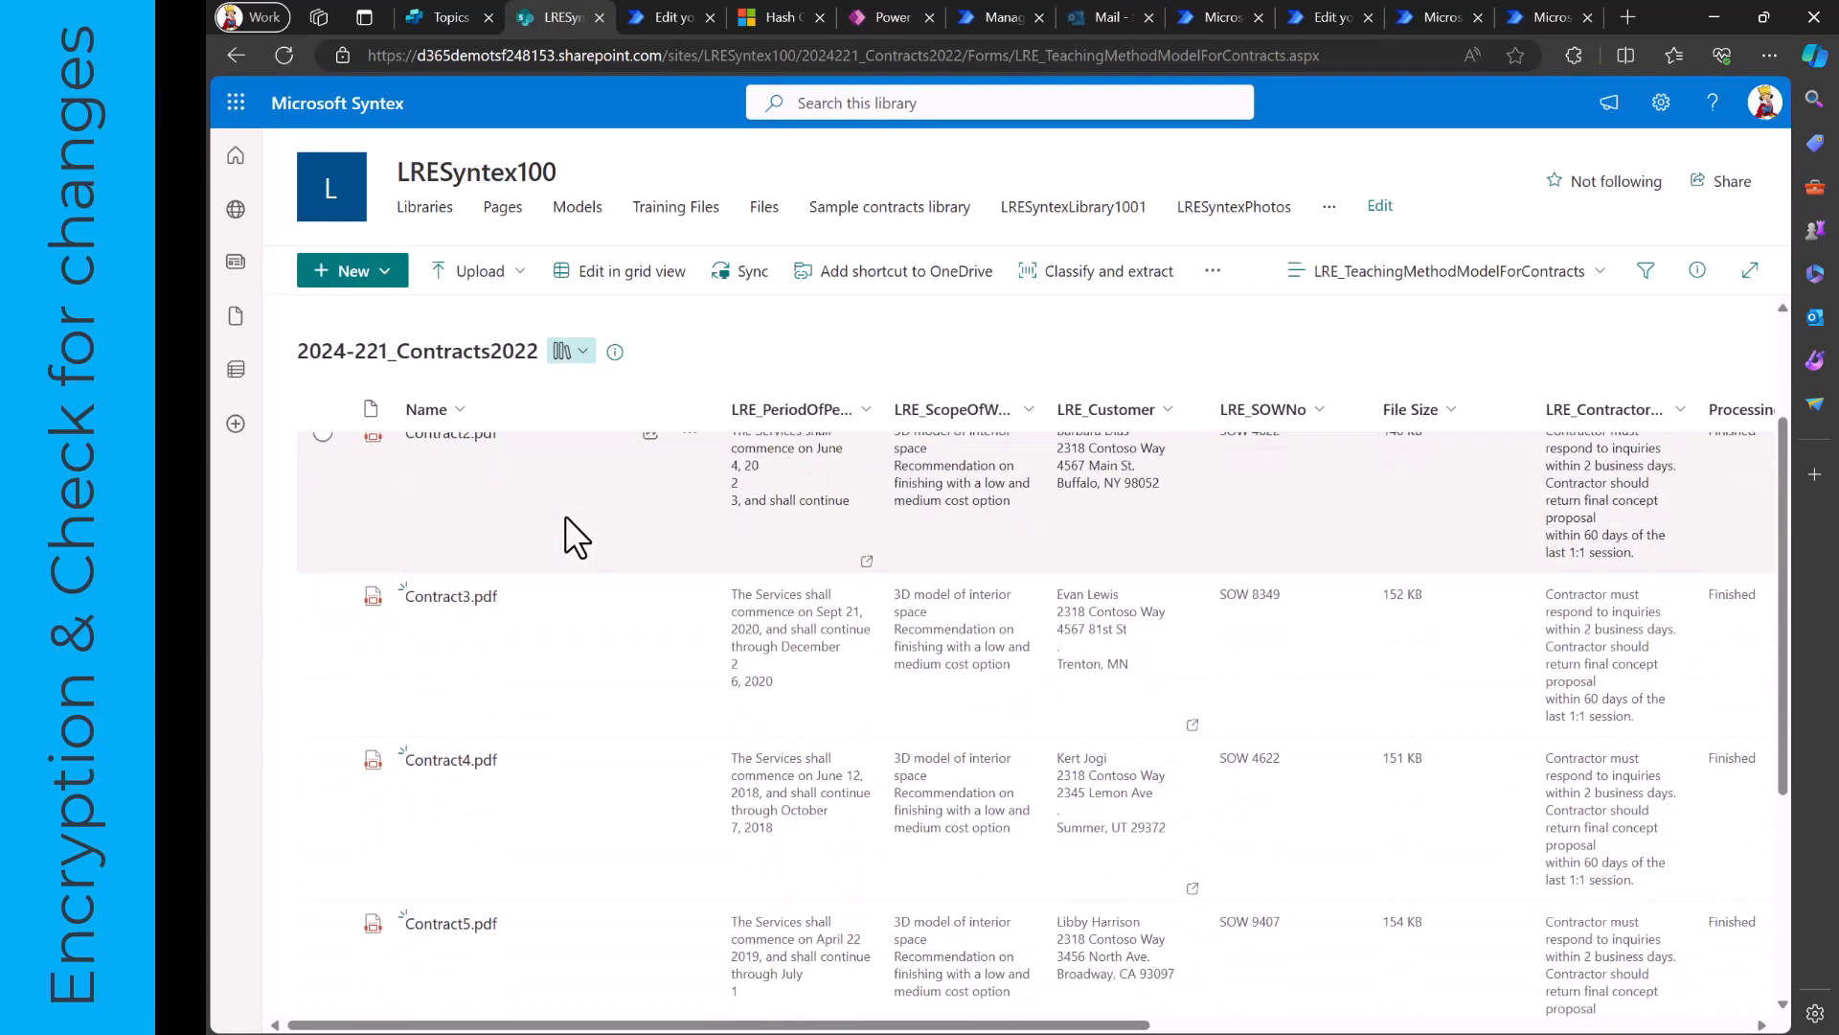
scroll(565, 516, "down", 3)
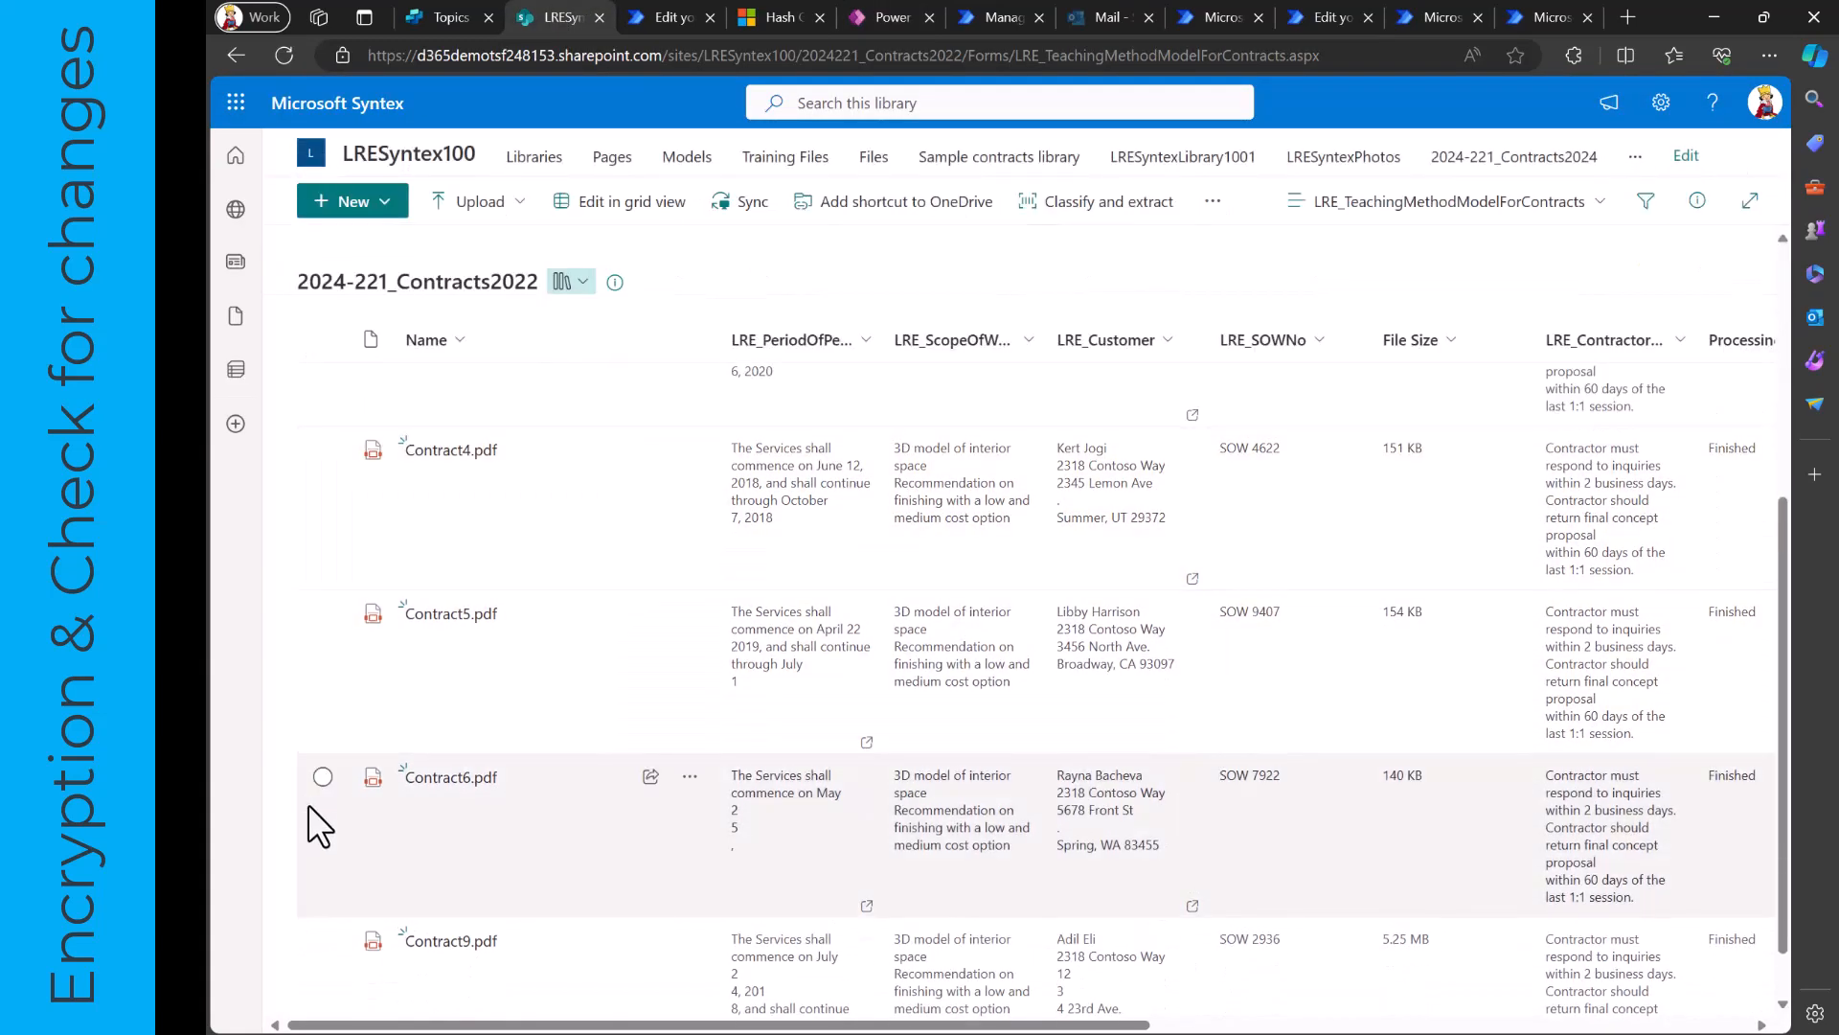
left_click(323, 776)
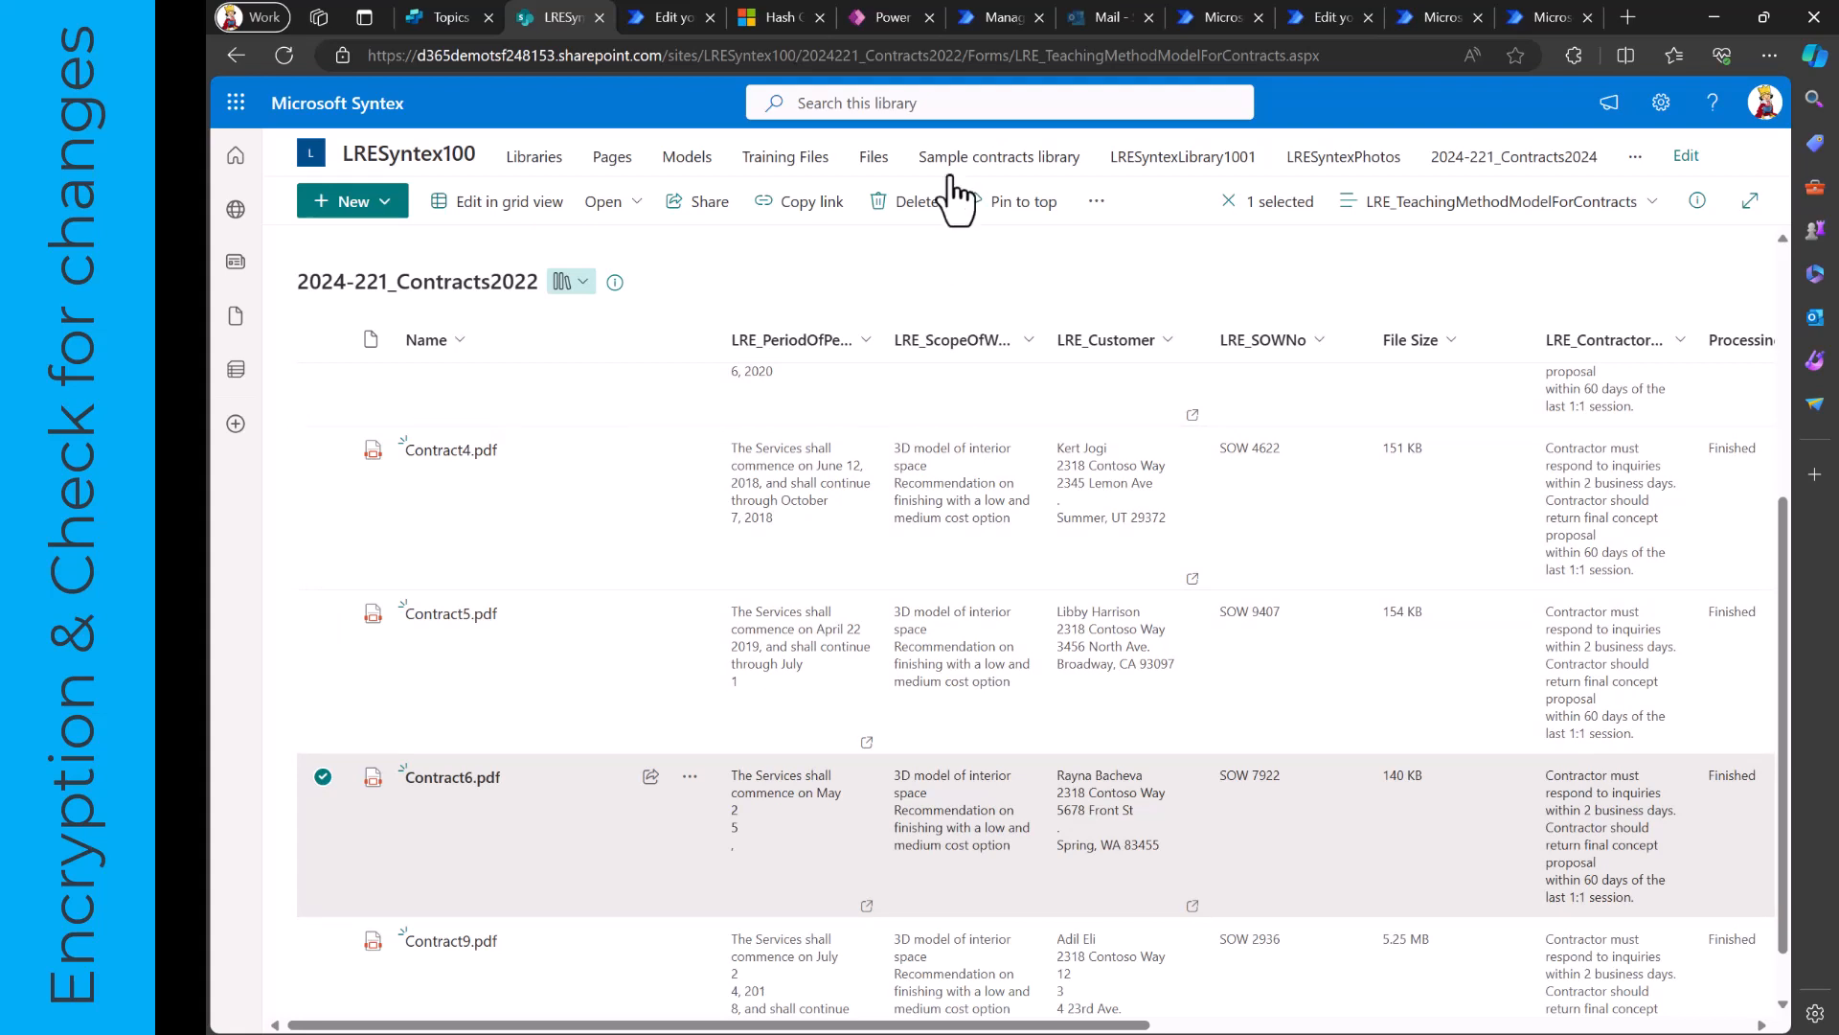
- Open the 2024-221_Contracts2022ManualAuditorCheck flow in the Power Automate editor and inspect its Get files (properties only) action
left_click(992, 23)
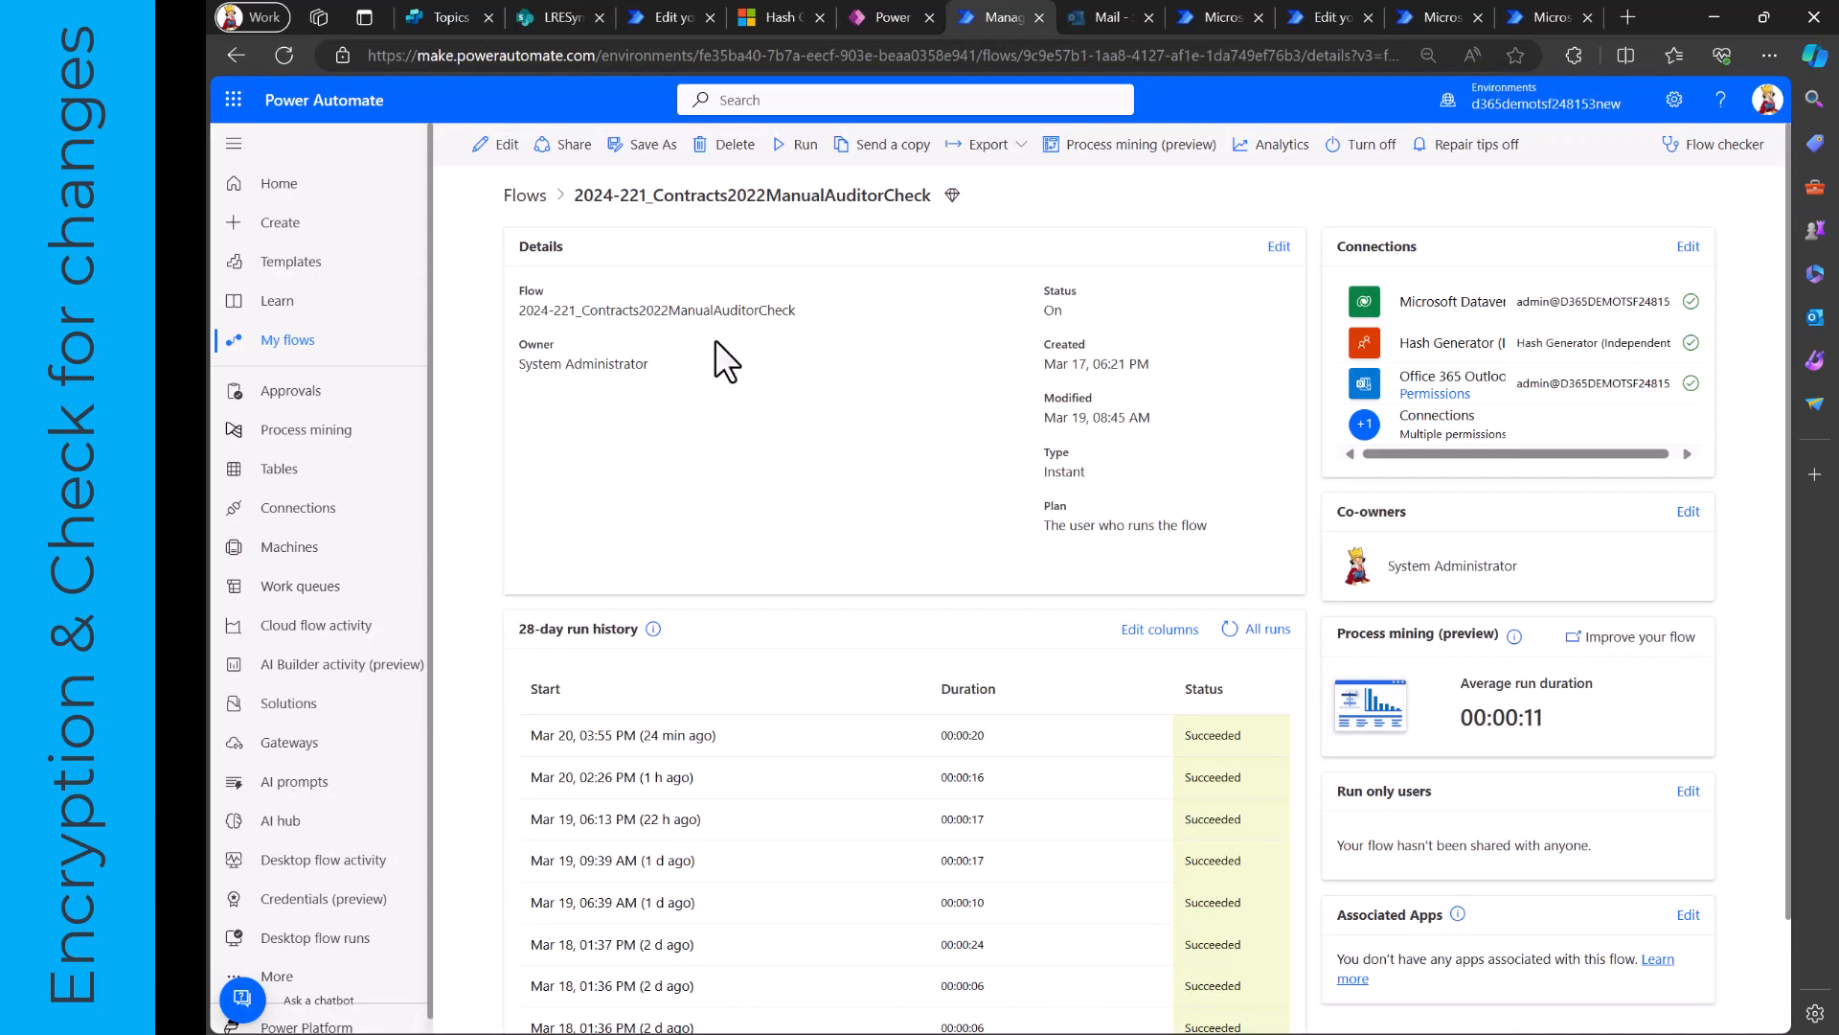
left_click(499, 156)
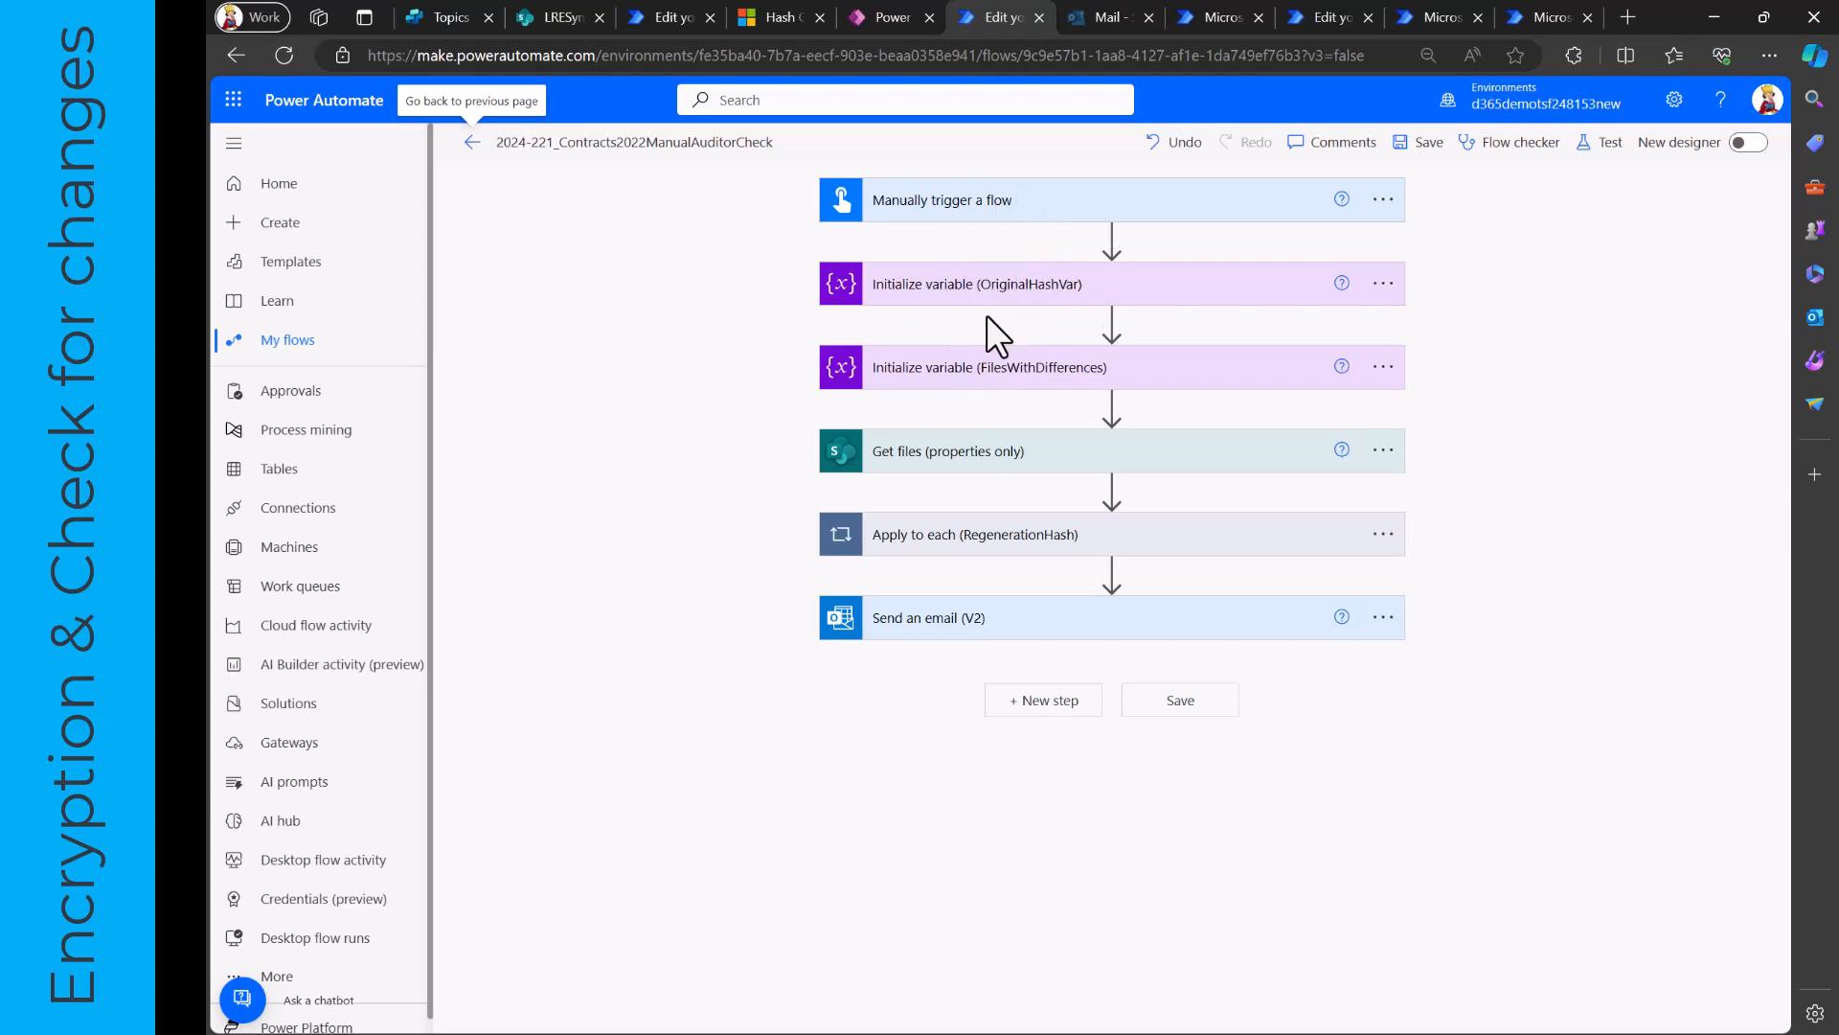
left_click(986, 459)
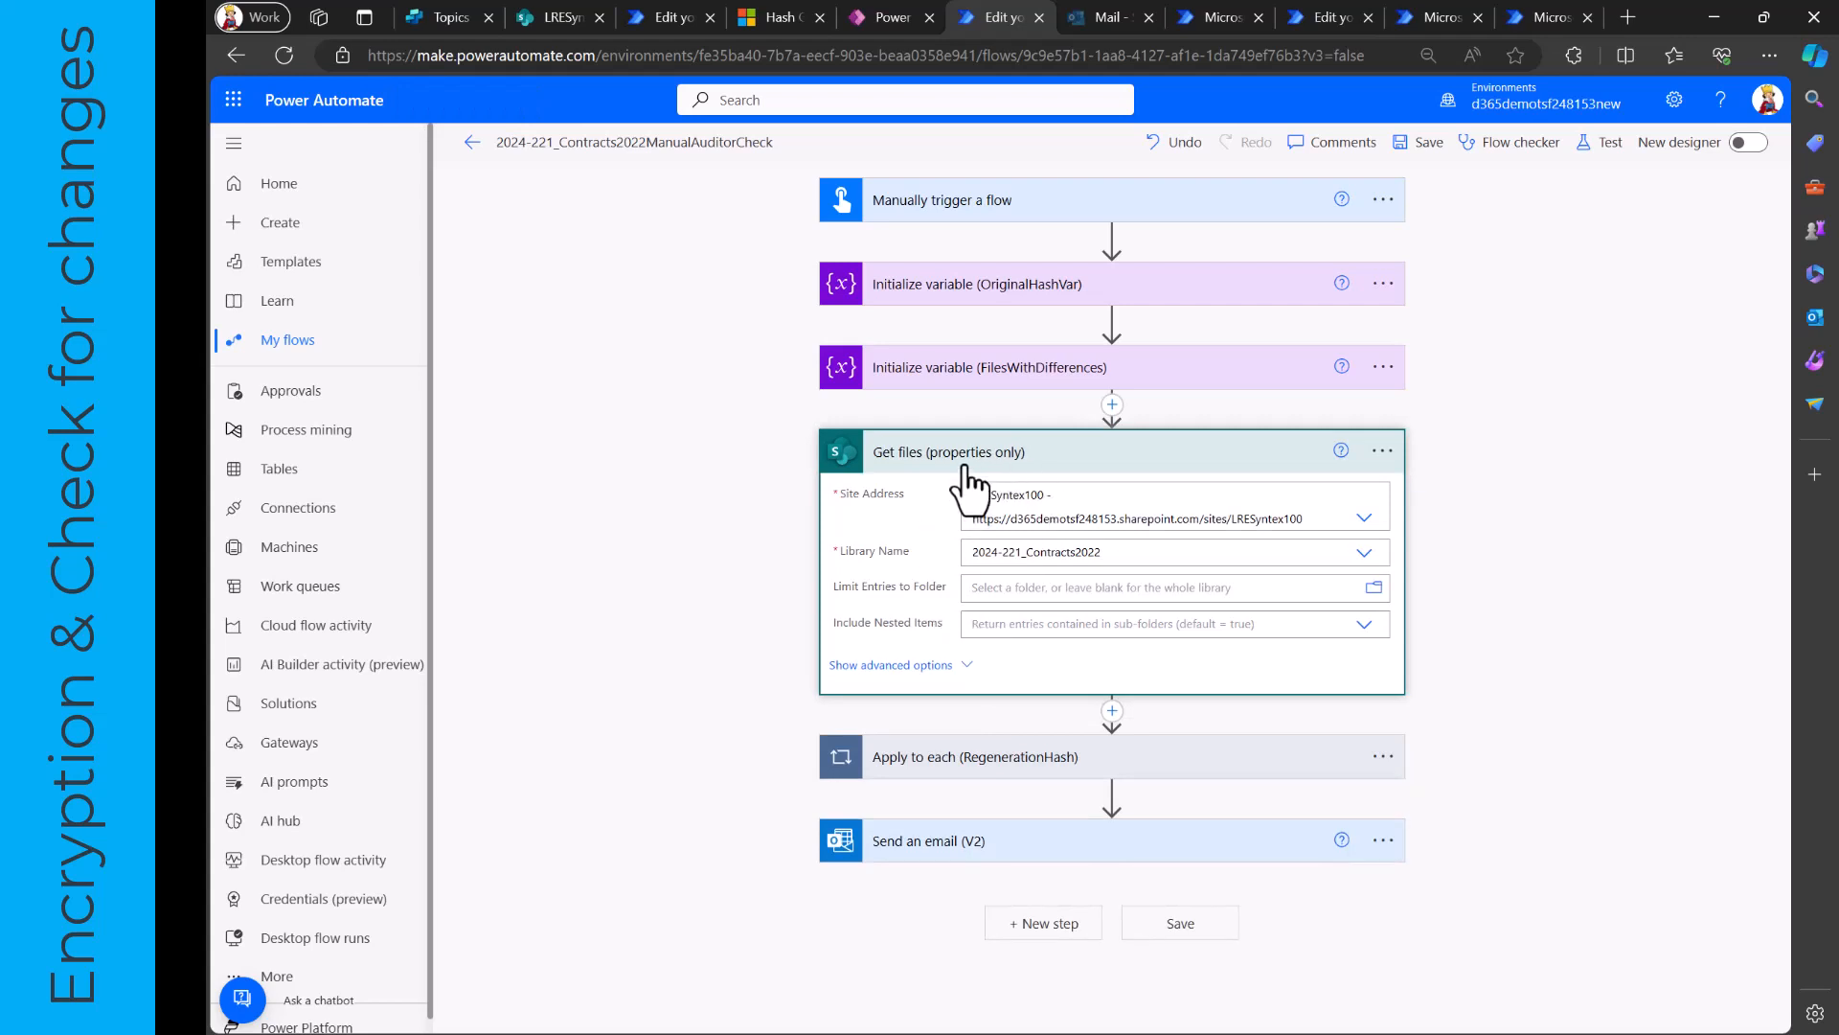
left_click(965, 468)
- Review the RegenerationHash loop, its nested Apply to each and the hash comparison Condition, and leave the editor without saving
left_click(955, 543)
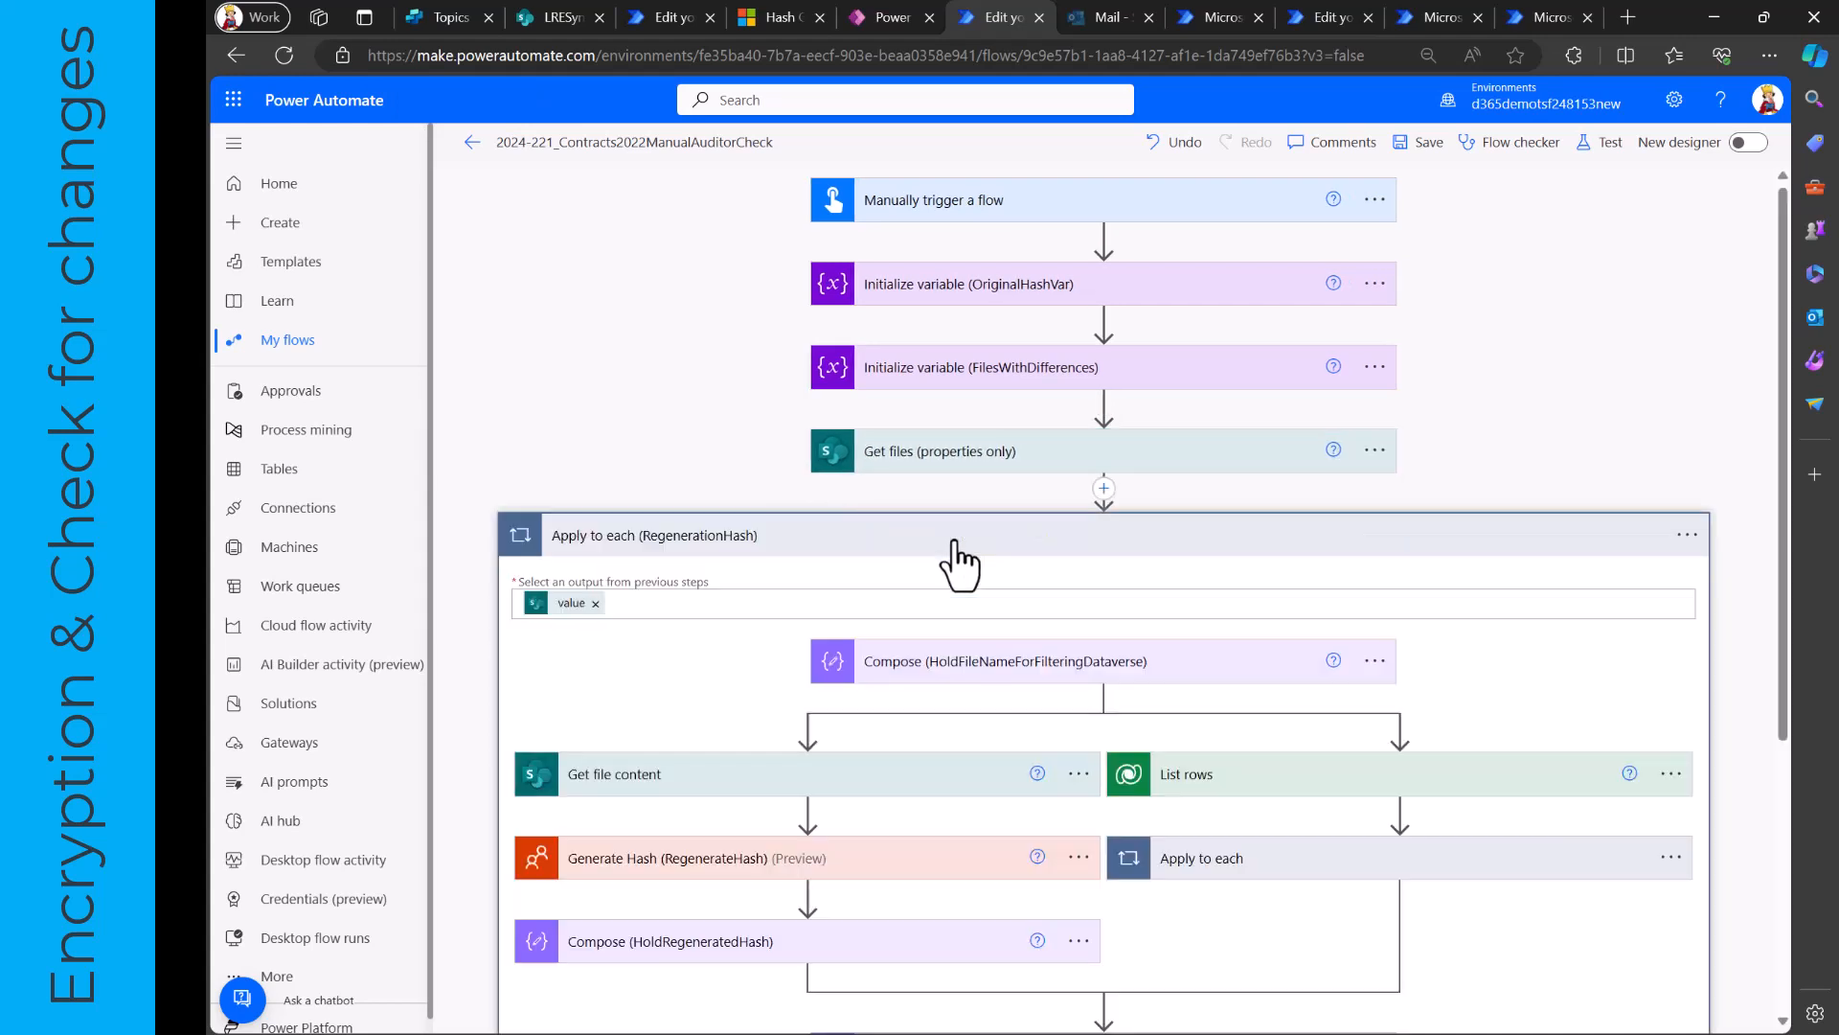
scroll(746, 651, "down", 3)
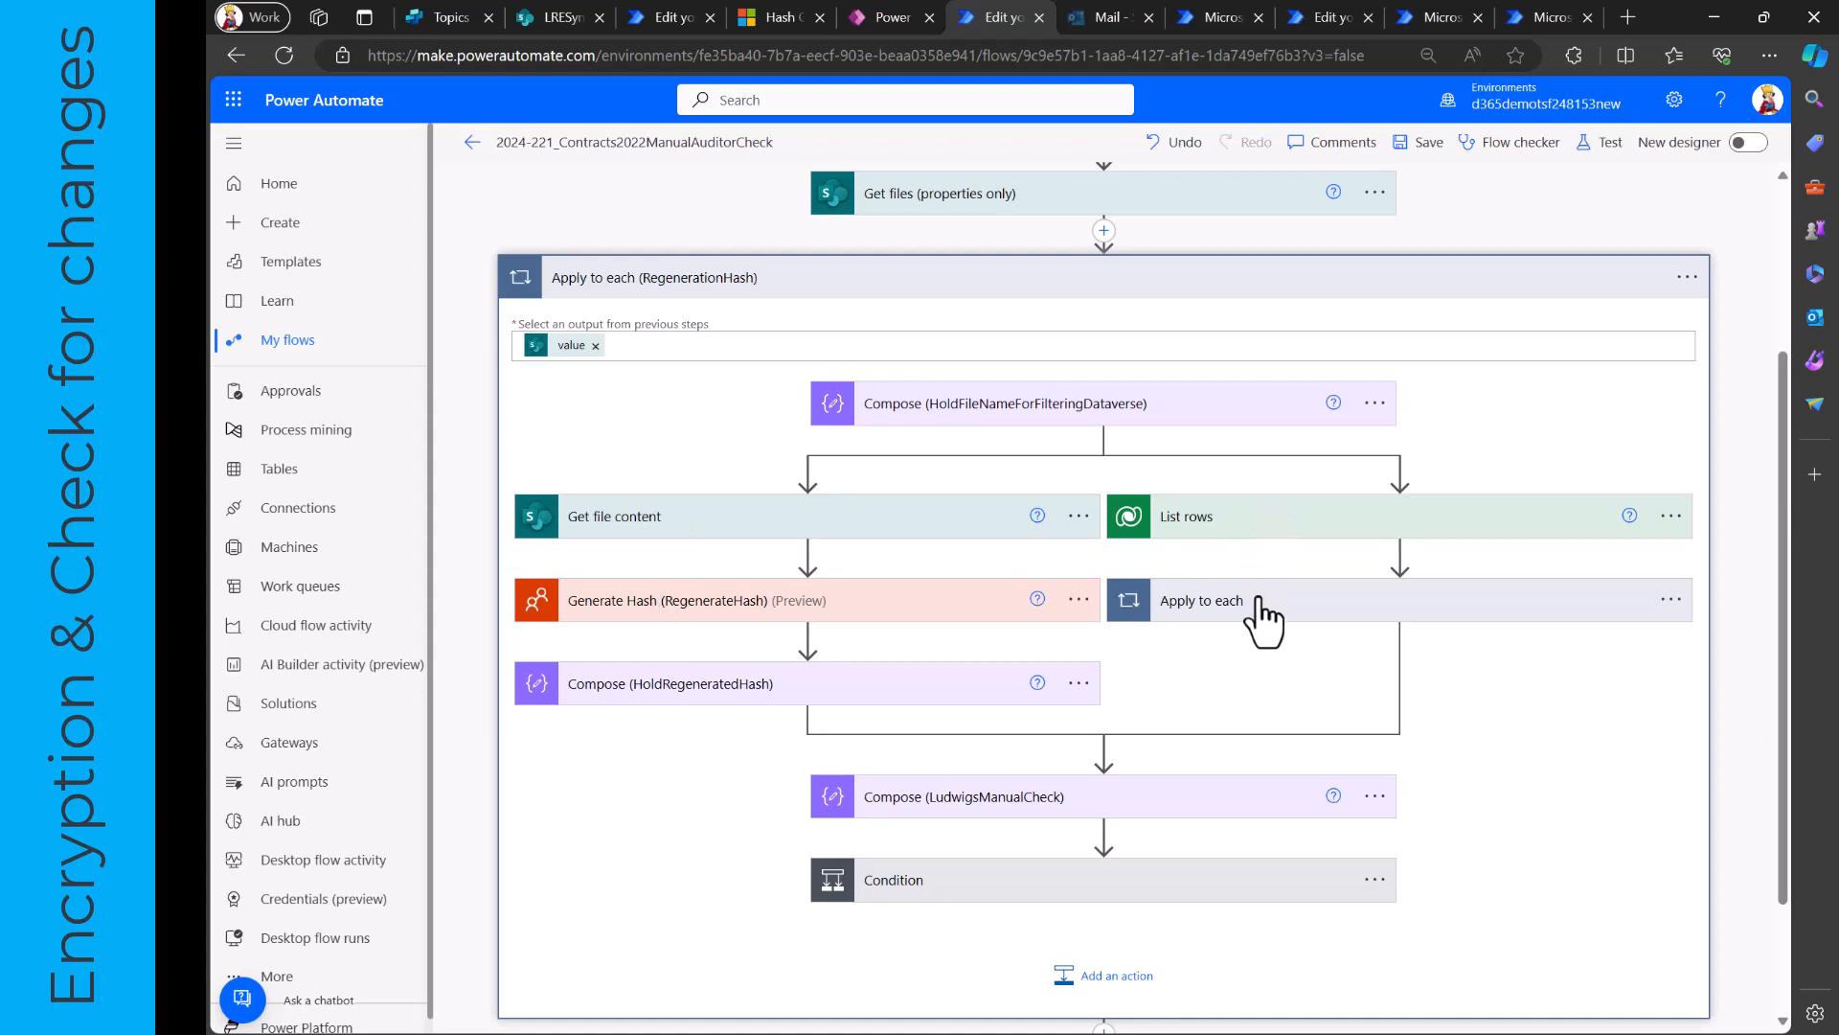
left_click(1209, 596)
scroll(1245, 613, "down", 2)
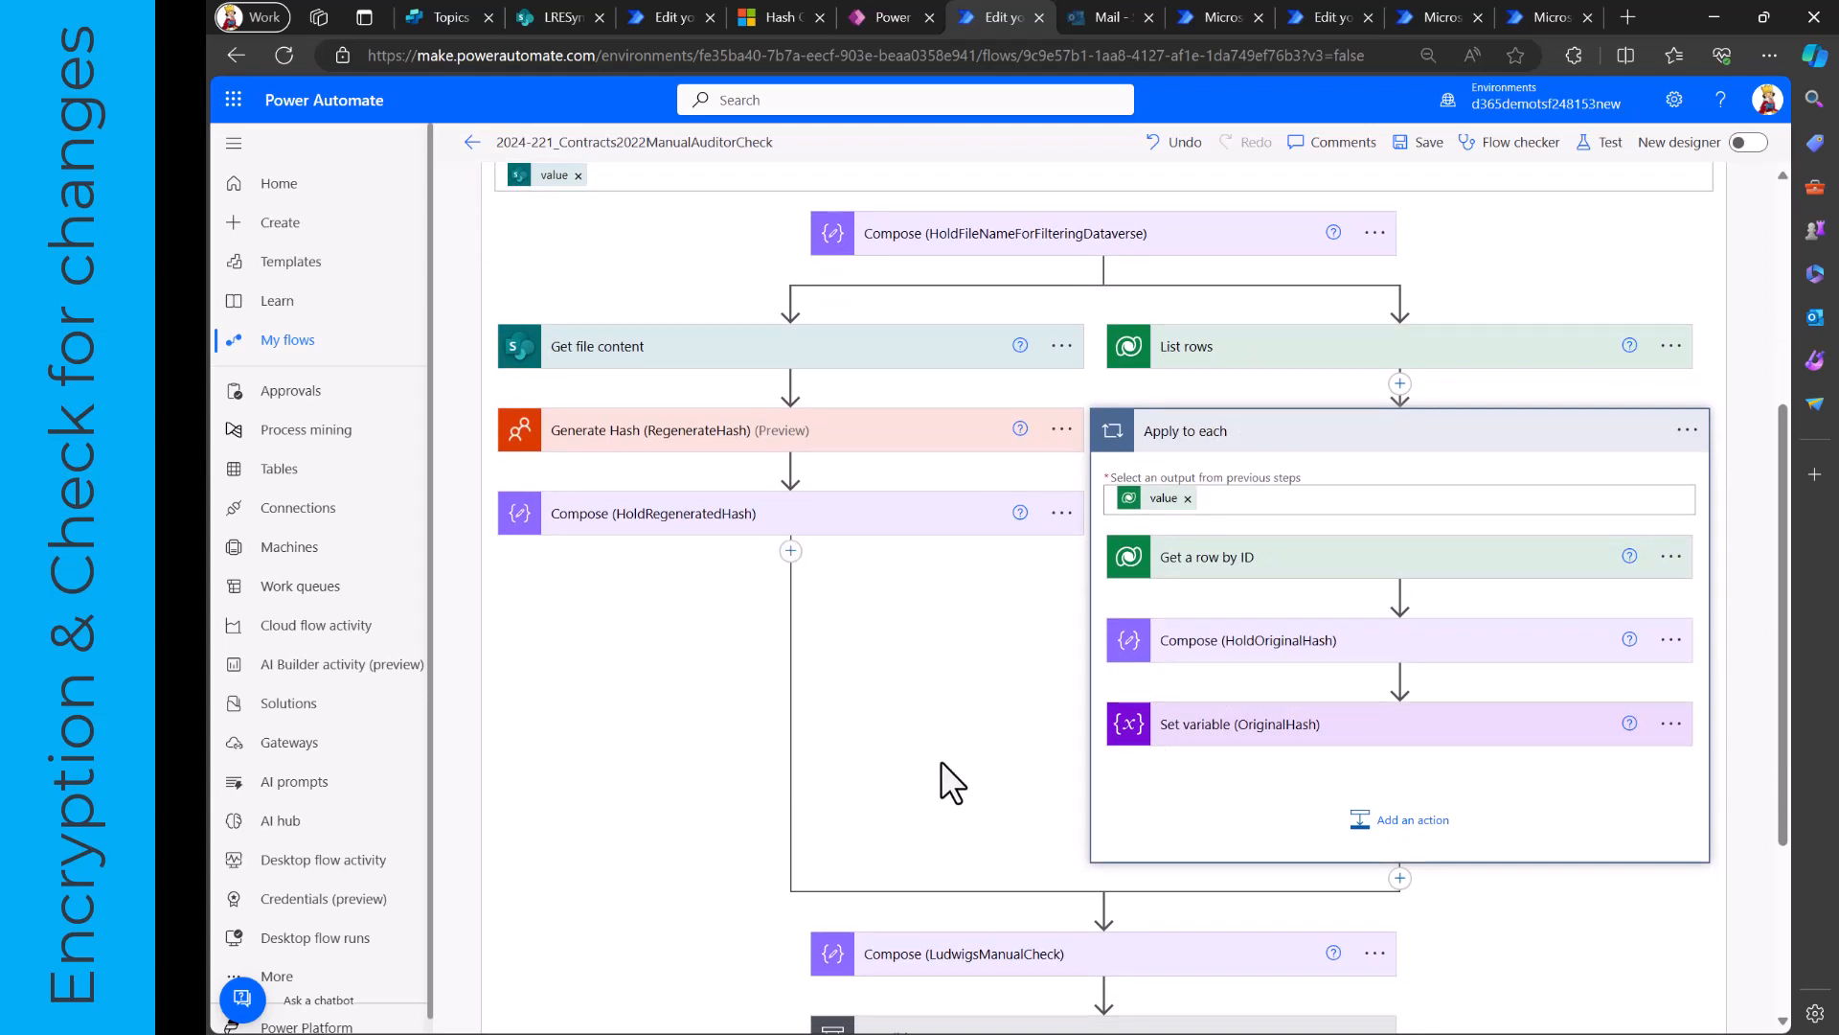
scroll(941, 761, "down", 3)
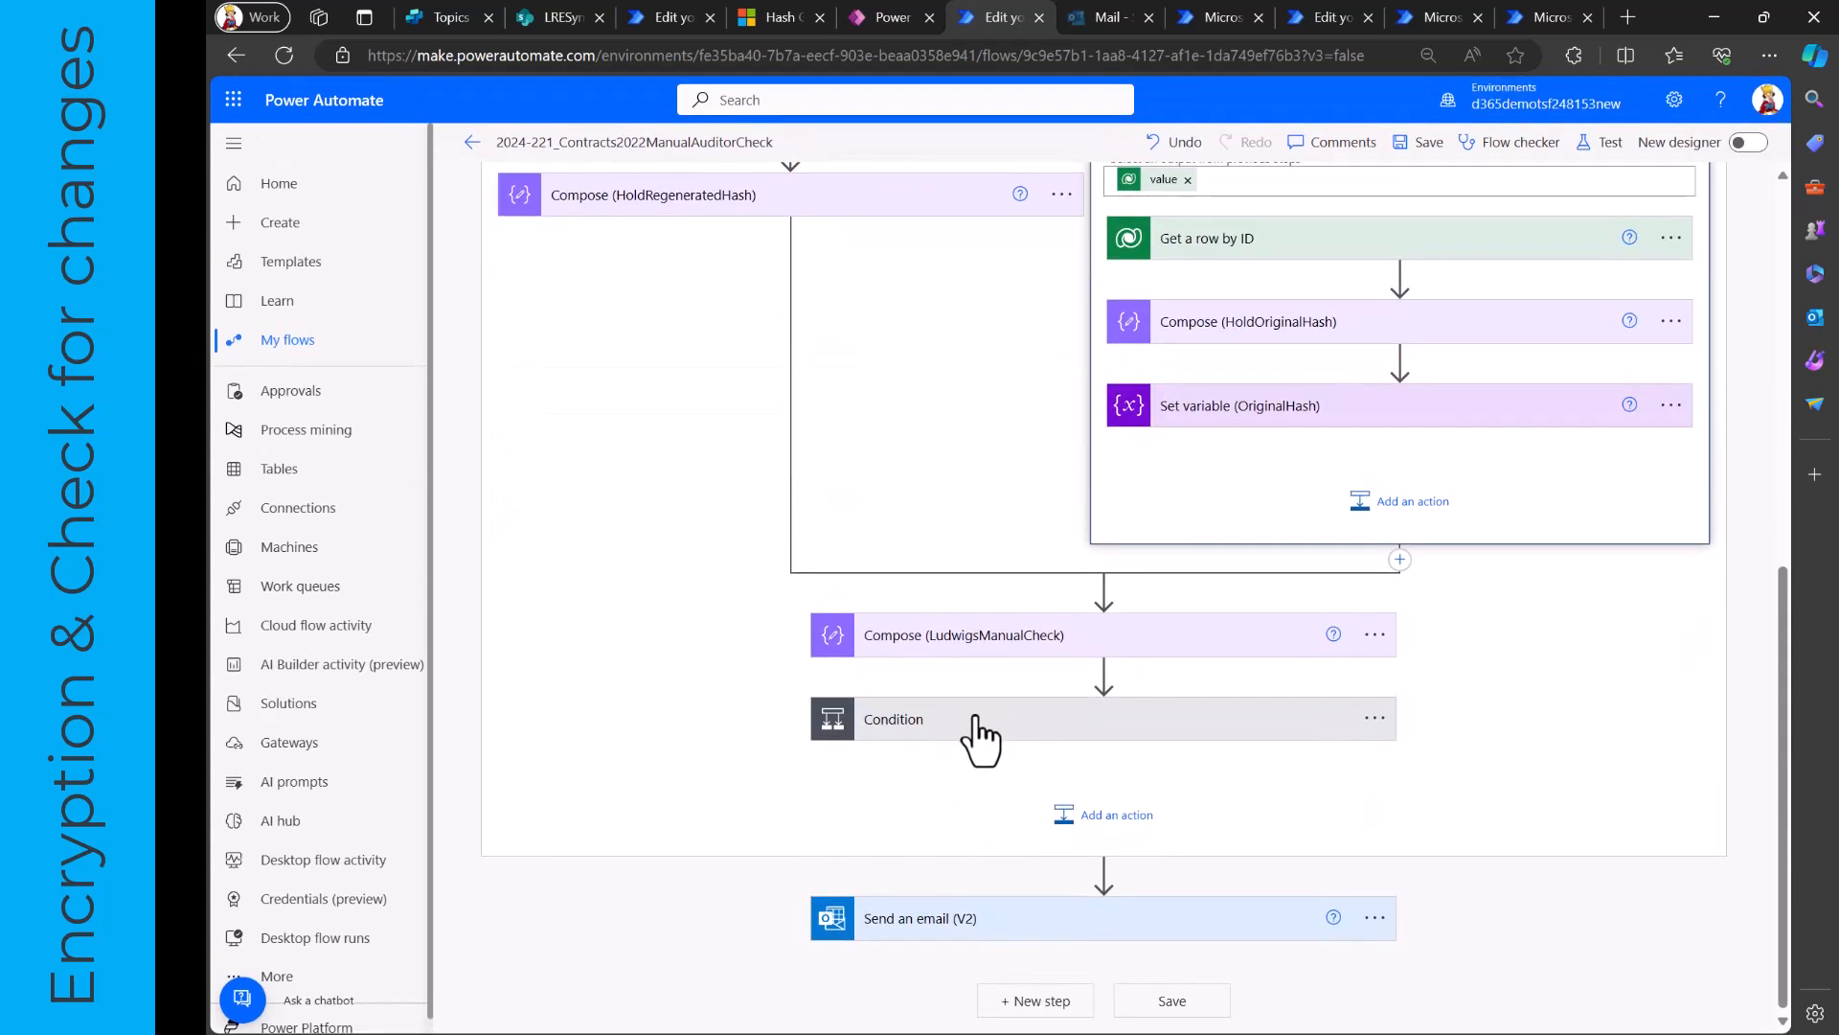
left_click(979, 726)
scroll(979, 733, "down", 3)
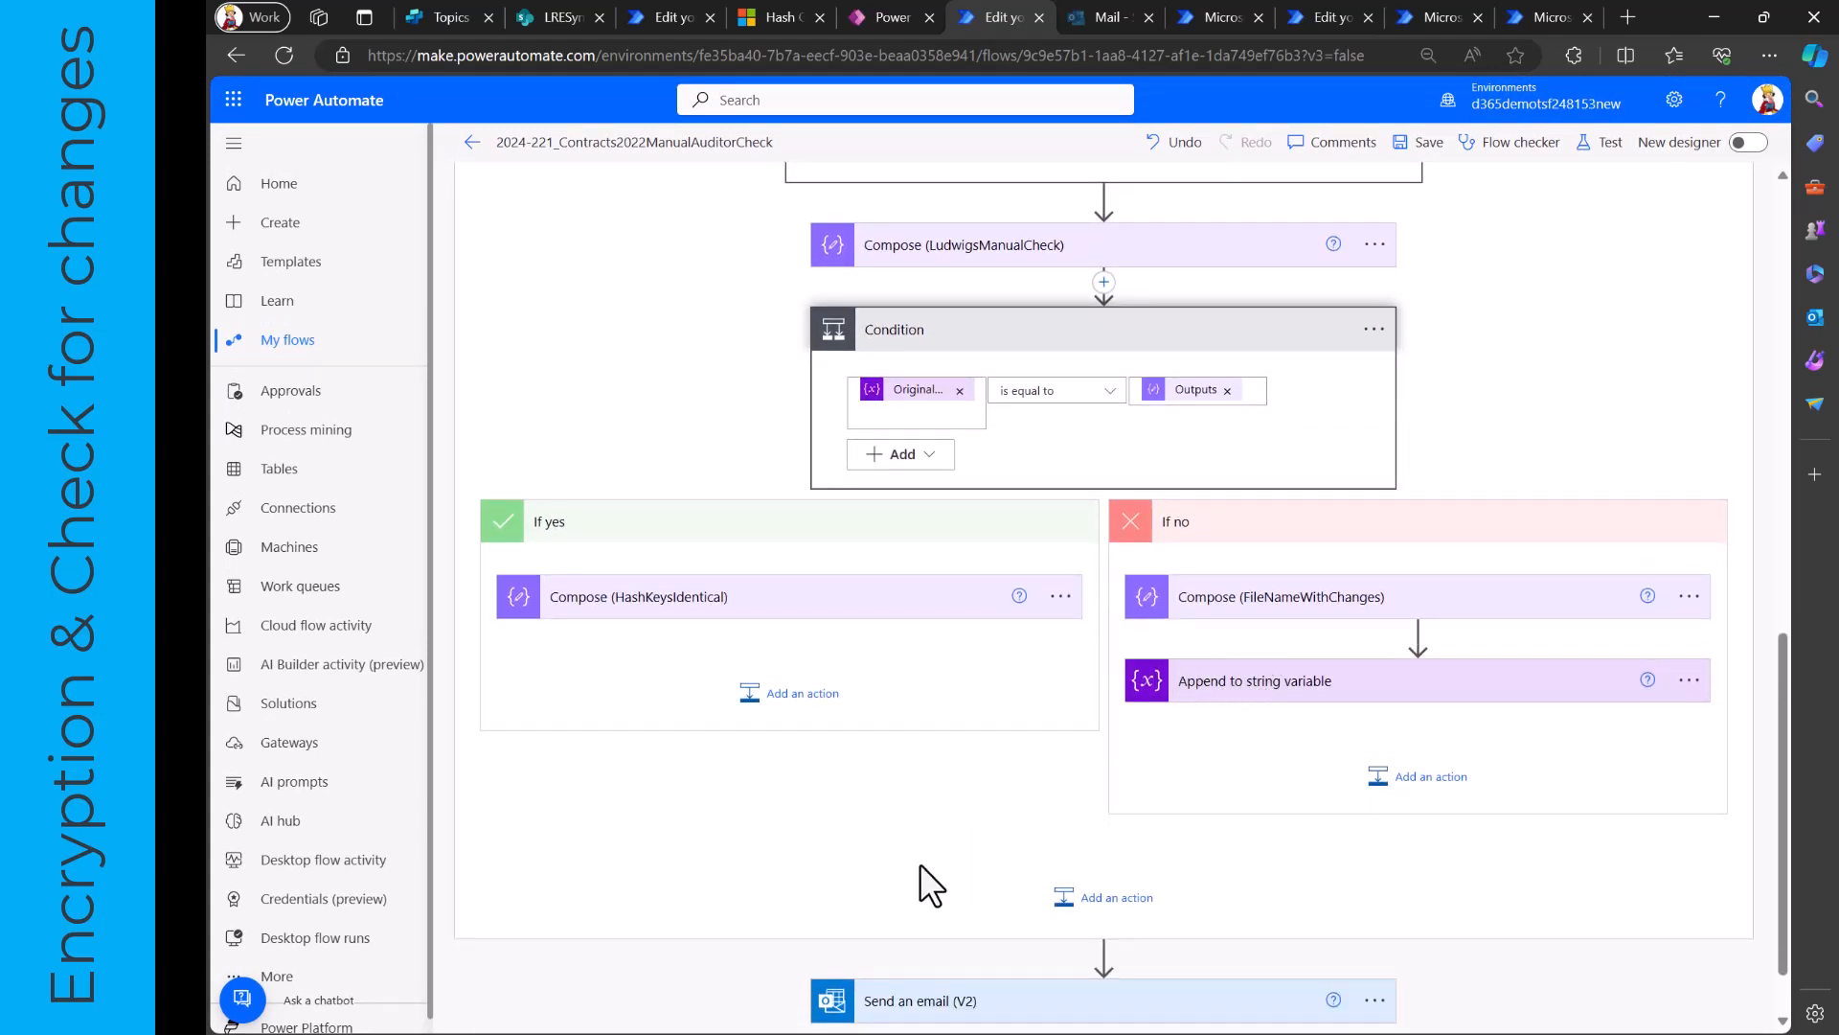
left_click(476, 143)
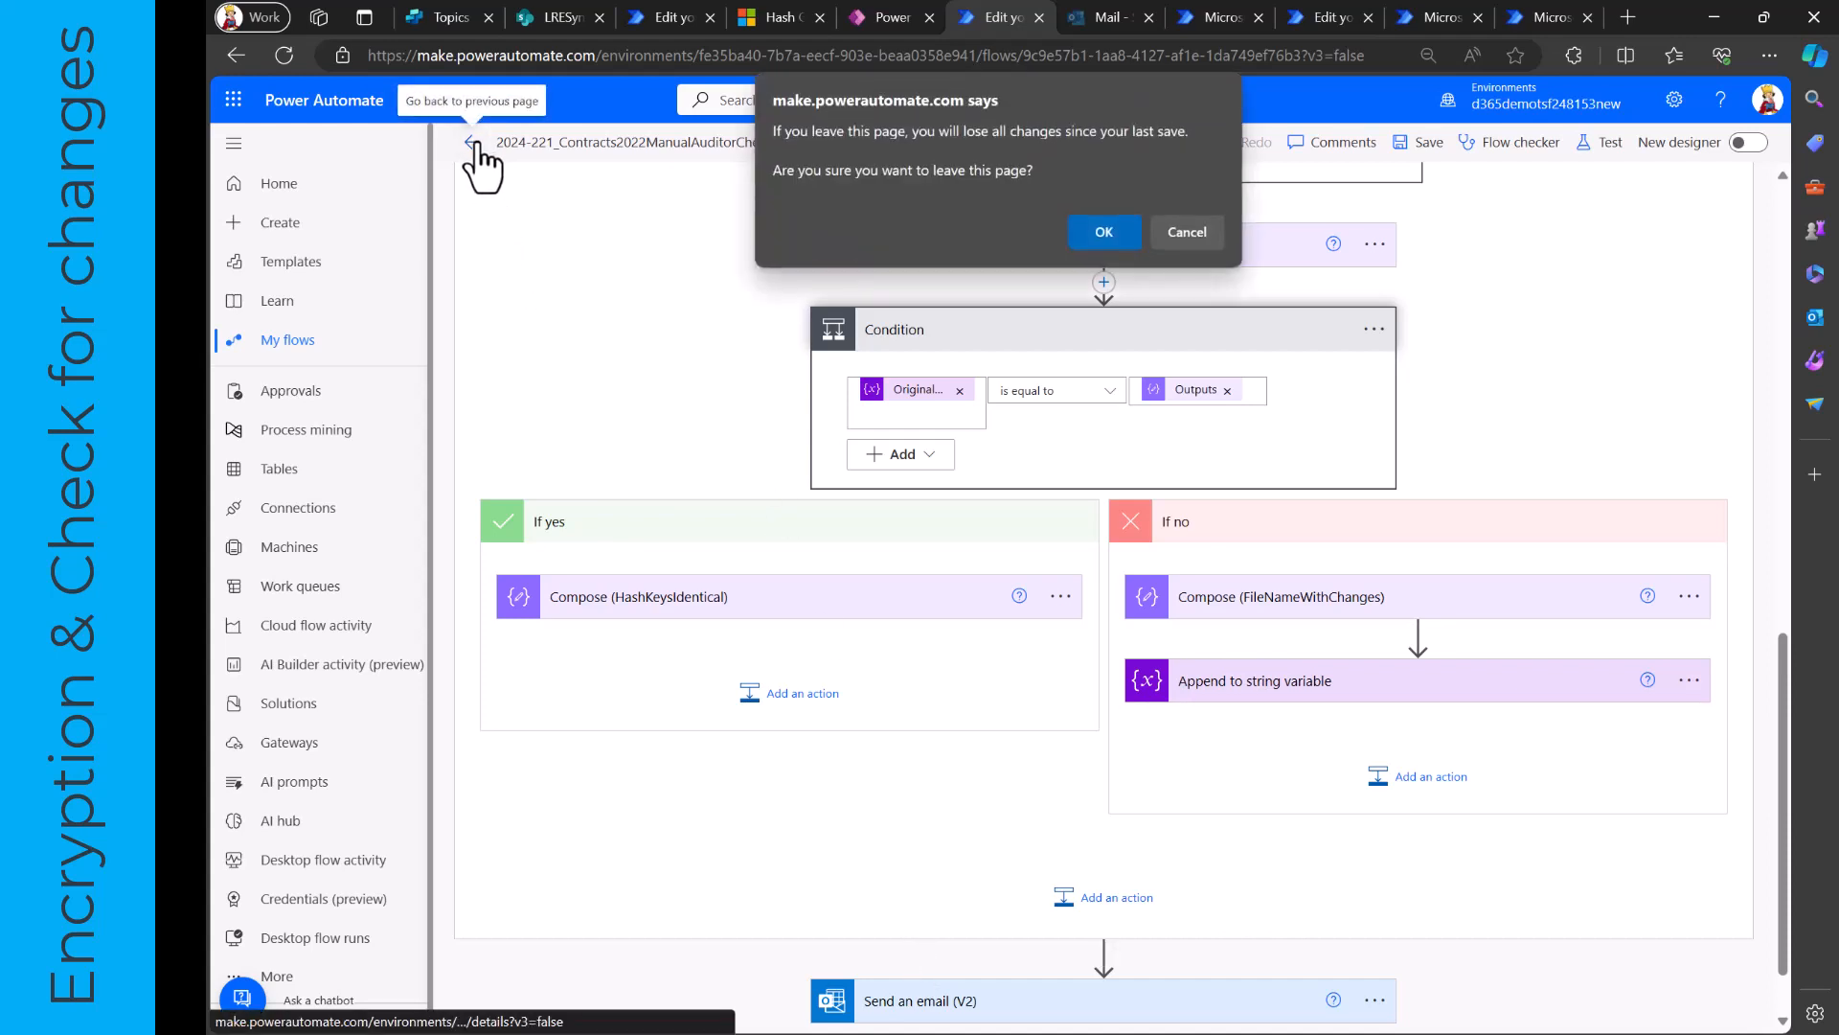
left_click(1080, 232)
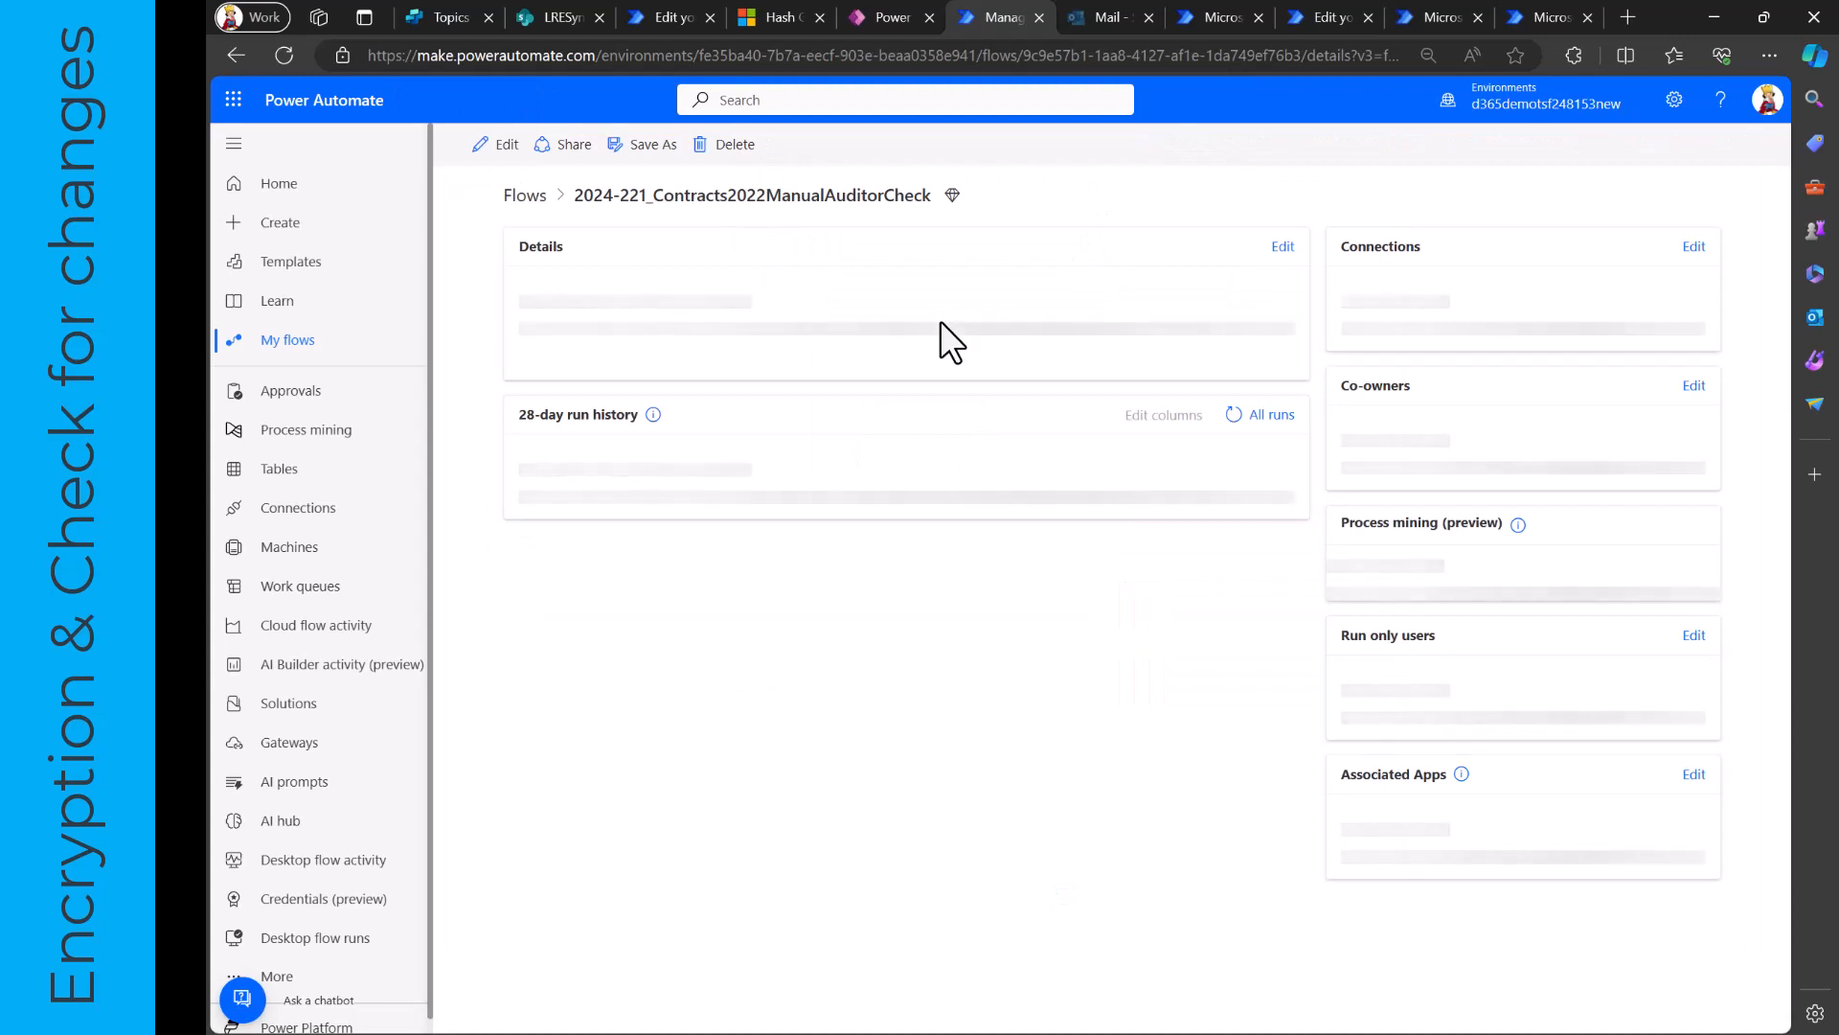
- Switch to Outlook to read the Modified files email, and revisit the hash-generating flow and the SharePoint contracts library
left_click(1100, 19)
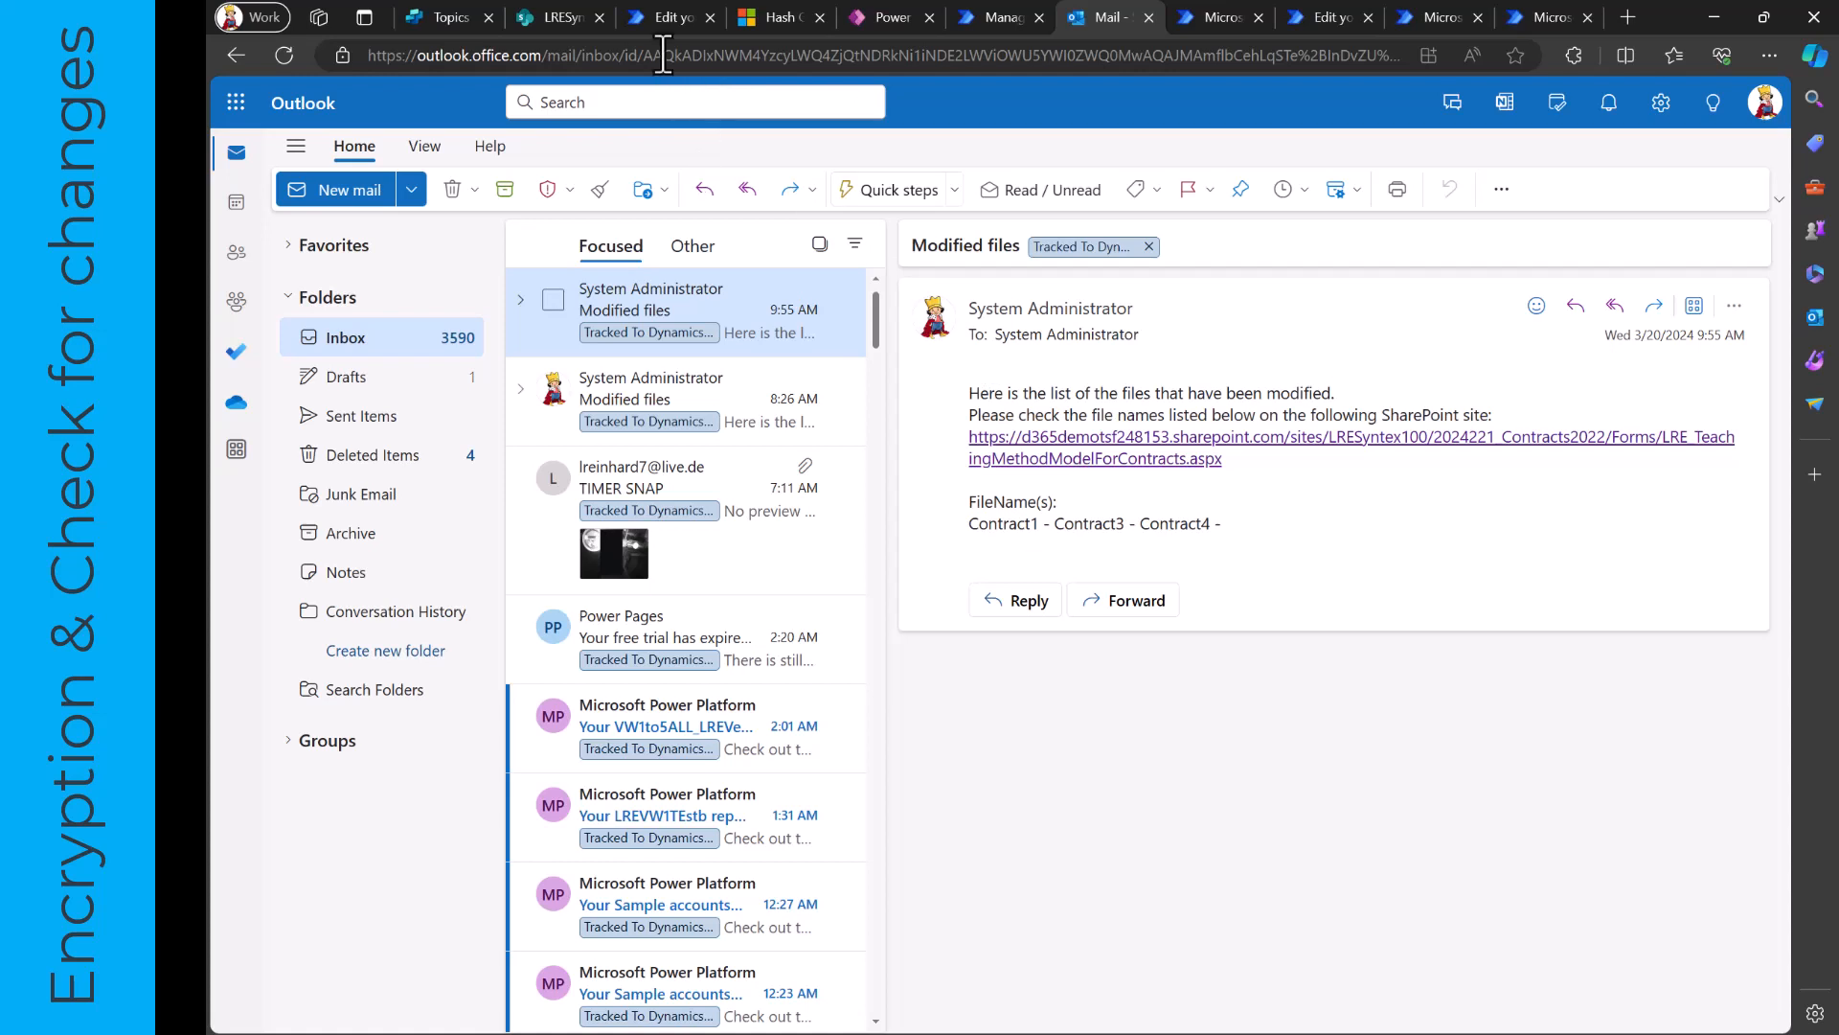
left_click(661, 18)
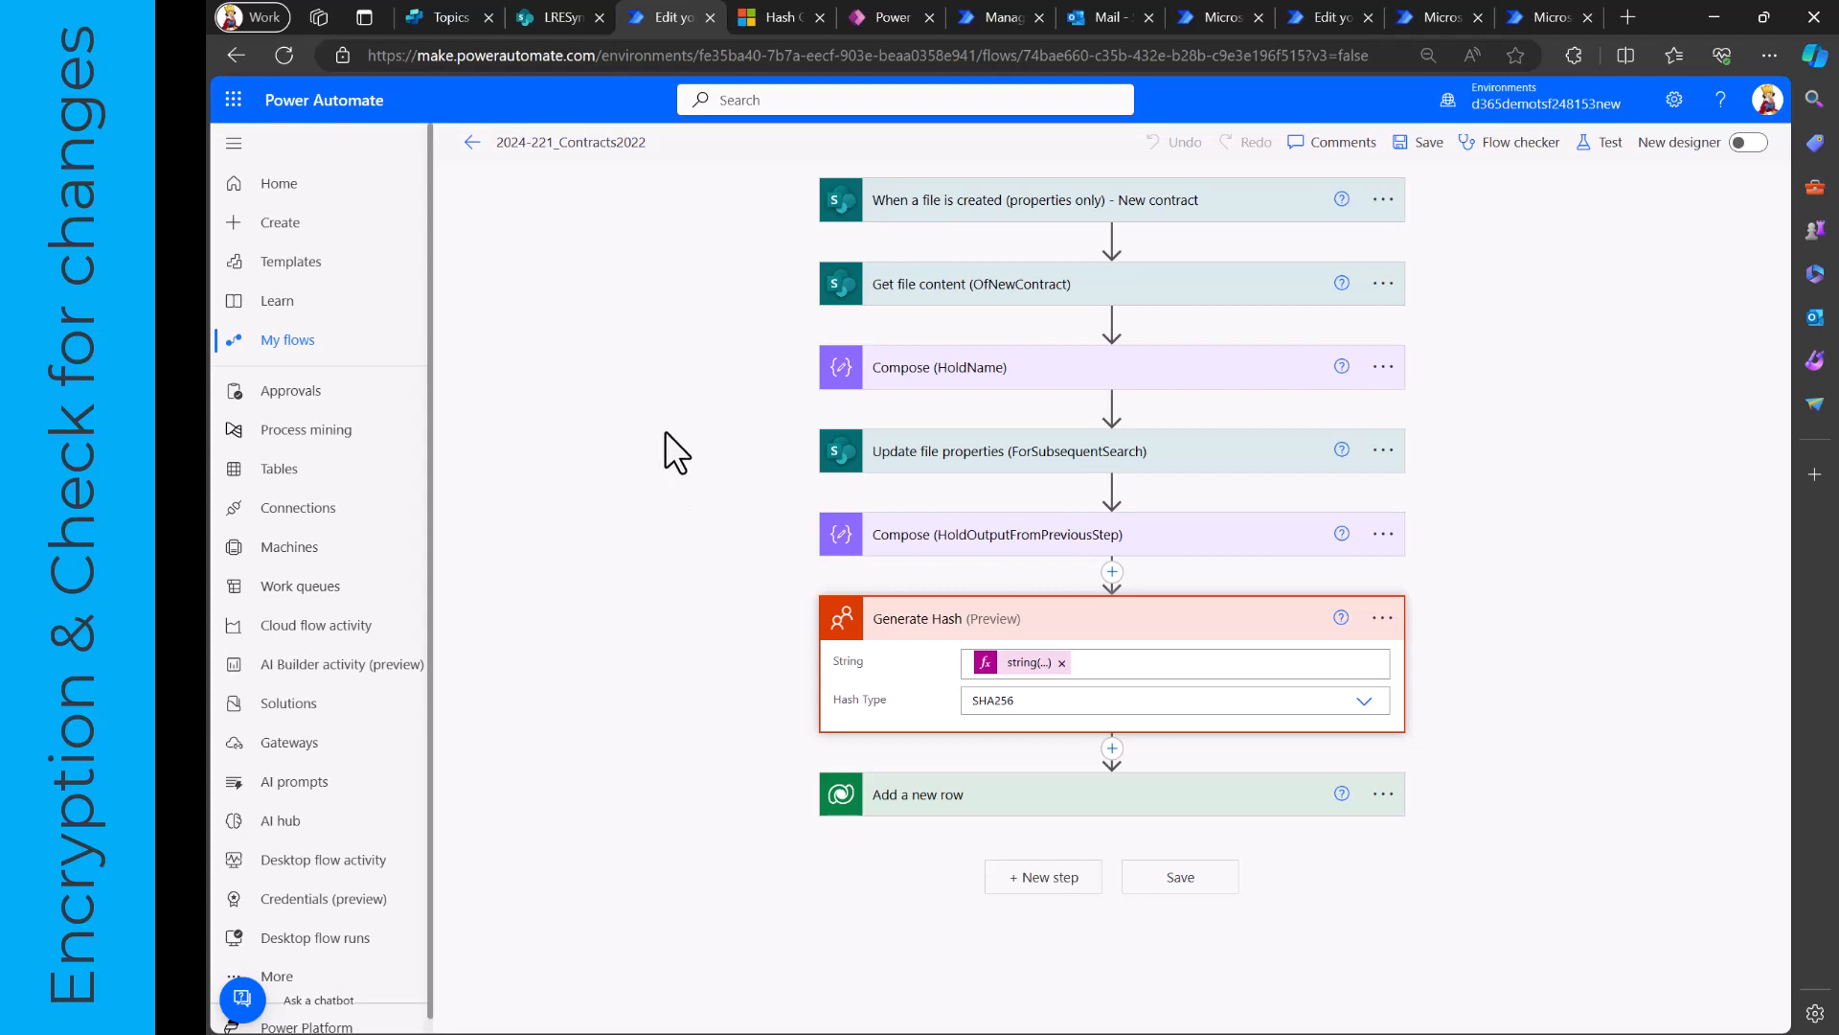
left_click(558, 16)
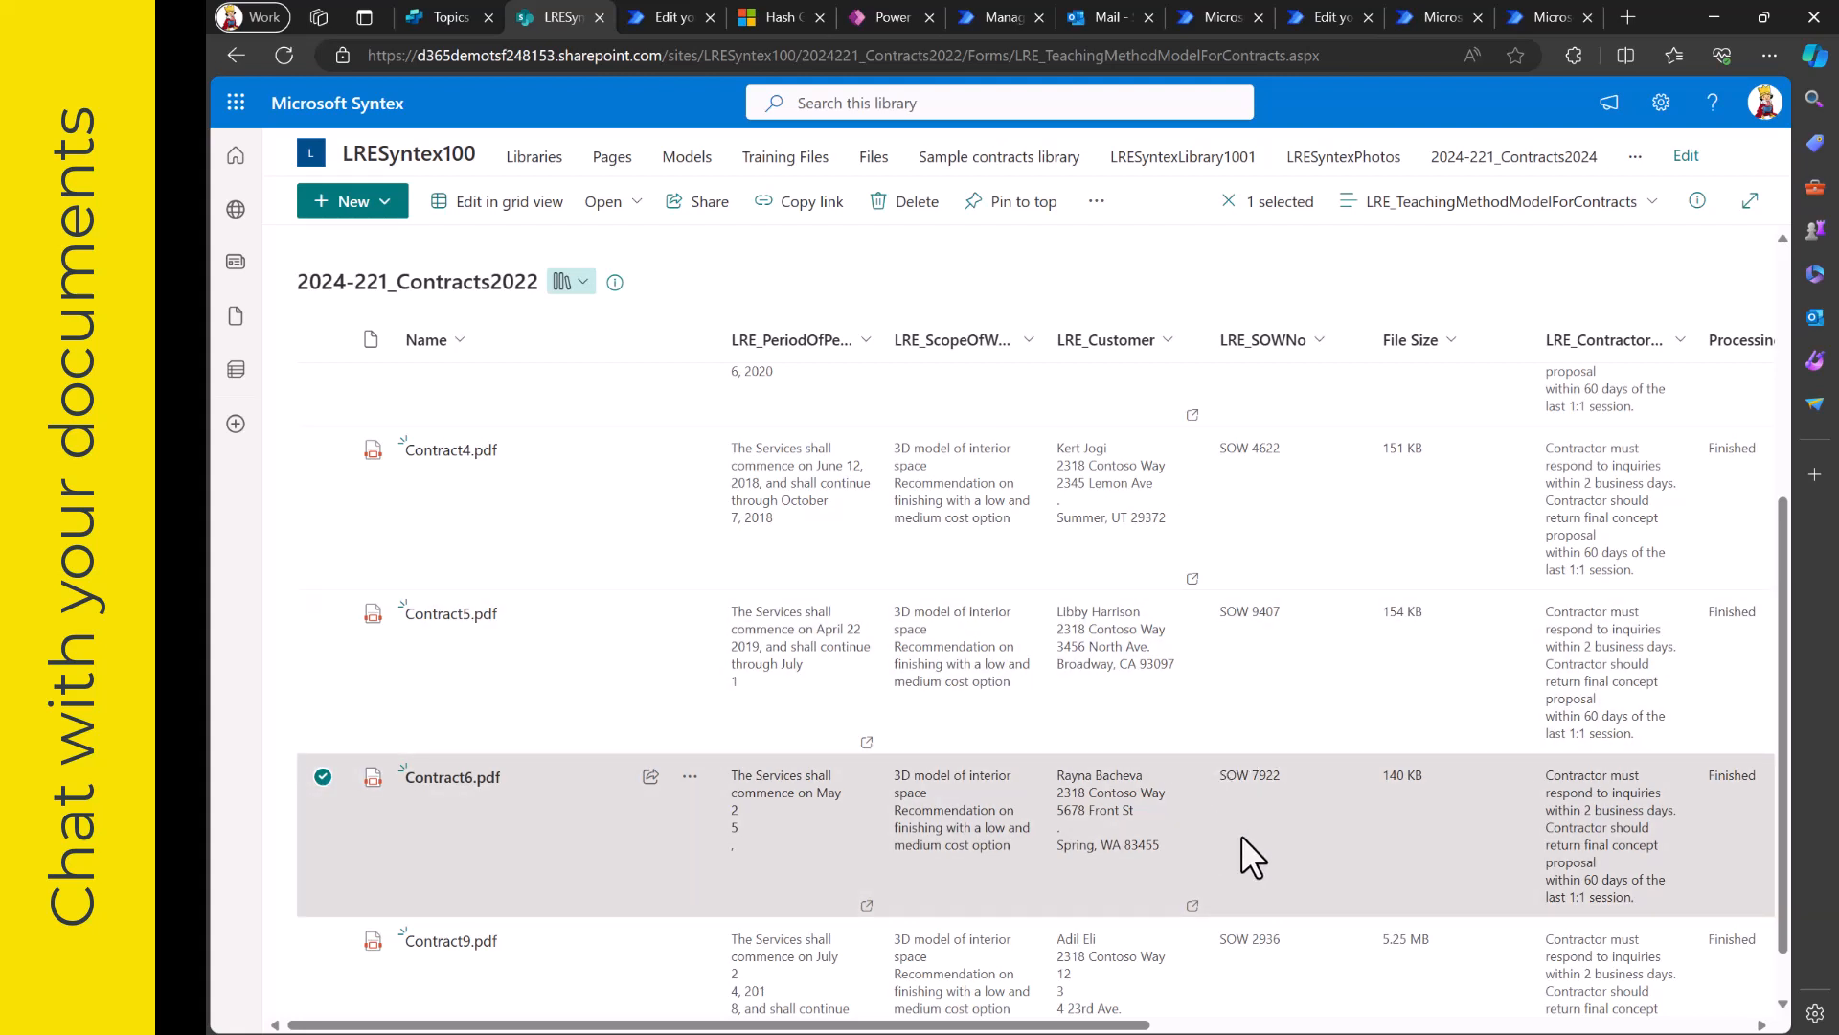
- Switch to Copilot Studio and show only the plugin actions of the 2024-221_EUDocumentHashCopilot
left_click(449, 20)
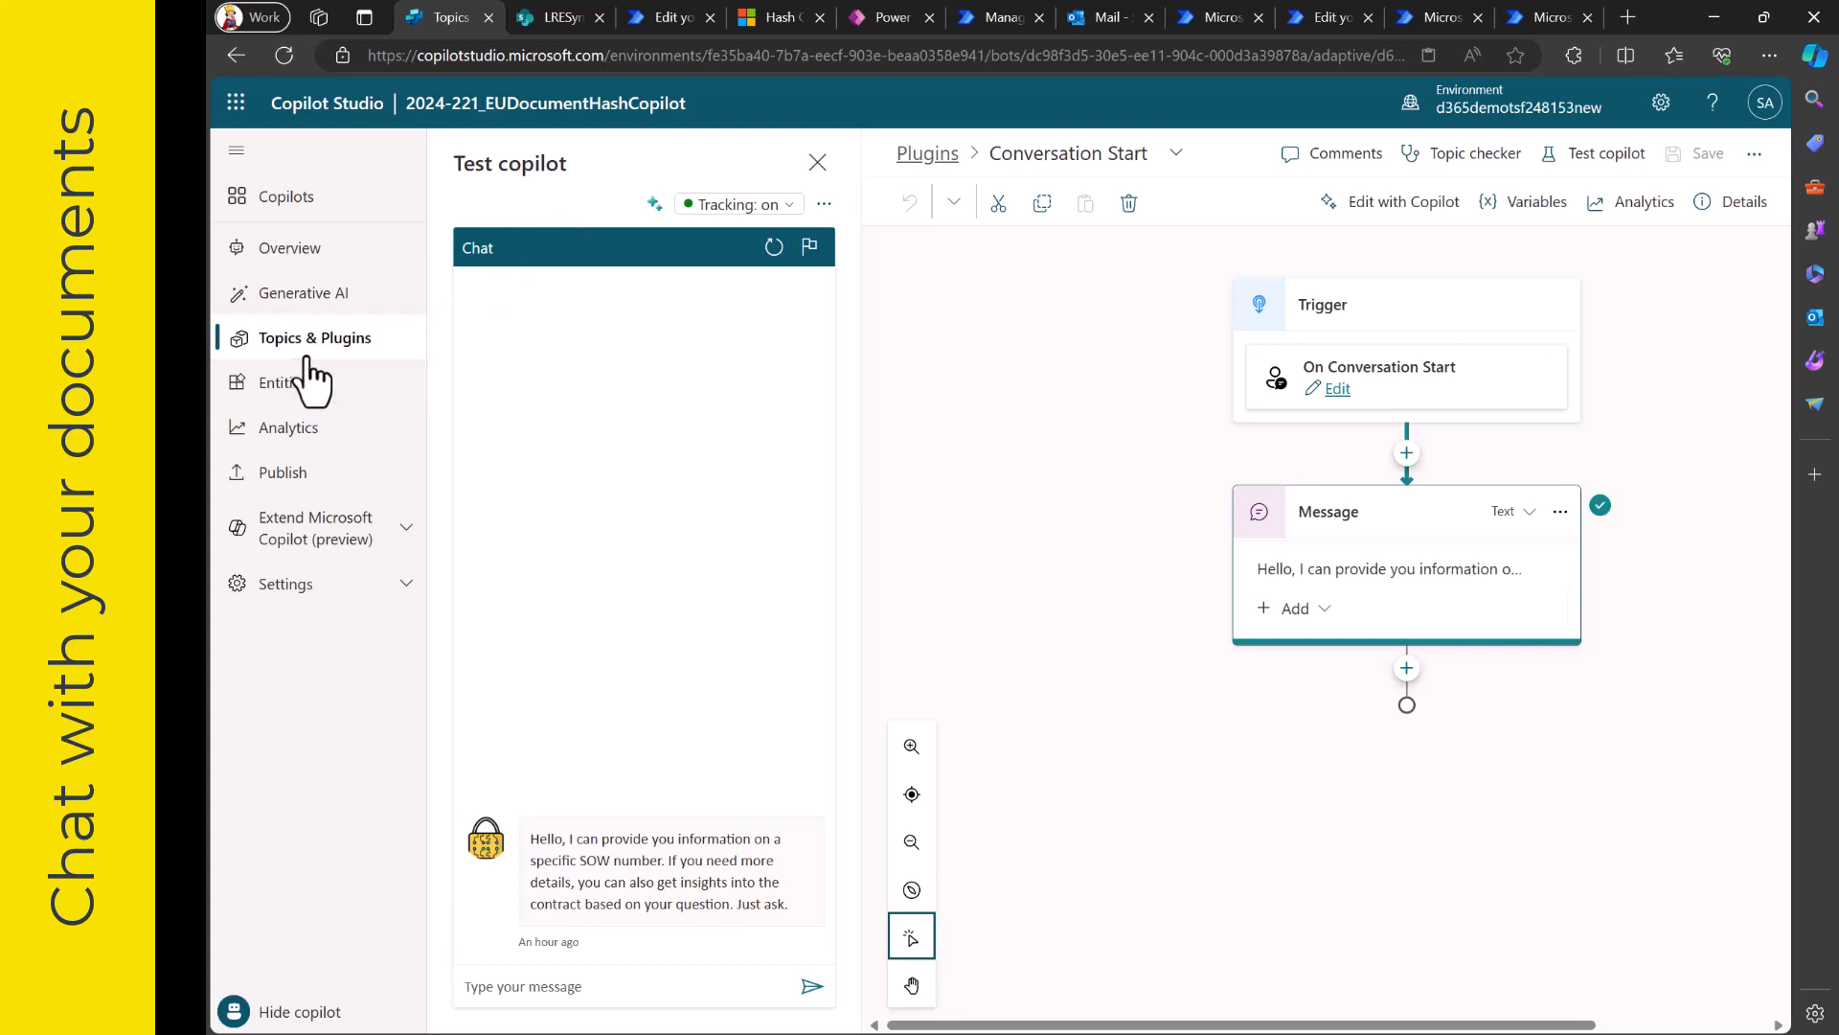
left_click(927, 155)
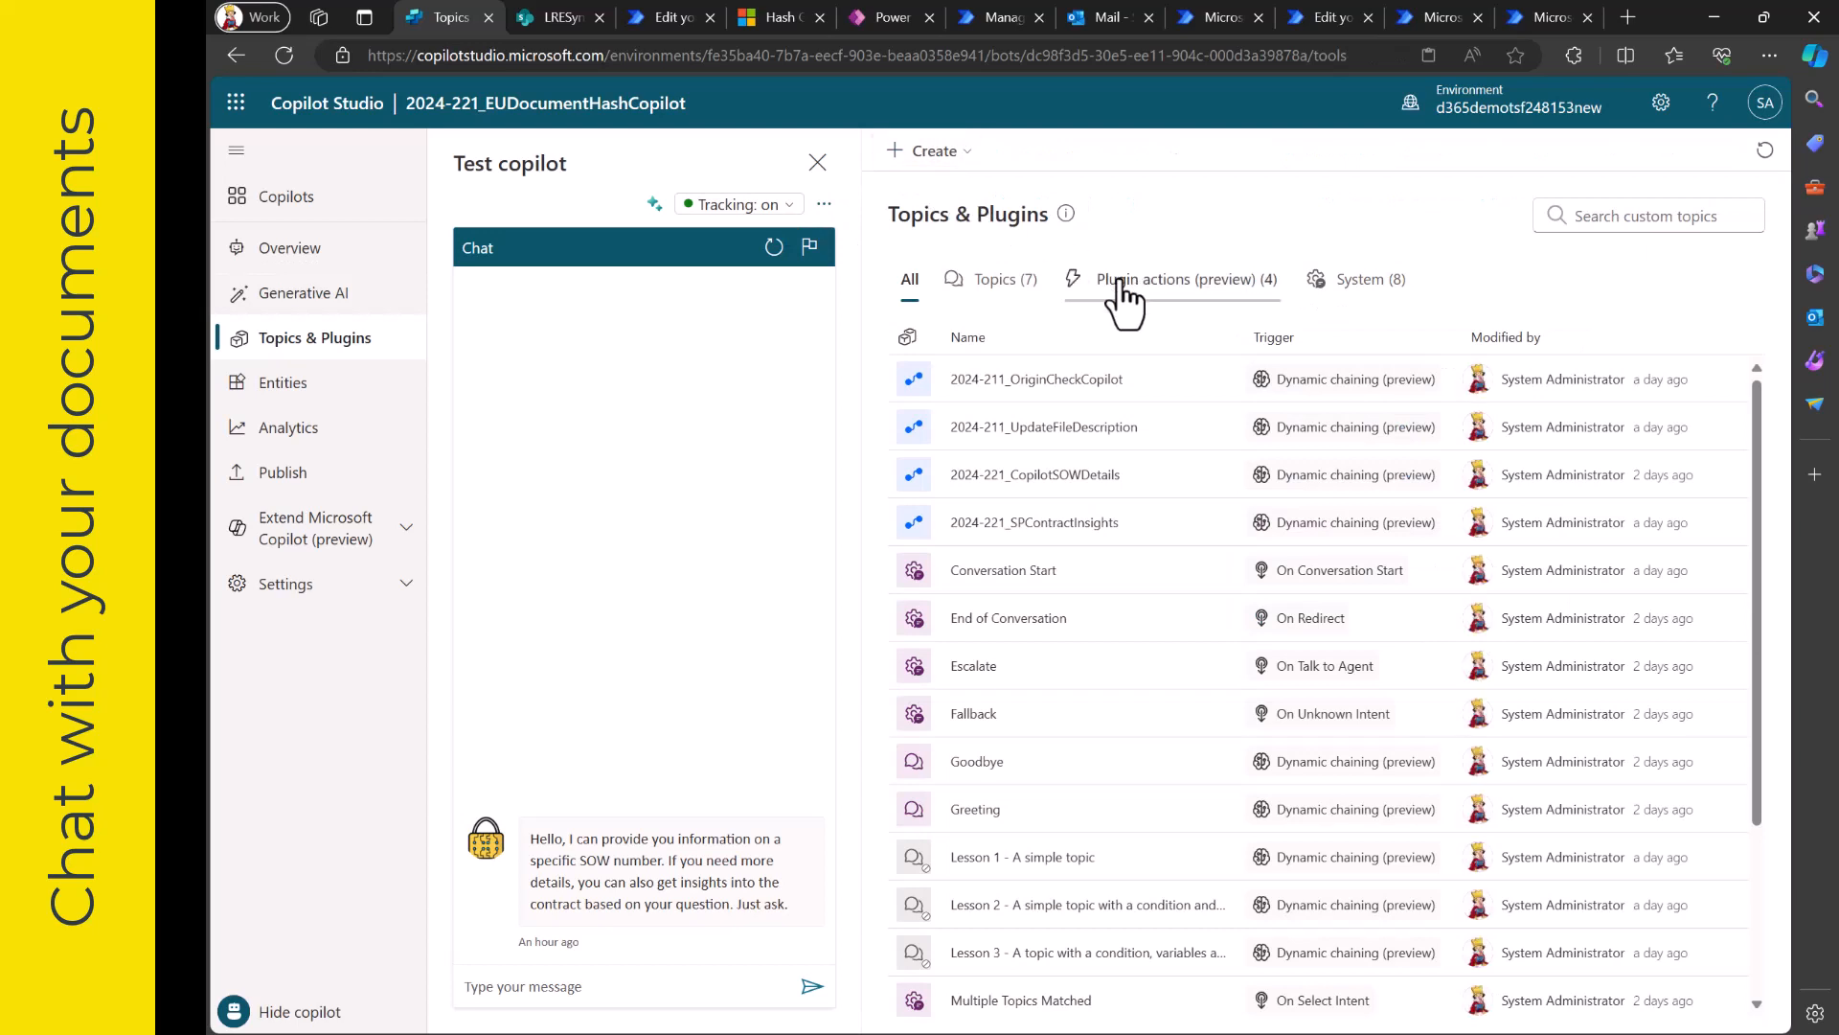
left_click(1126, 306)
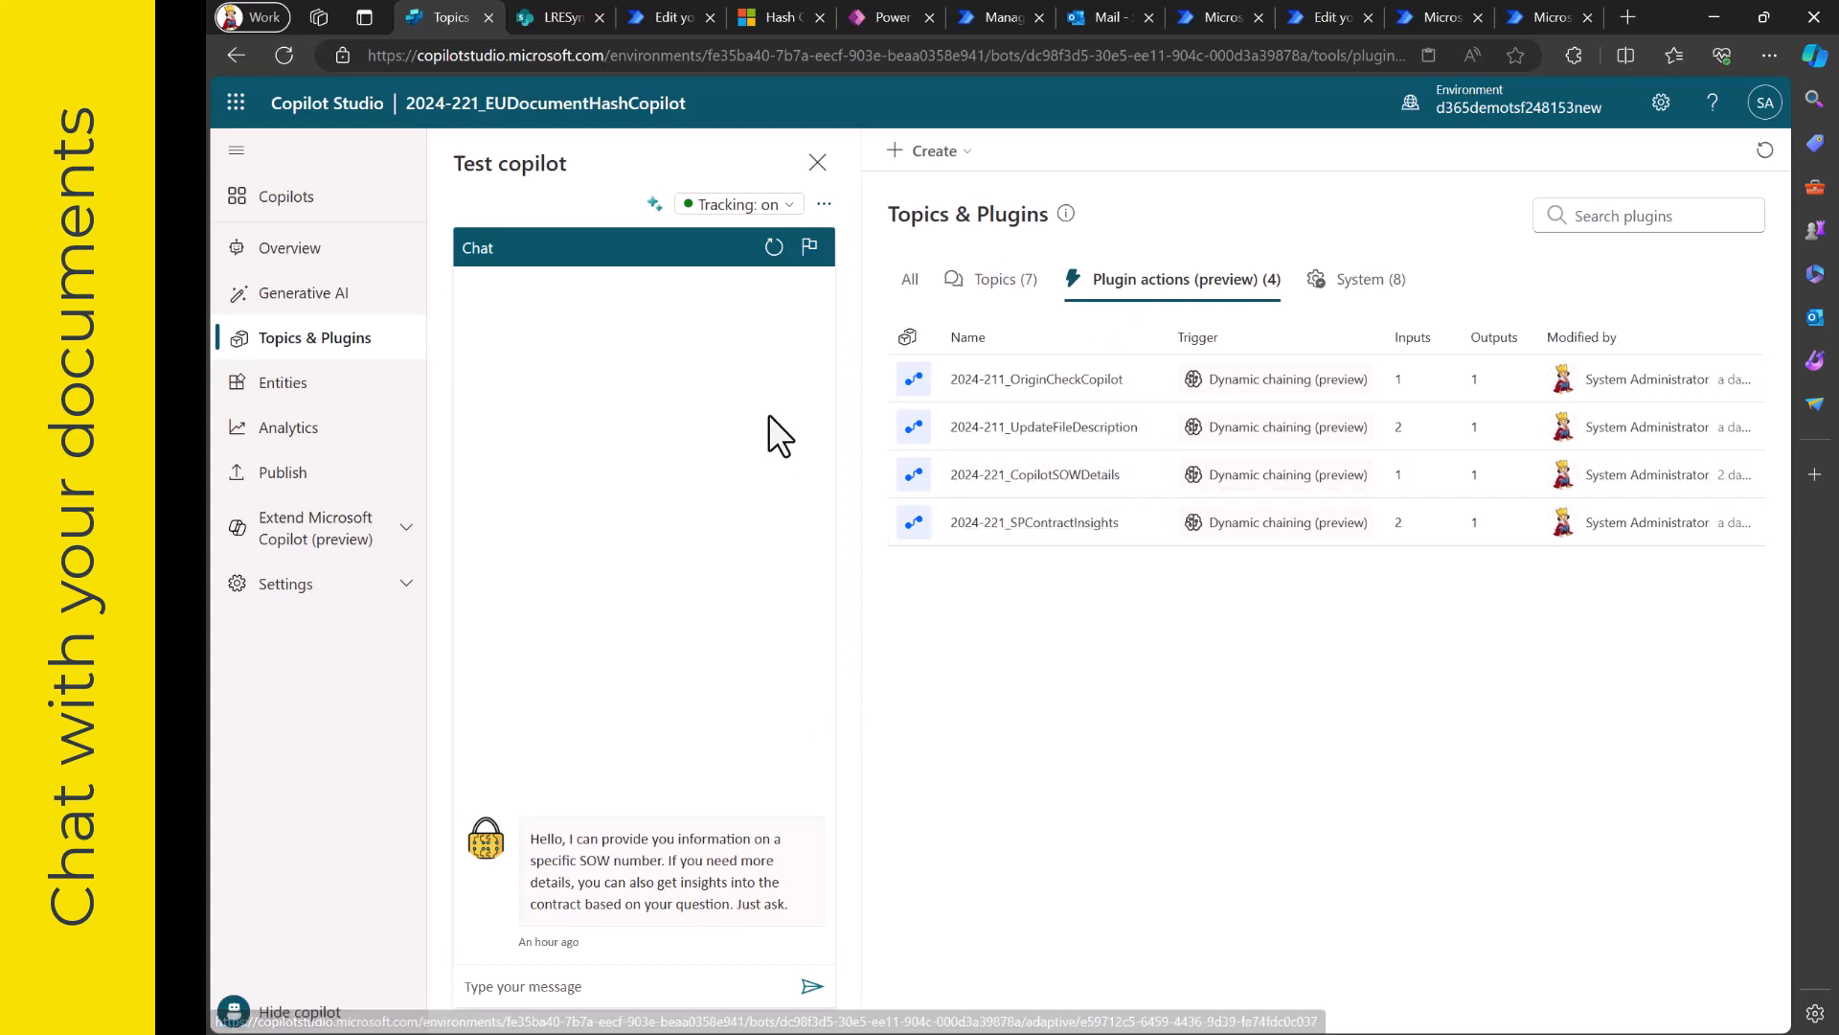
- Restart the test chat and ask "I would like to have details of SOW number 7922", following the response in tracing mode
left_click(774, 247)
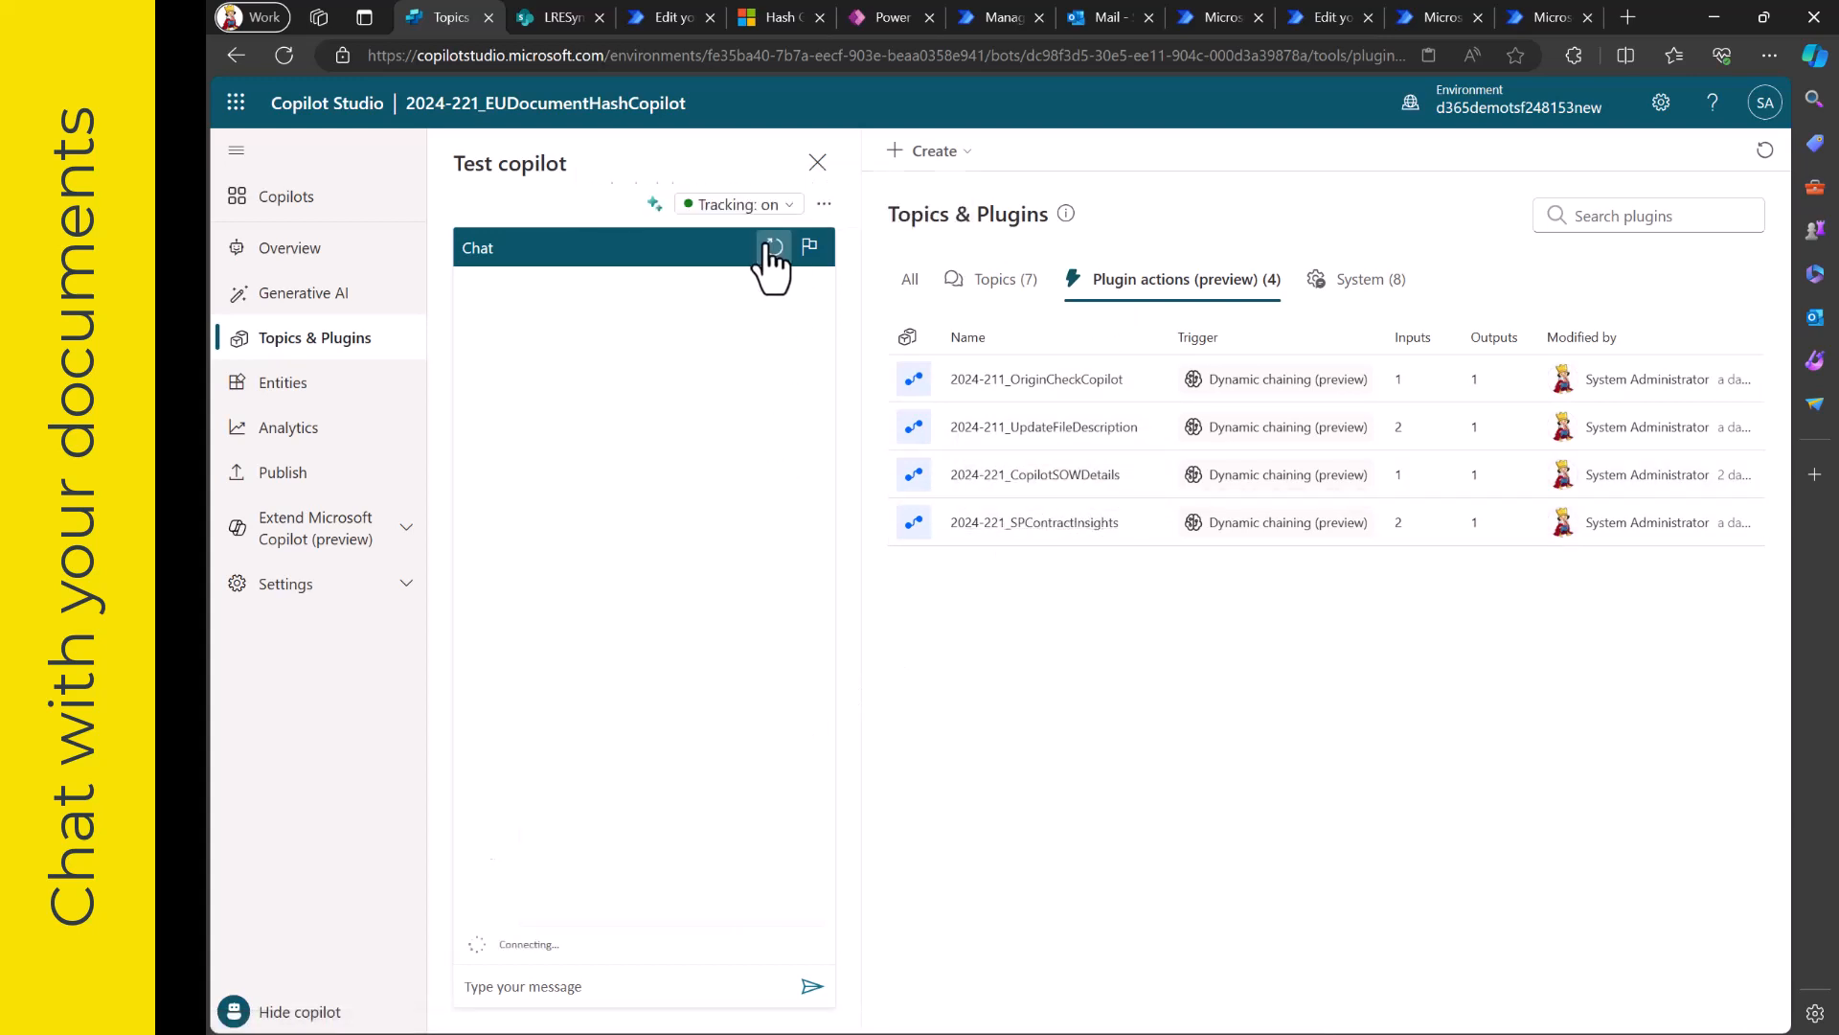
left_click(654, 204)
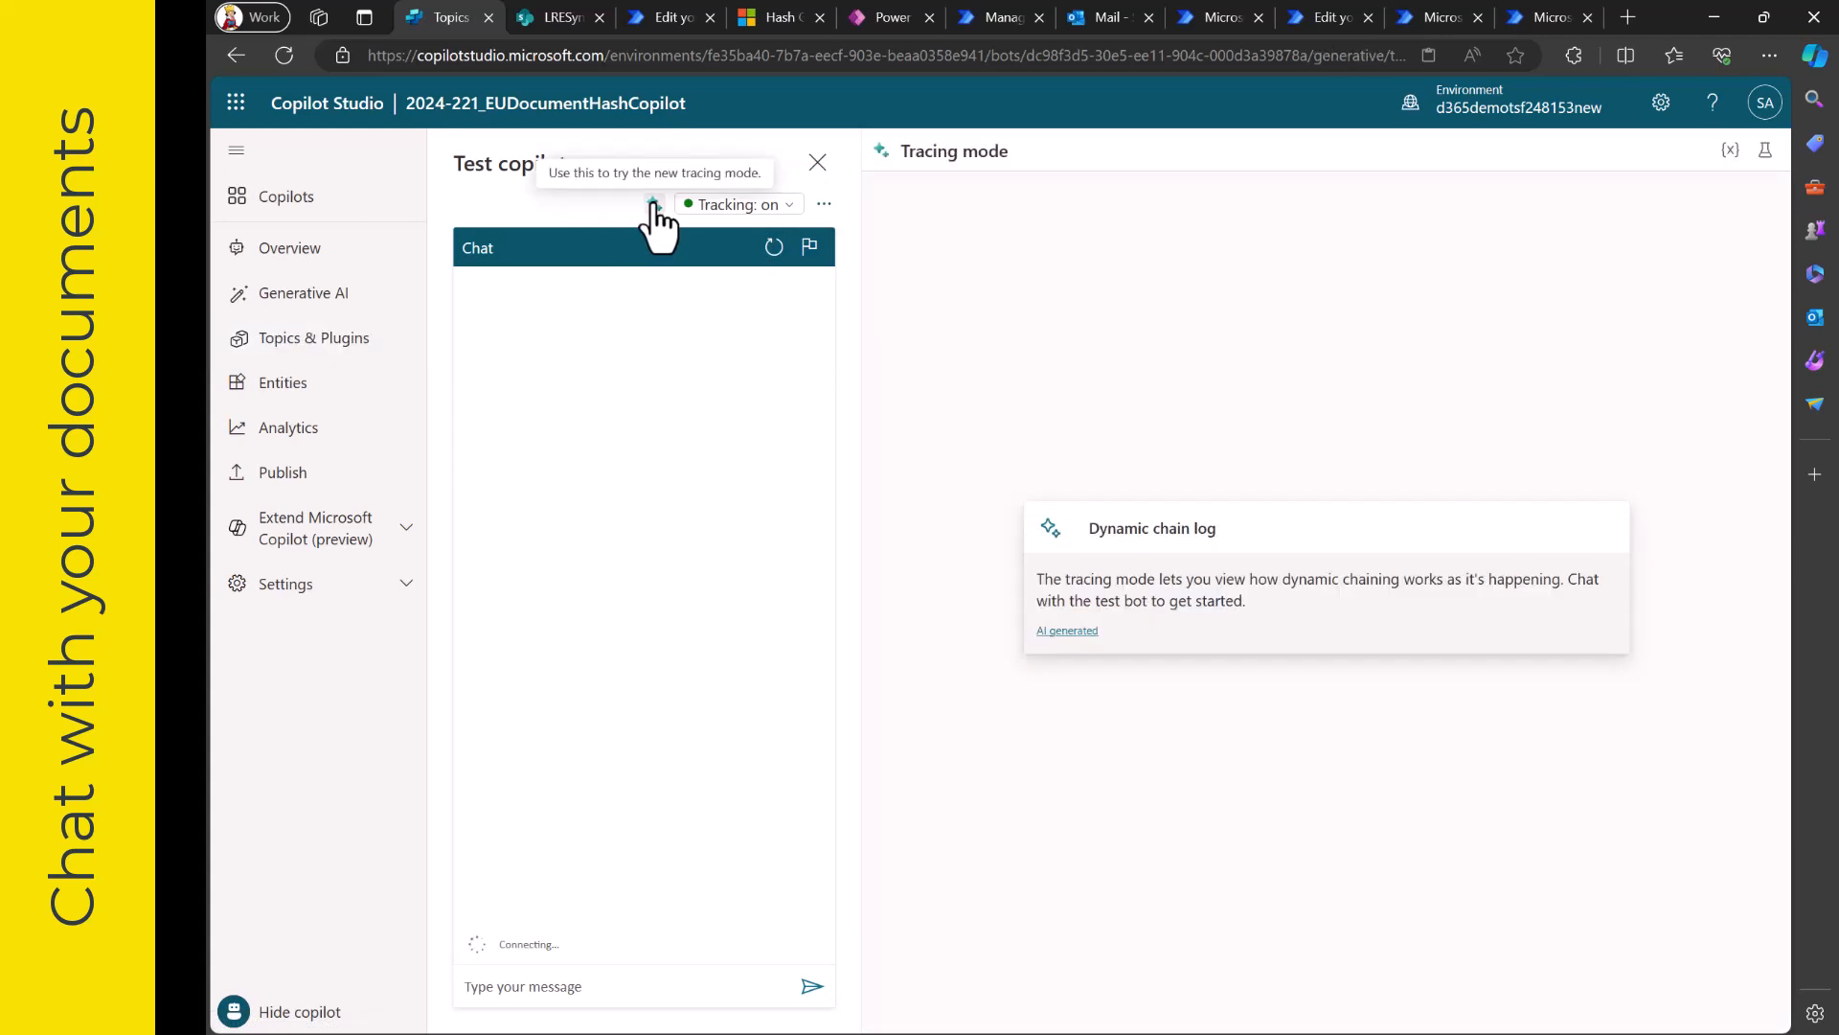
left_click(608, 985)
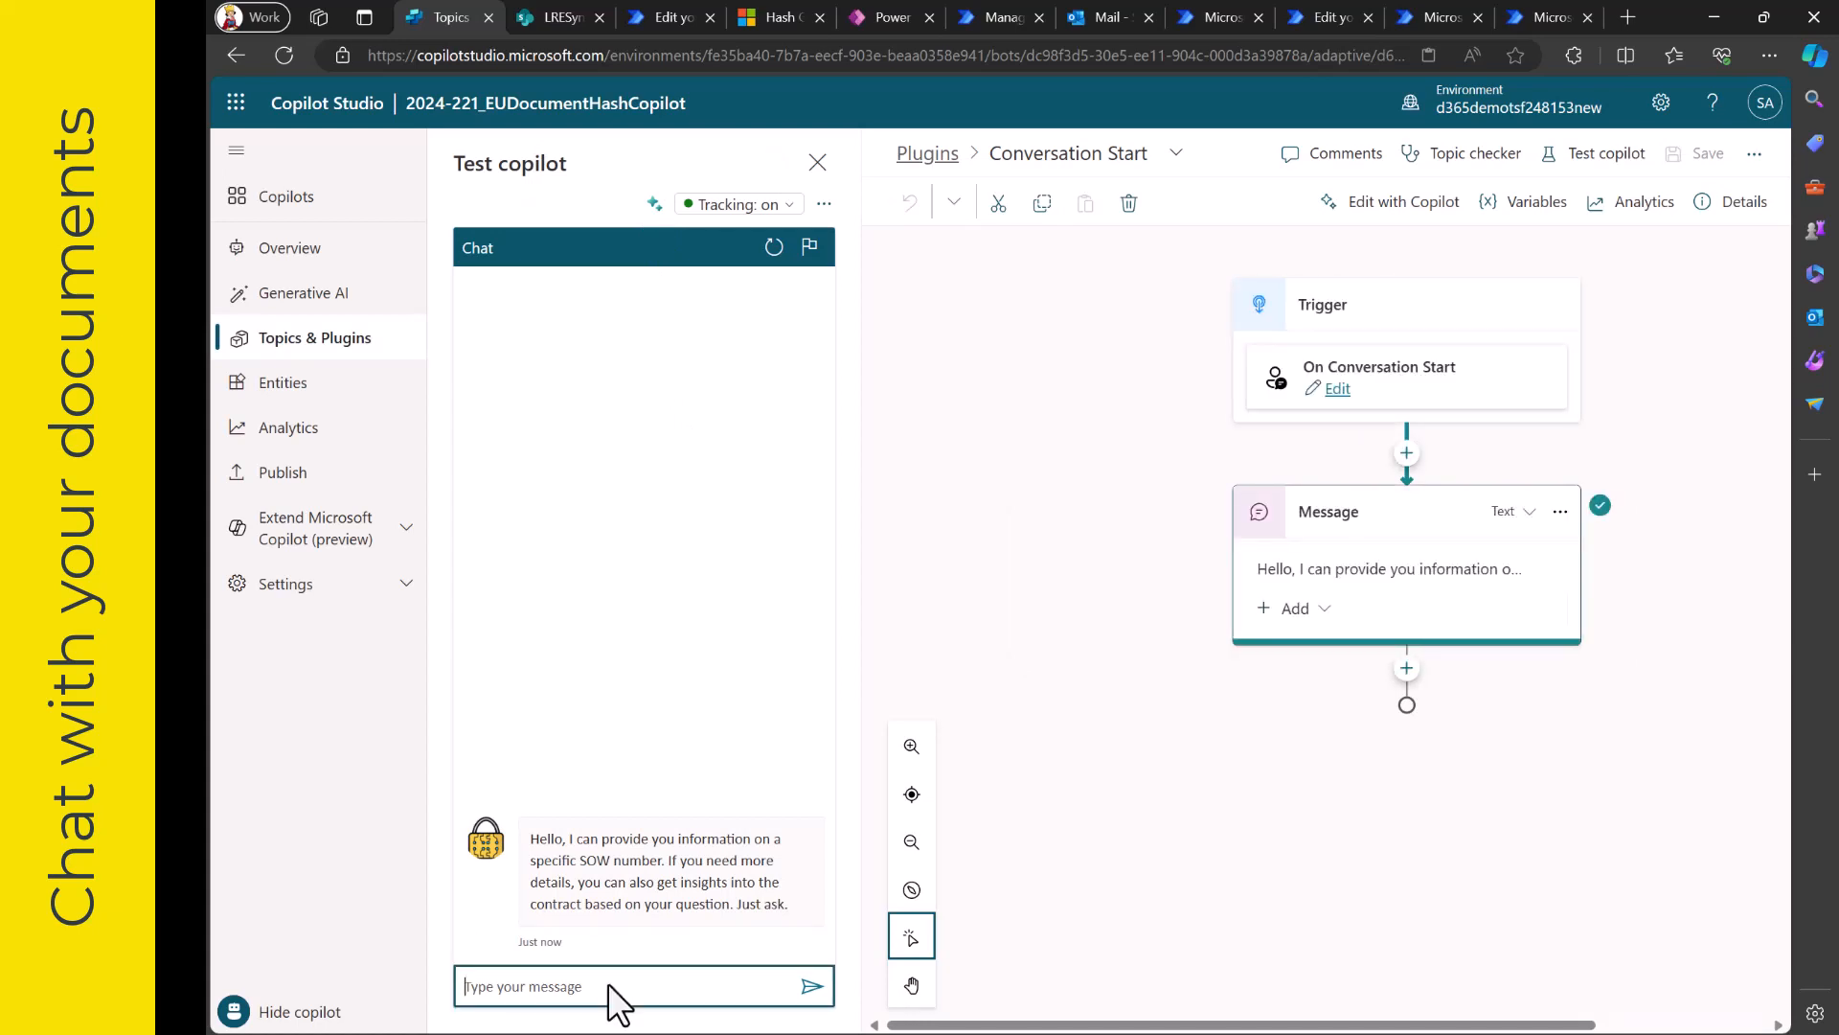
type("I would like to have details of SOW number")
left_click(556, 19)
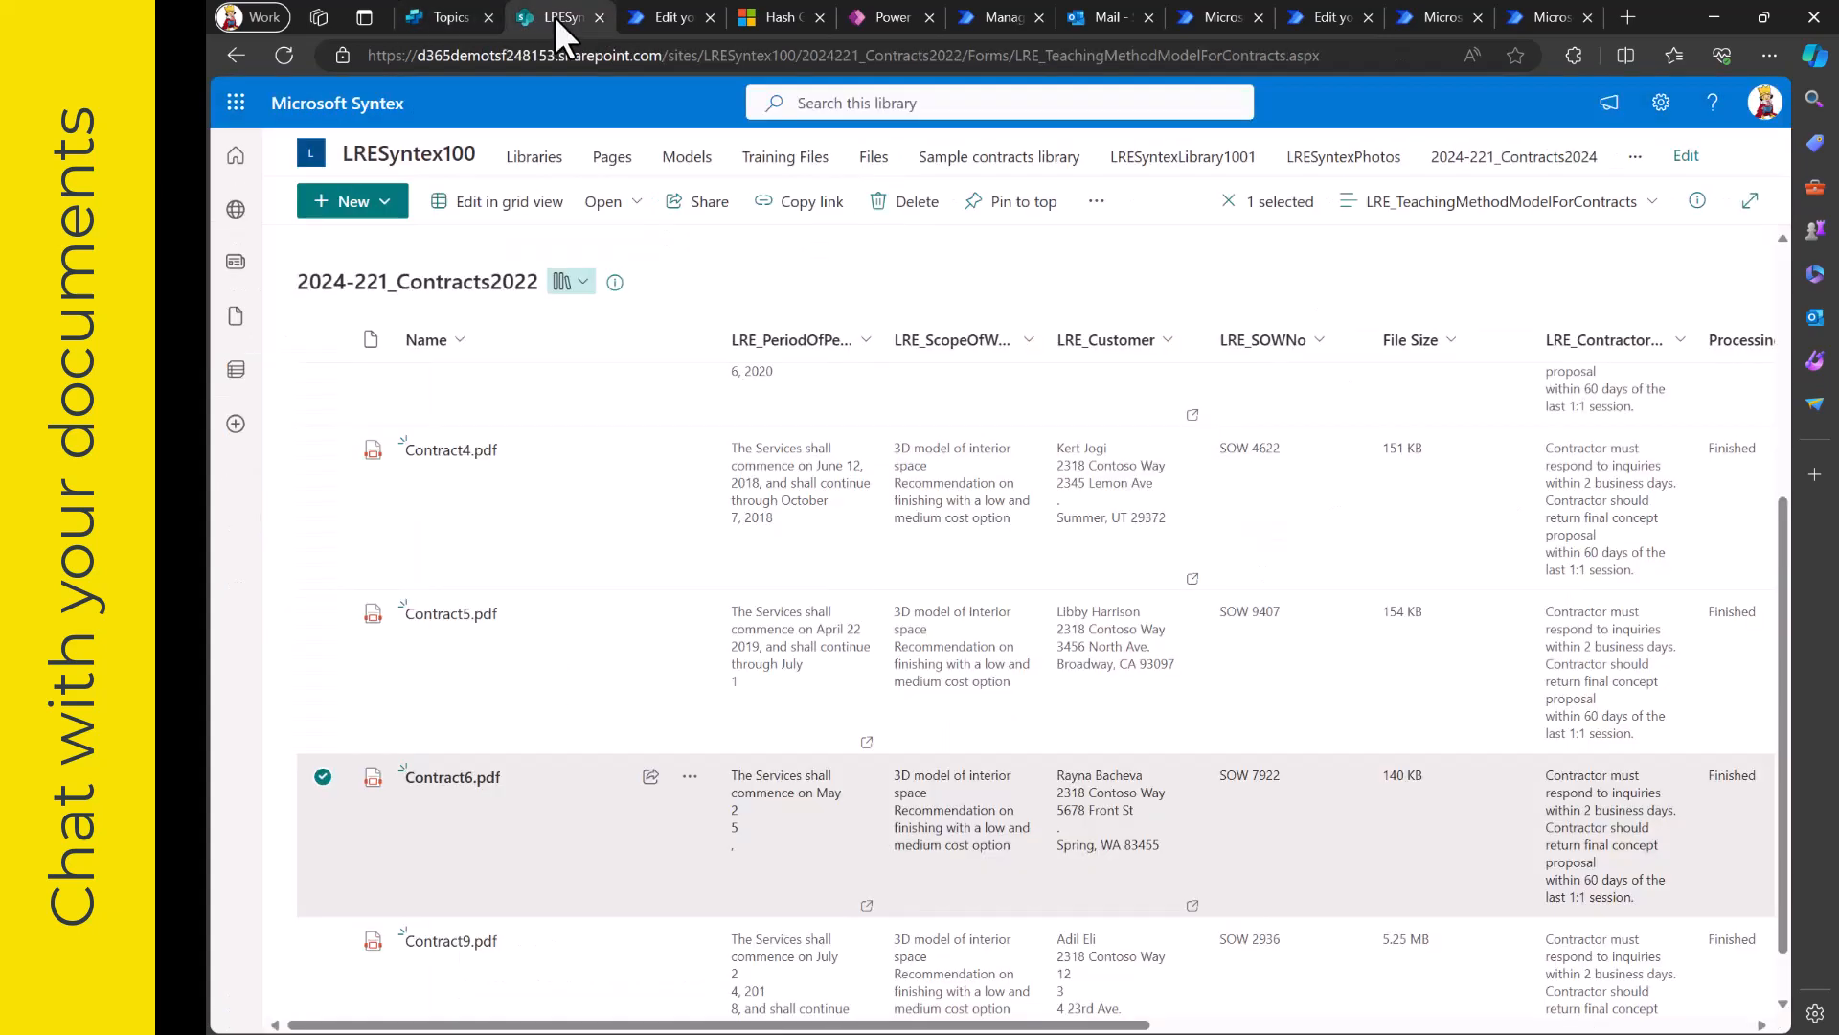
left_click(431, 15)
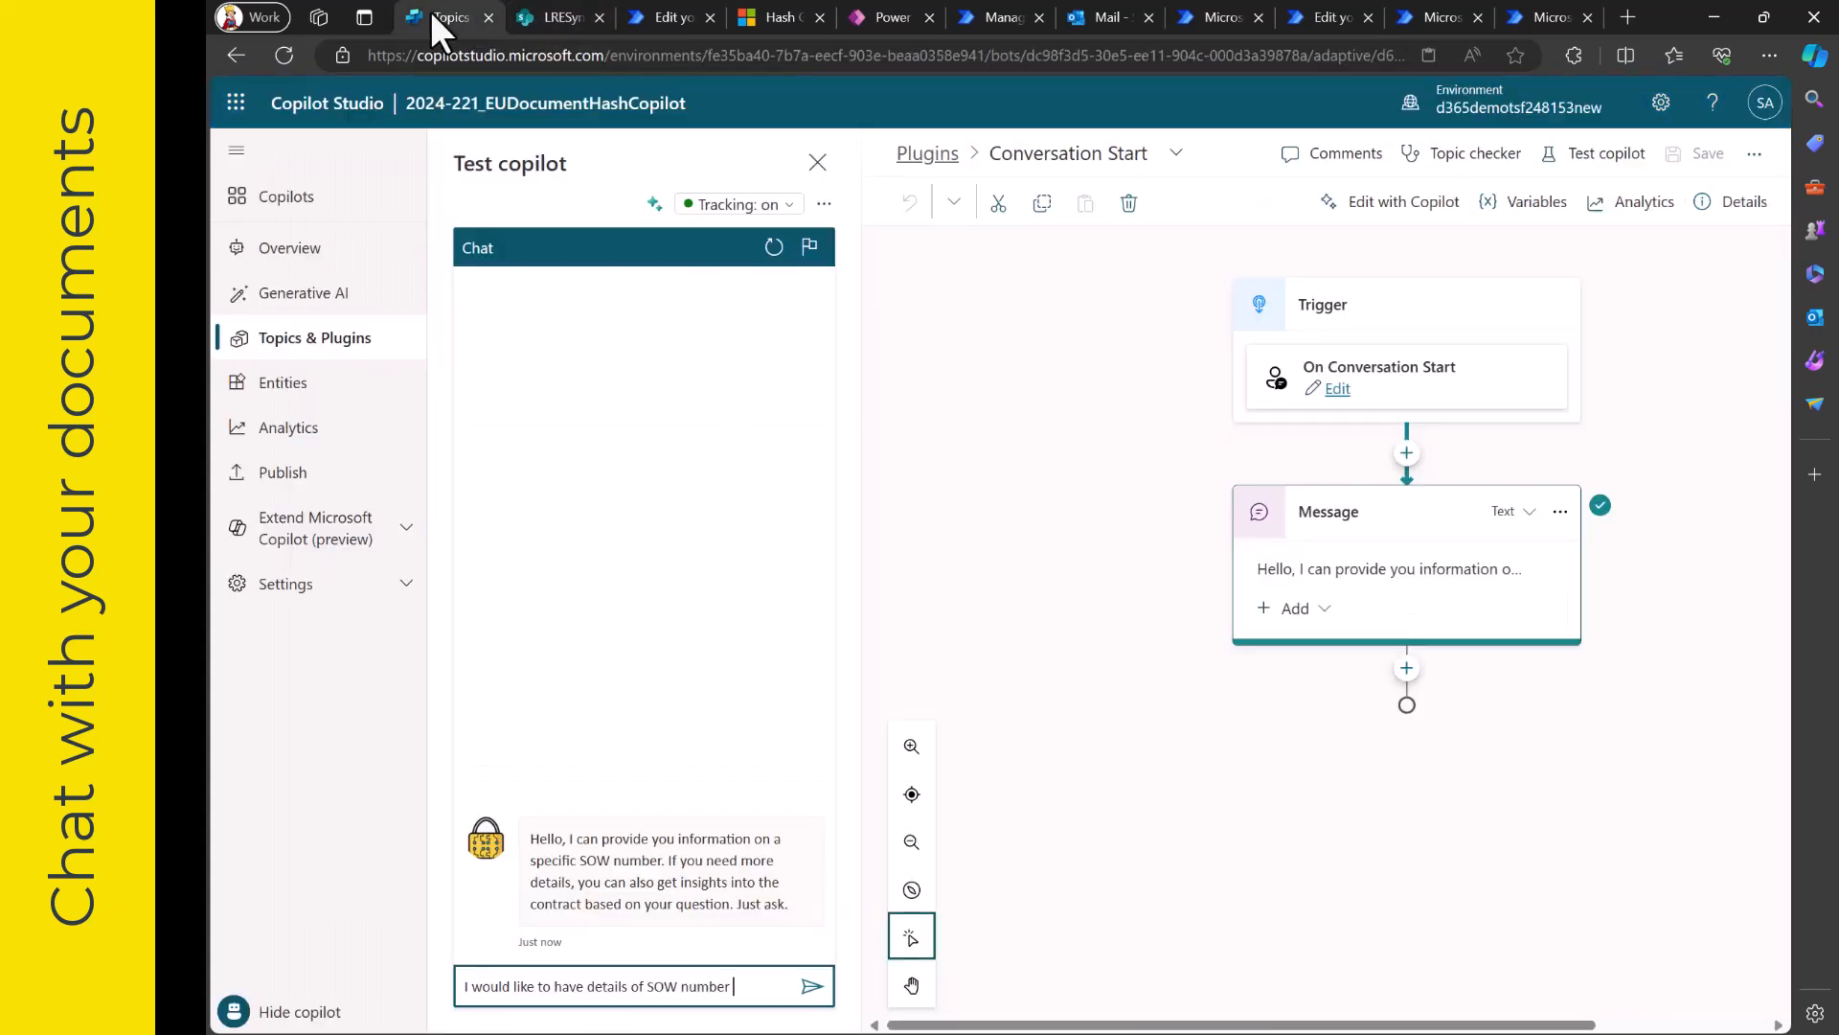
type("7922")
key("Return")
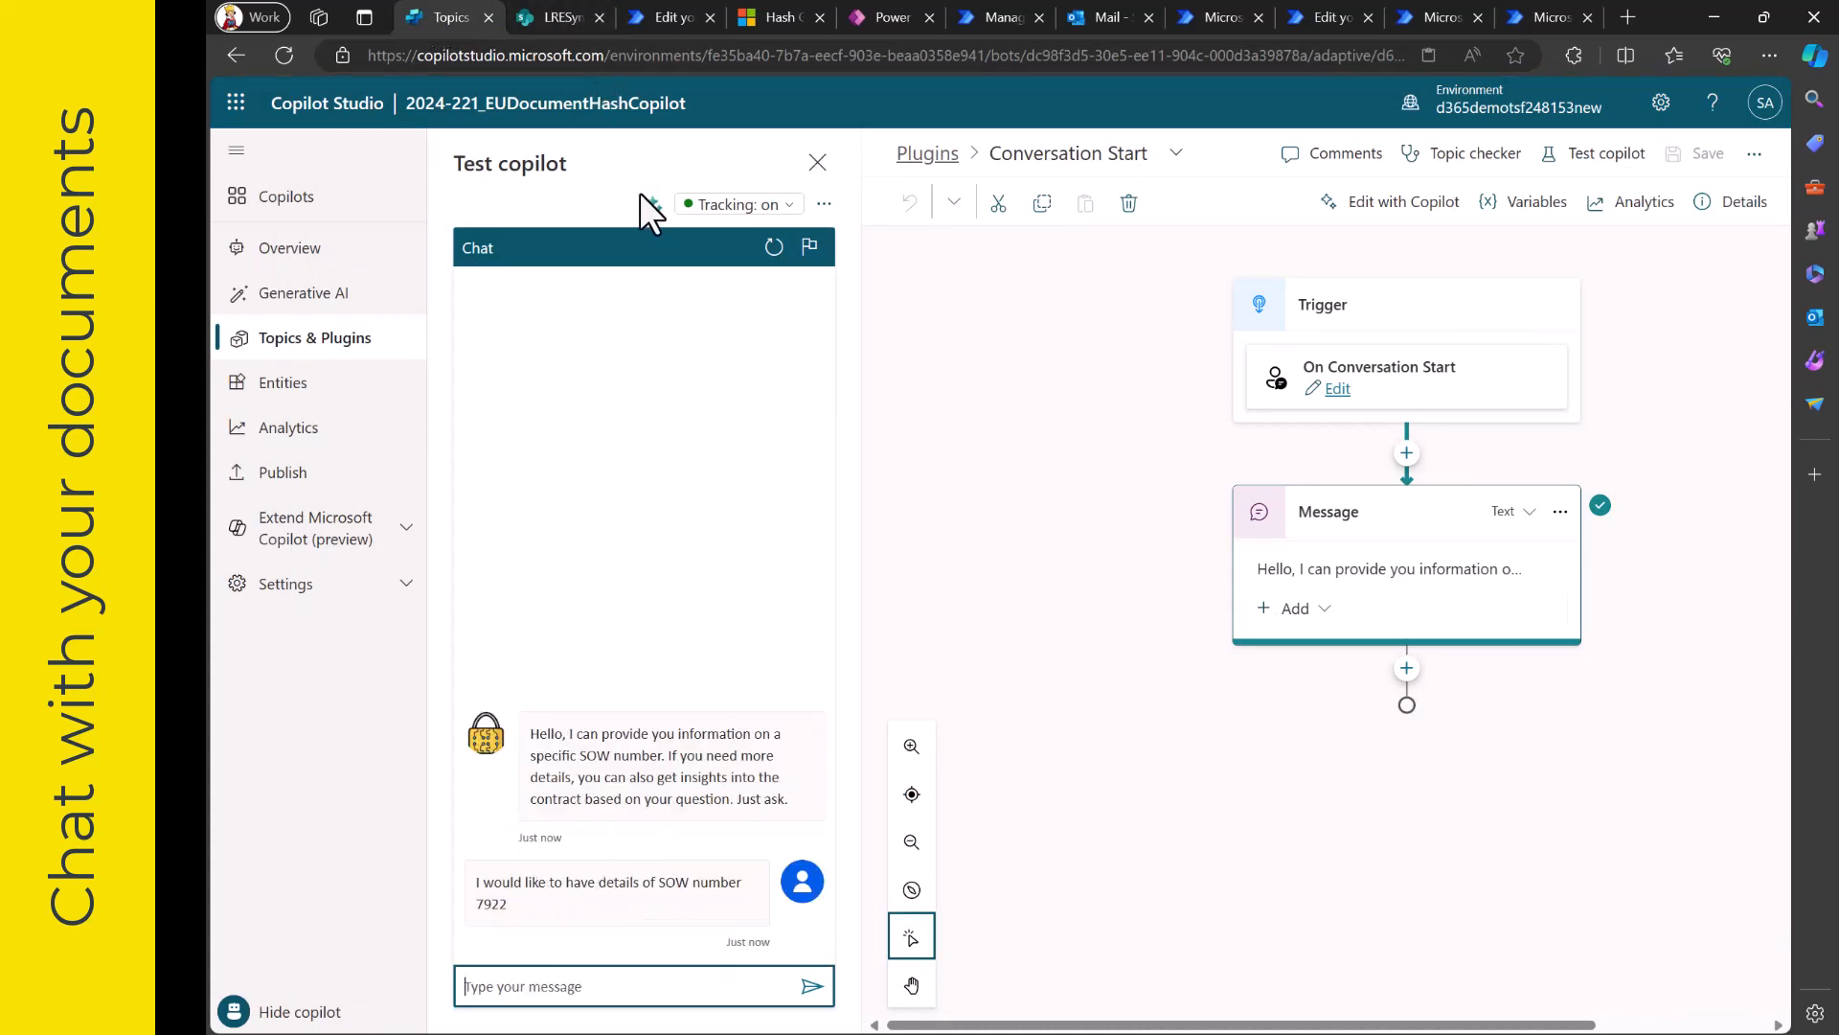
left_click(652, 205)
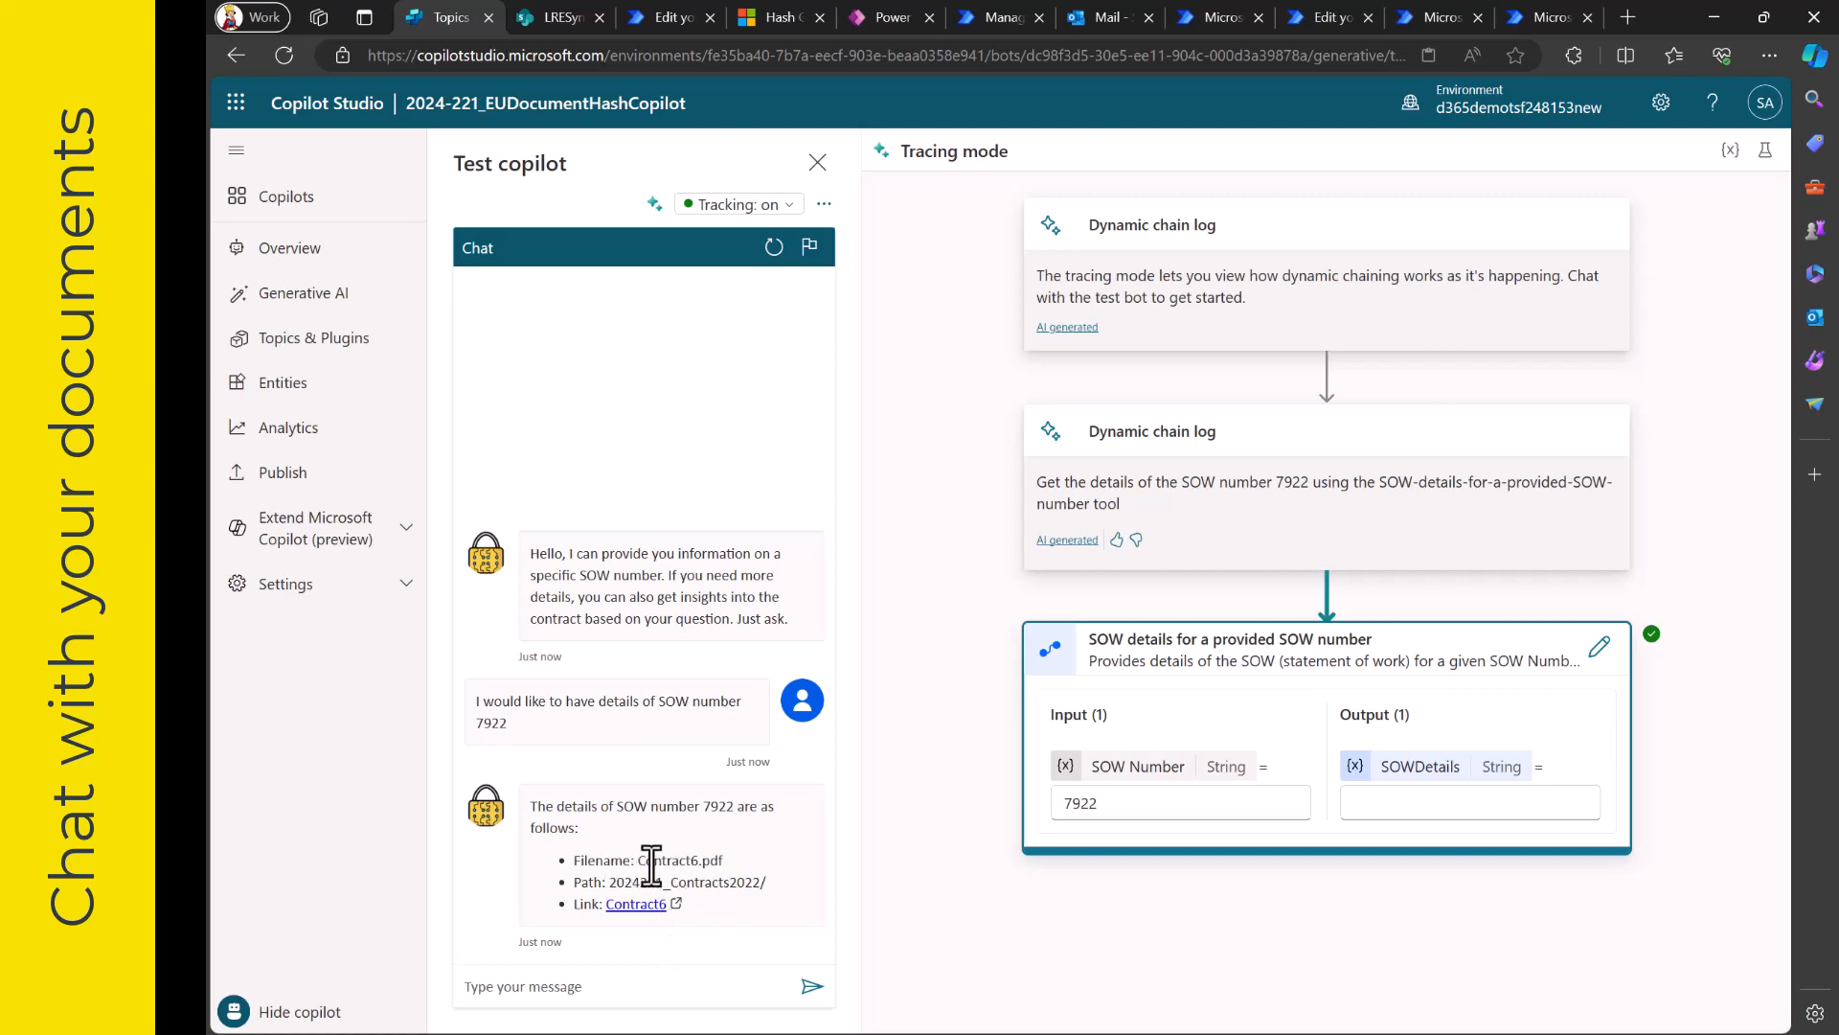
- Check the Contract6.pdf metadata in the SharePoint library, and ask the copilot "What is the customer?"
left_click(601, 990)
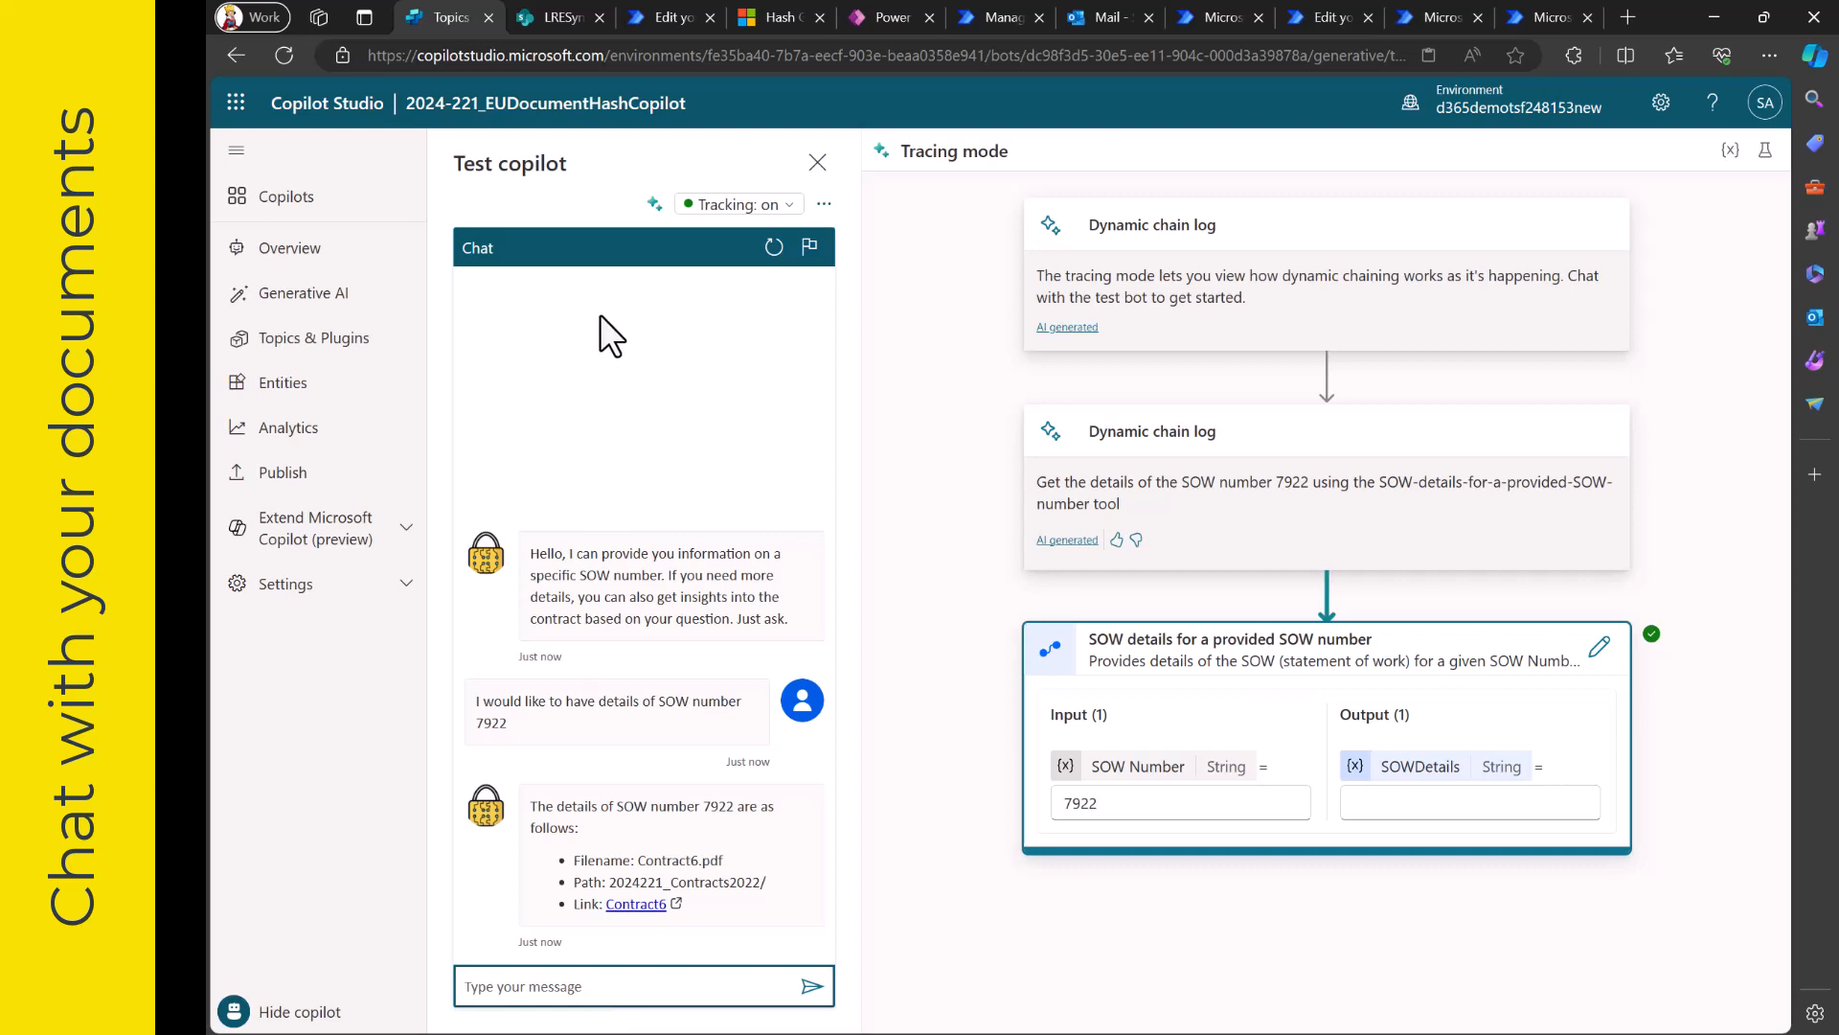
left_click(559, 19)
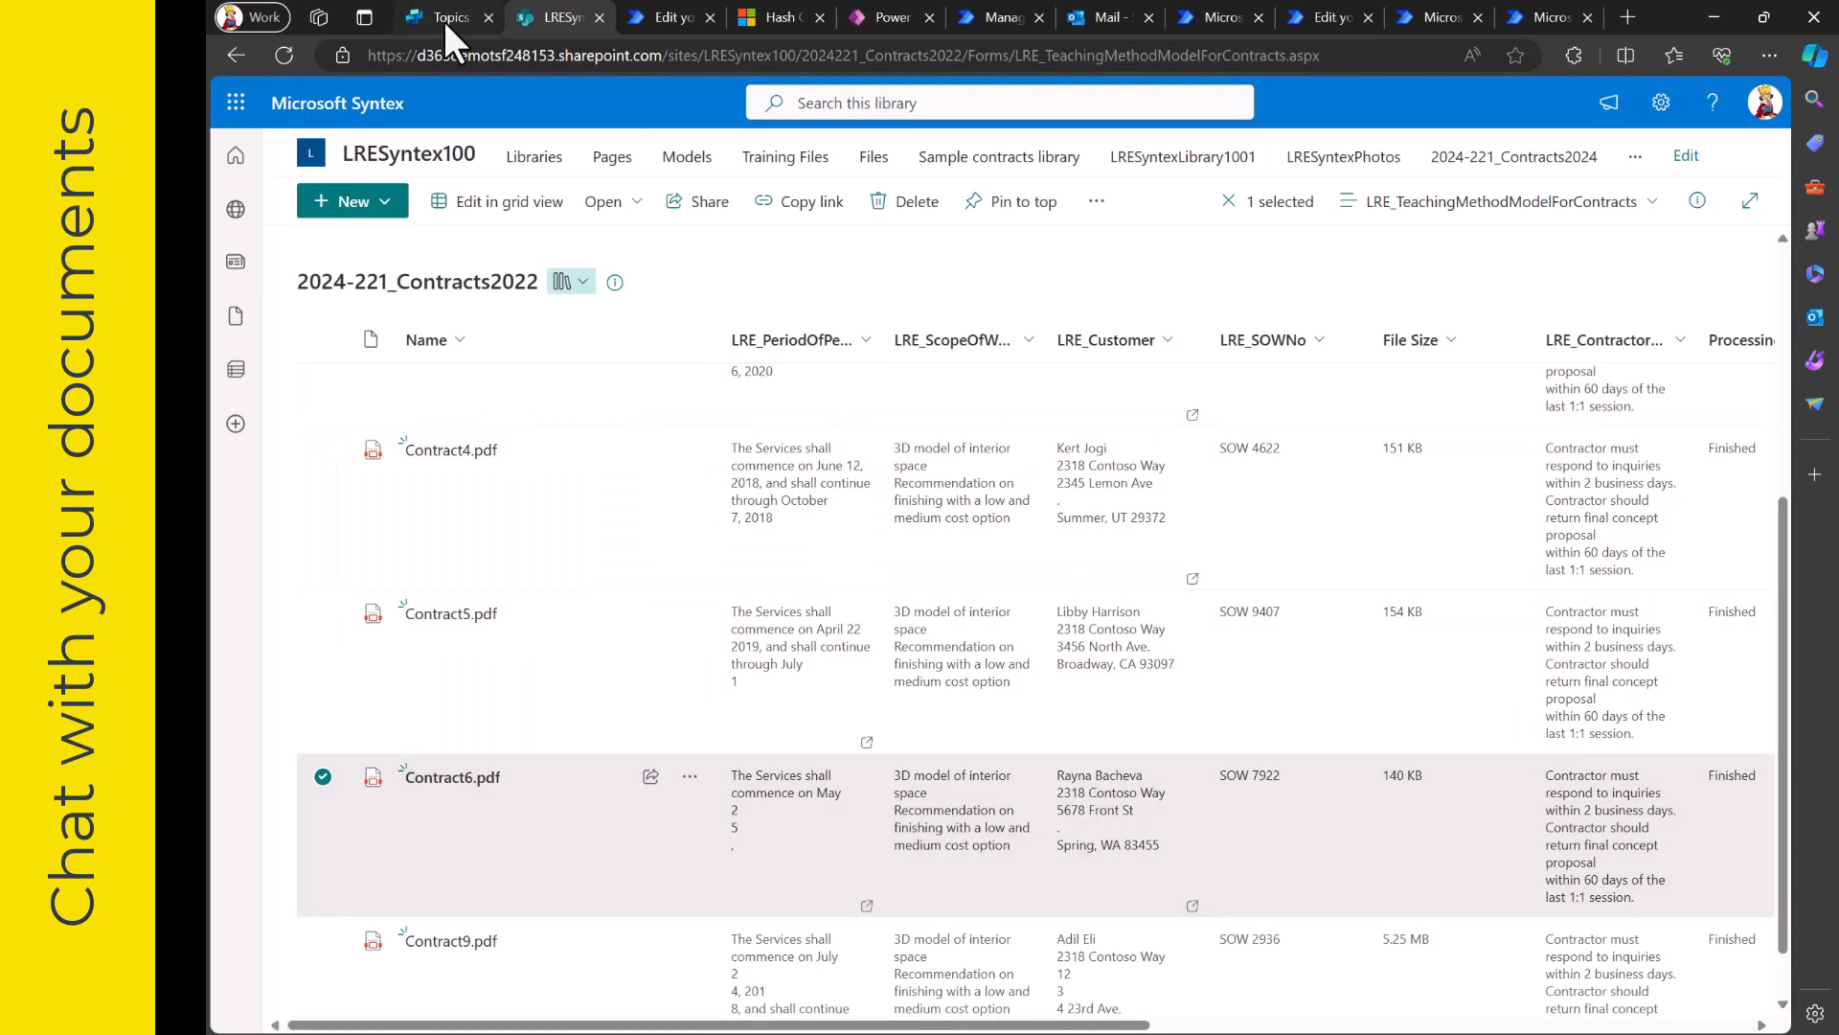
left_click(445, 20)
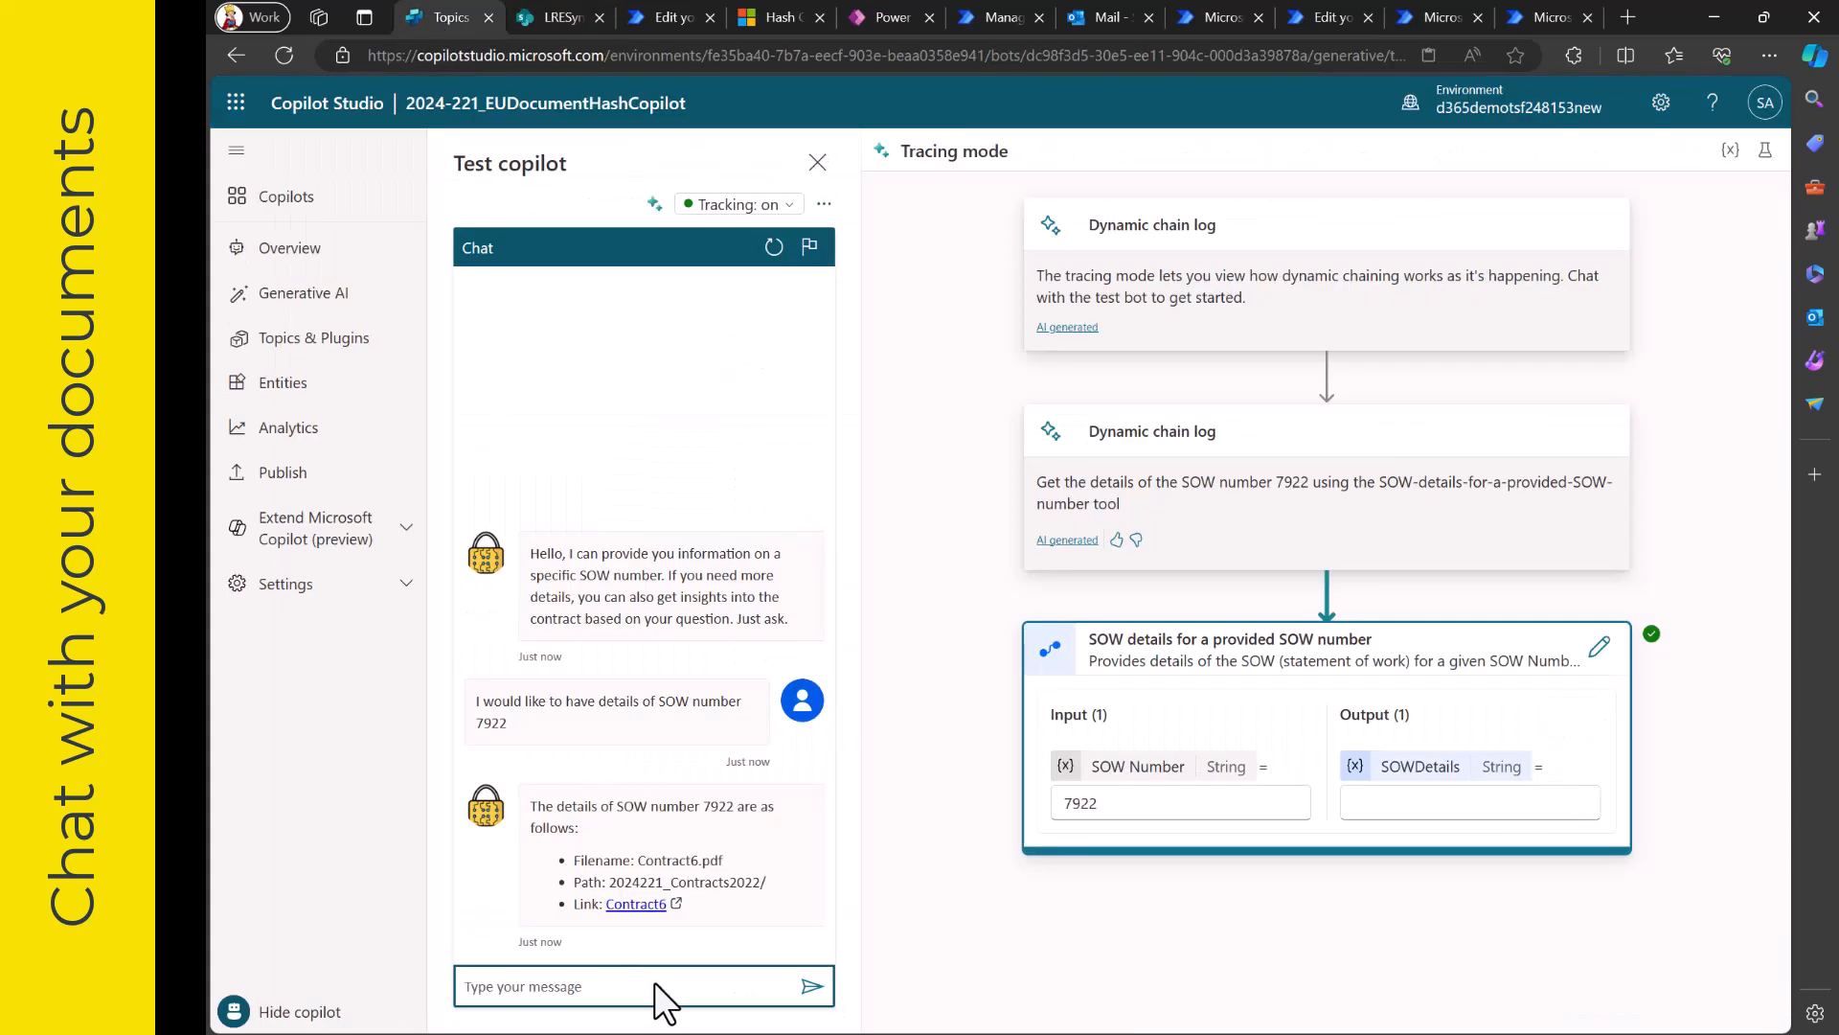
type("Wat")
key("BackSpace")
key("BackSpace")
type("hat is the customer")
key("Return")
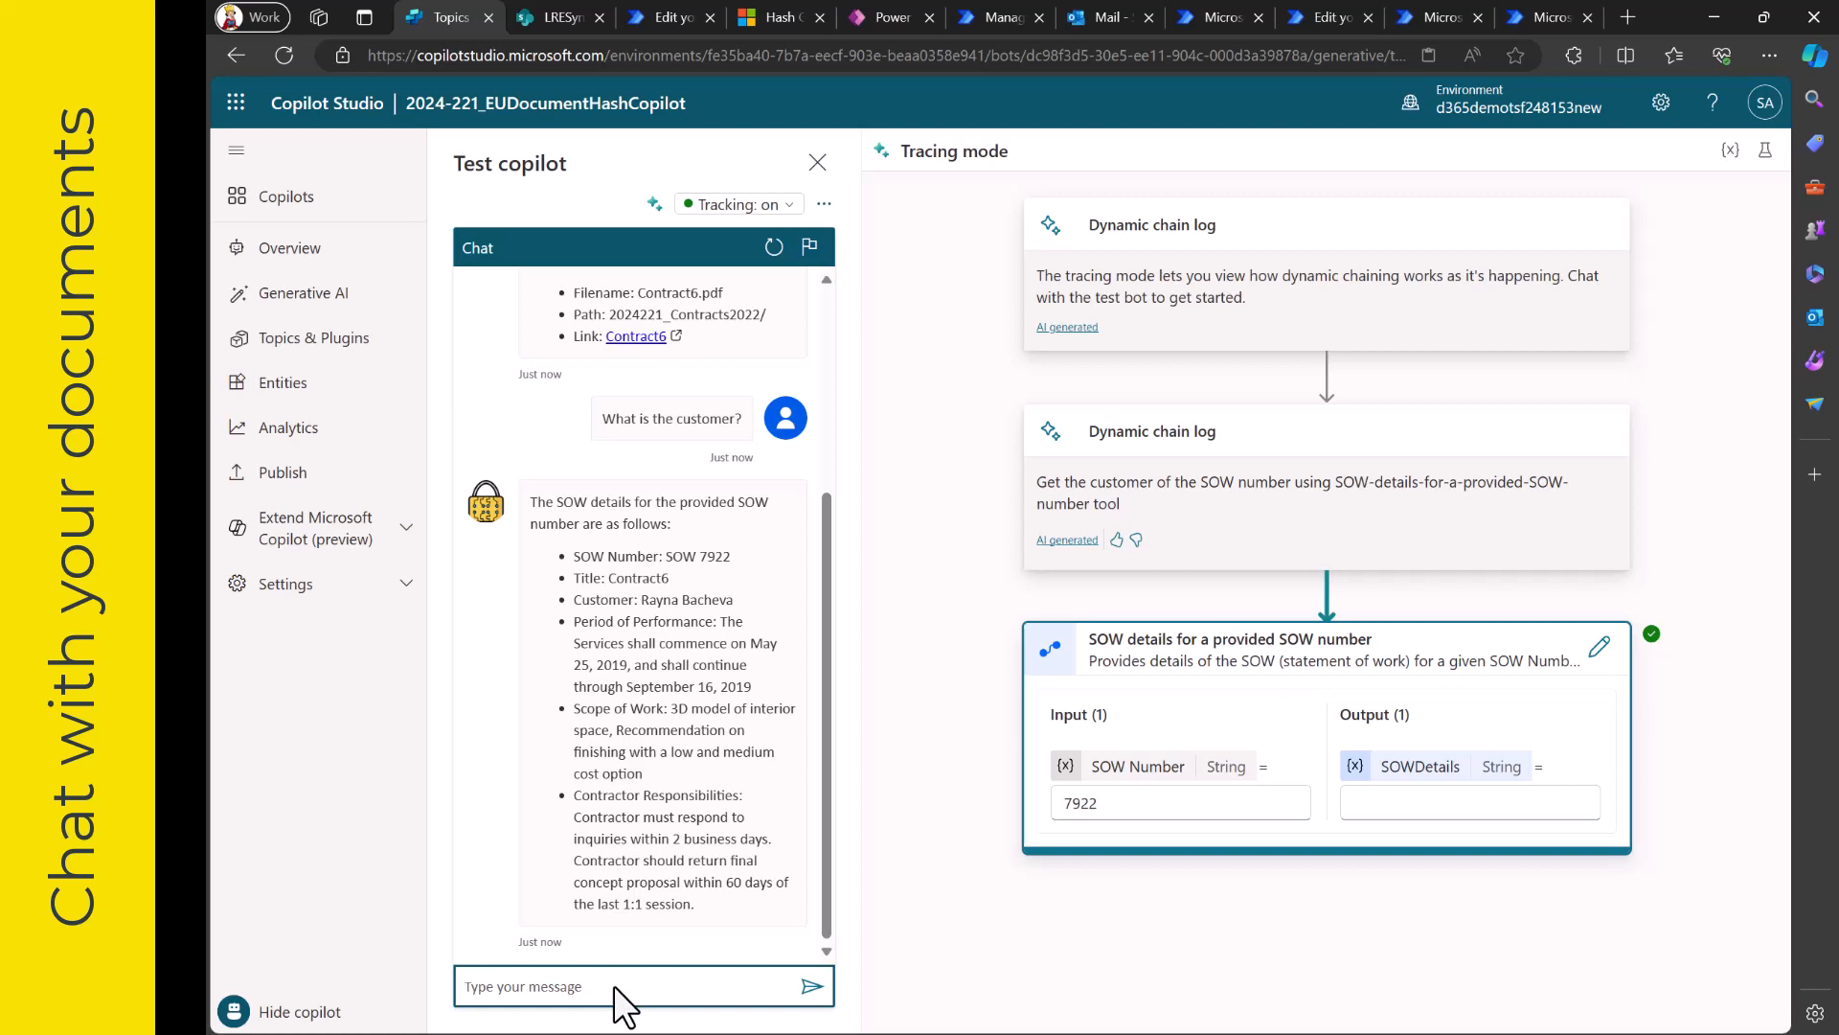
- Ask the copilot "What is stated in the contract about fees?"
type("What is stated in the contract about fess")
key("BackSpace")
key("BackSpace")
type("es?")
key("Return")
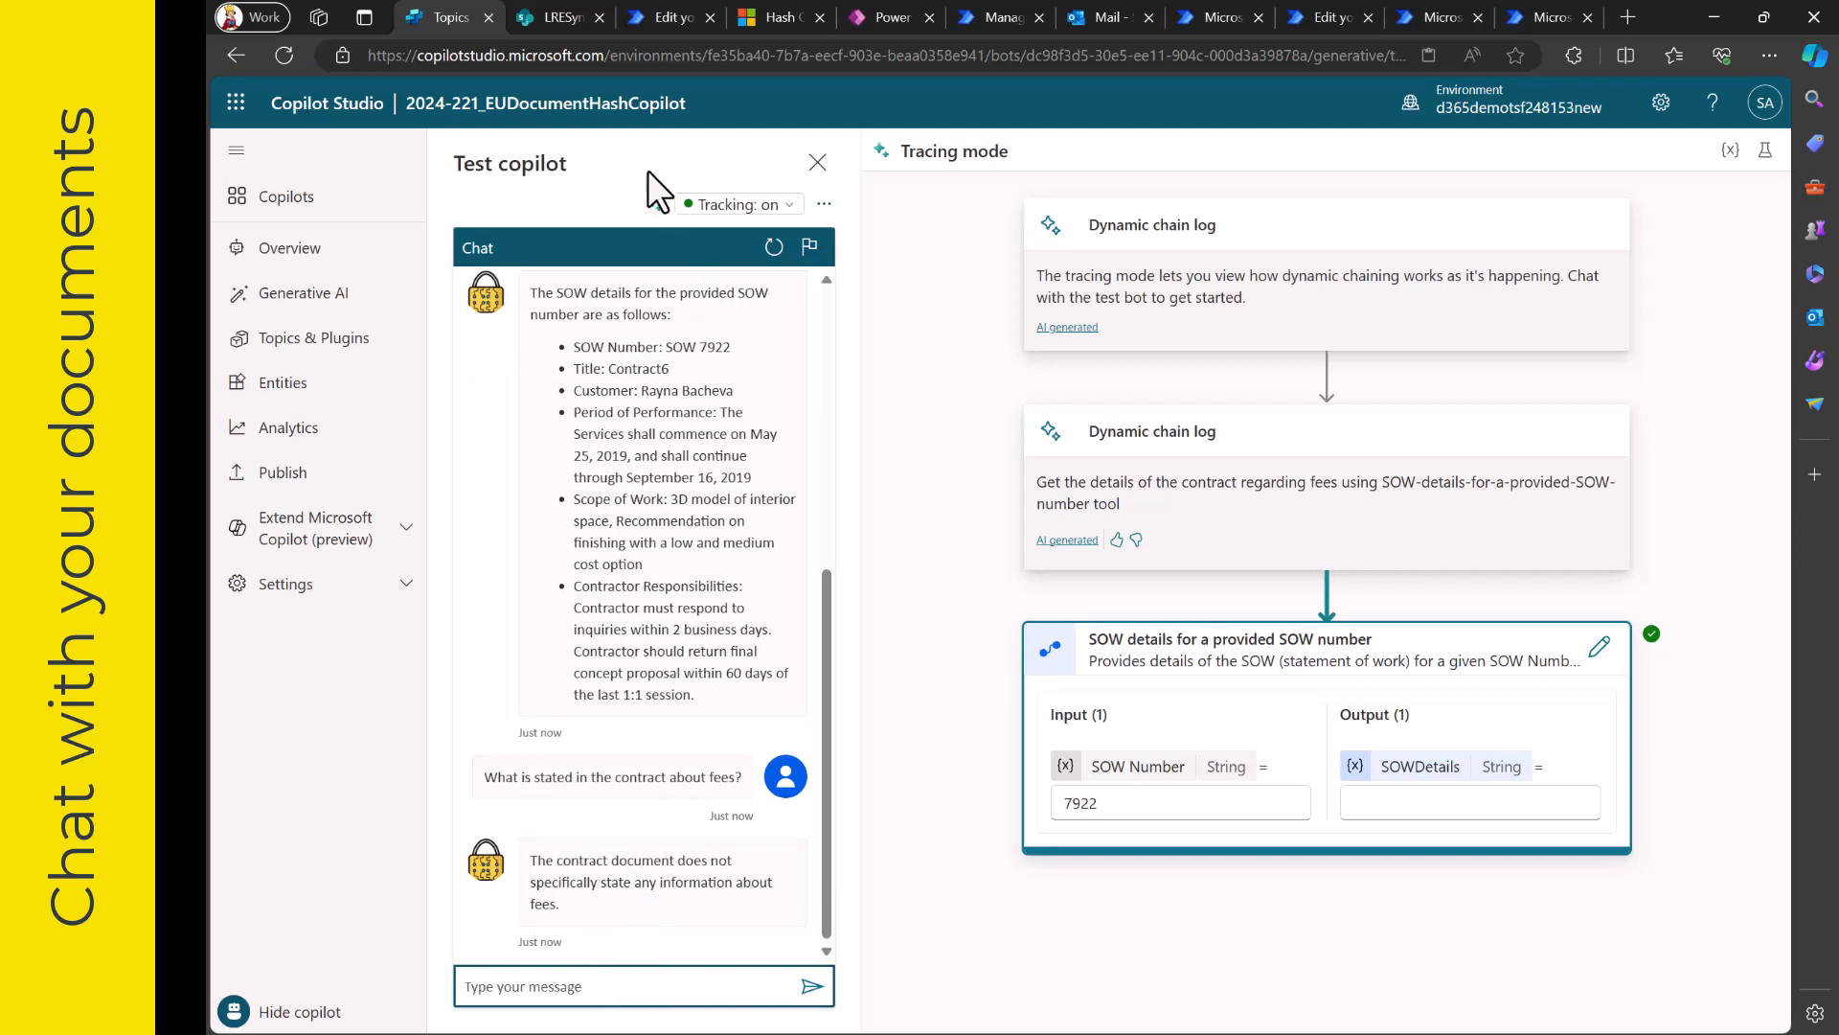
- Switch to Power Automate and inspect the trigger and Get files (properties only) action of the 2024-221_CopilotSOWDetails flow
left_click(561, 25)
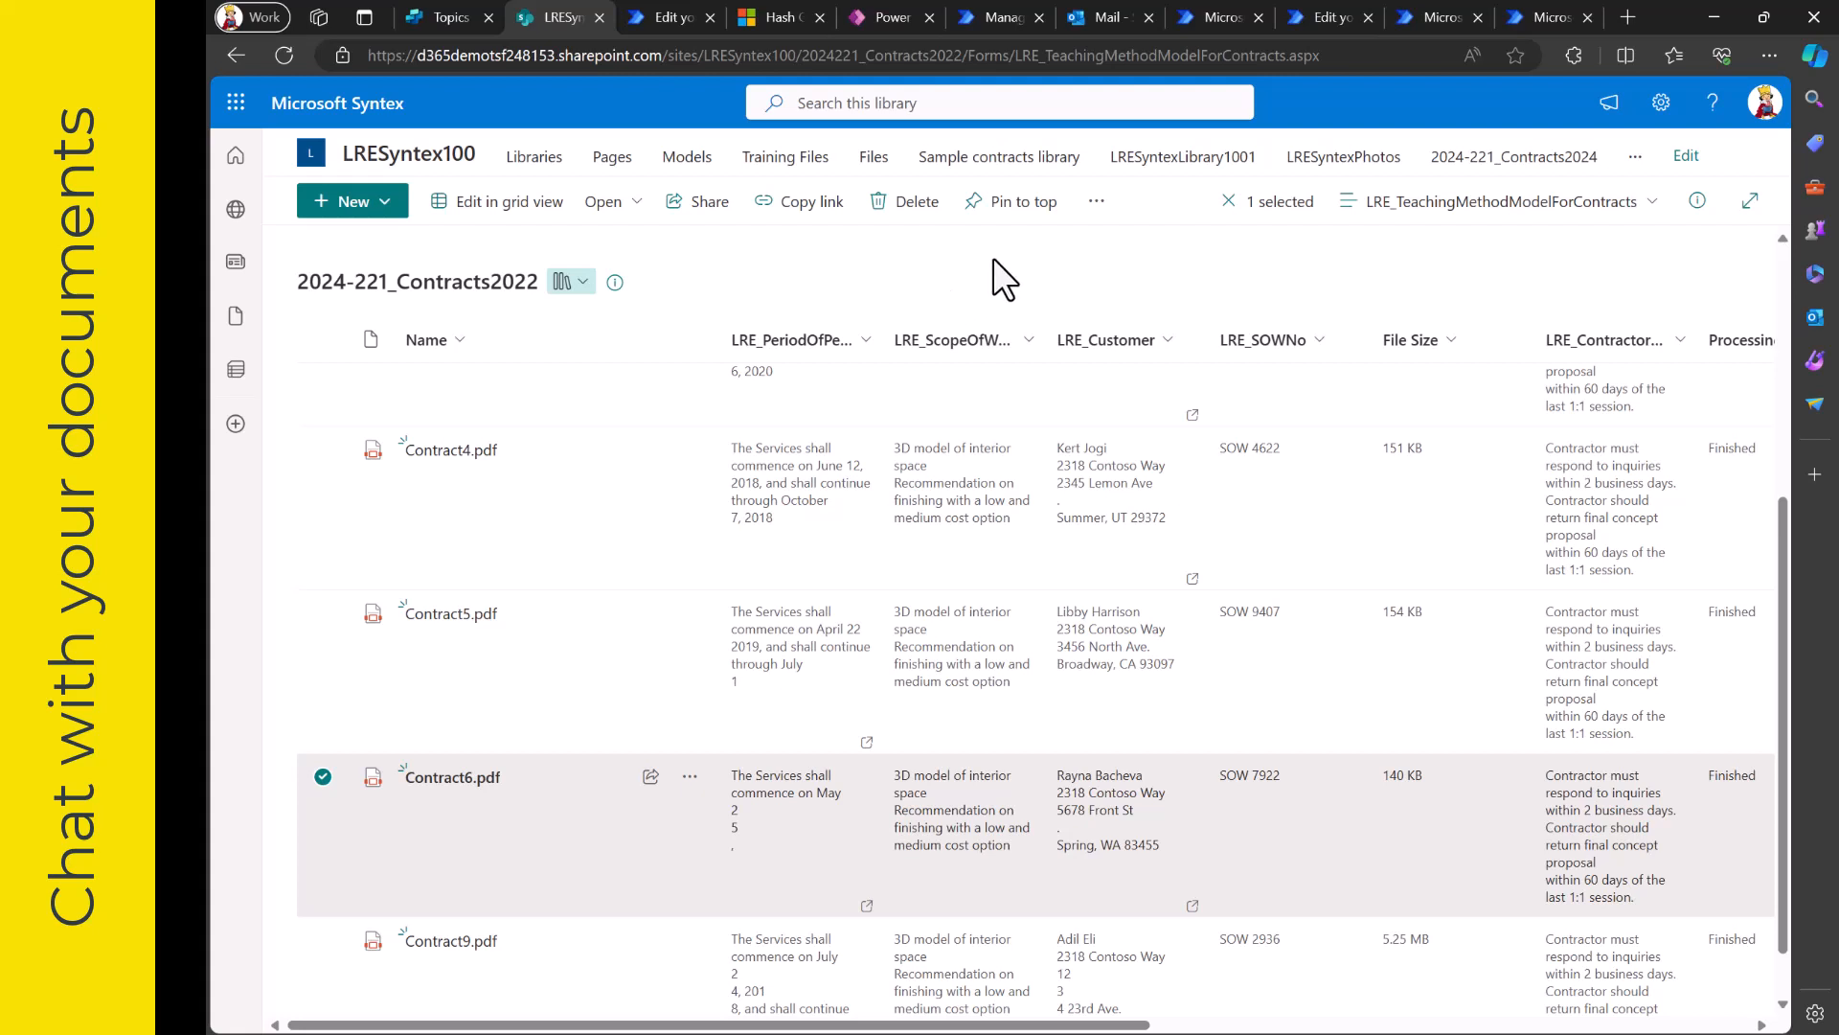
left_click(1209, 19)
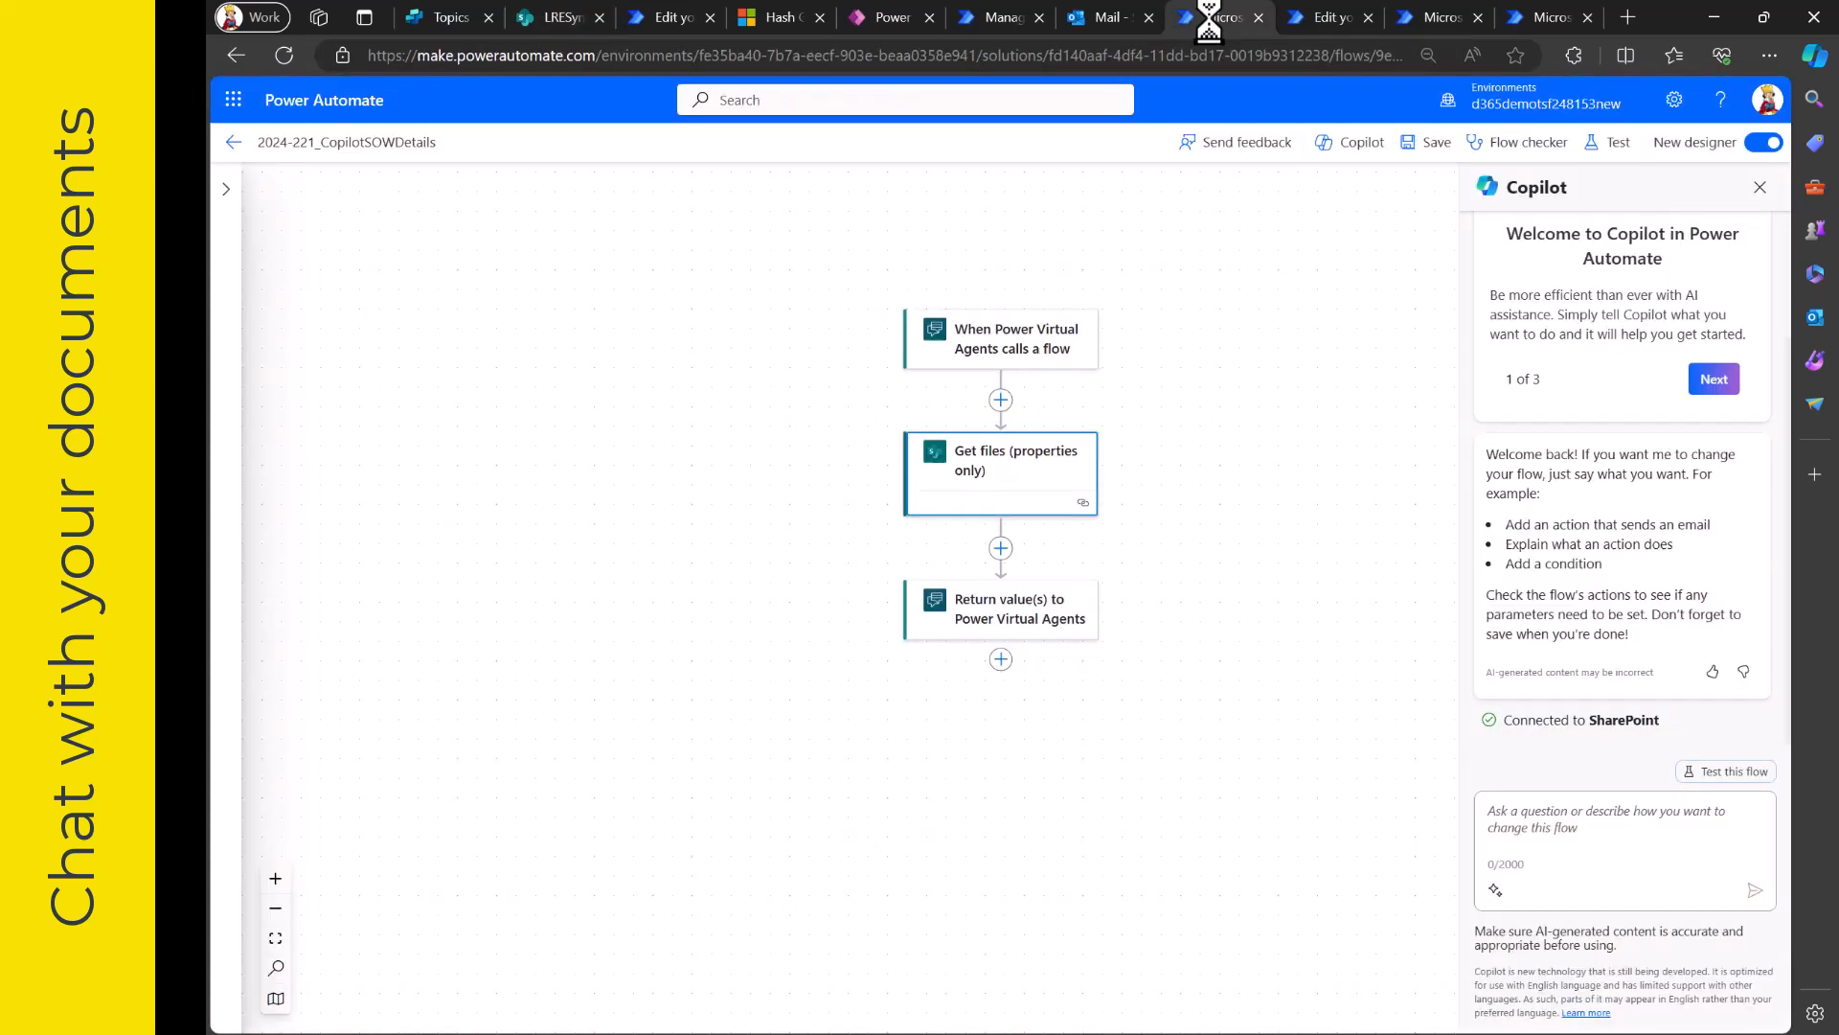
left_click(1008, 345)
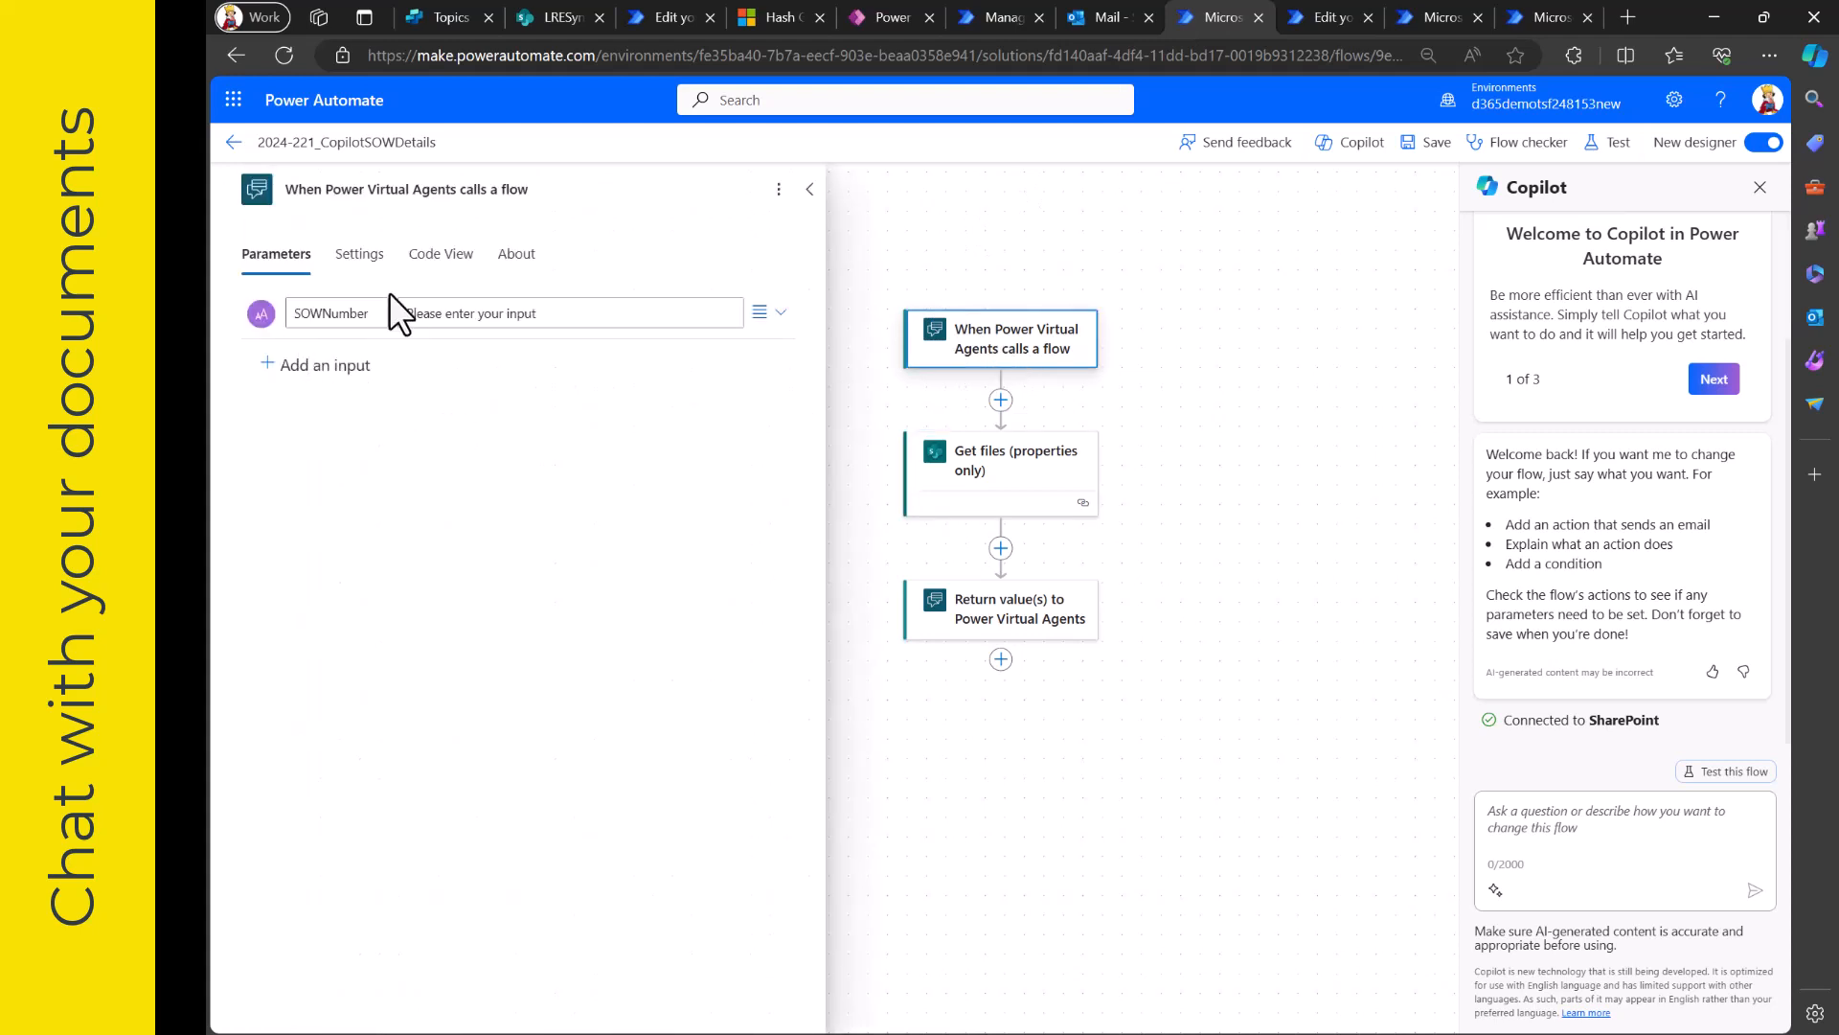
left_click(1013, 476)
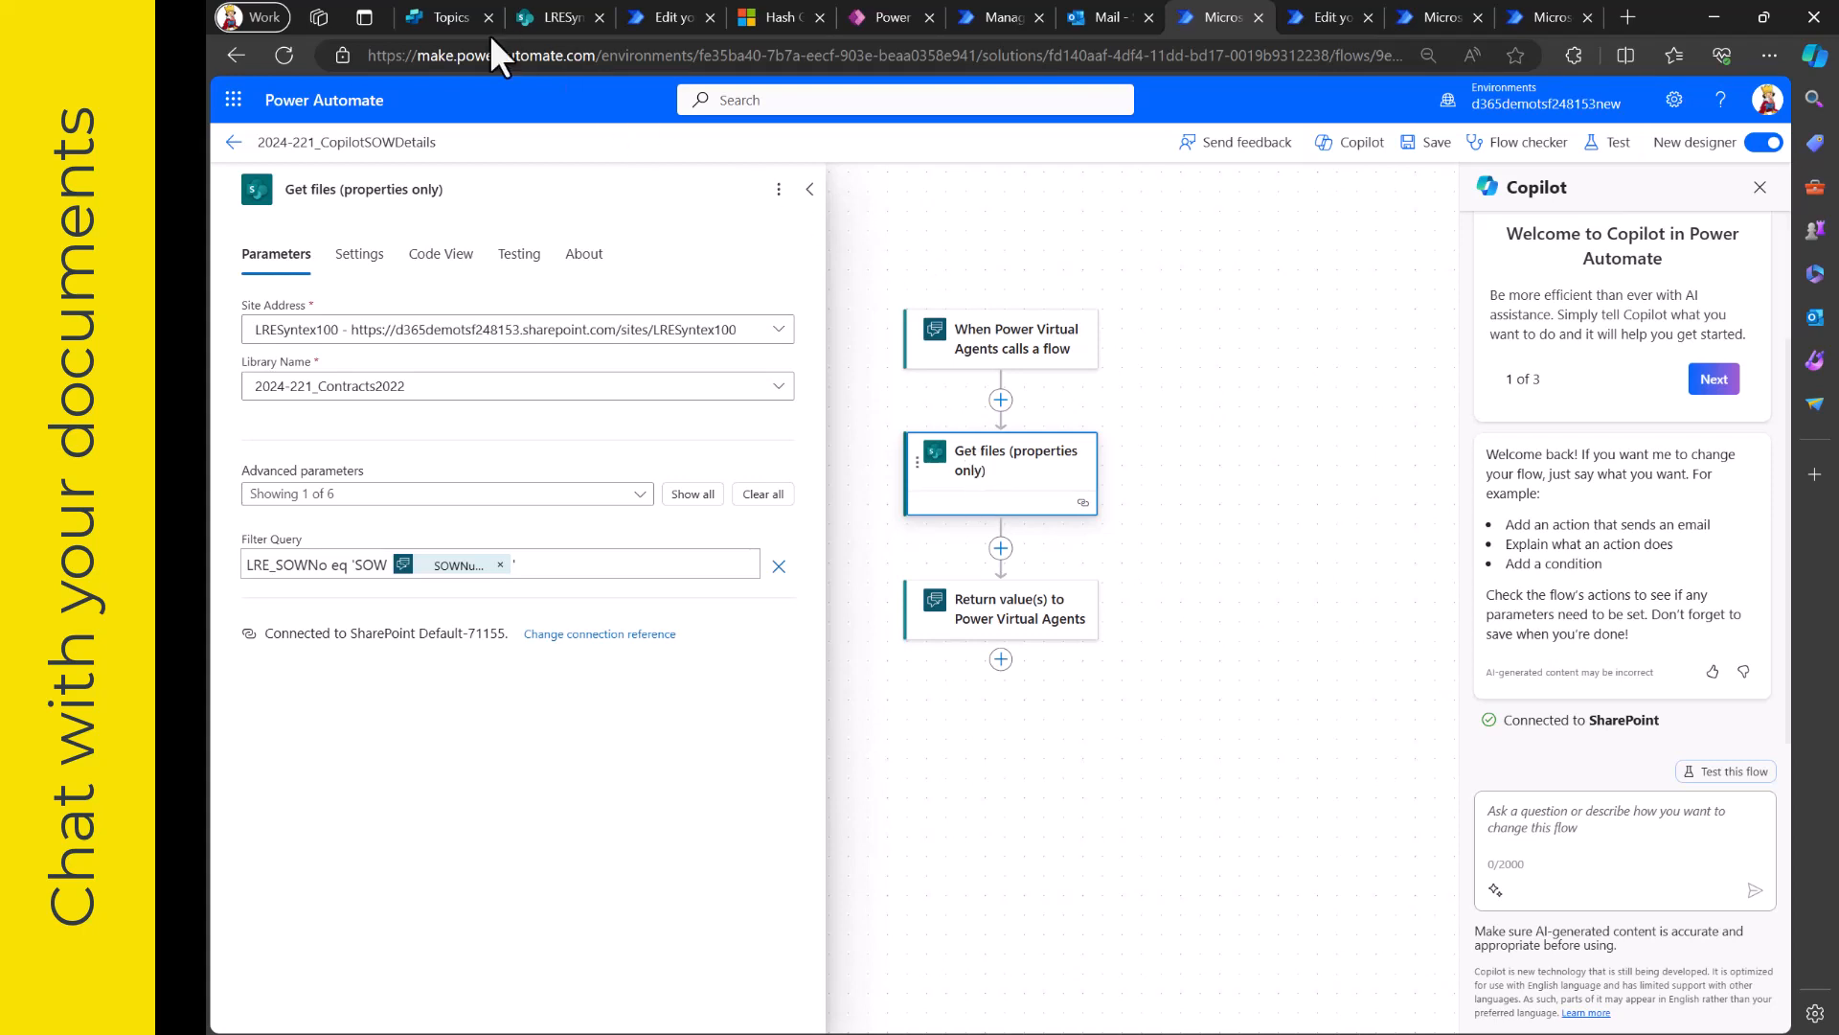
- Switch to Copilot Studio, restart the test chat and ask "What are the details of my contract?" in tracing mode
left_click(443, 17)
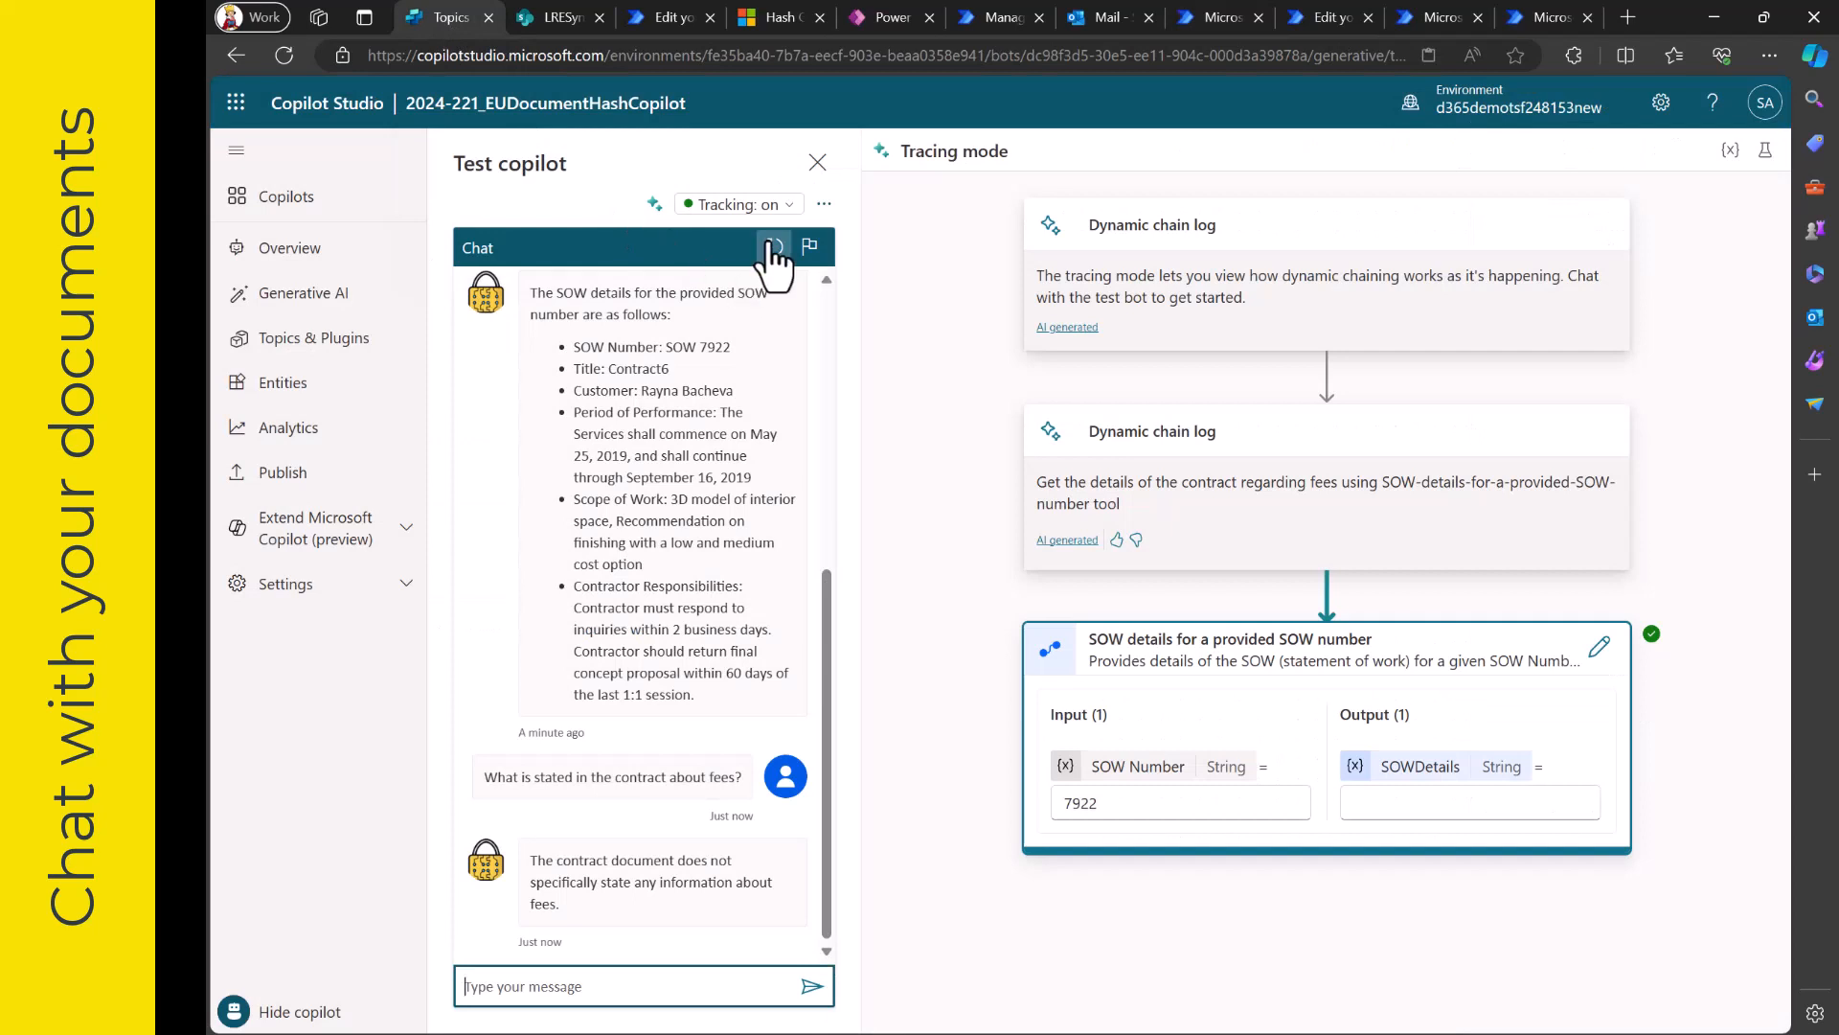
left_click(327, 341)
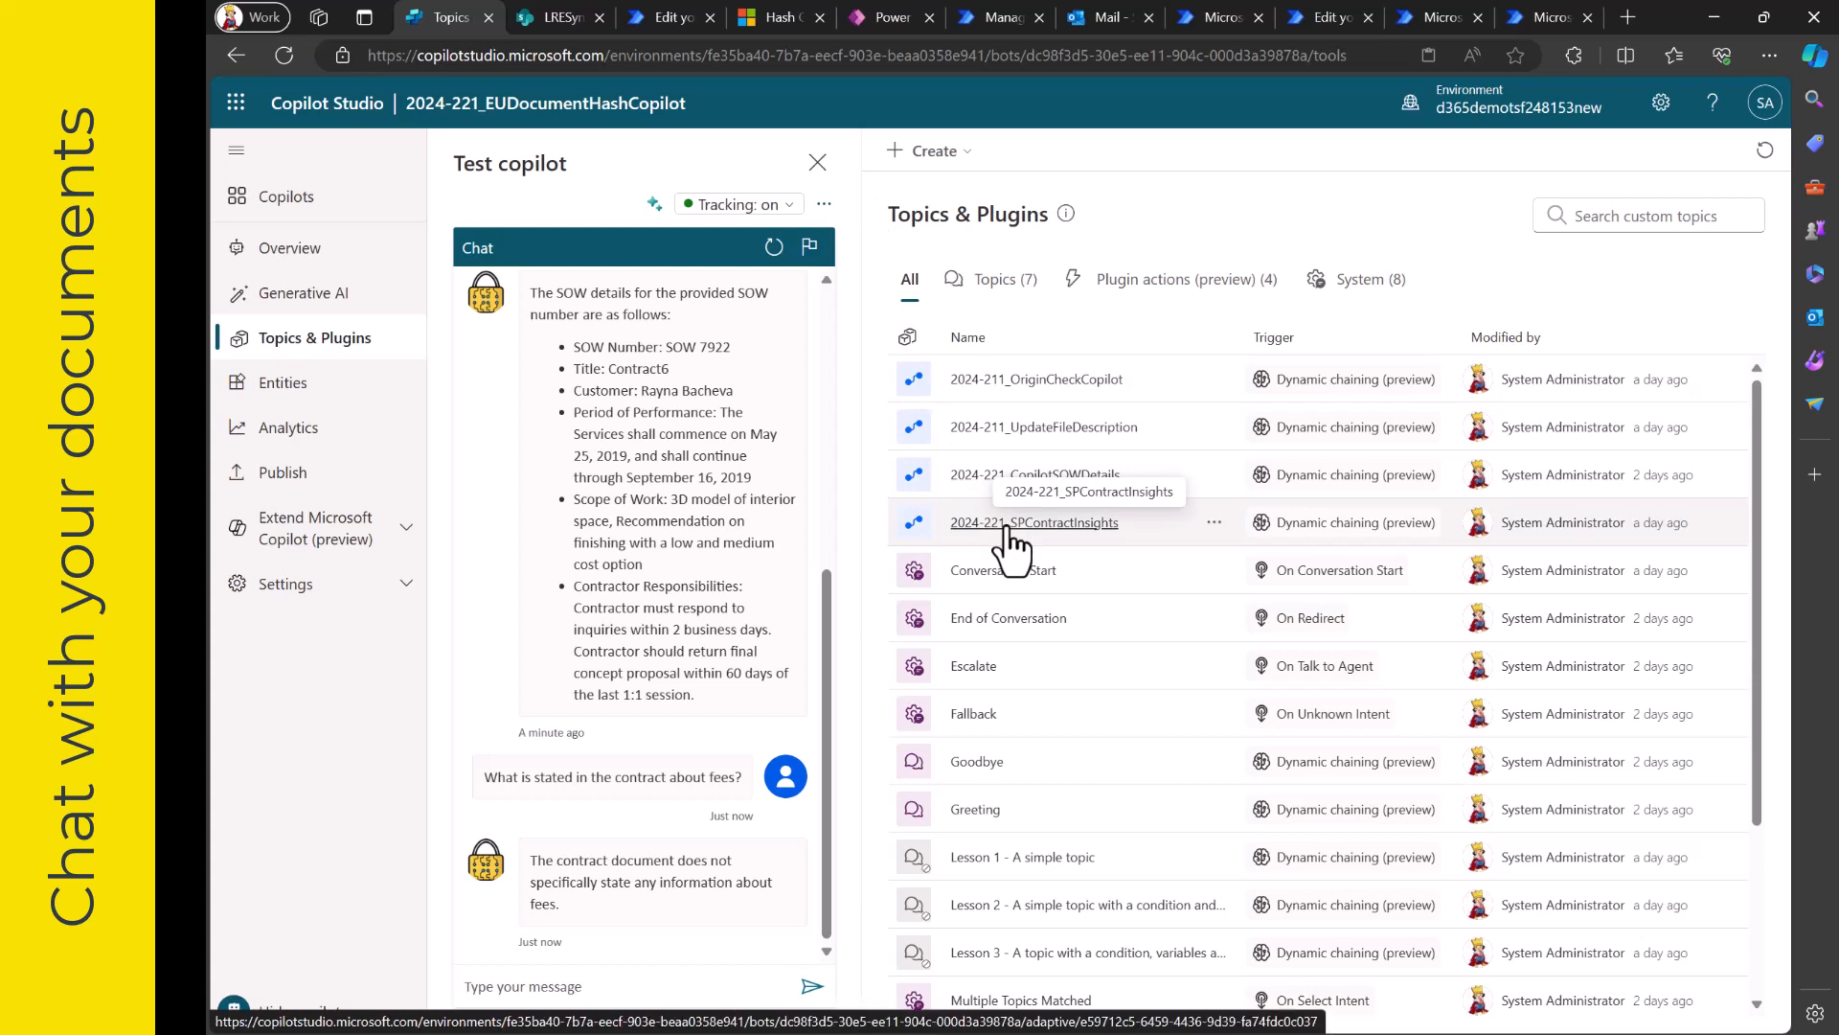
left_click(774, 247)
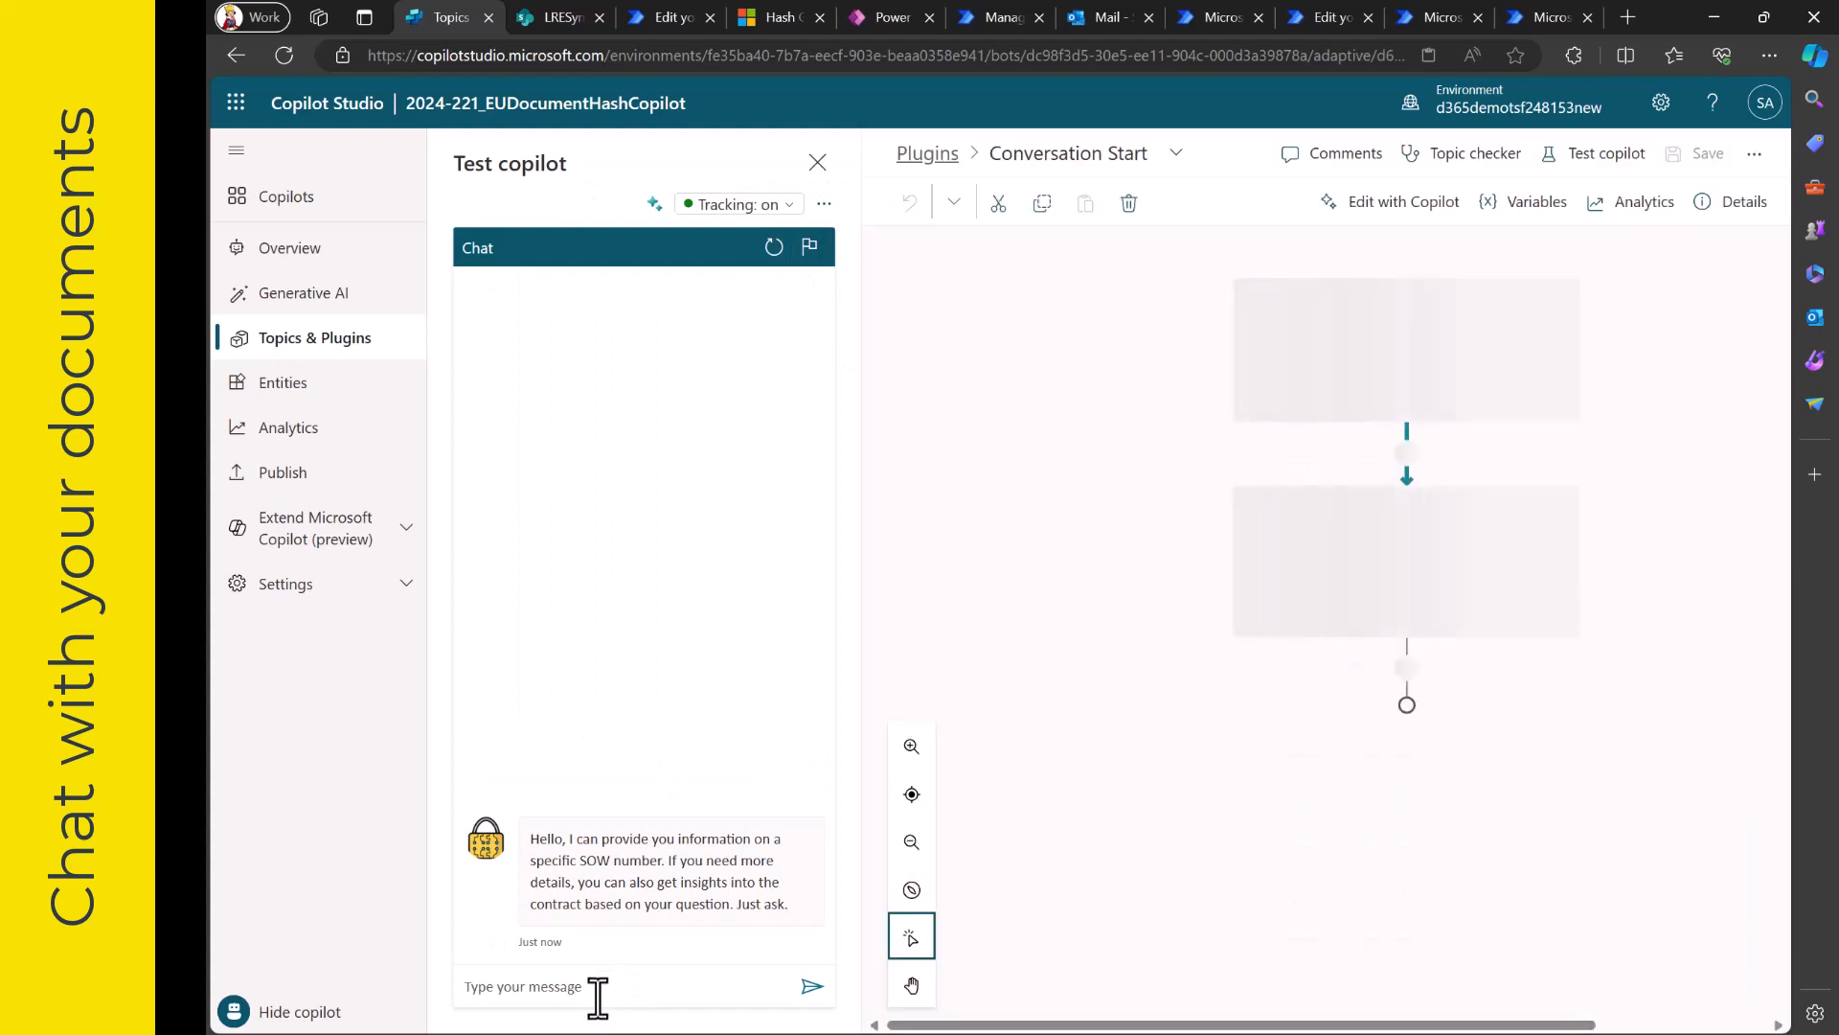
left_click(654, 204)
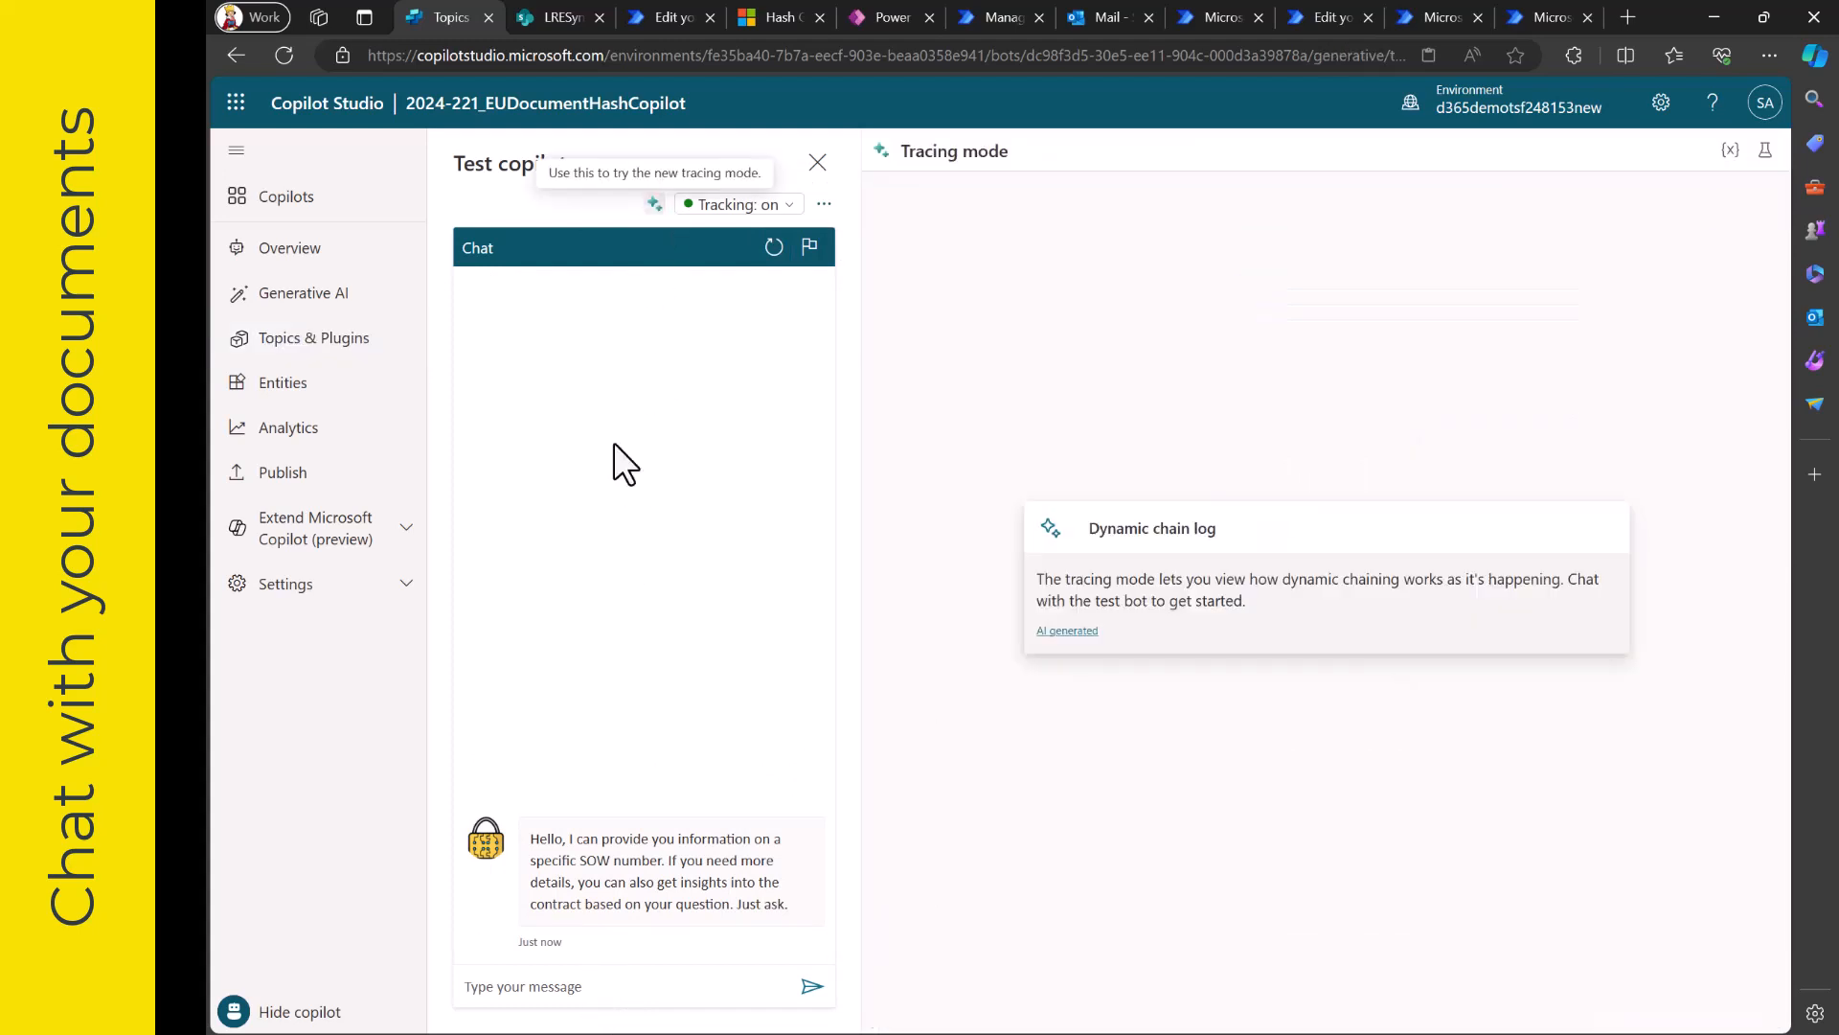
left_click(567, 988)
type("What ar")
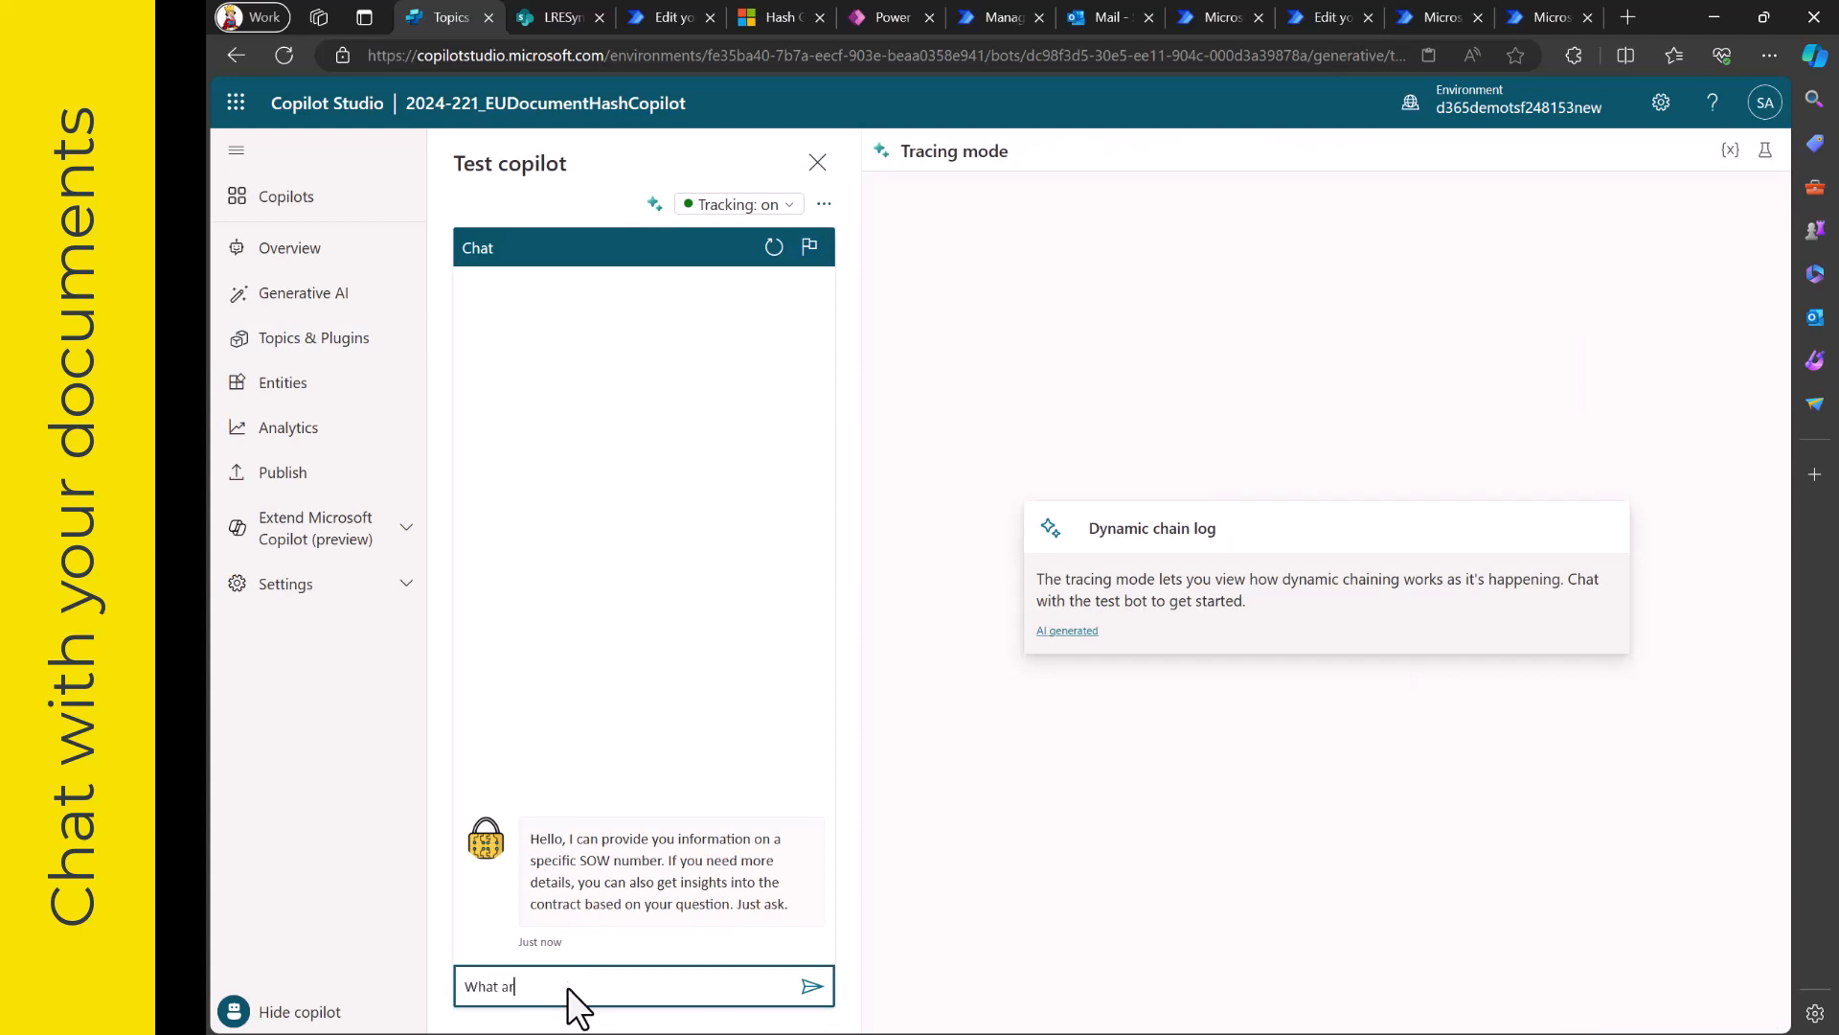
type("e the details of my contract?")
key("Return")
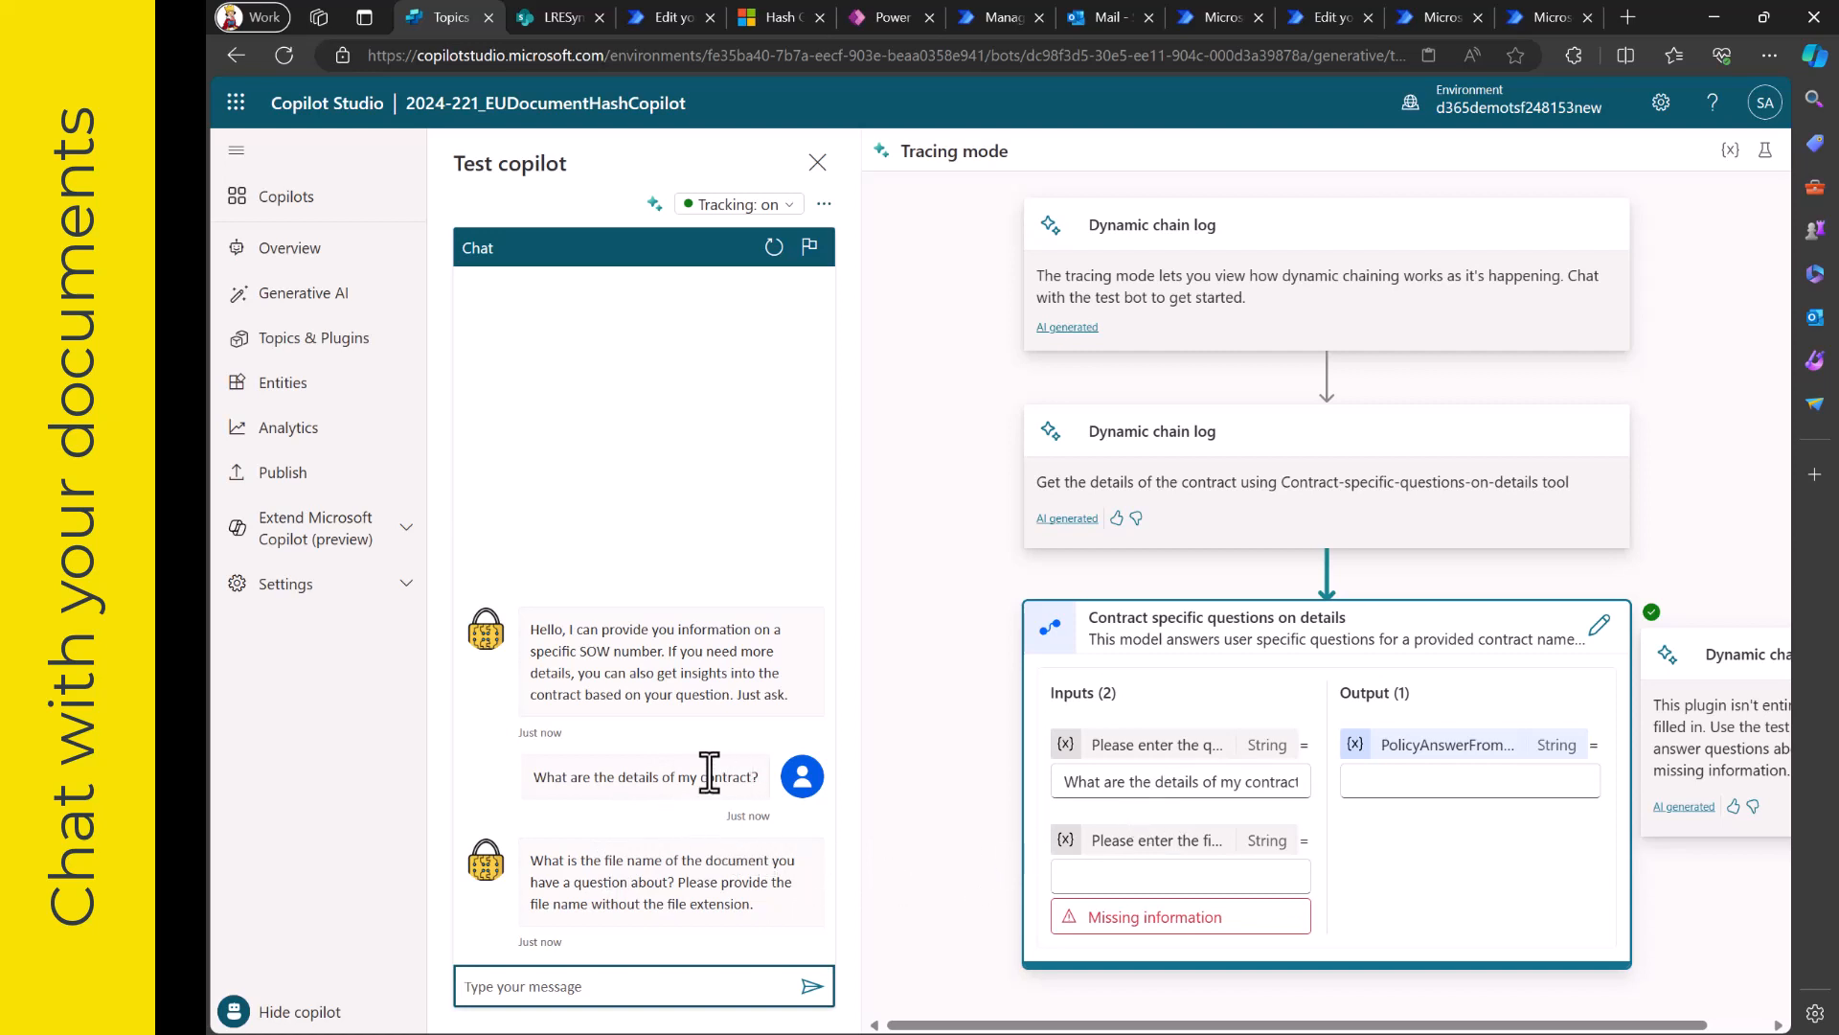
- Give Contract6 as the document's file name and read through the copilot's summary of the contract
left_click(673, 982)
left_click(672, 982)
type("Contract6")
key("Return")
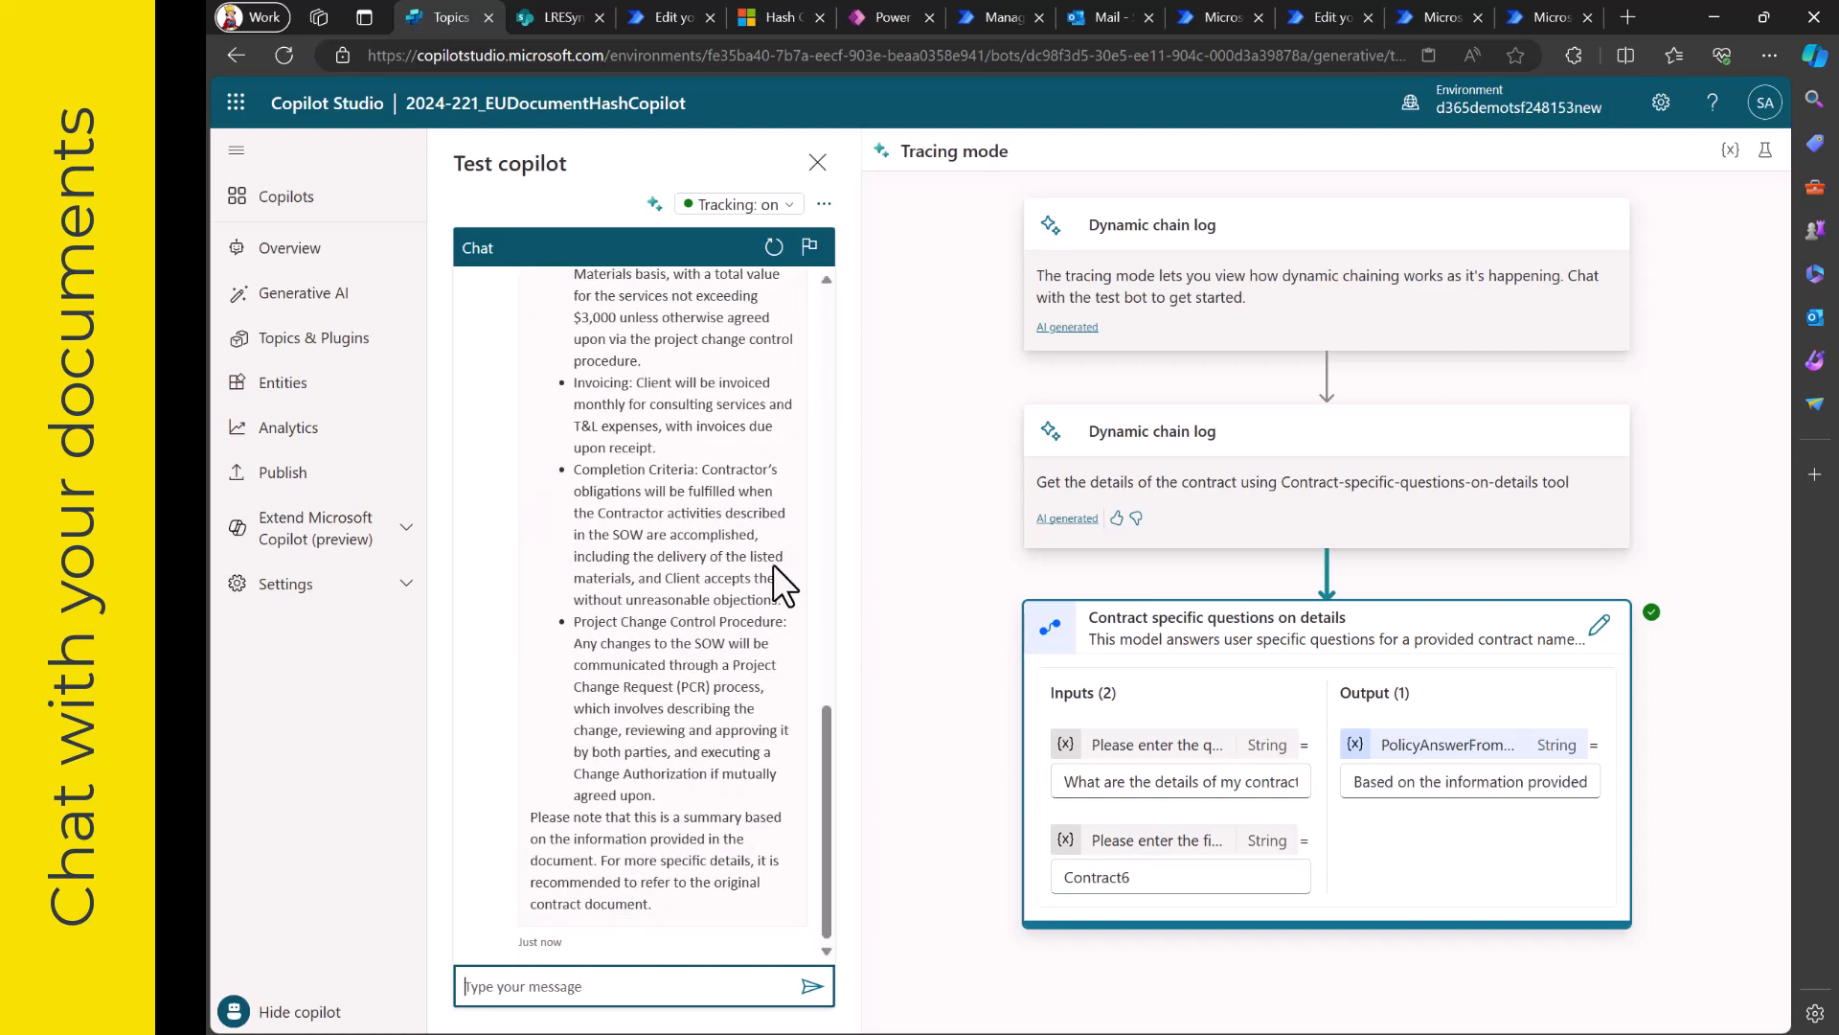
scroll(694, 582, "up", 10)
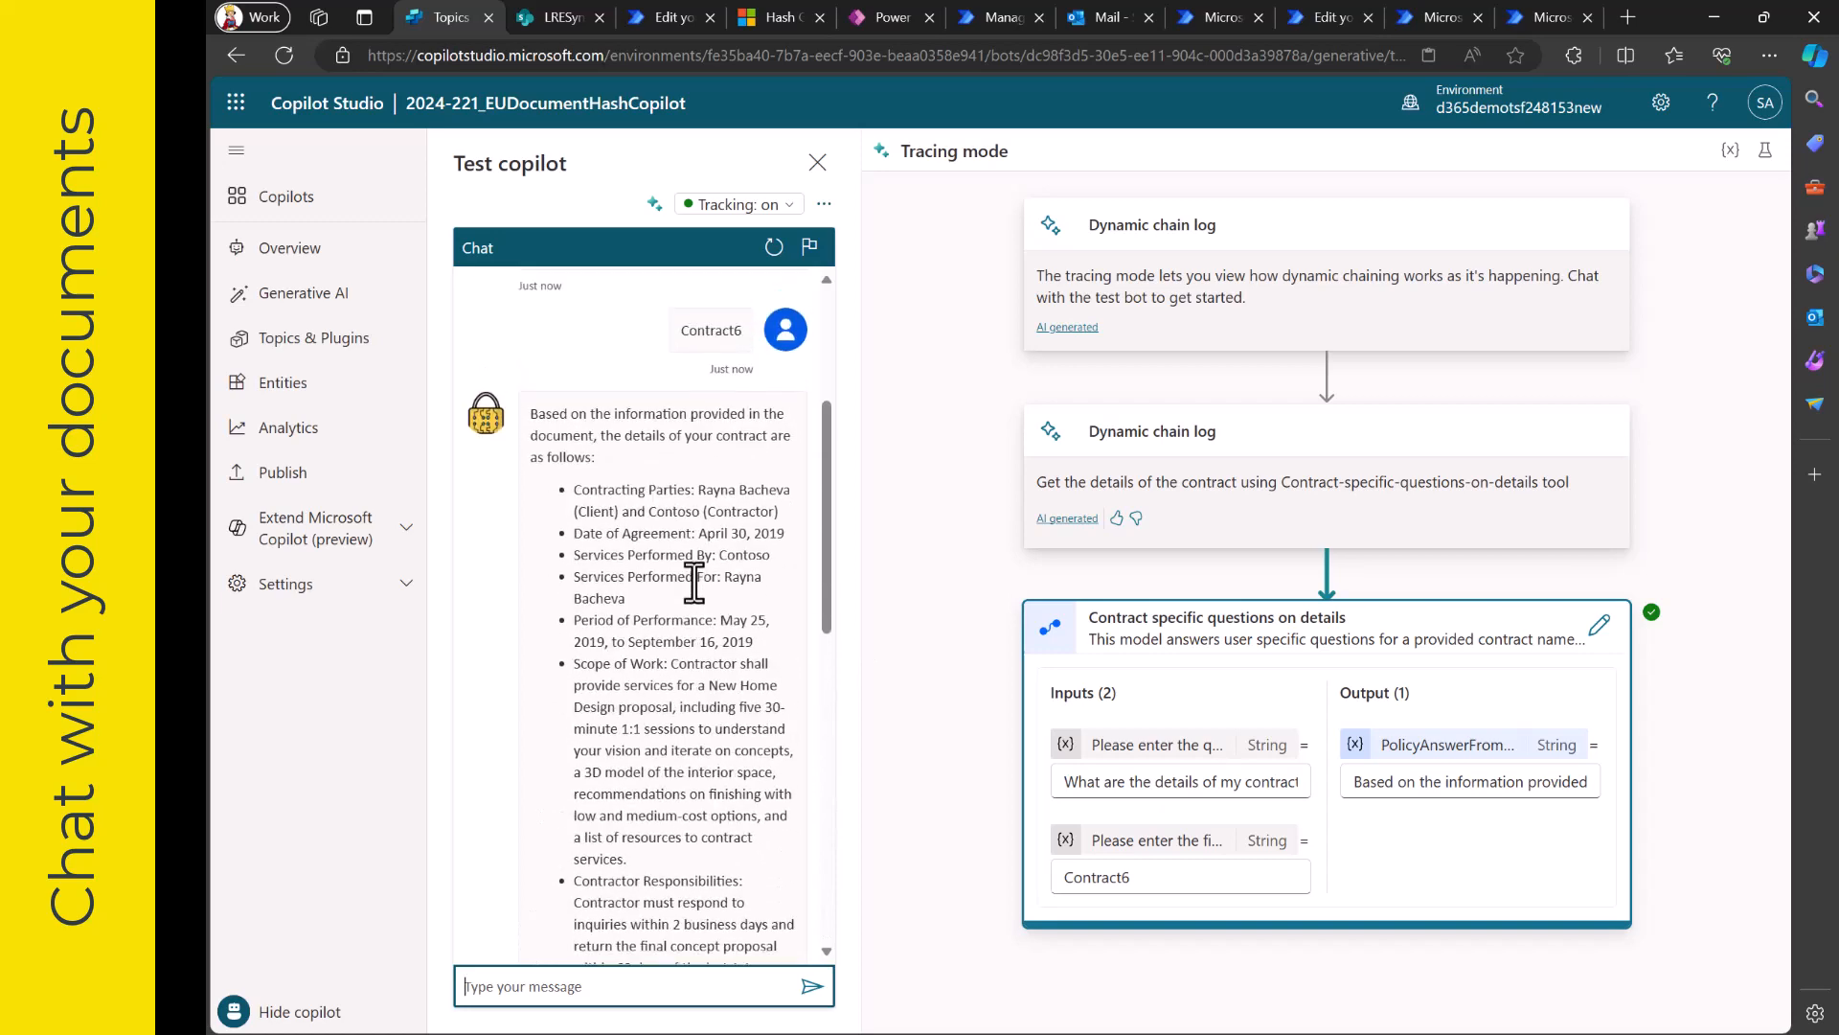
scroll(694, 581, "up", 1)
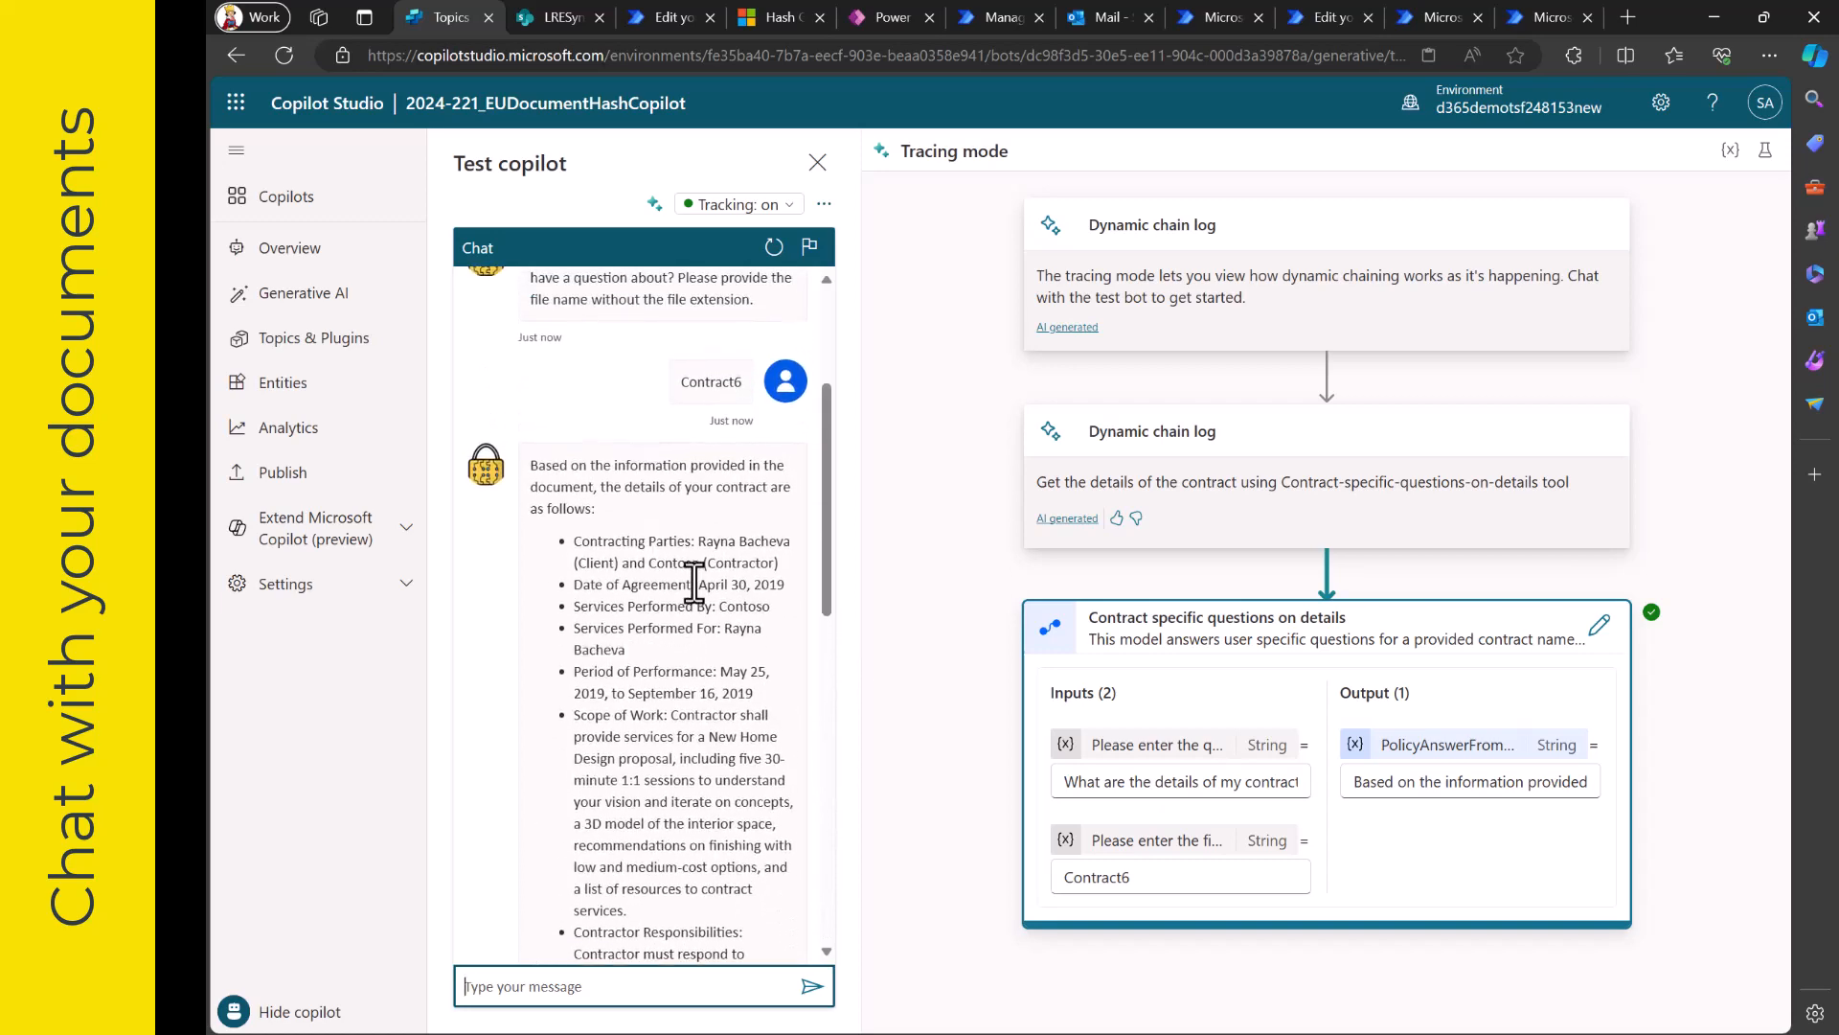
scroll(694, 582, "down", 5)
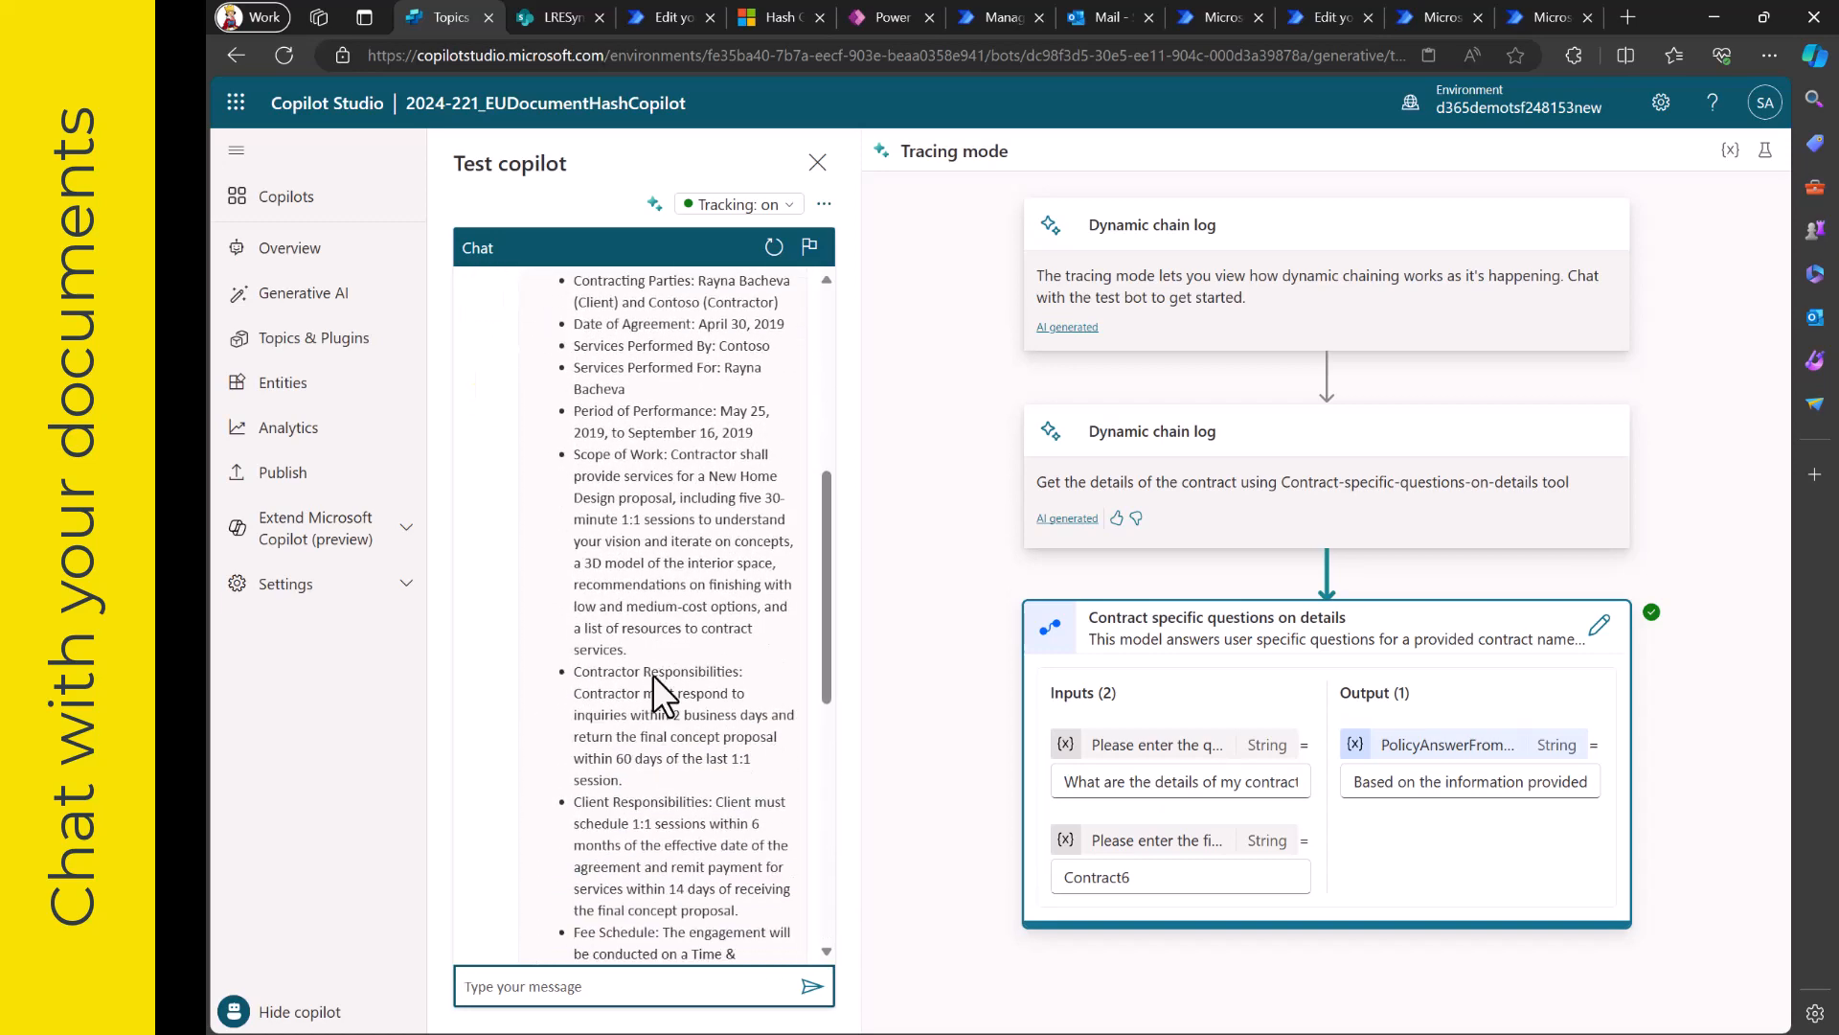
scroll(652, 675, "down", 6)
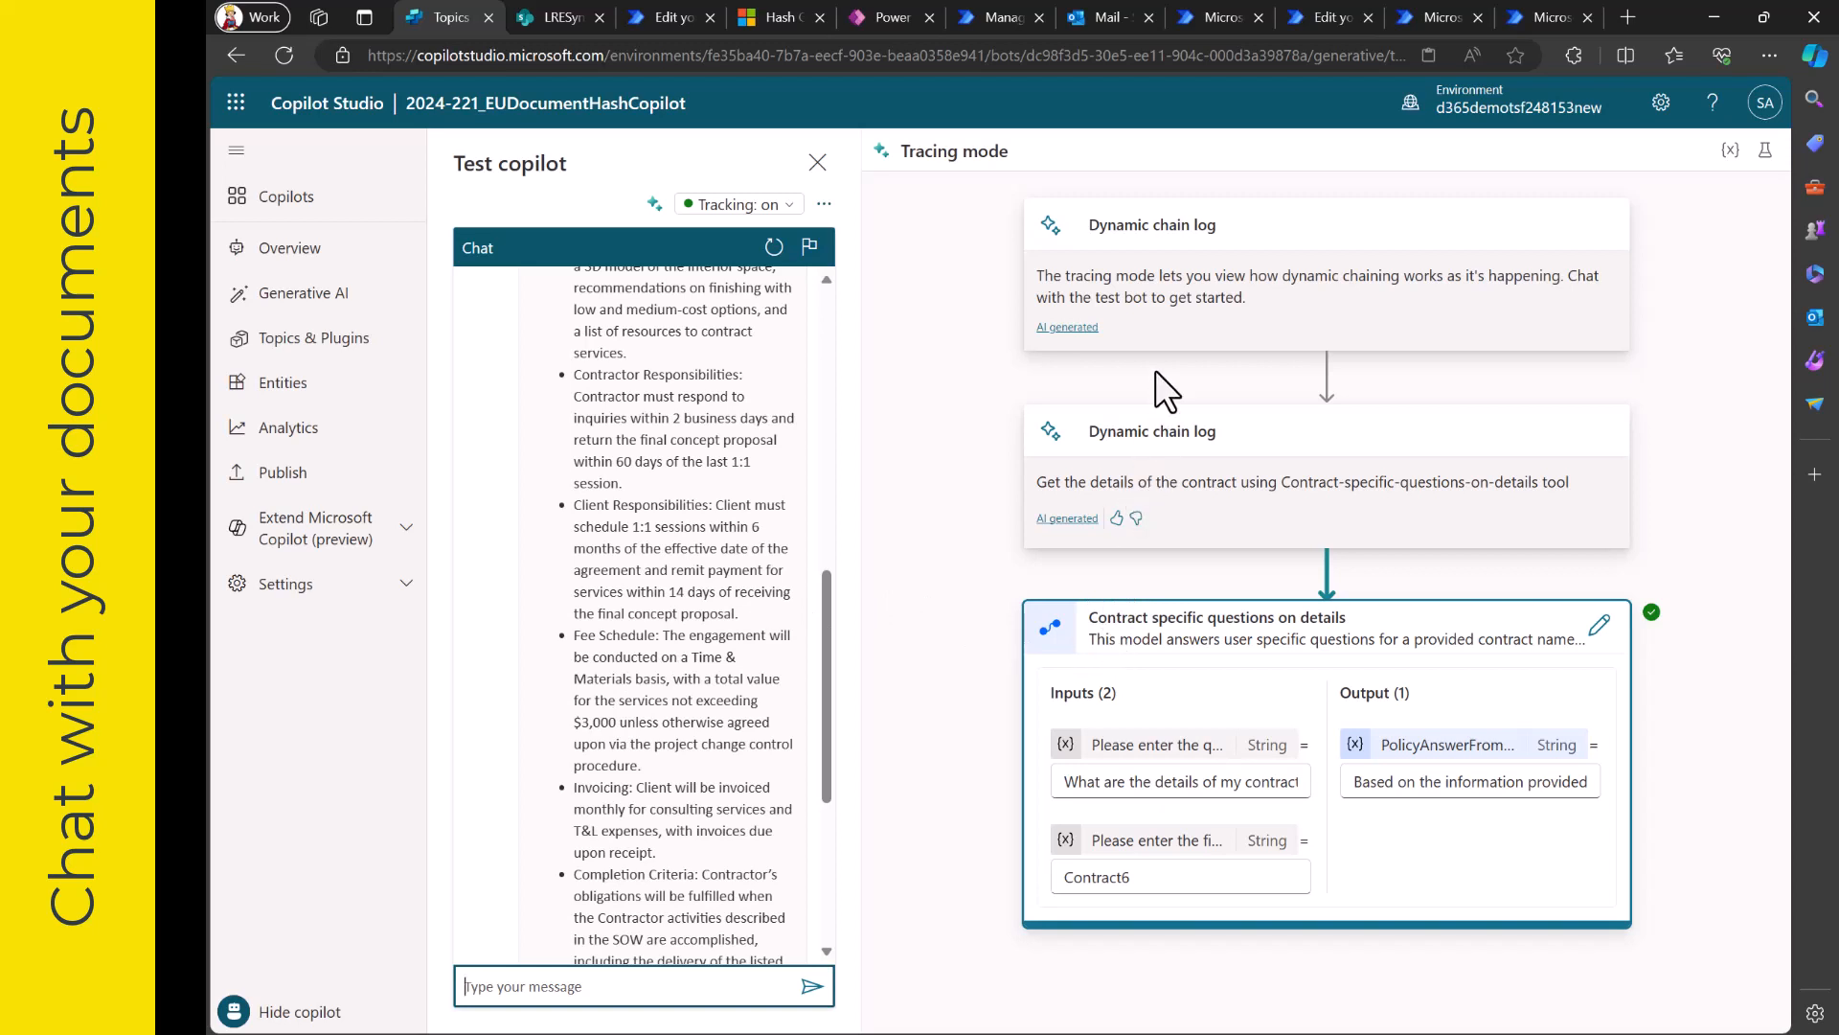
- Switch to Power Automate and review the 2024-221_SPContractInsights flow from its question and file name inputs through the GPT prompt to the return action
left_click(1320, 19)
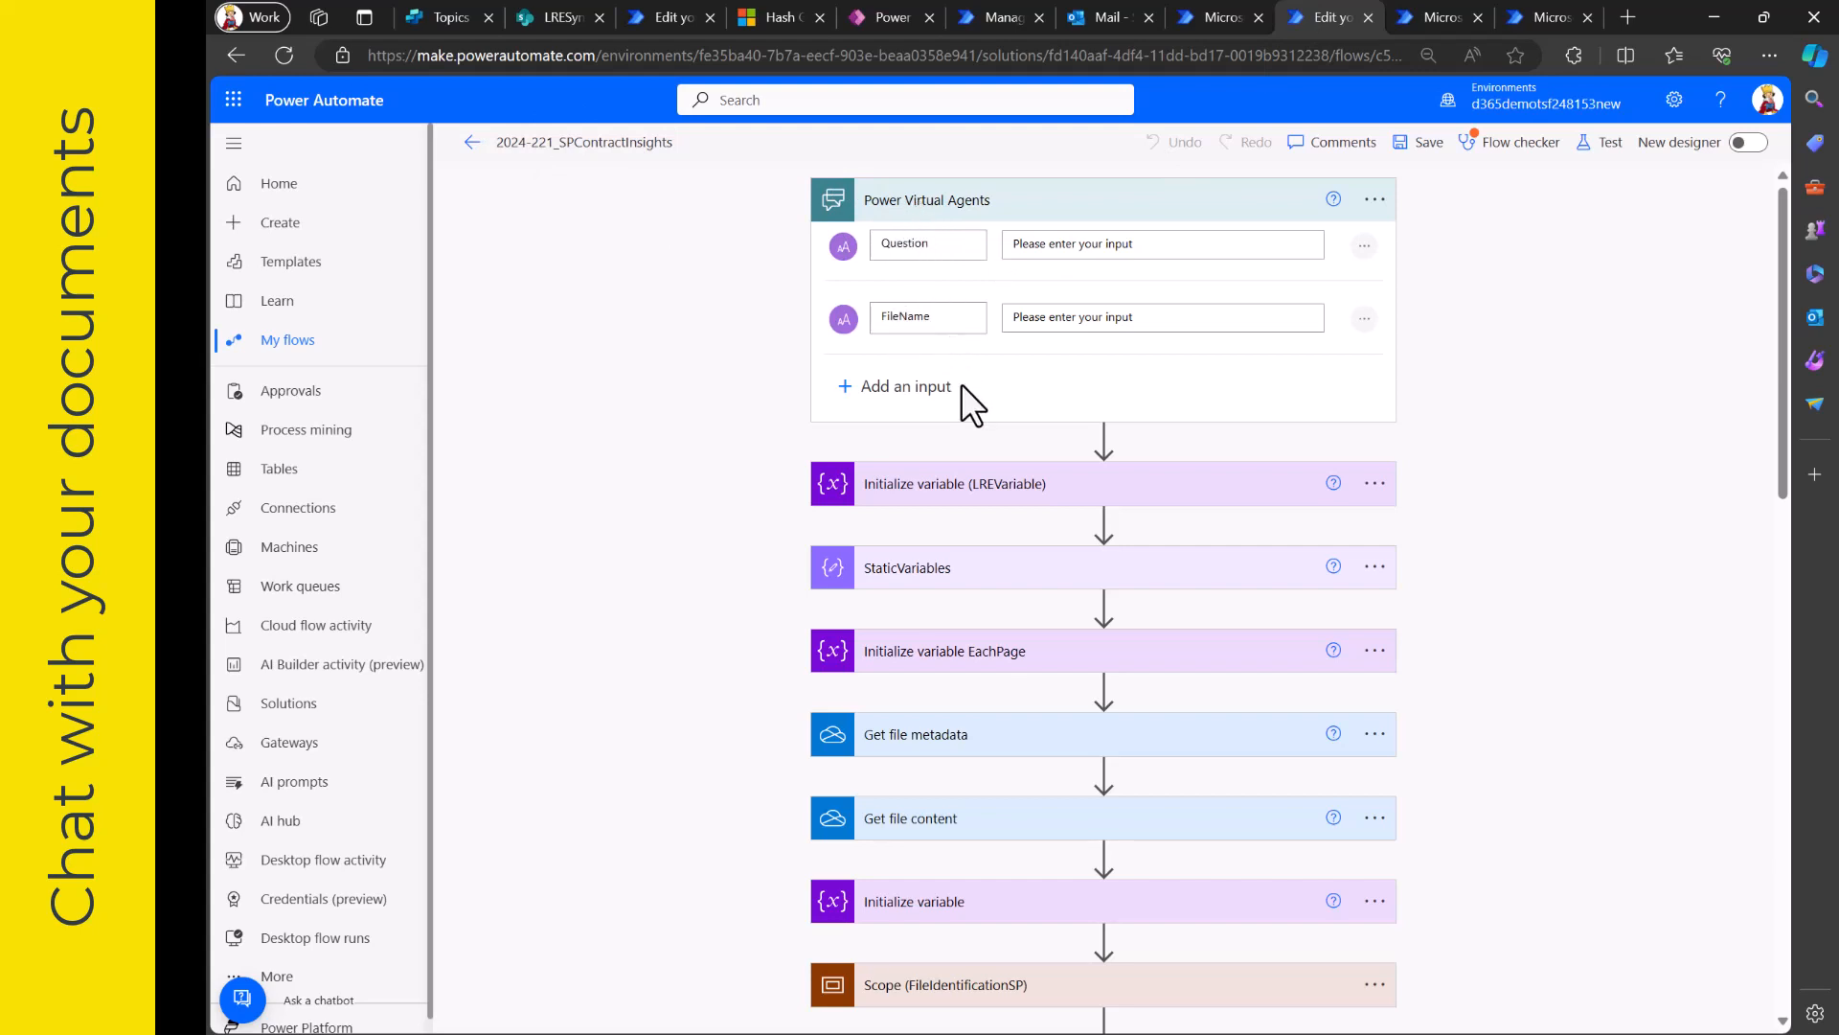
scroll(929, 584, "down", 3)
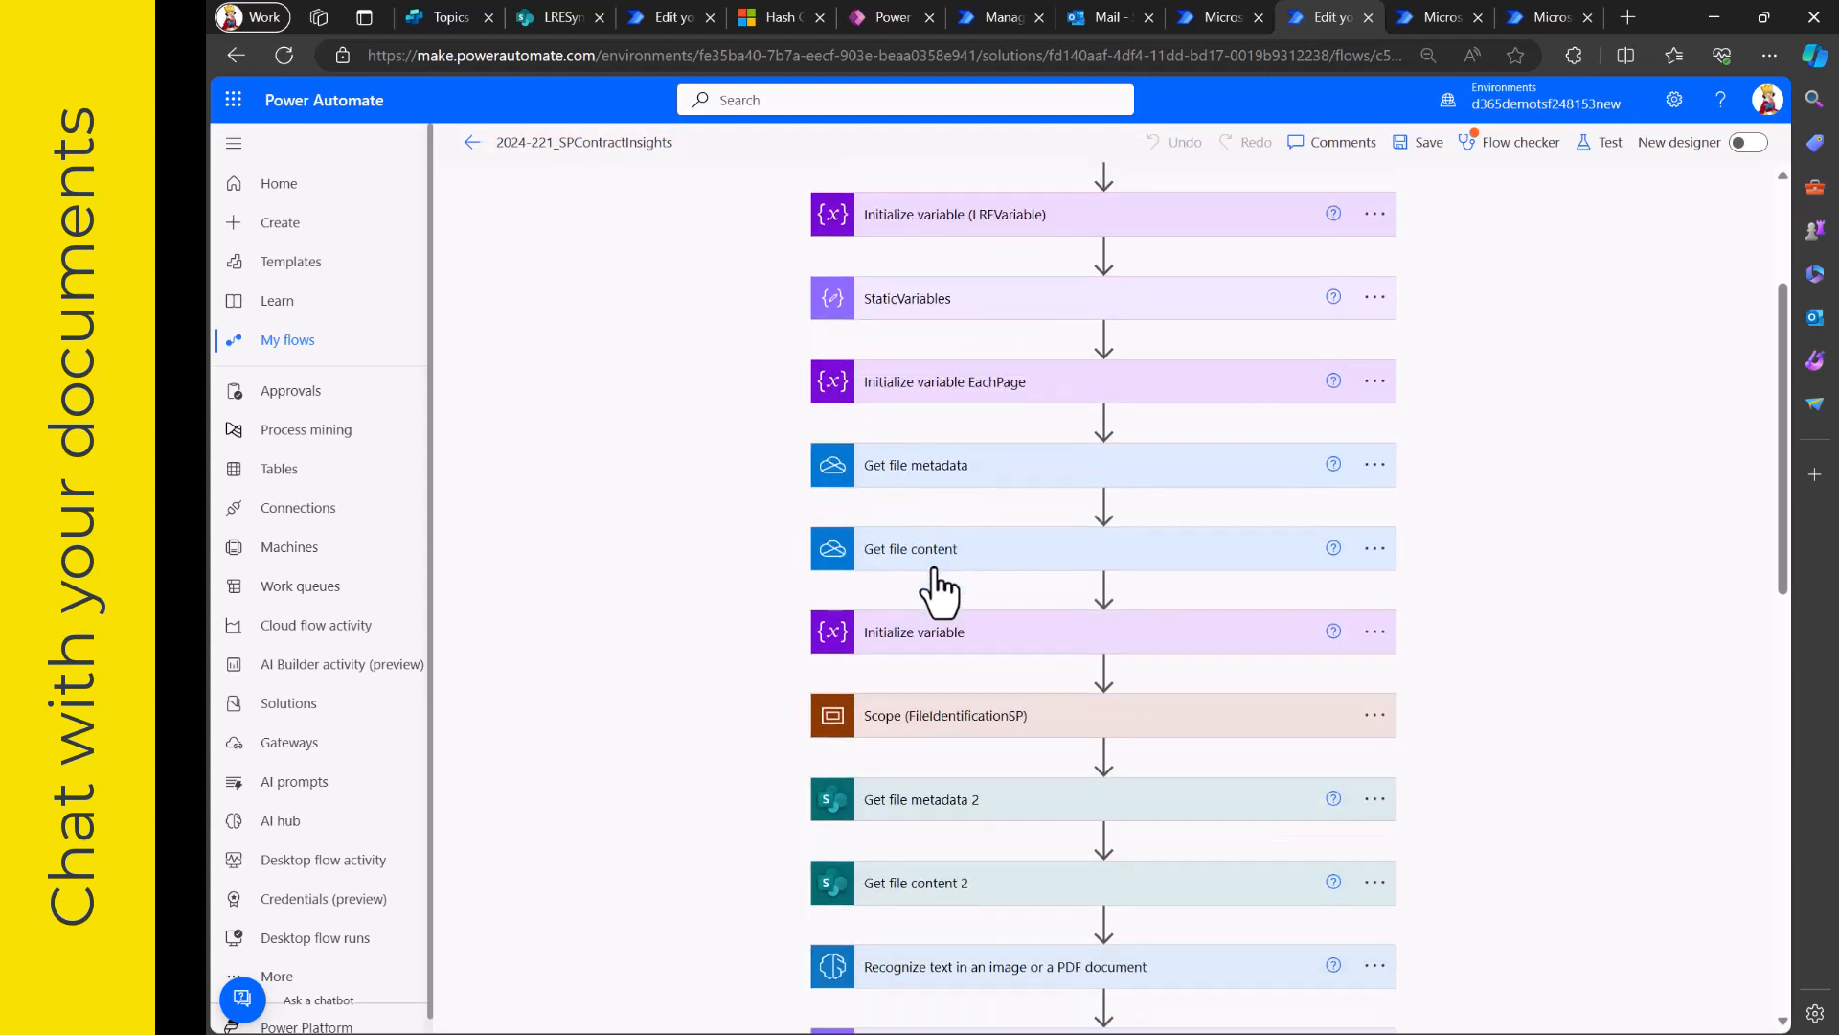
scroll(686, 707, "down", 2)
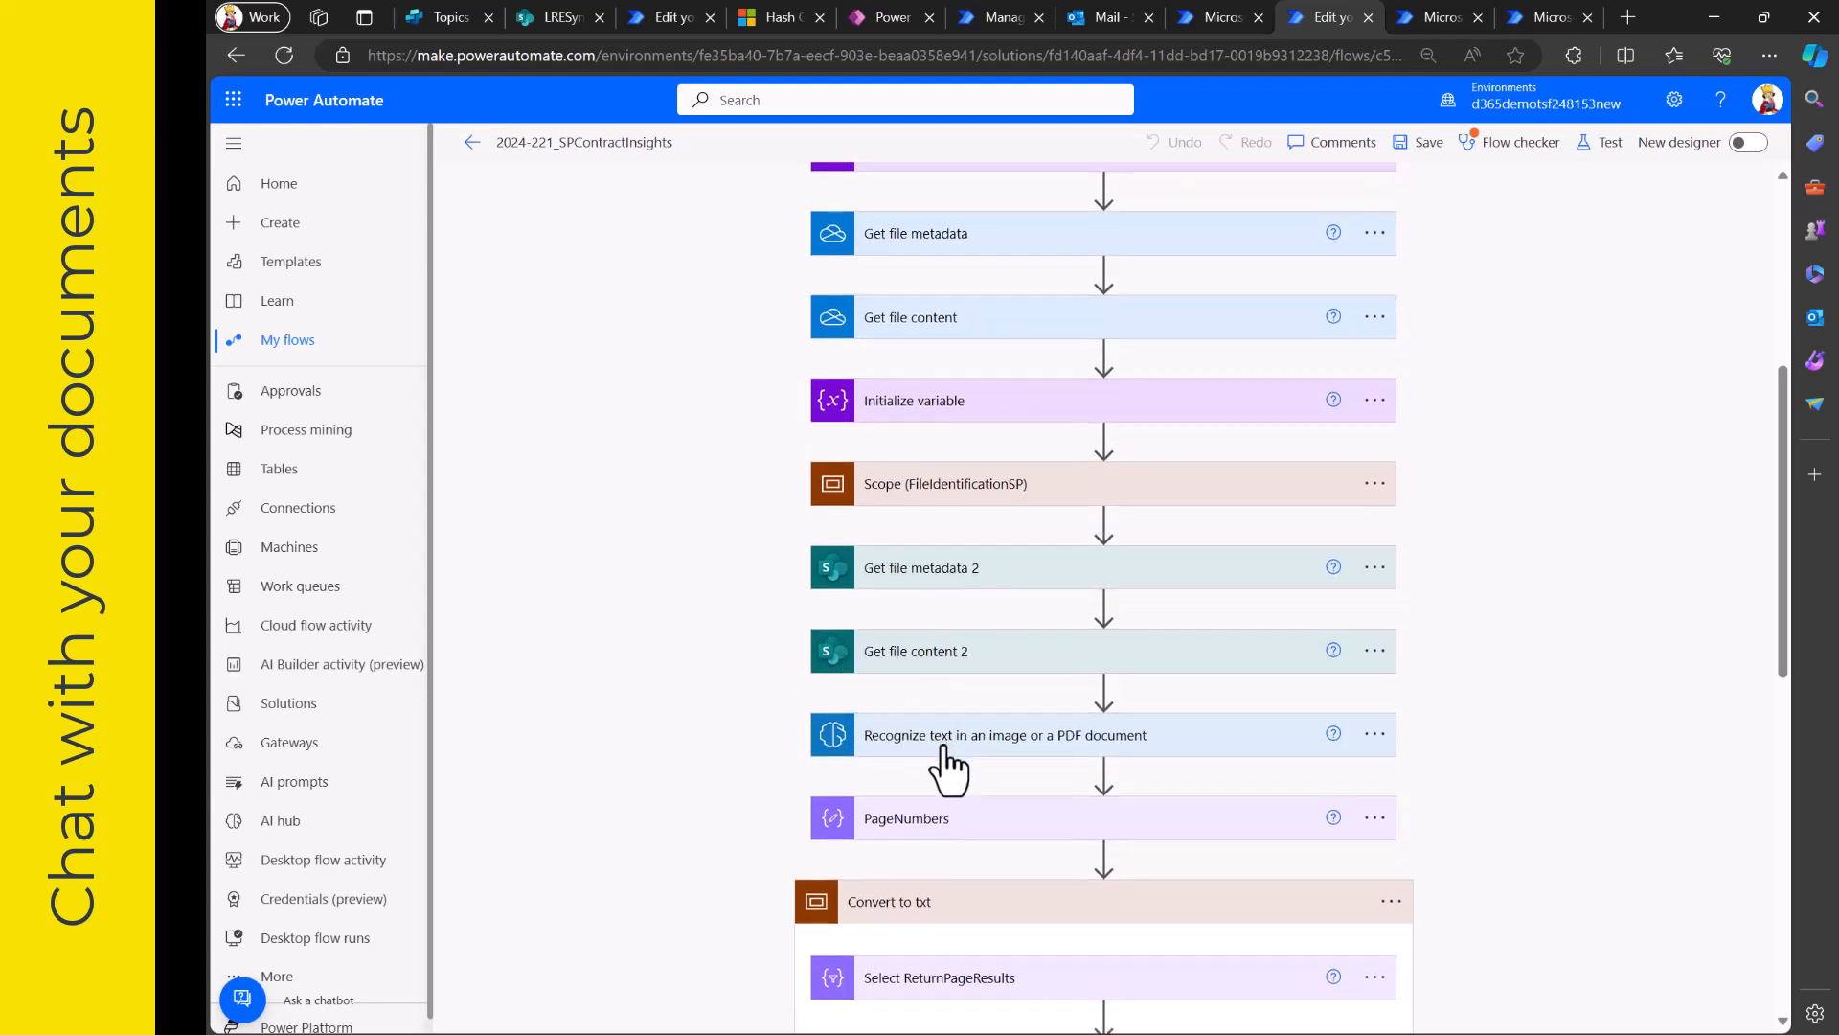
scroll(942, 757, "down", 3)
scroll(944, 757, "down", 5)
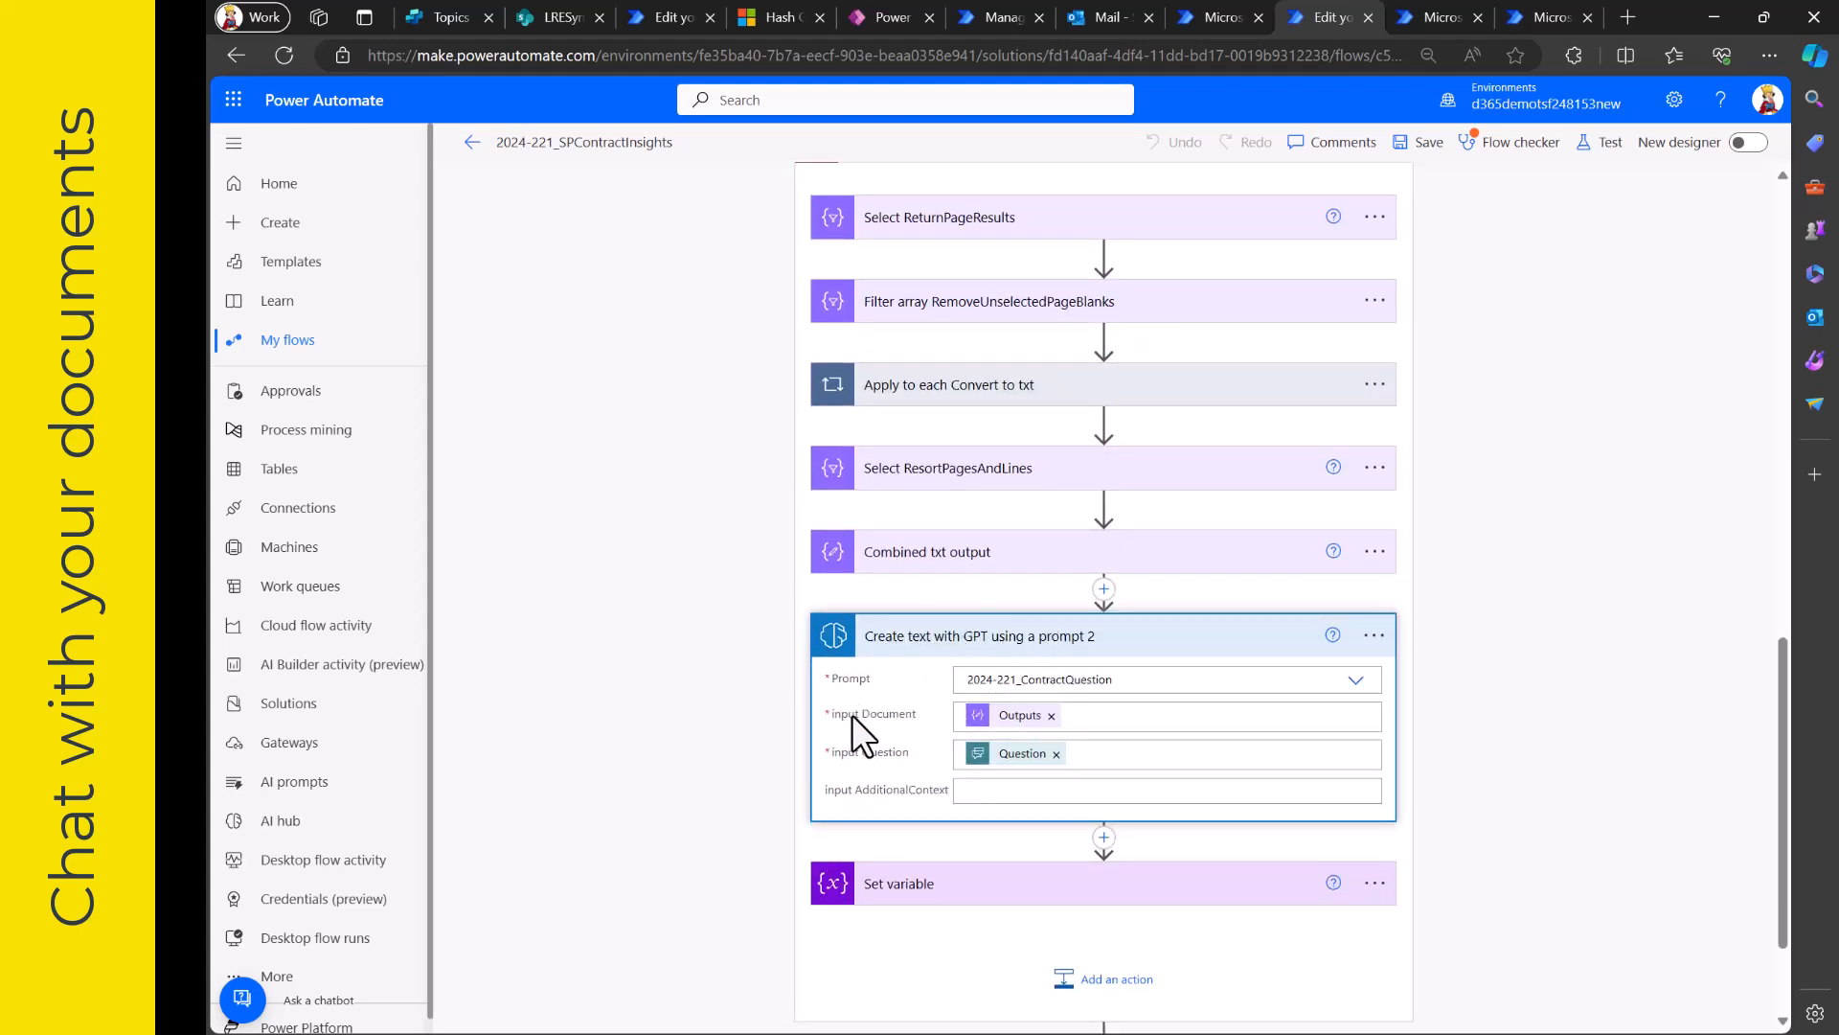
mouse_move(1006, 728)
scroll(681, 820, "down", 2)
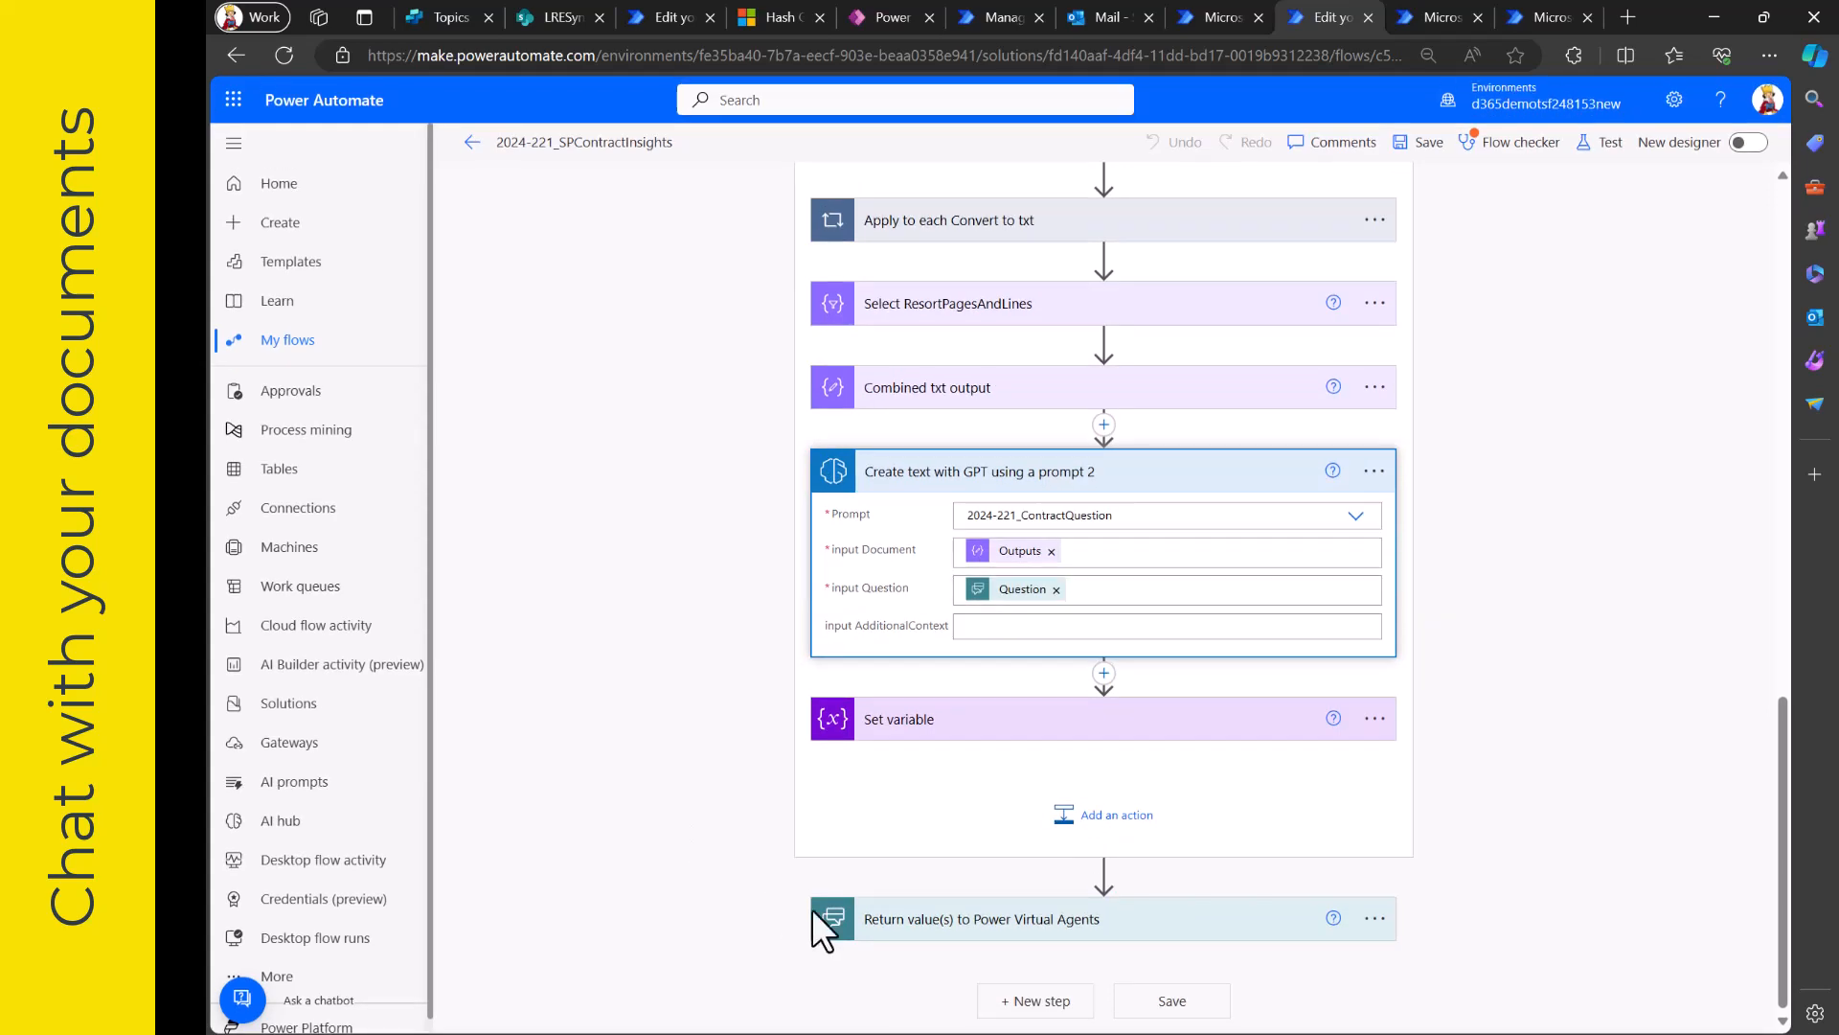
- Switch to Copilot Studio, read the end of the contract summary and display the copilot's list of topics and plugins
left_click(444, 21)
scroll(602, 556, "down", 3)
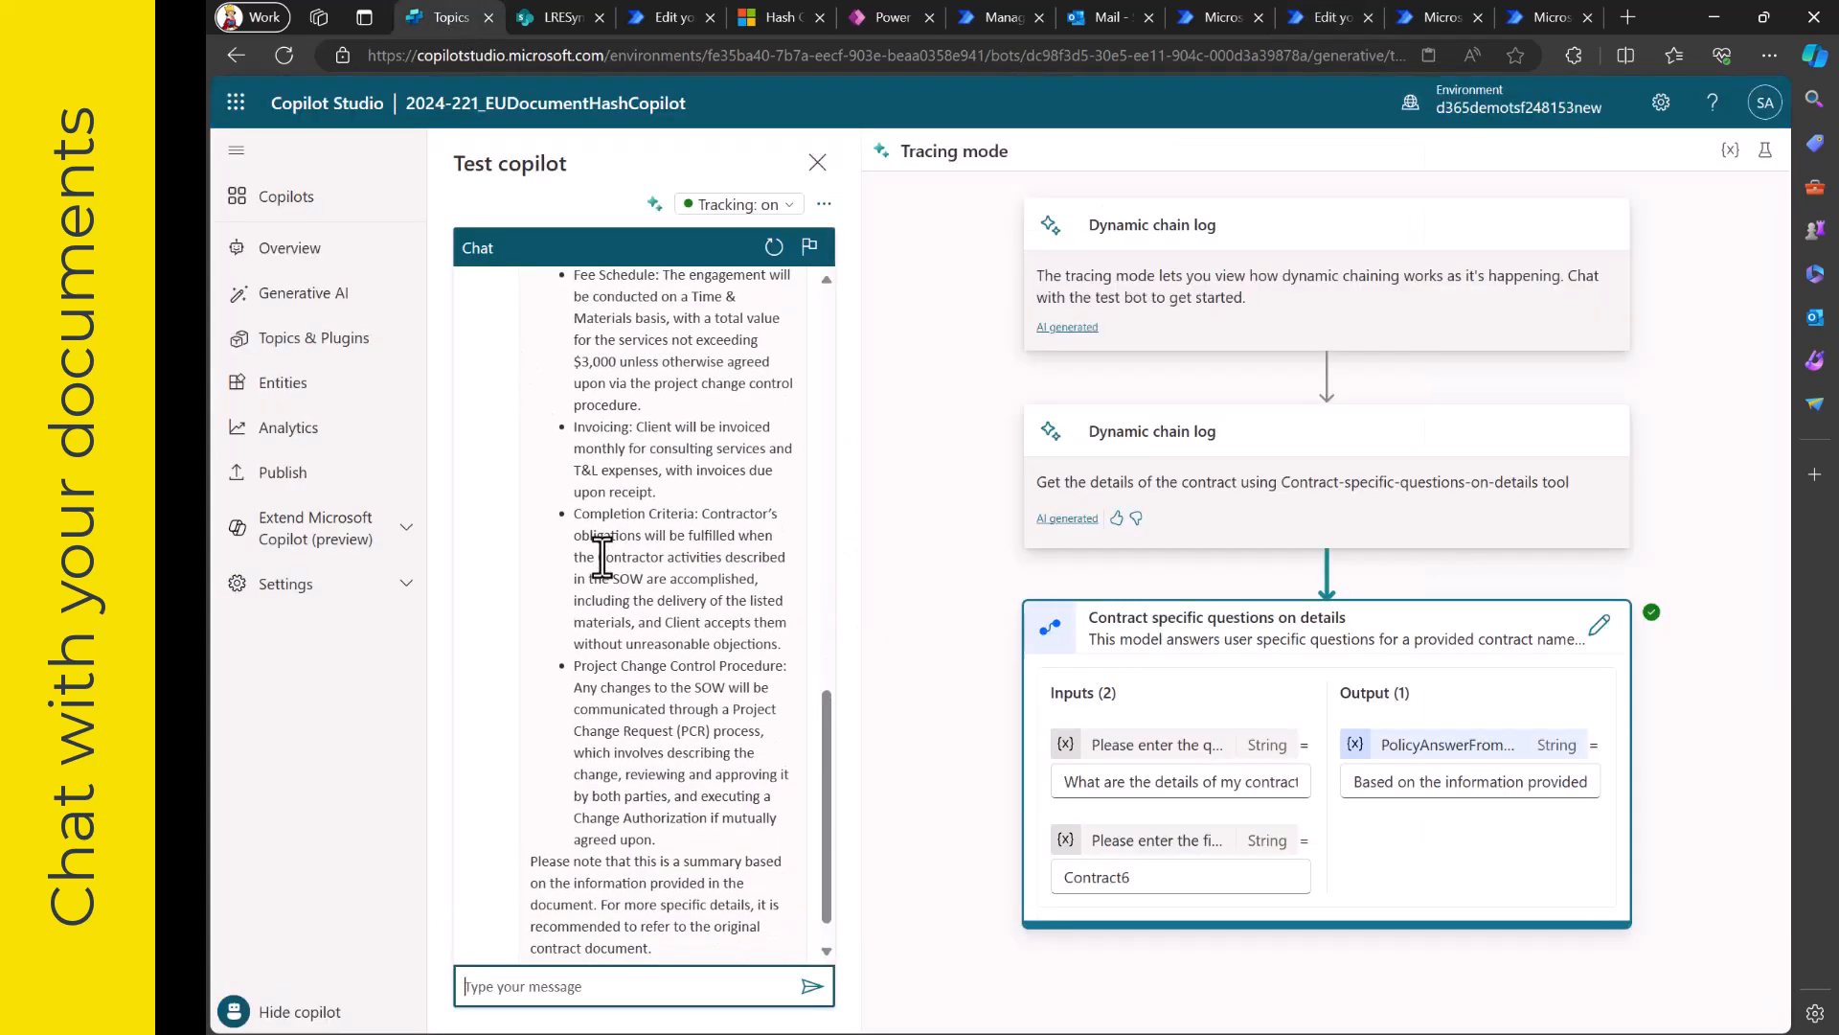
scroll(602, 557, "down", 1)
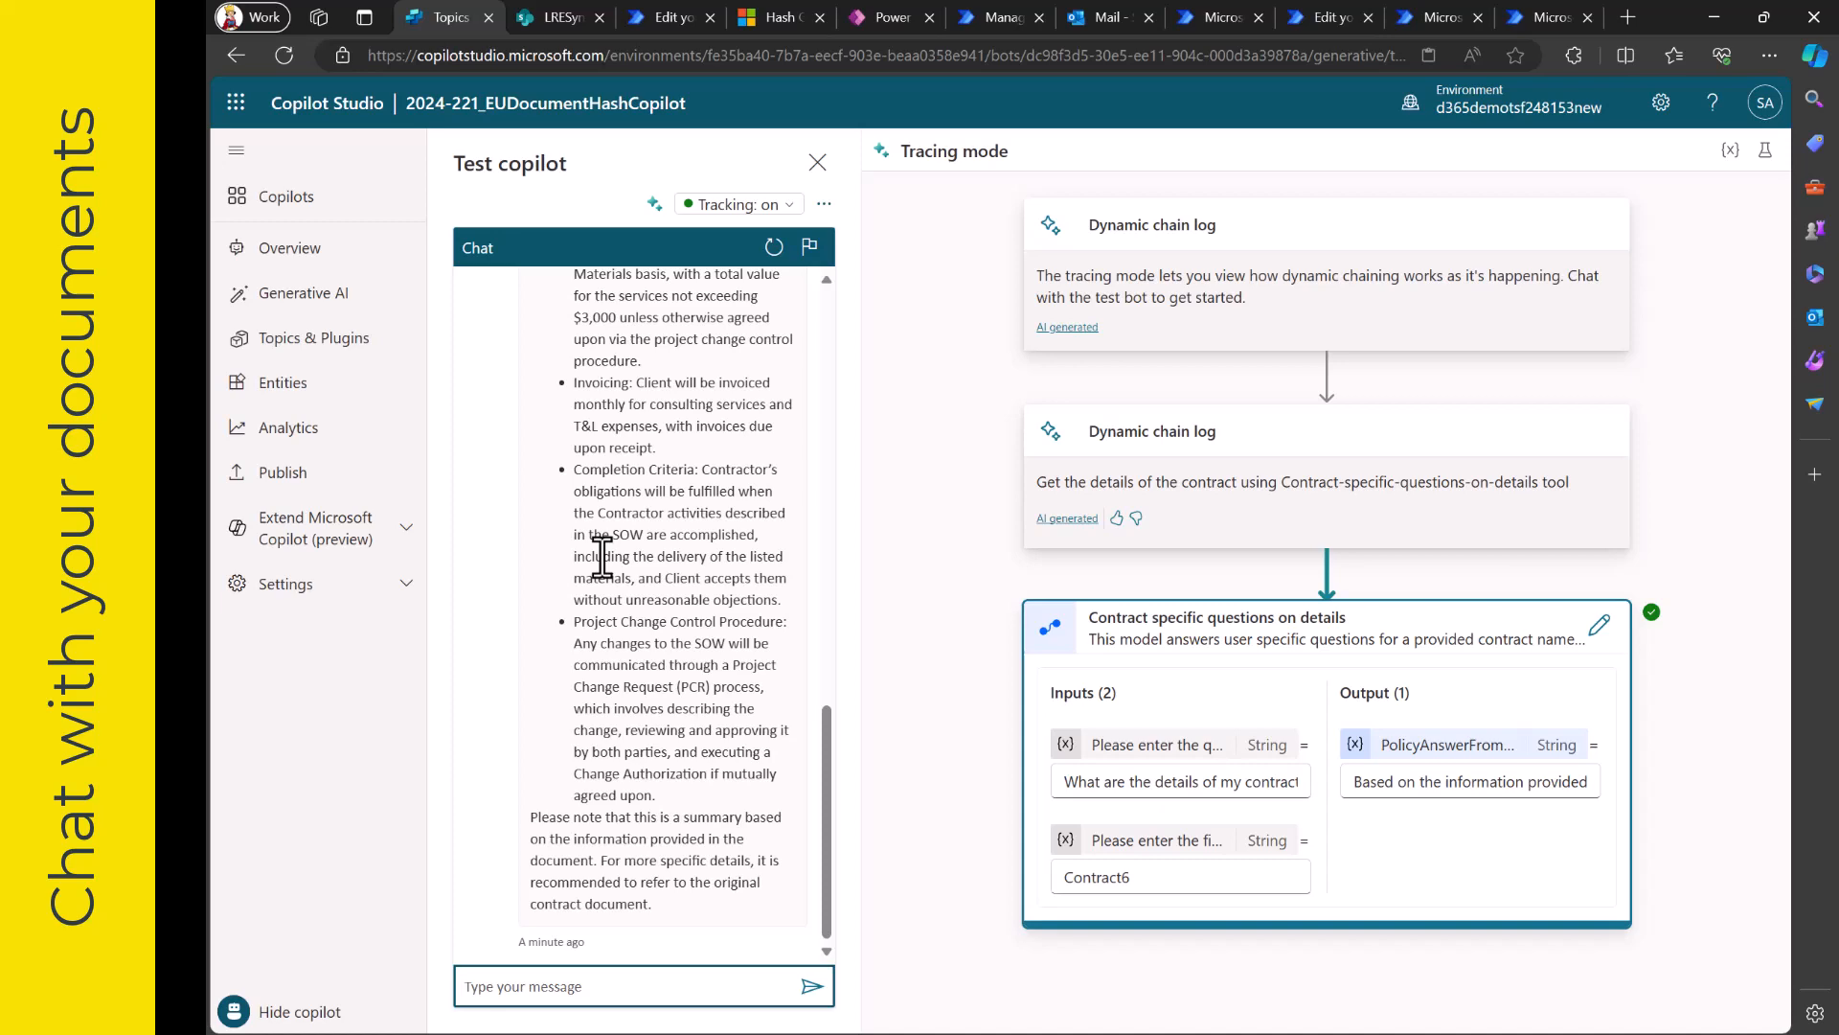
left_click(337, 348)
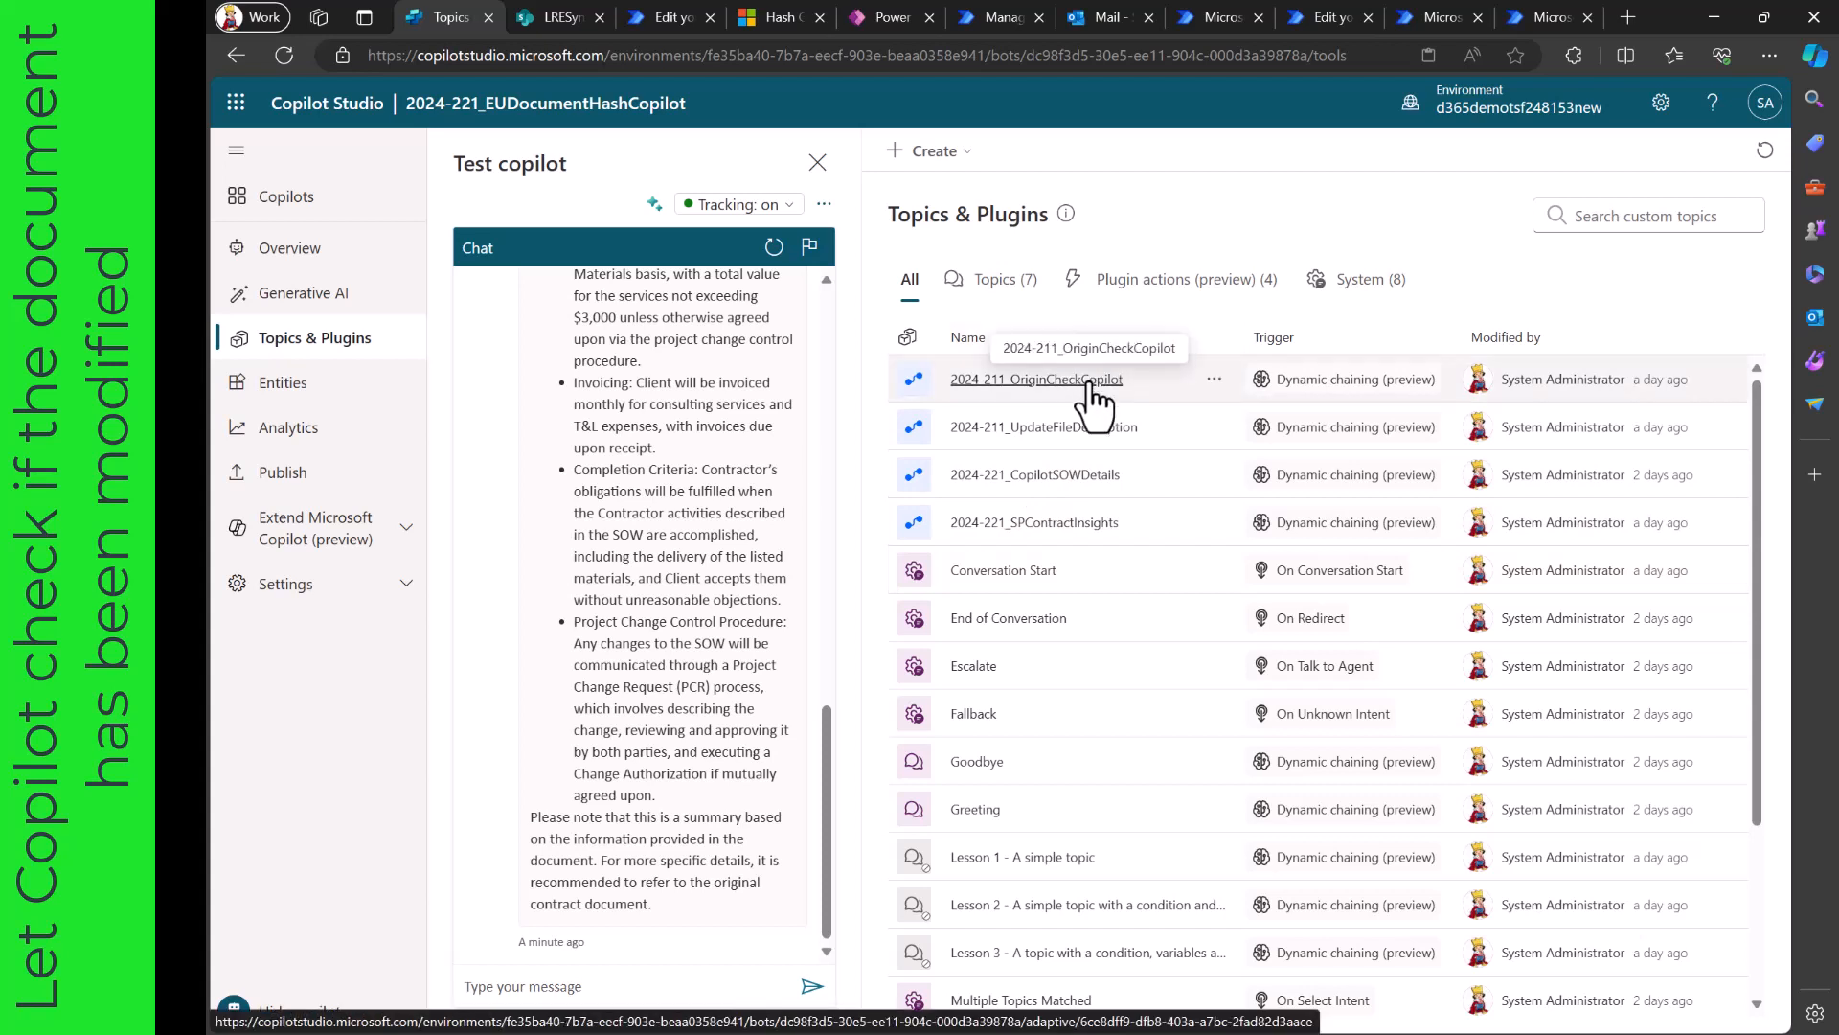
- Restart the test chat, ask "I want to know whether my contract has been modified or changed?" and display the tracing mode
left_click(774, 248)
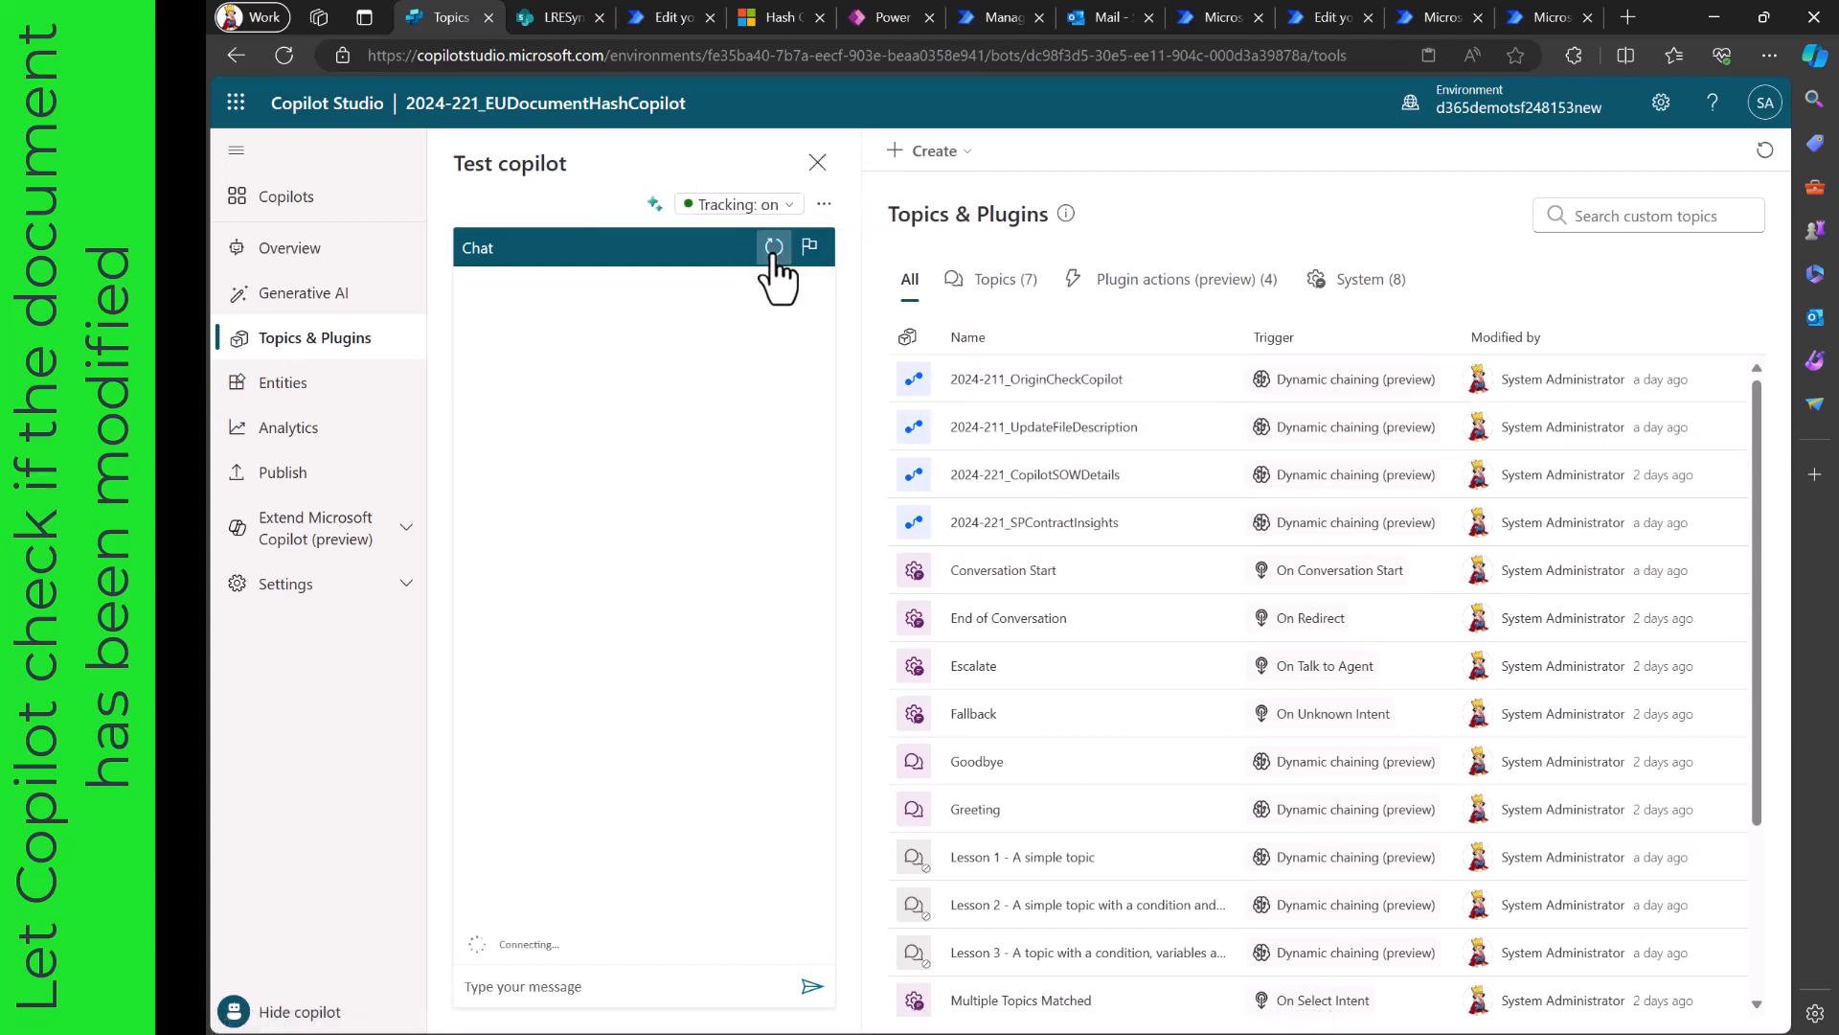
left_click(636, 986)
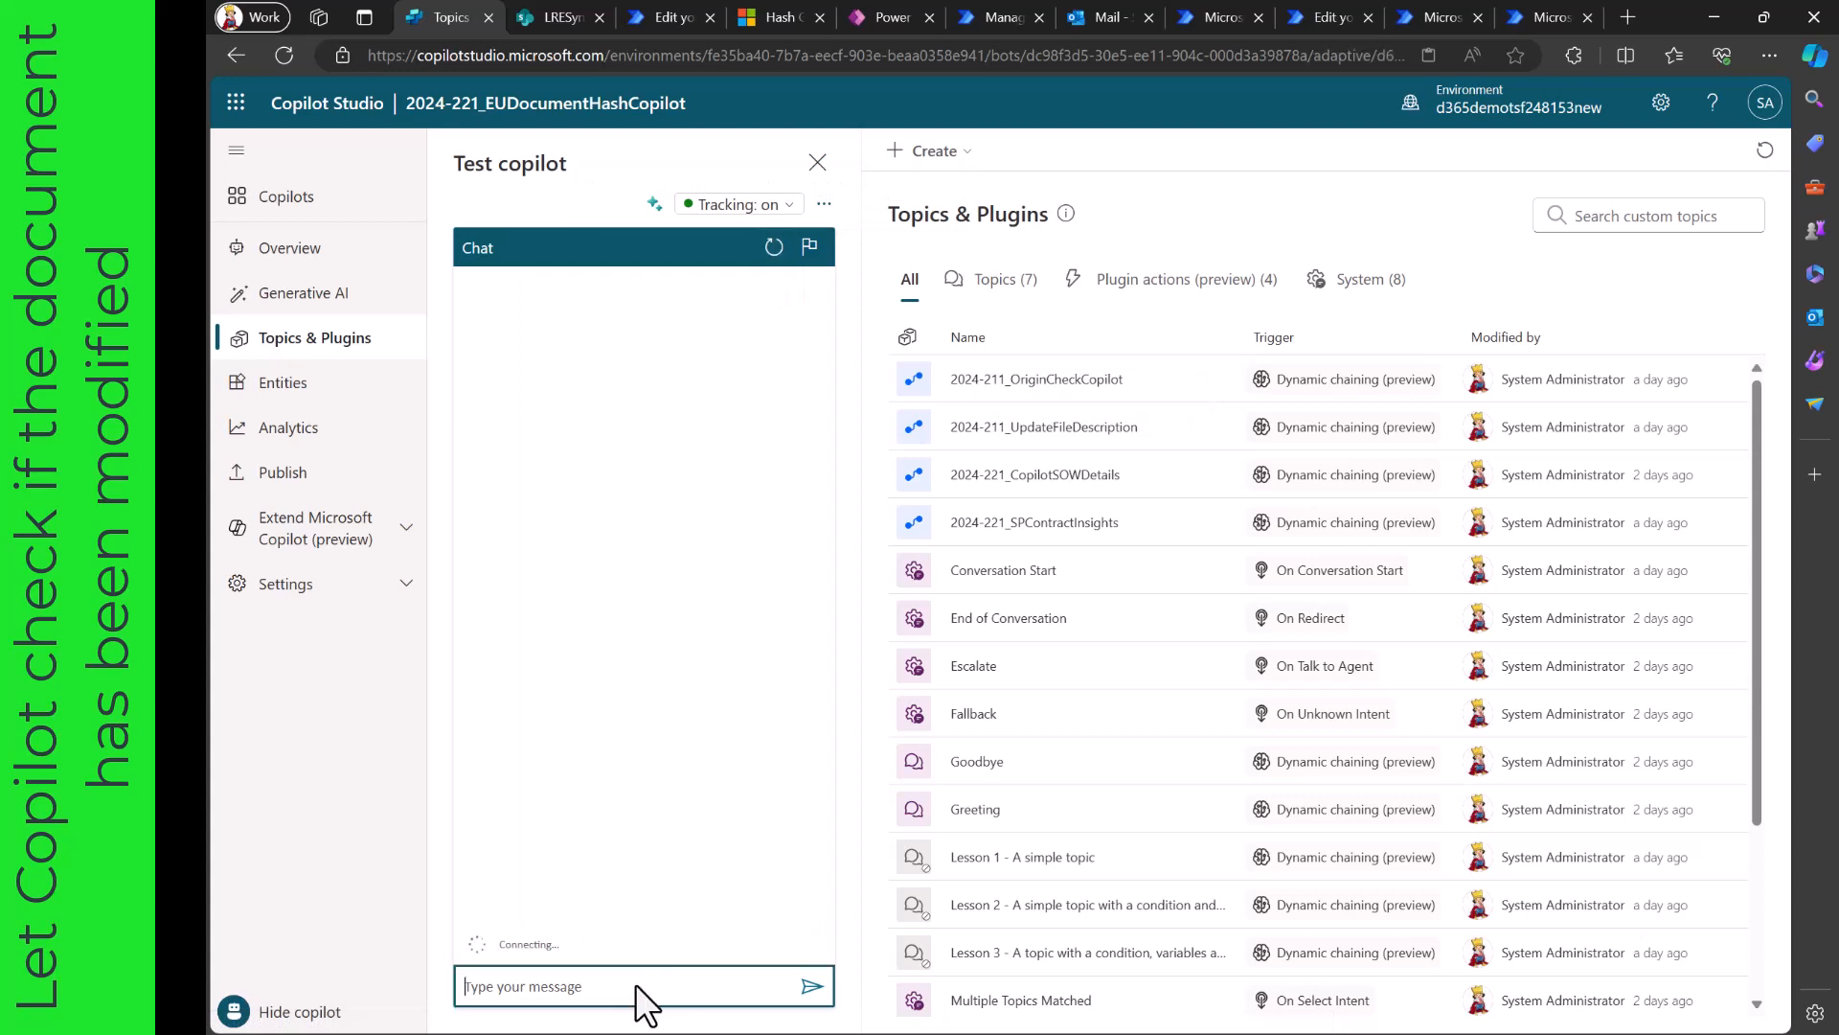
type("I want to know whether my")
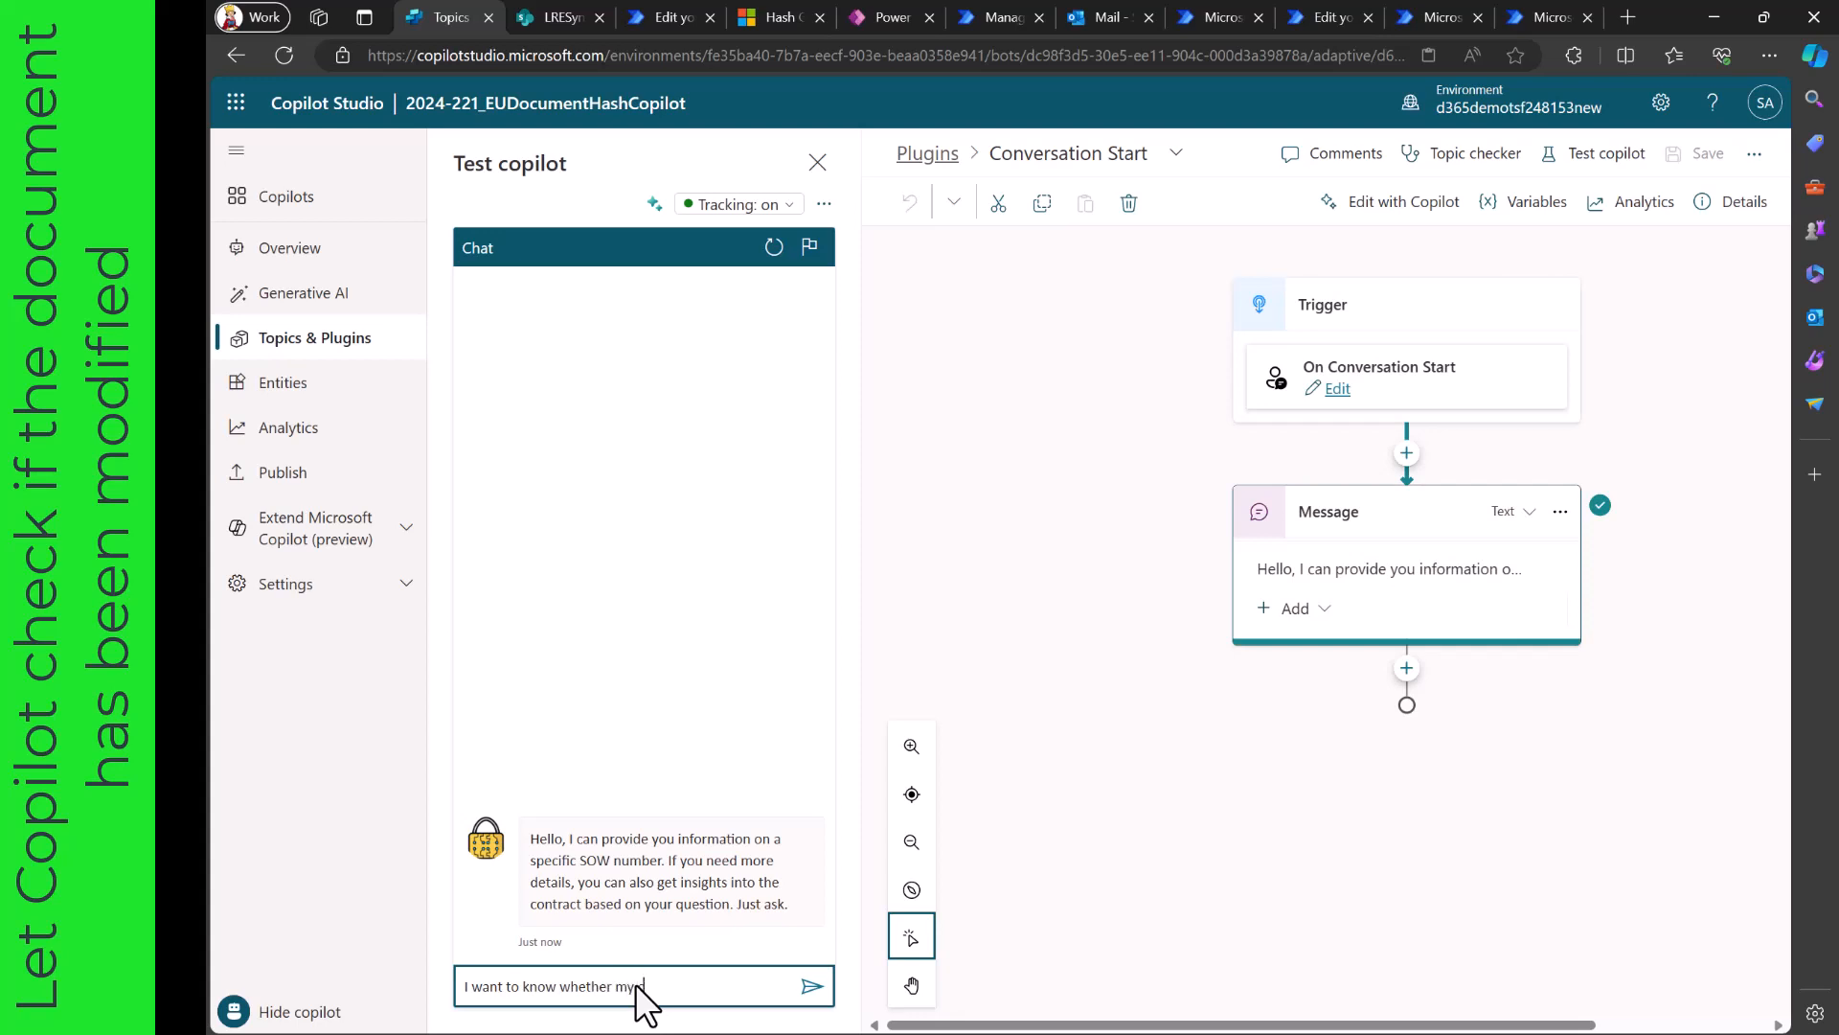
type(" contract has been modified or chang")
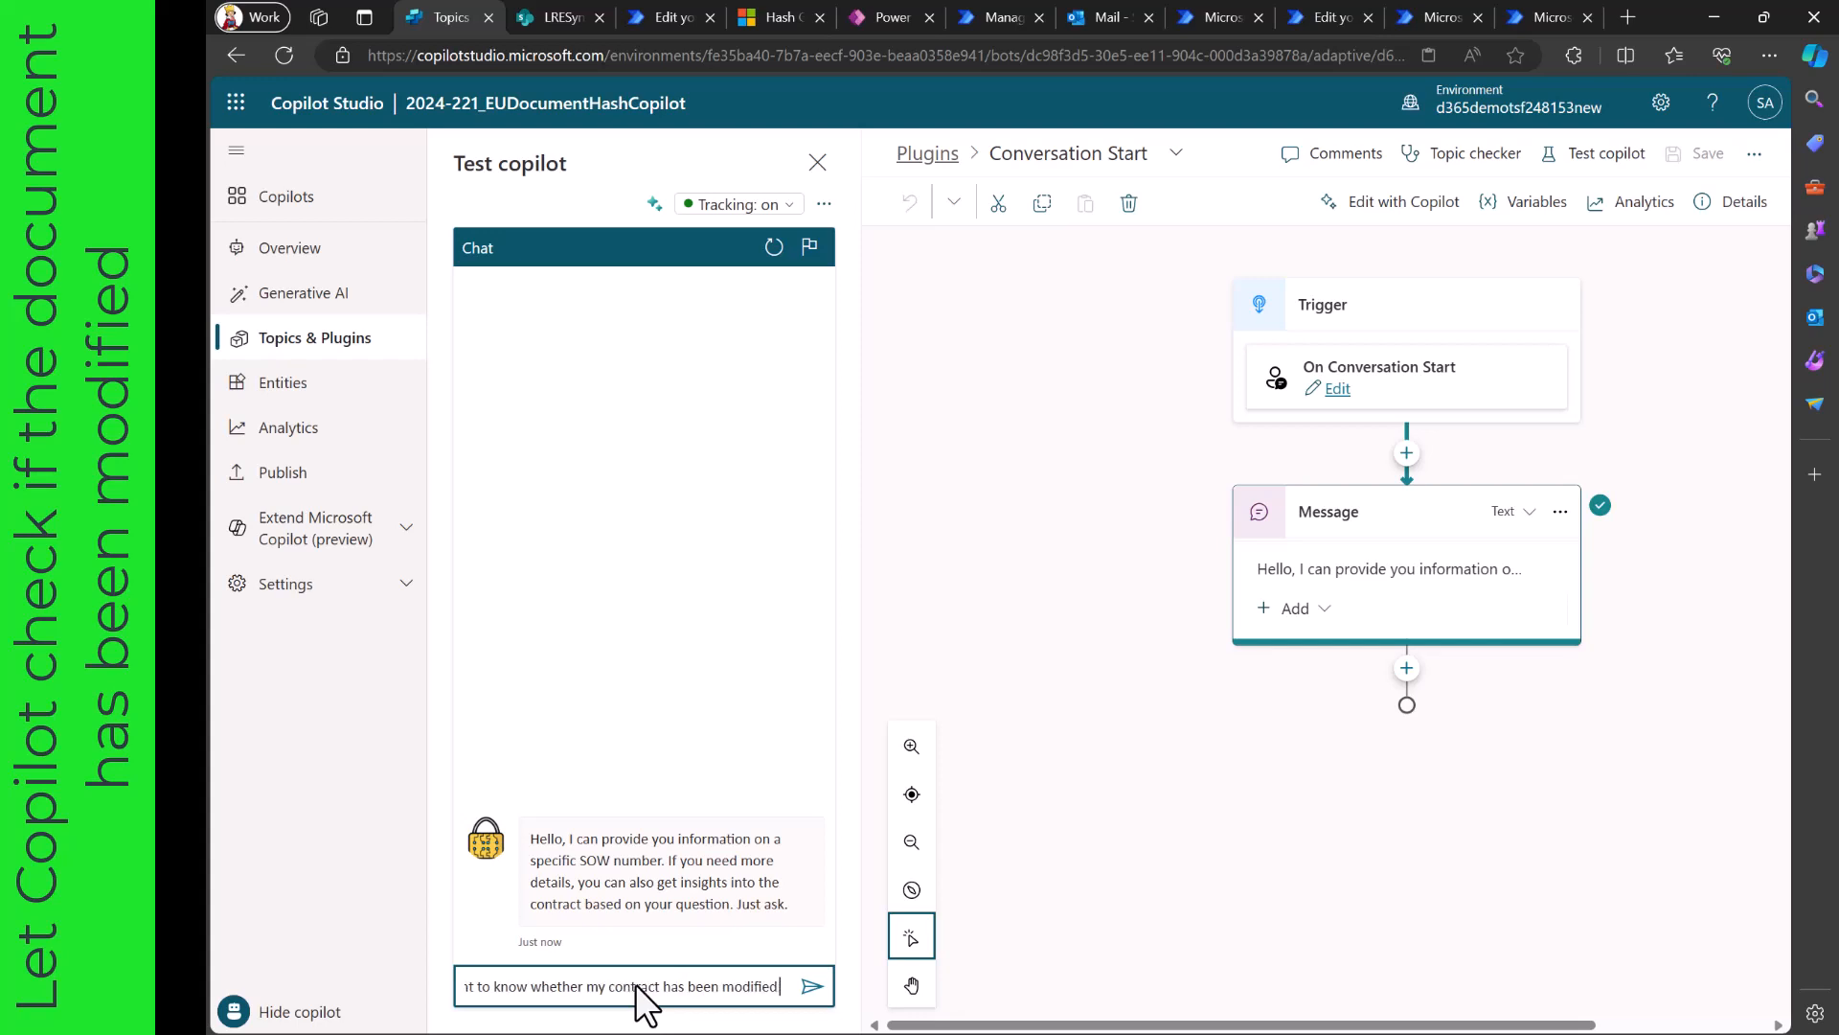
type("d?")
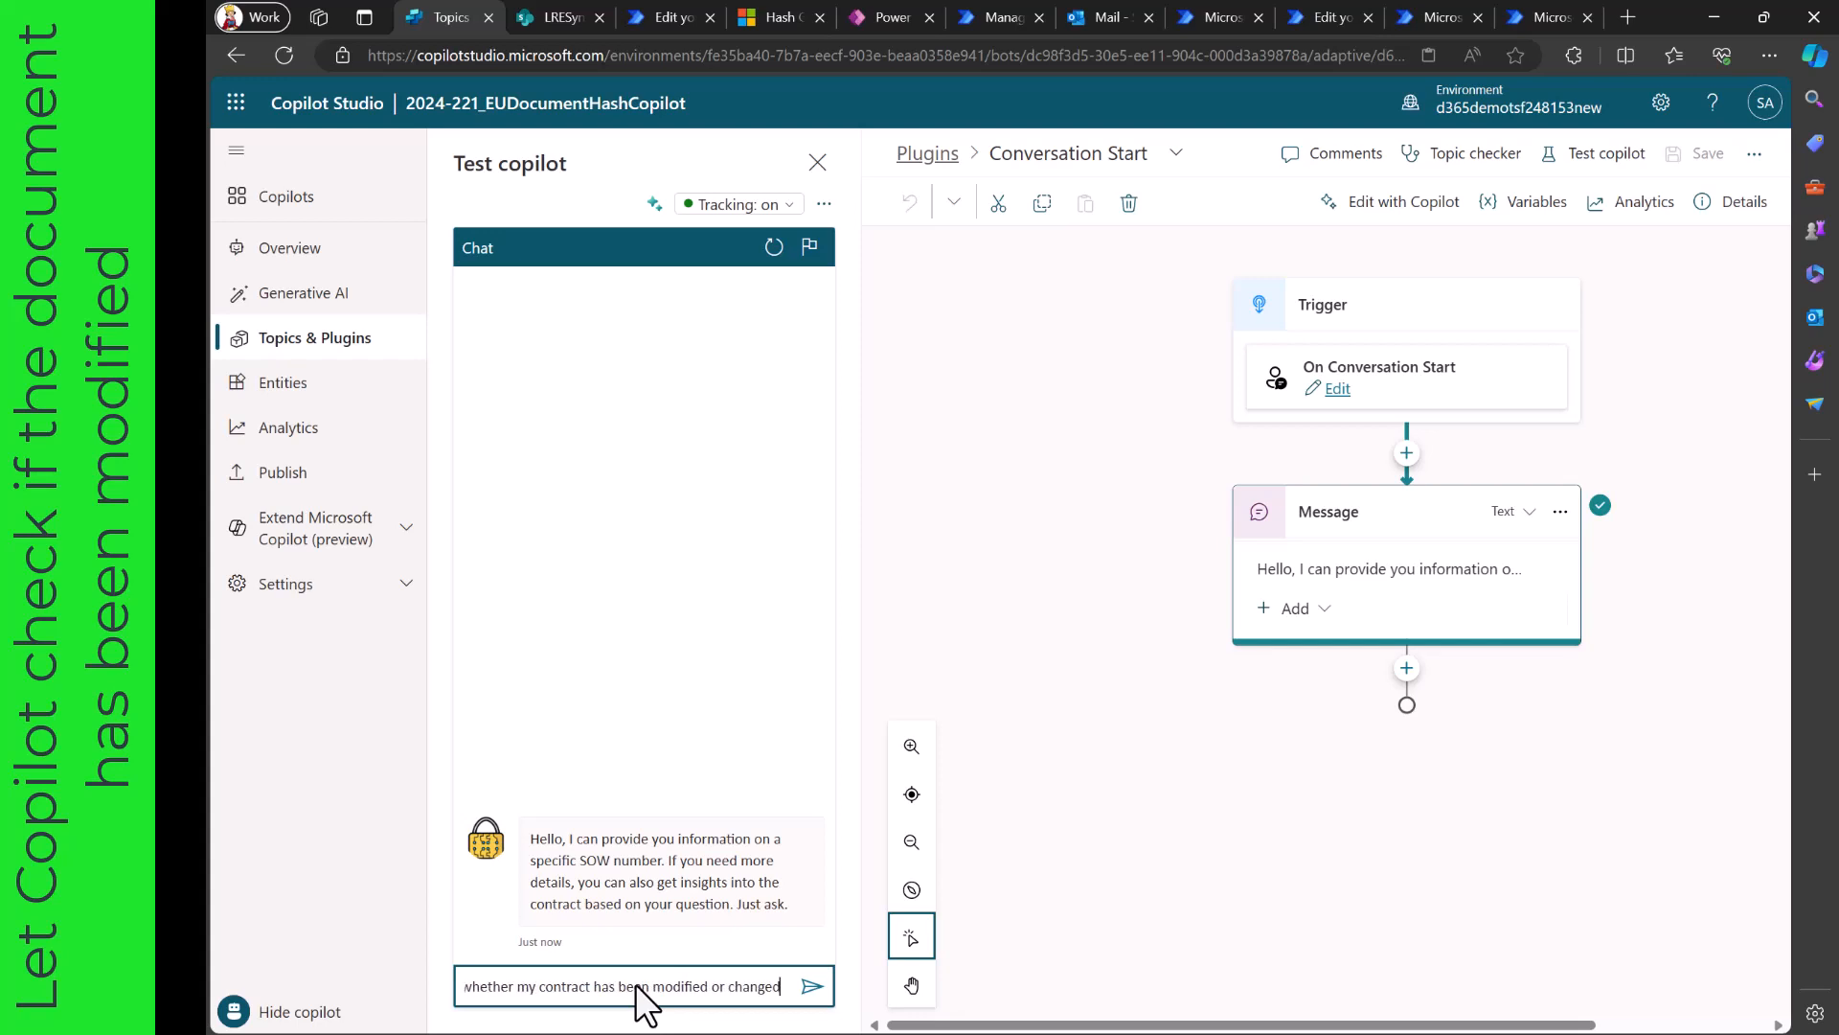
key("Return")
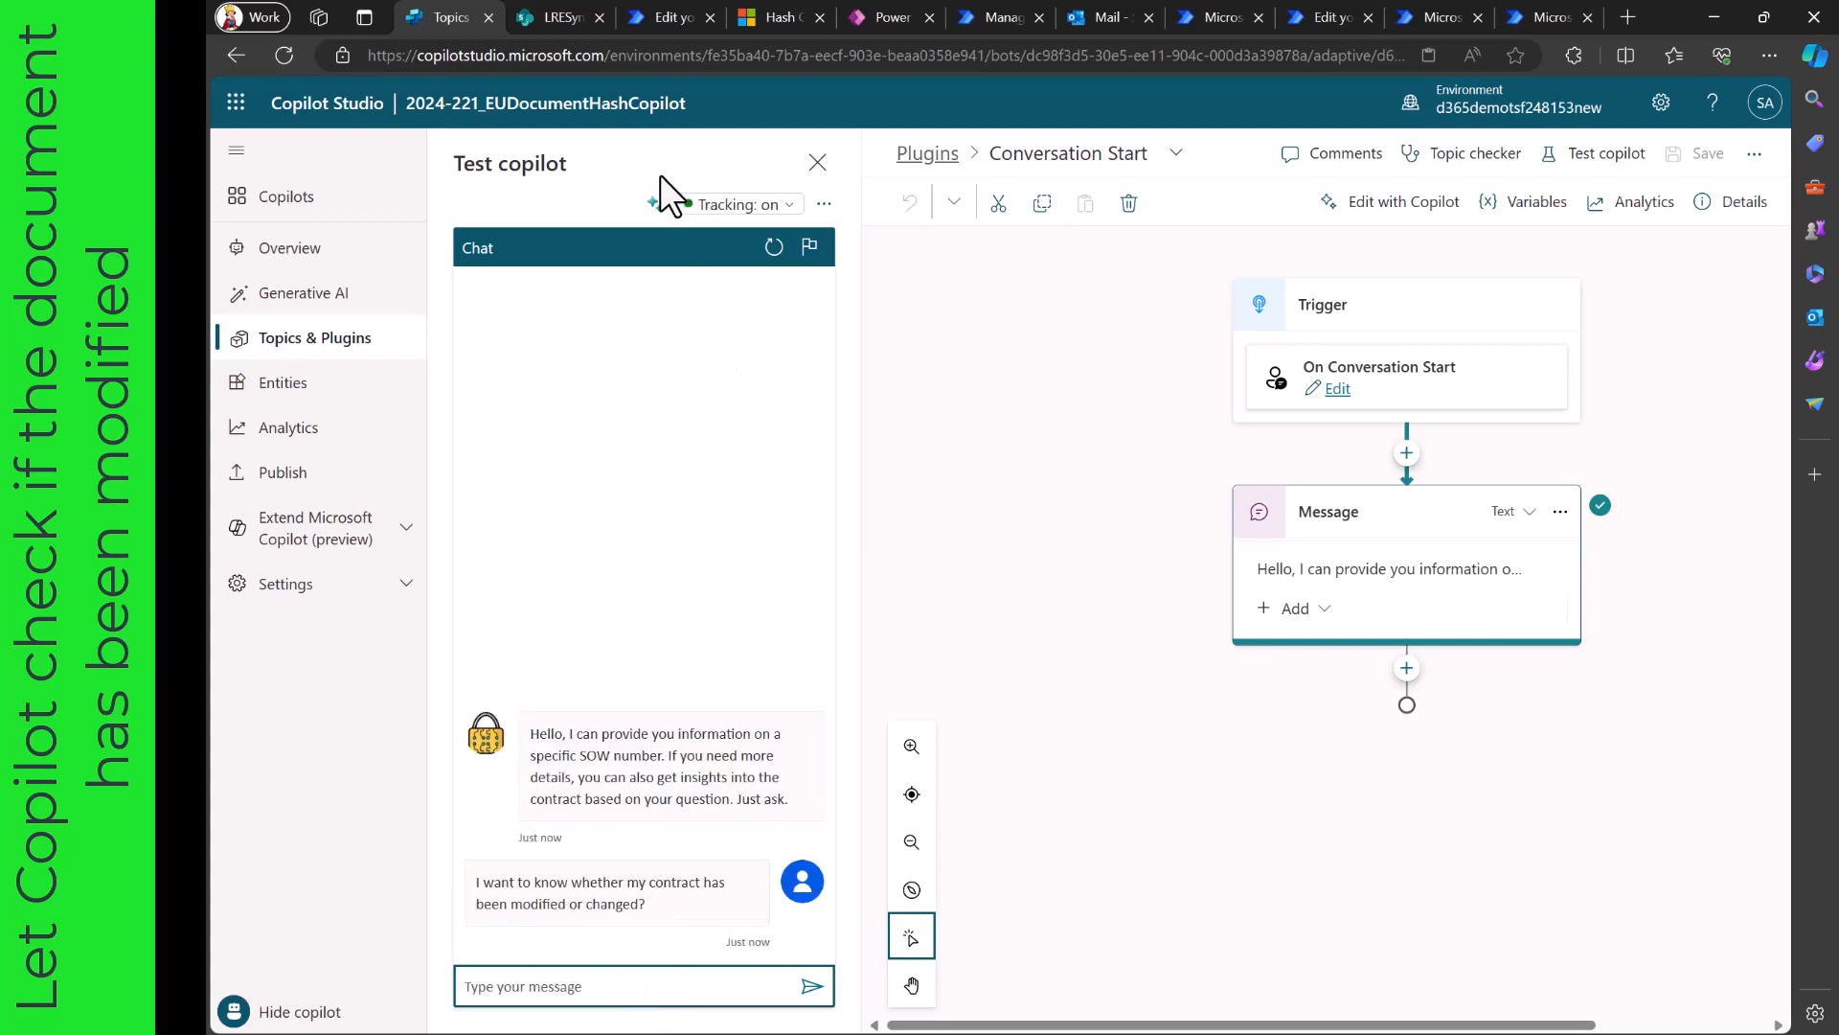
left_click(654, 203)
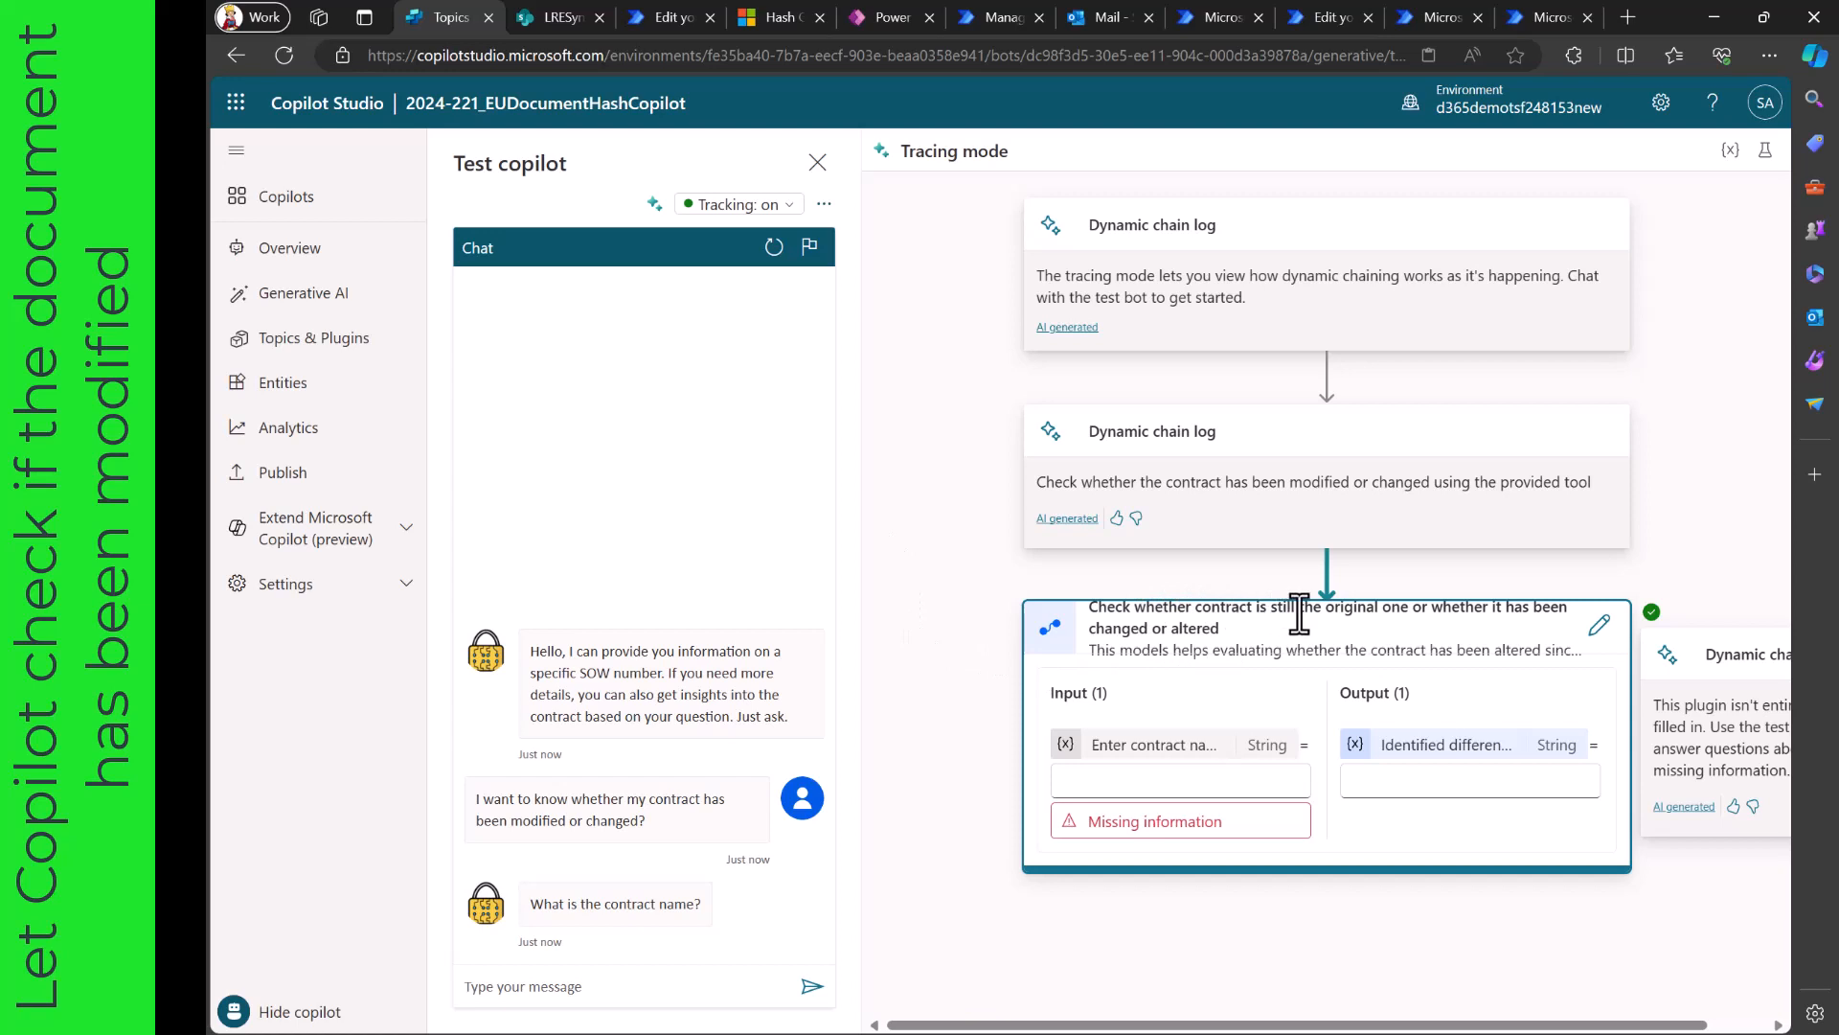
- Answer the copilot's question about the contract name with Contract6
left_click(692, 987)
type("Contract6")
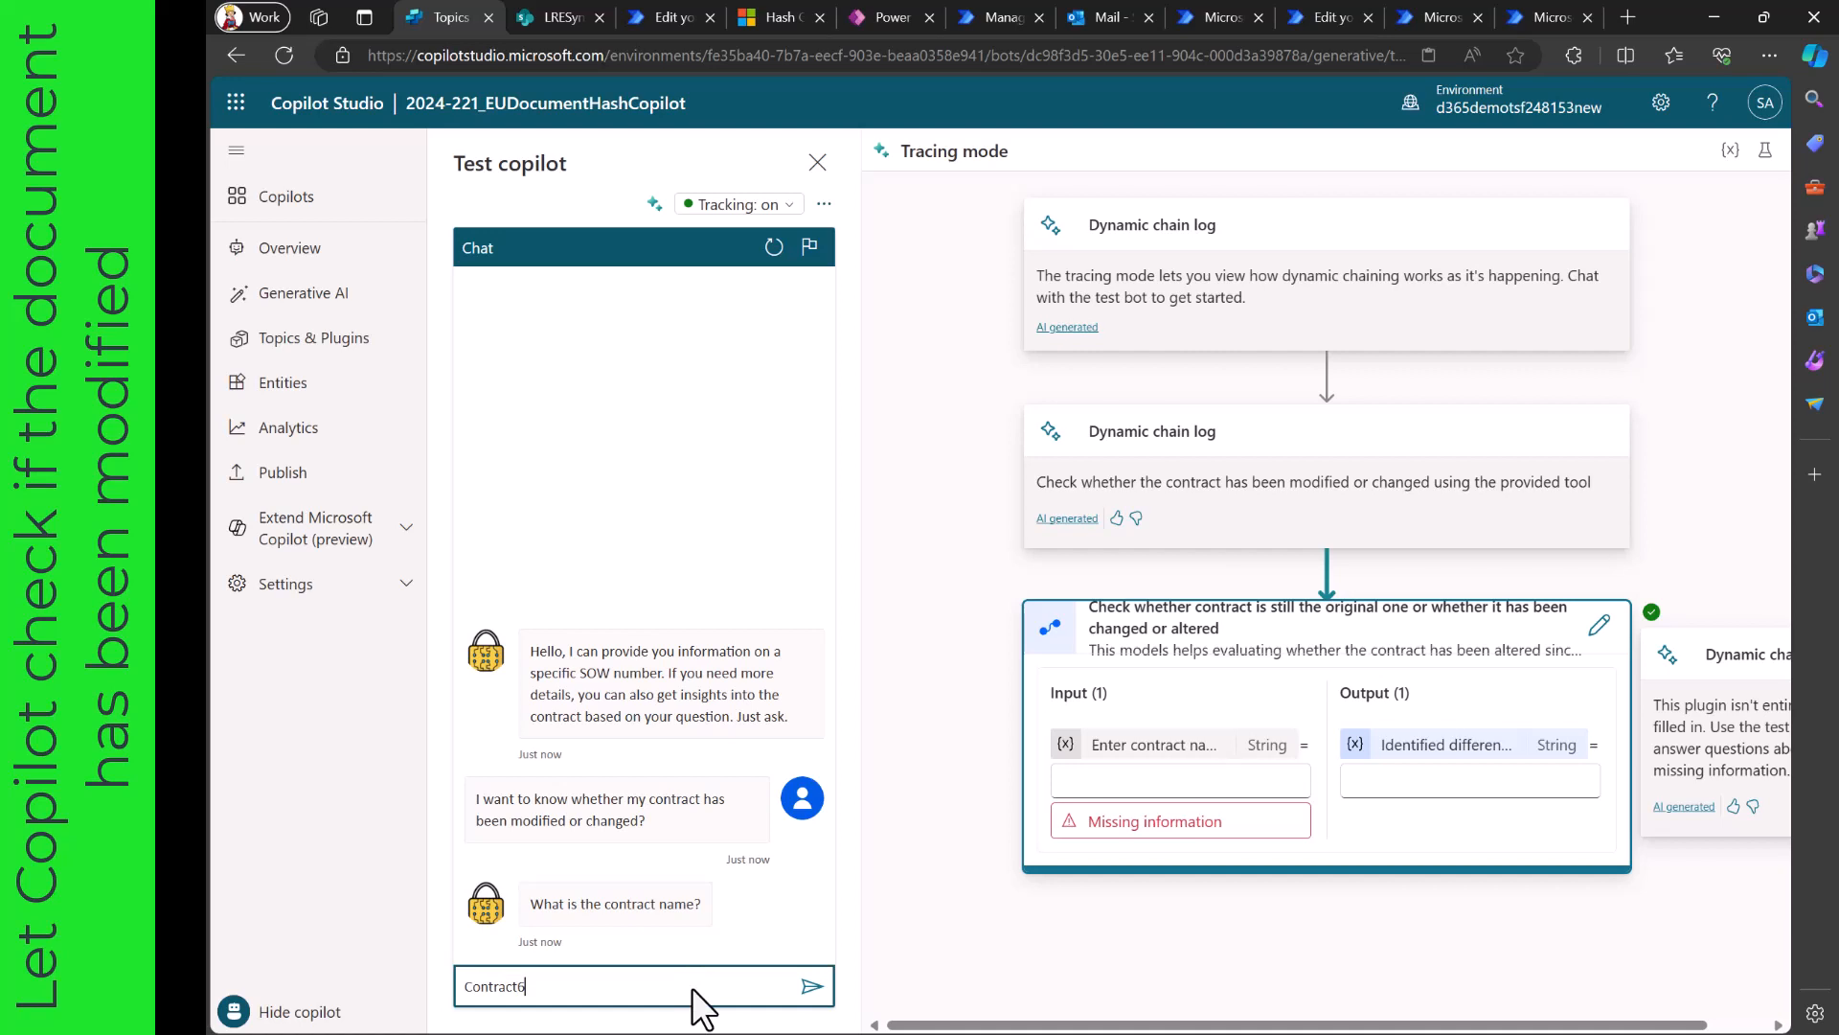
key("Return")
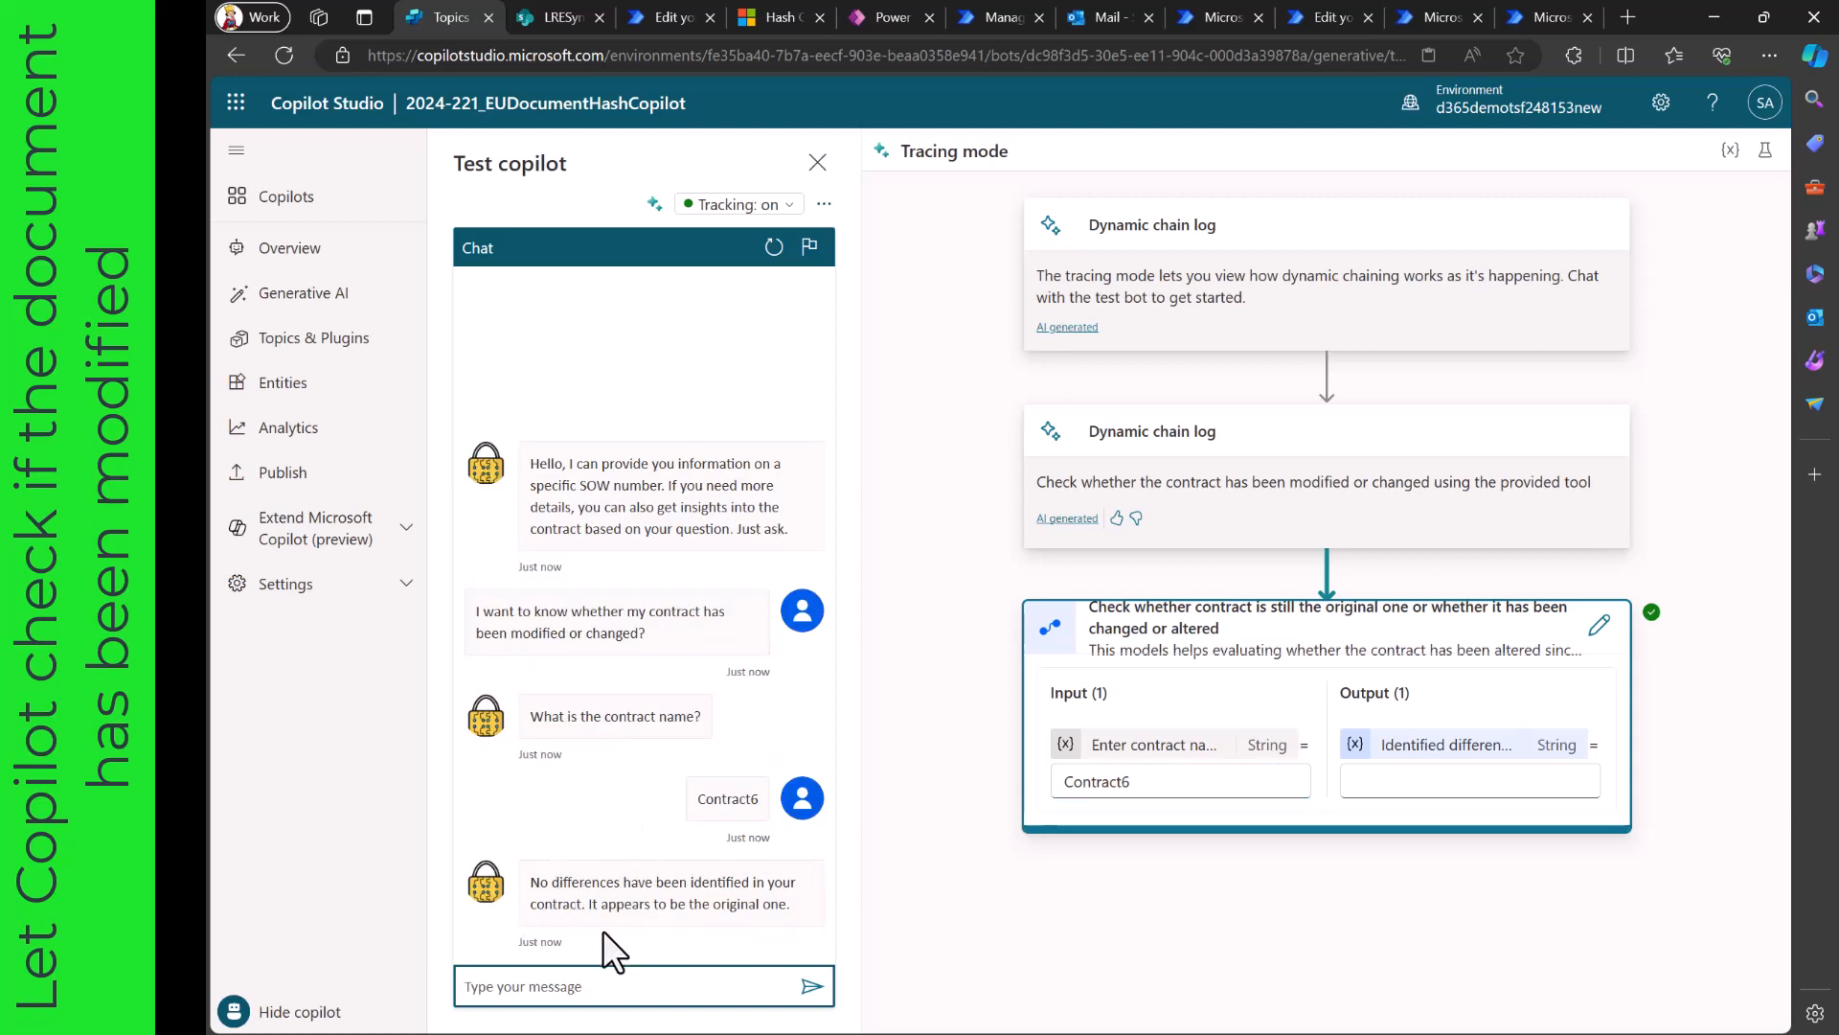
- Switch to the SharePoint contracts library, highlight the Engagement Resources heading in Contract6.pdf in yellow, save the changes and close the document
left_click(556, 12)
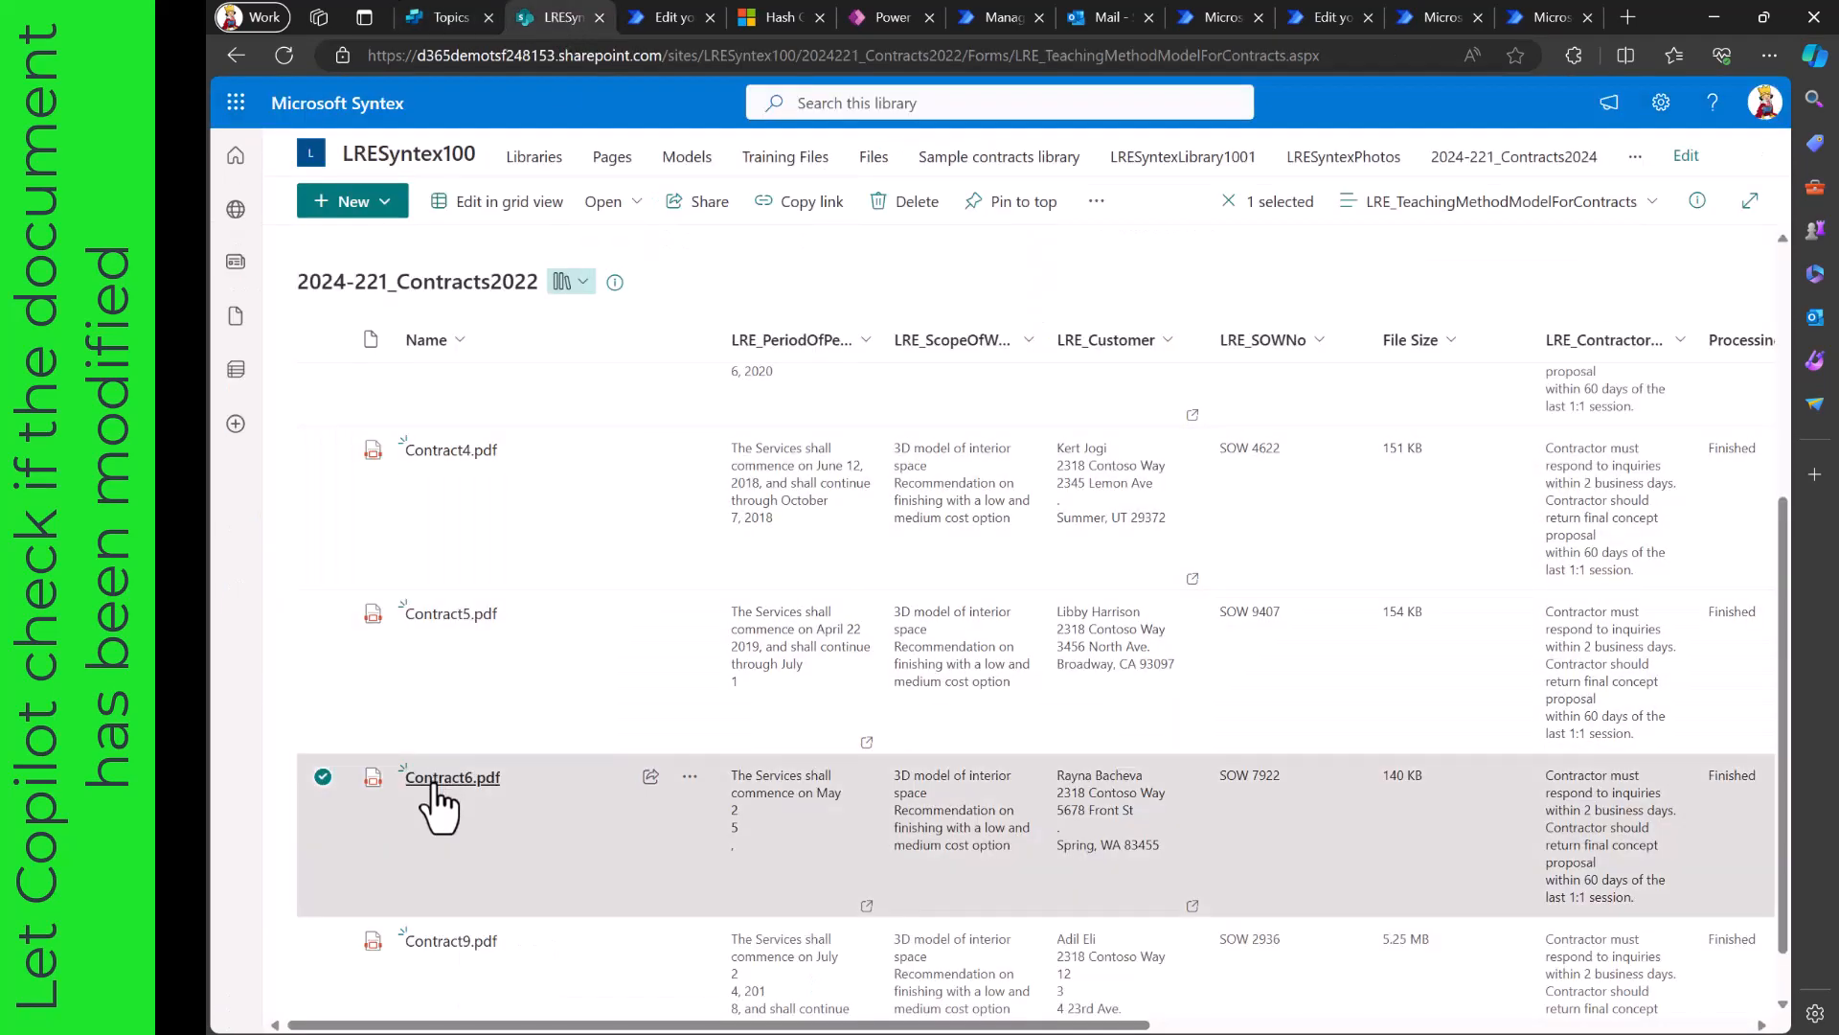
left_click(433, 780)
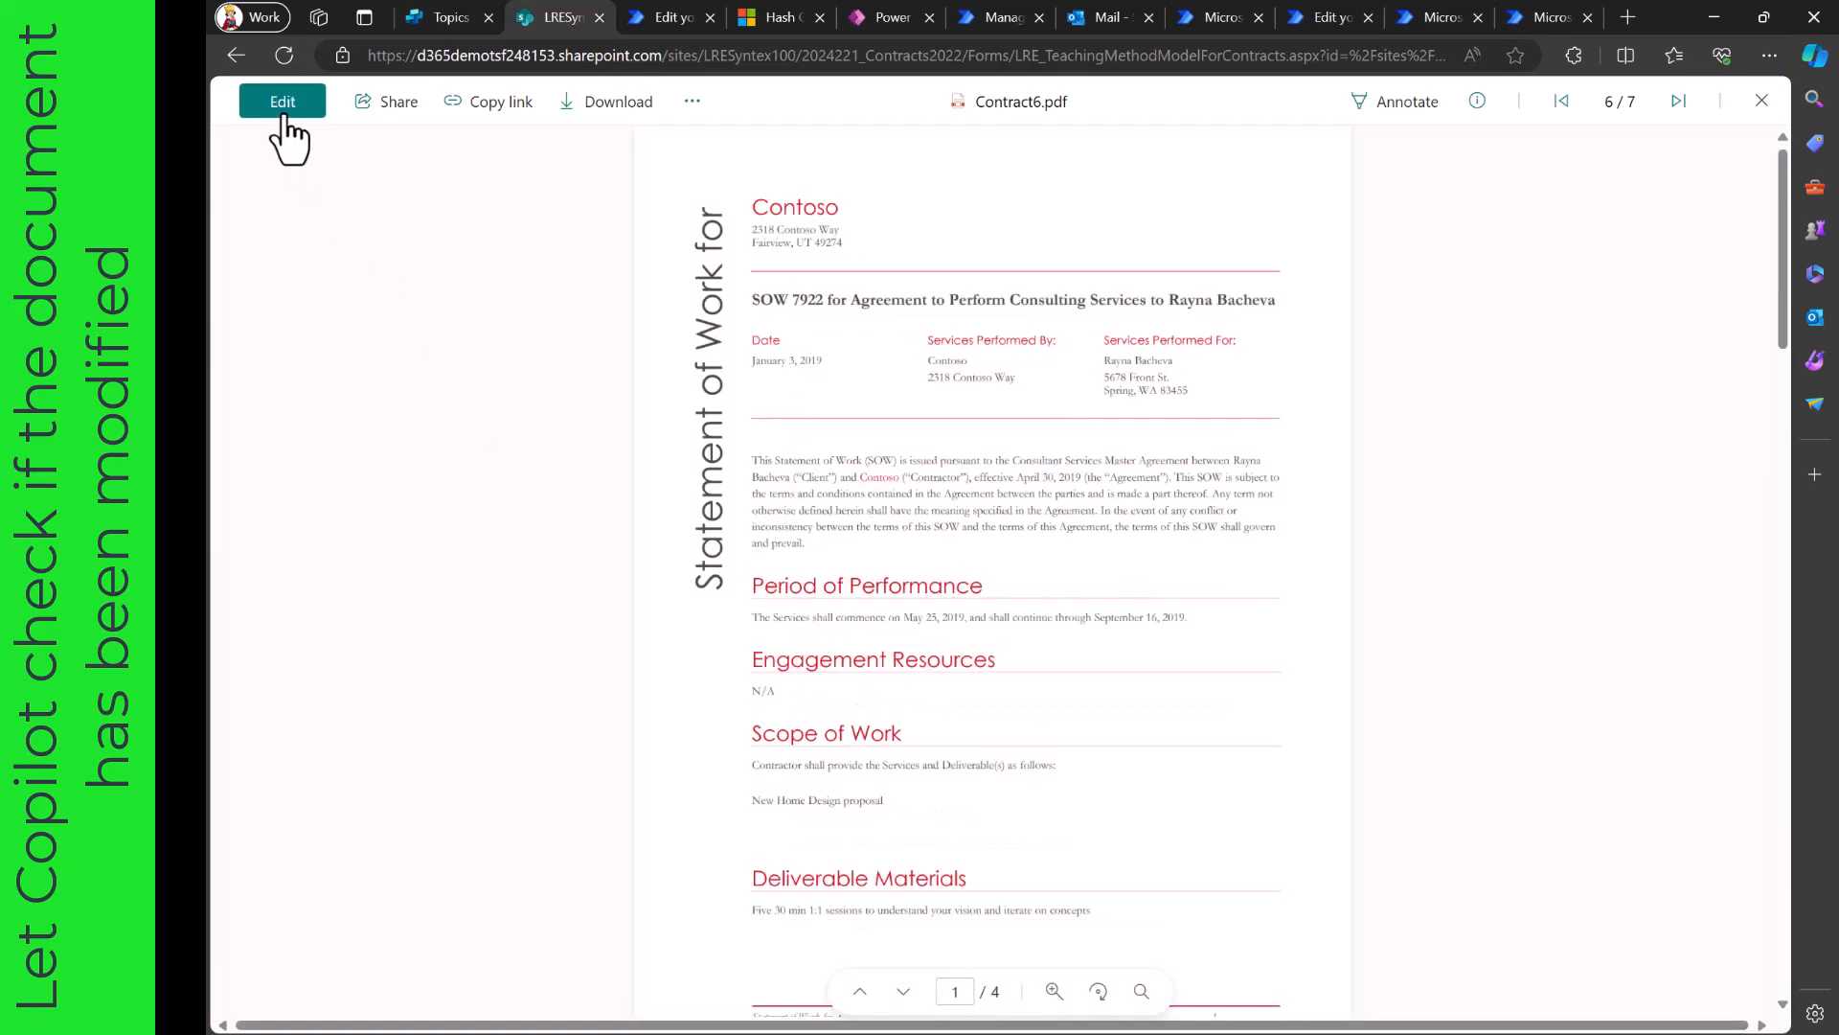
left_click(284, 117)
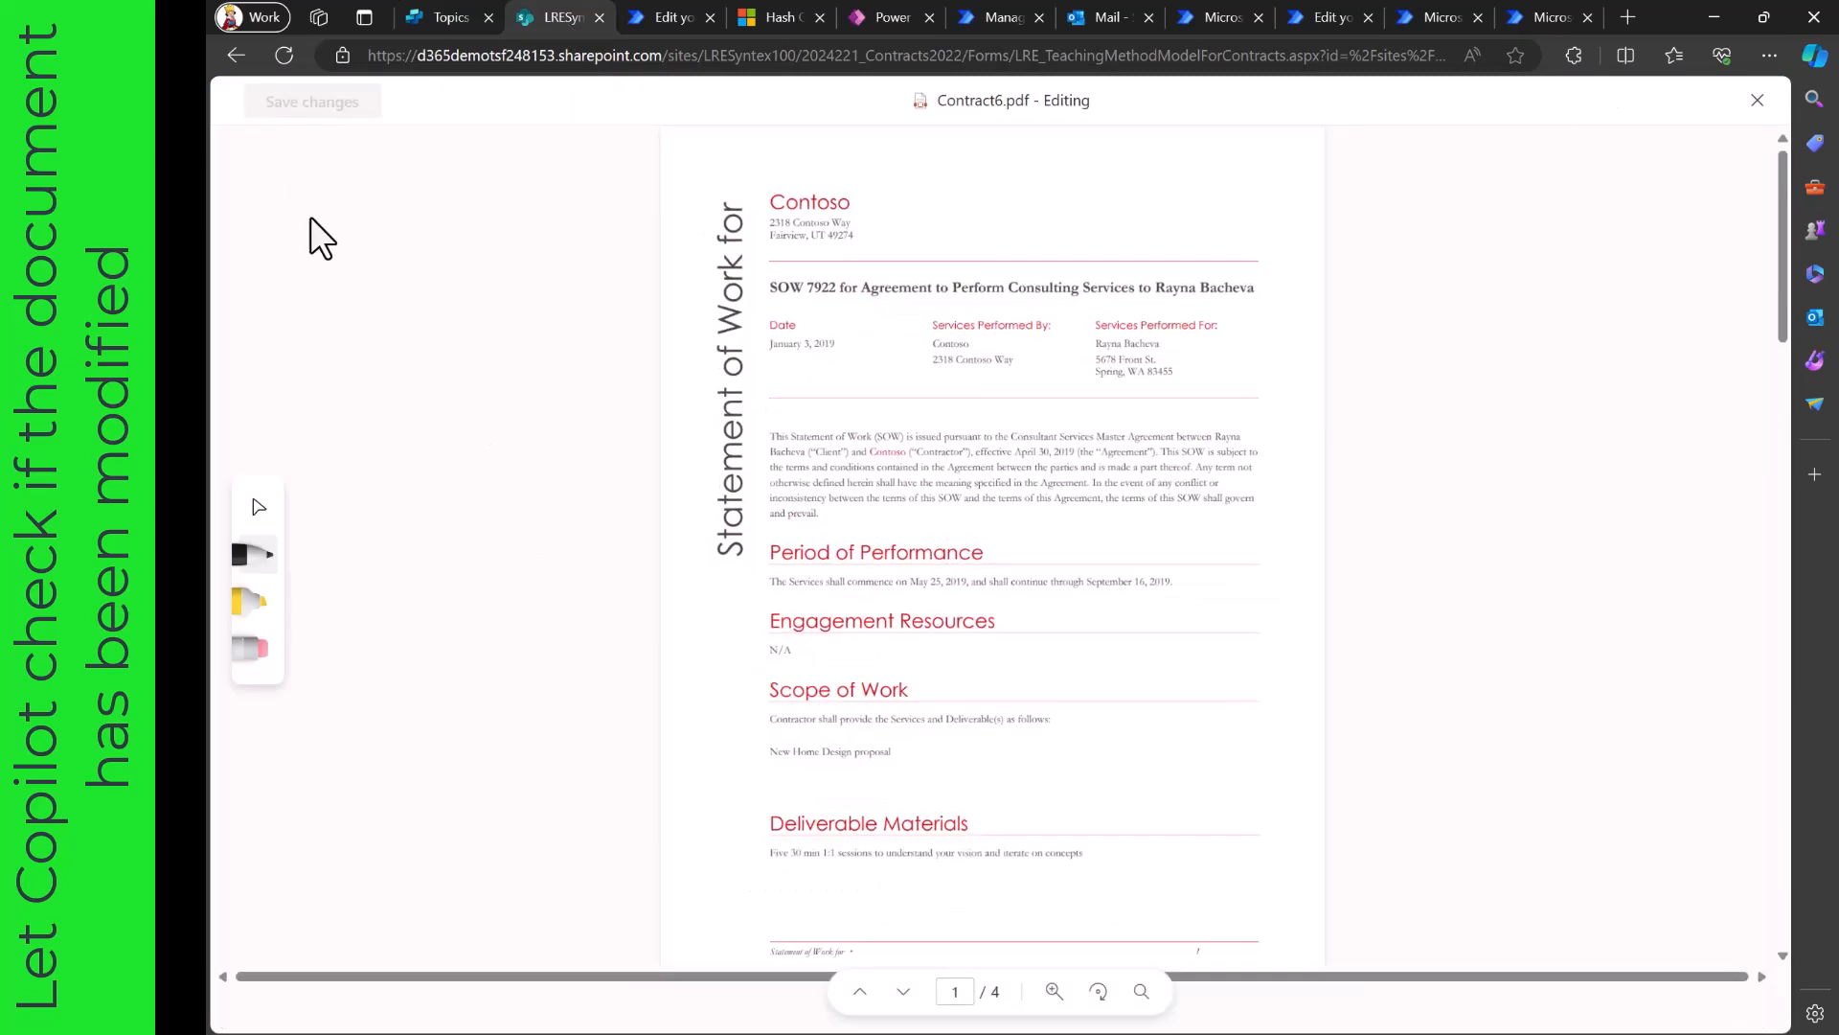
left_click(254, 618)
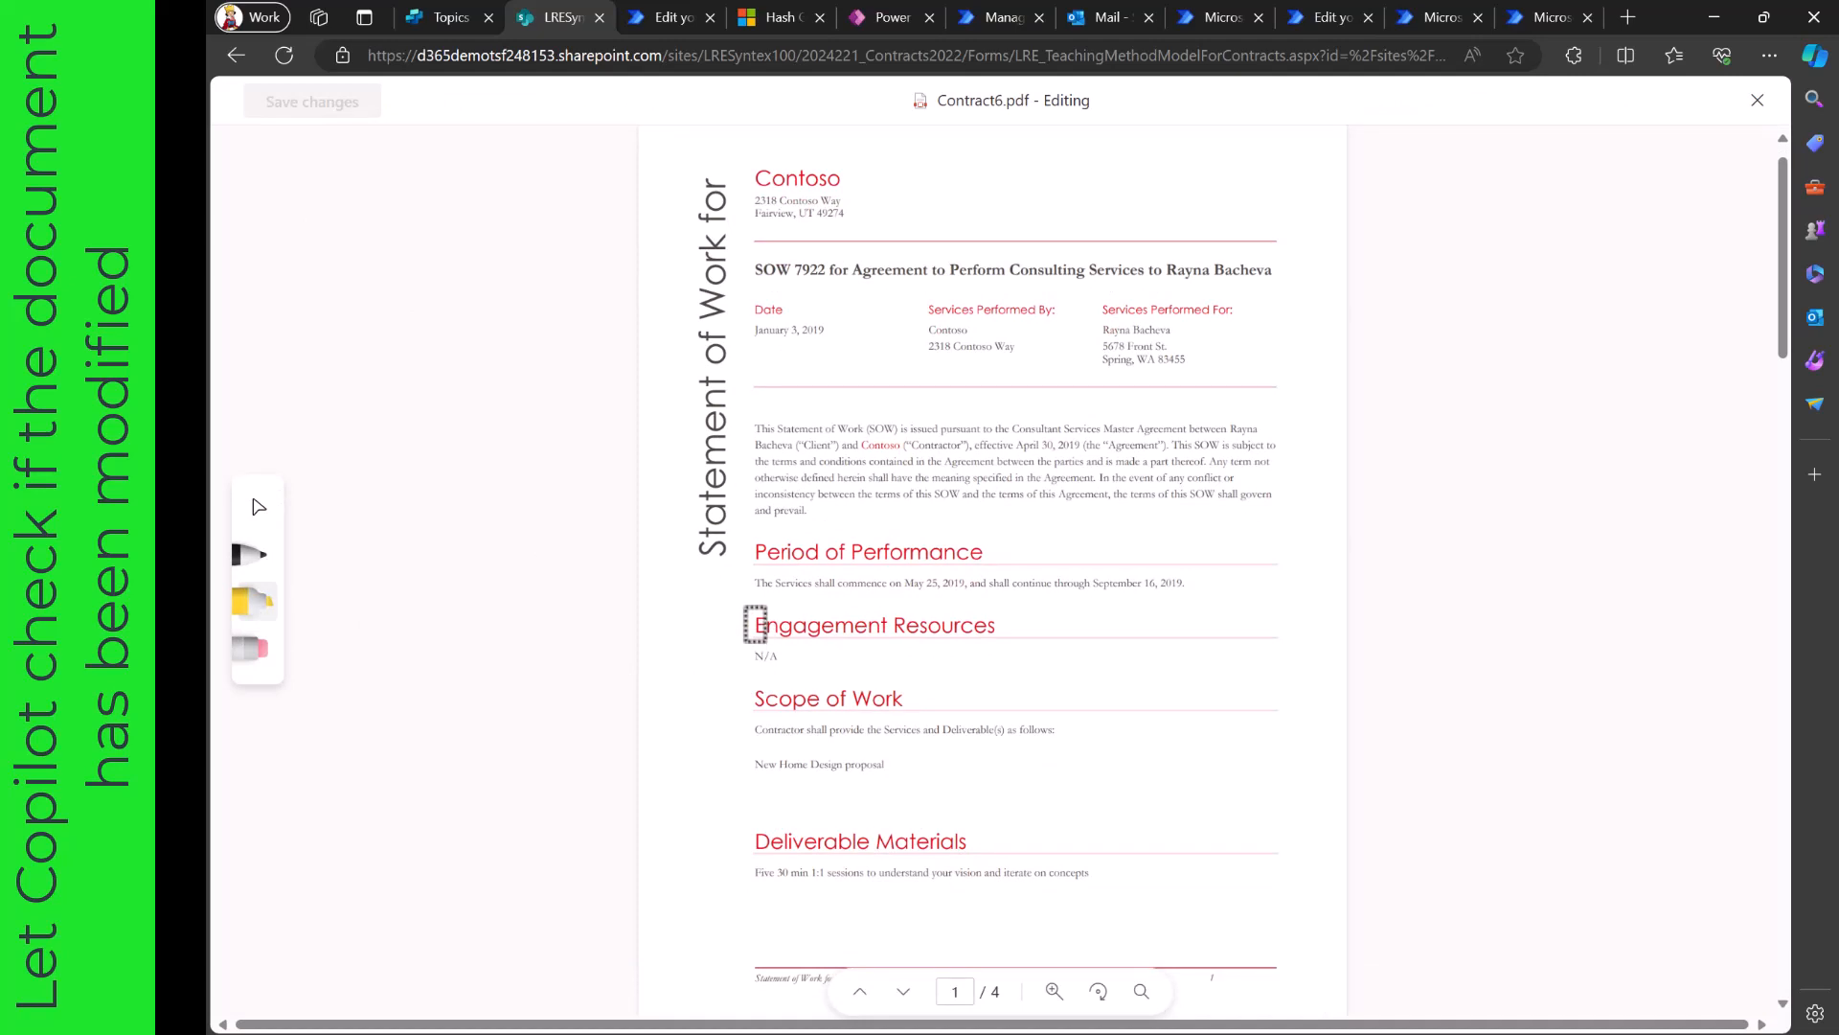
left_click_drag(755, 624, 1016, 621)
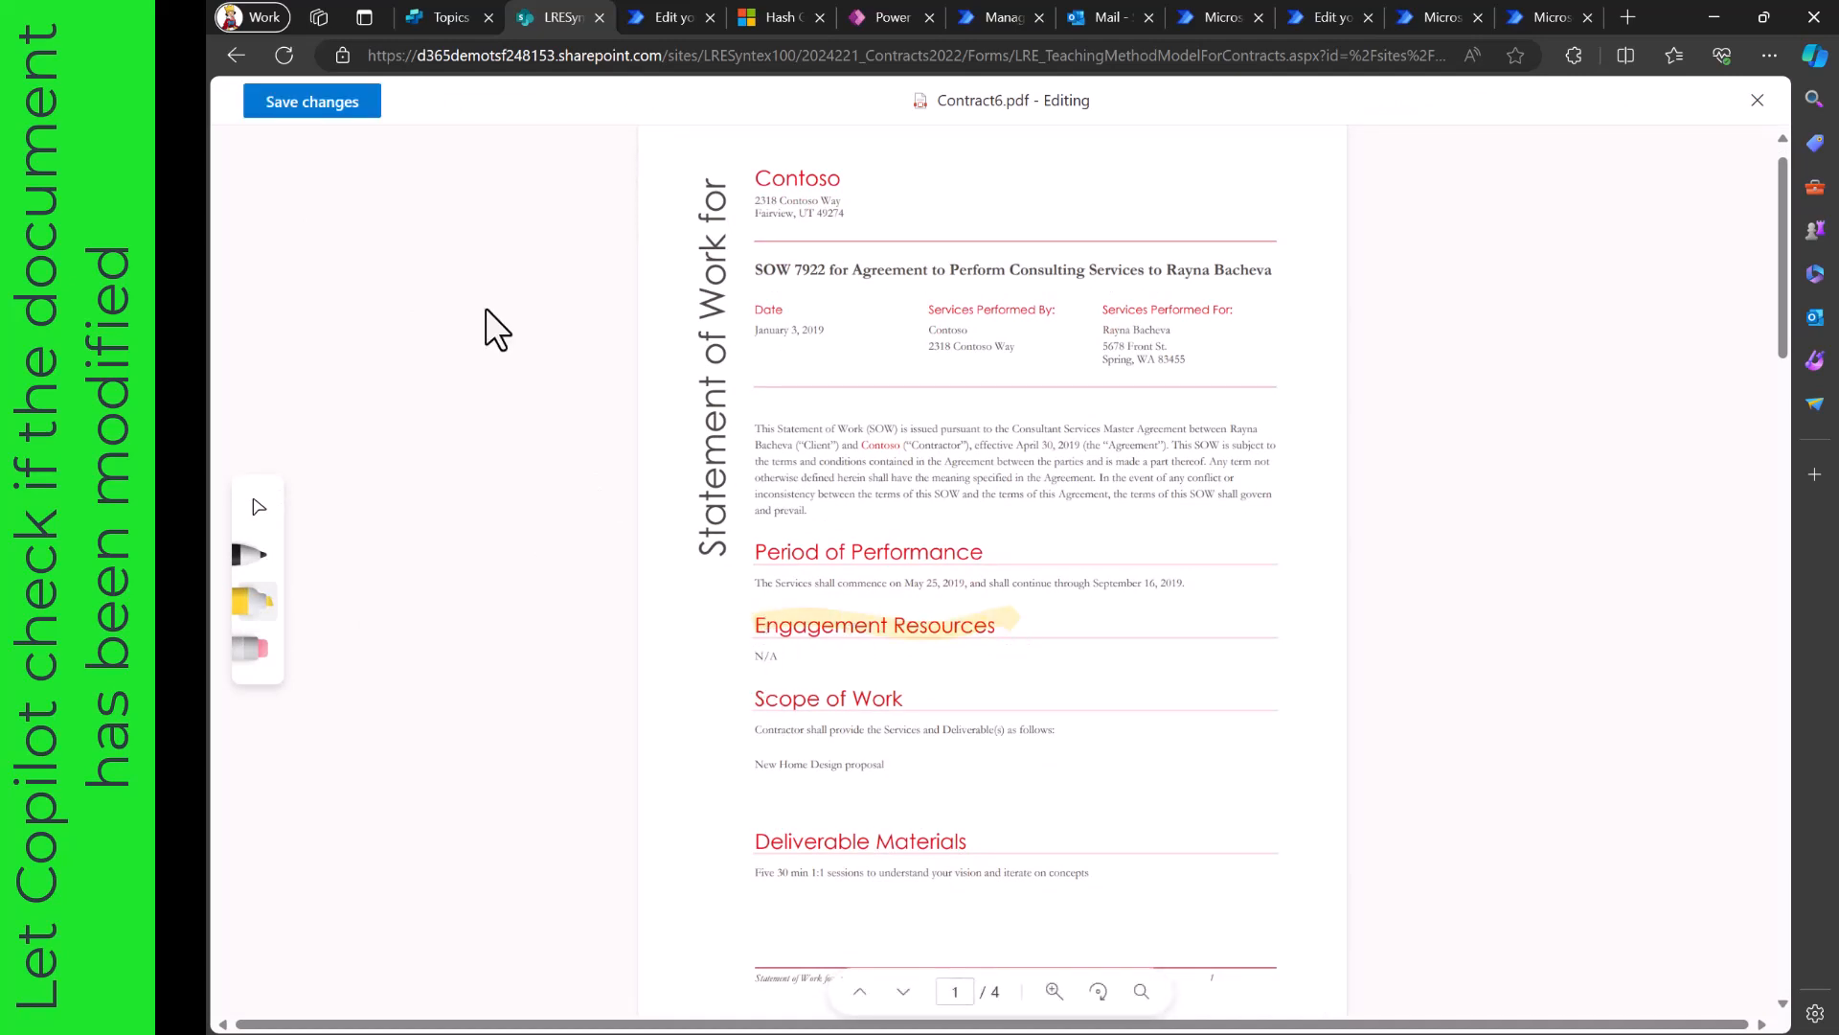
left_click(341, 102)
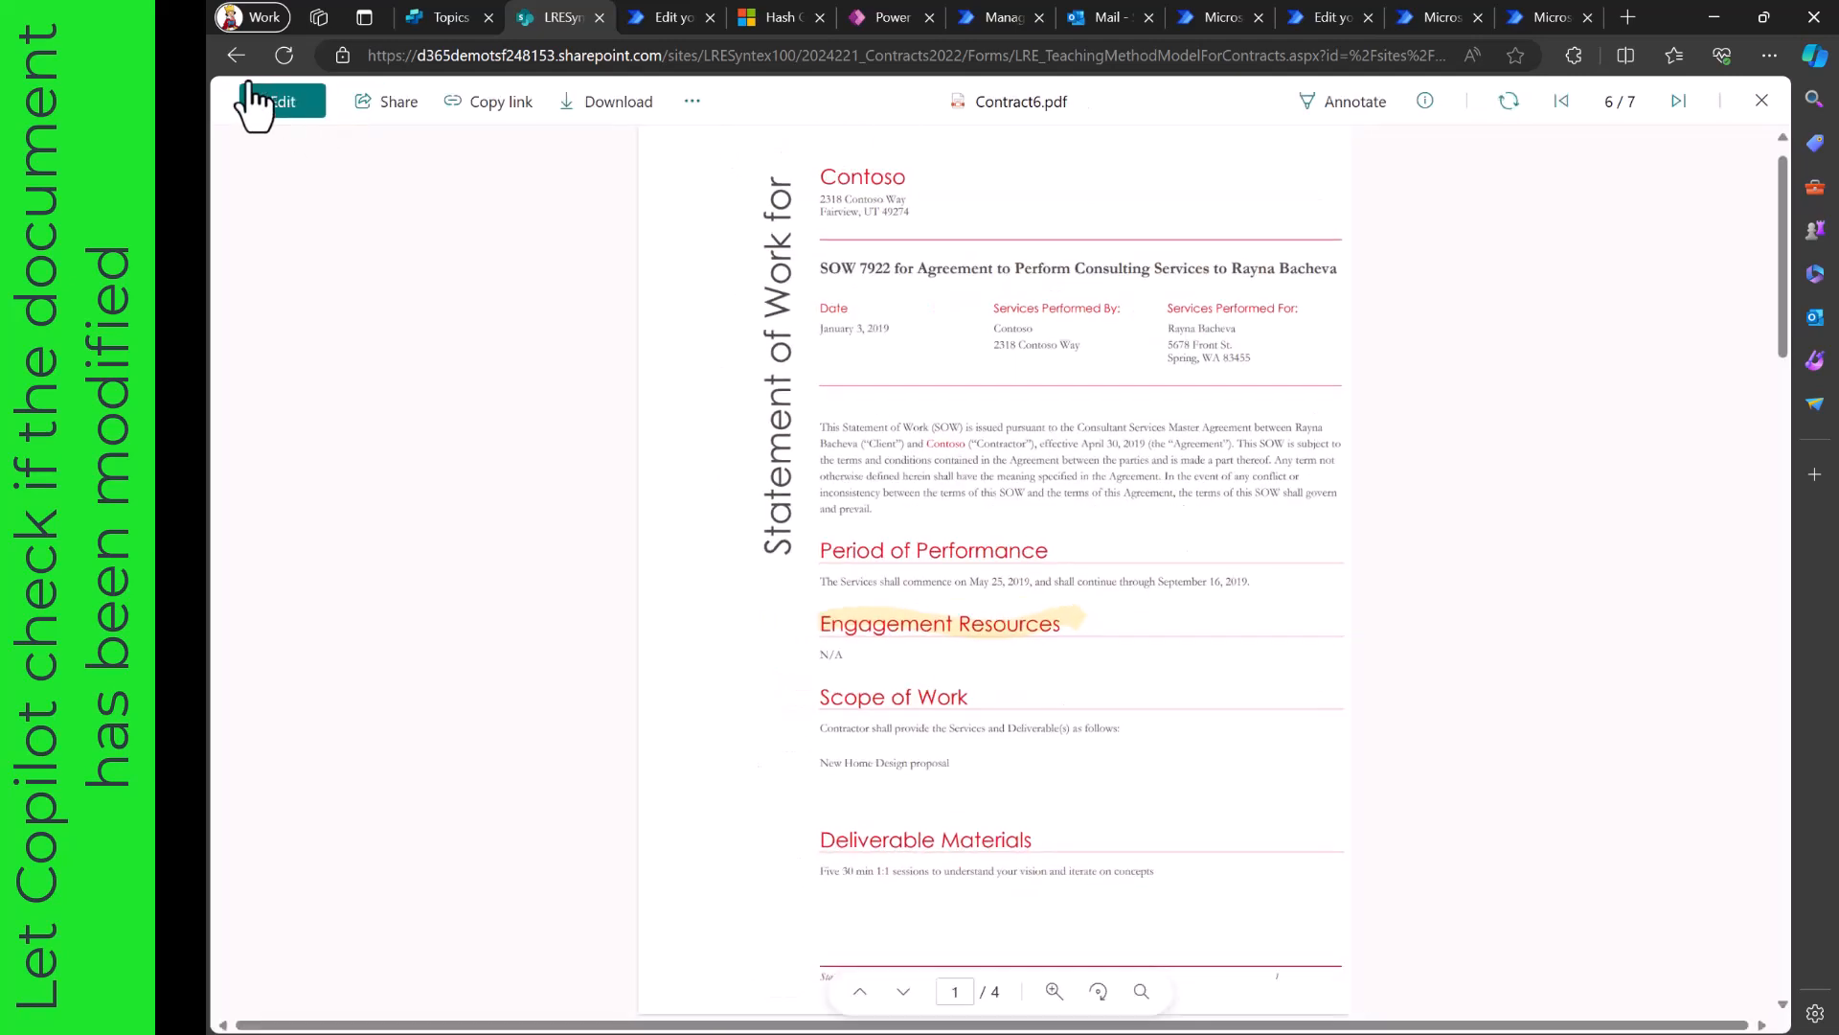
left_click(1762, 102)
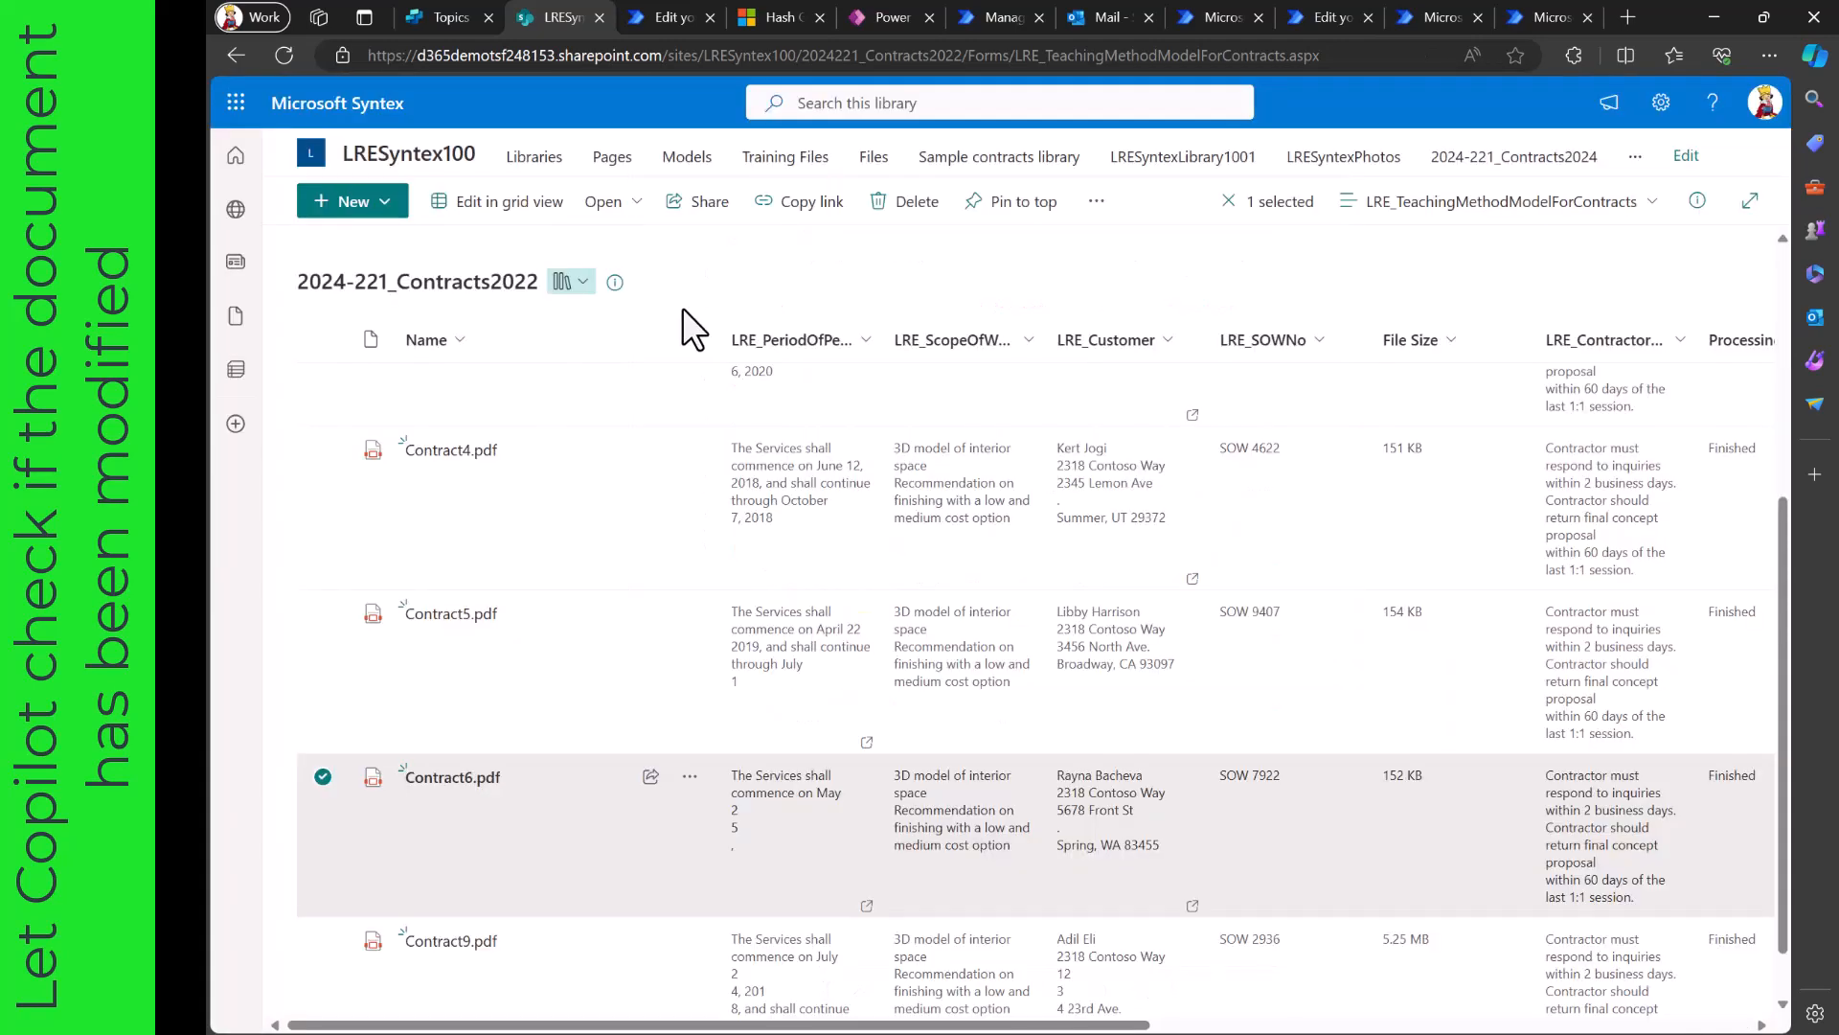
- Switch to Copilot Studio and resend the question "I want to know whether my contract has been modified or changed?" in the same chat
left_click(445, 8)
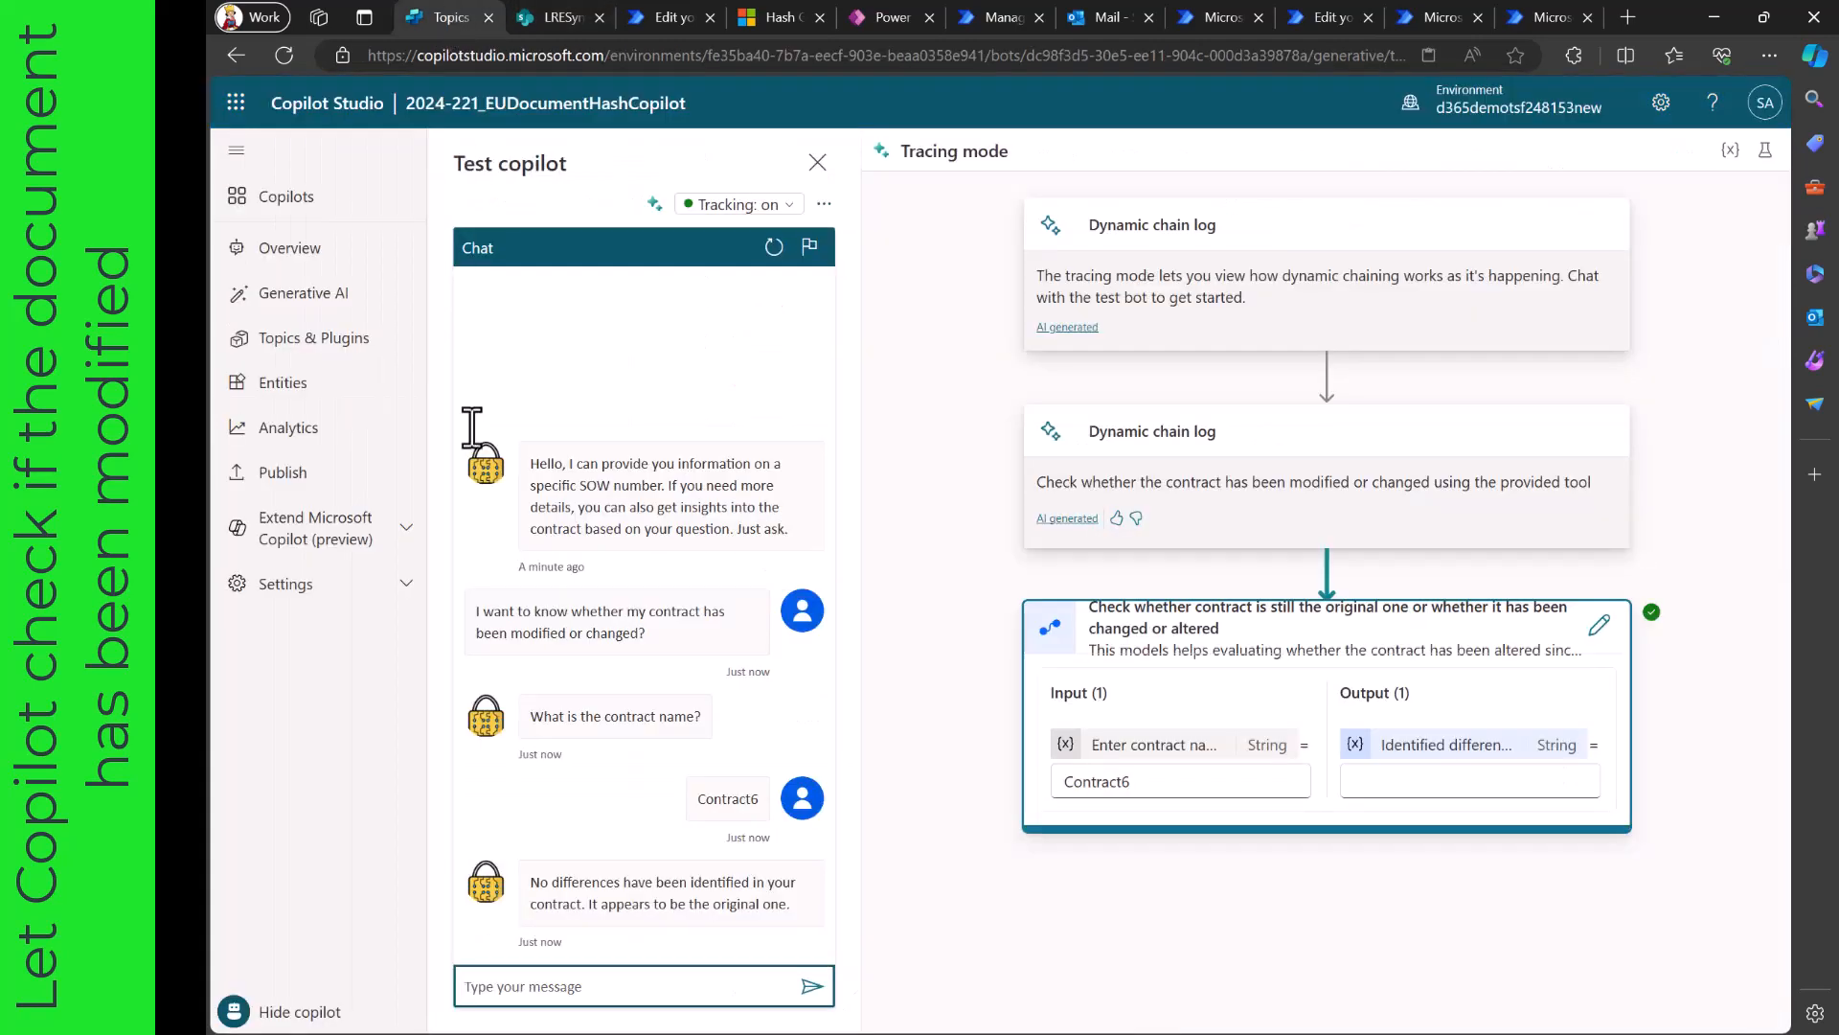
triple_click(560, 623)
key("ctrl+c")
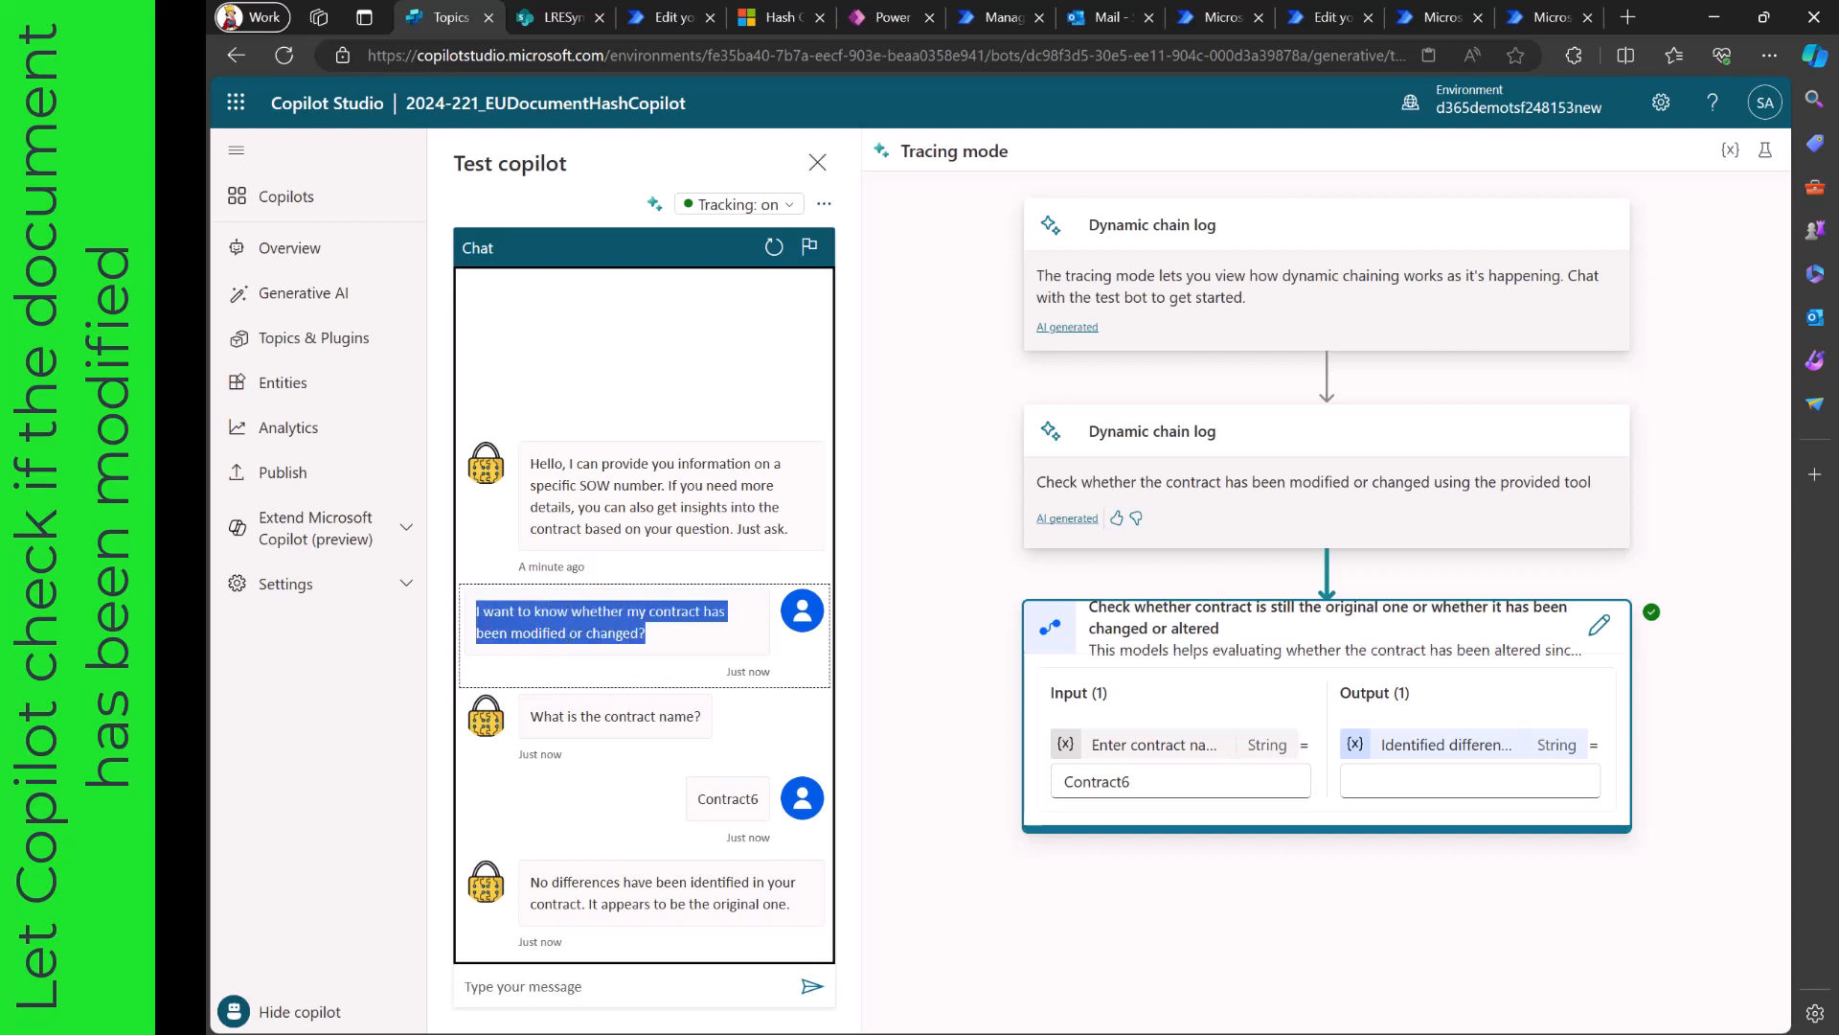
left_click(577, 986)
key("ctrl+v")
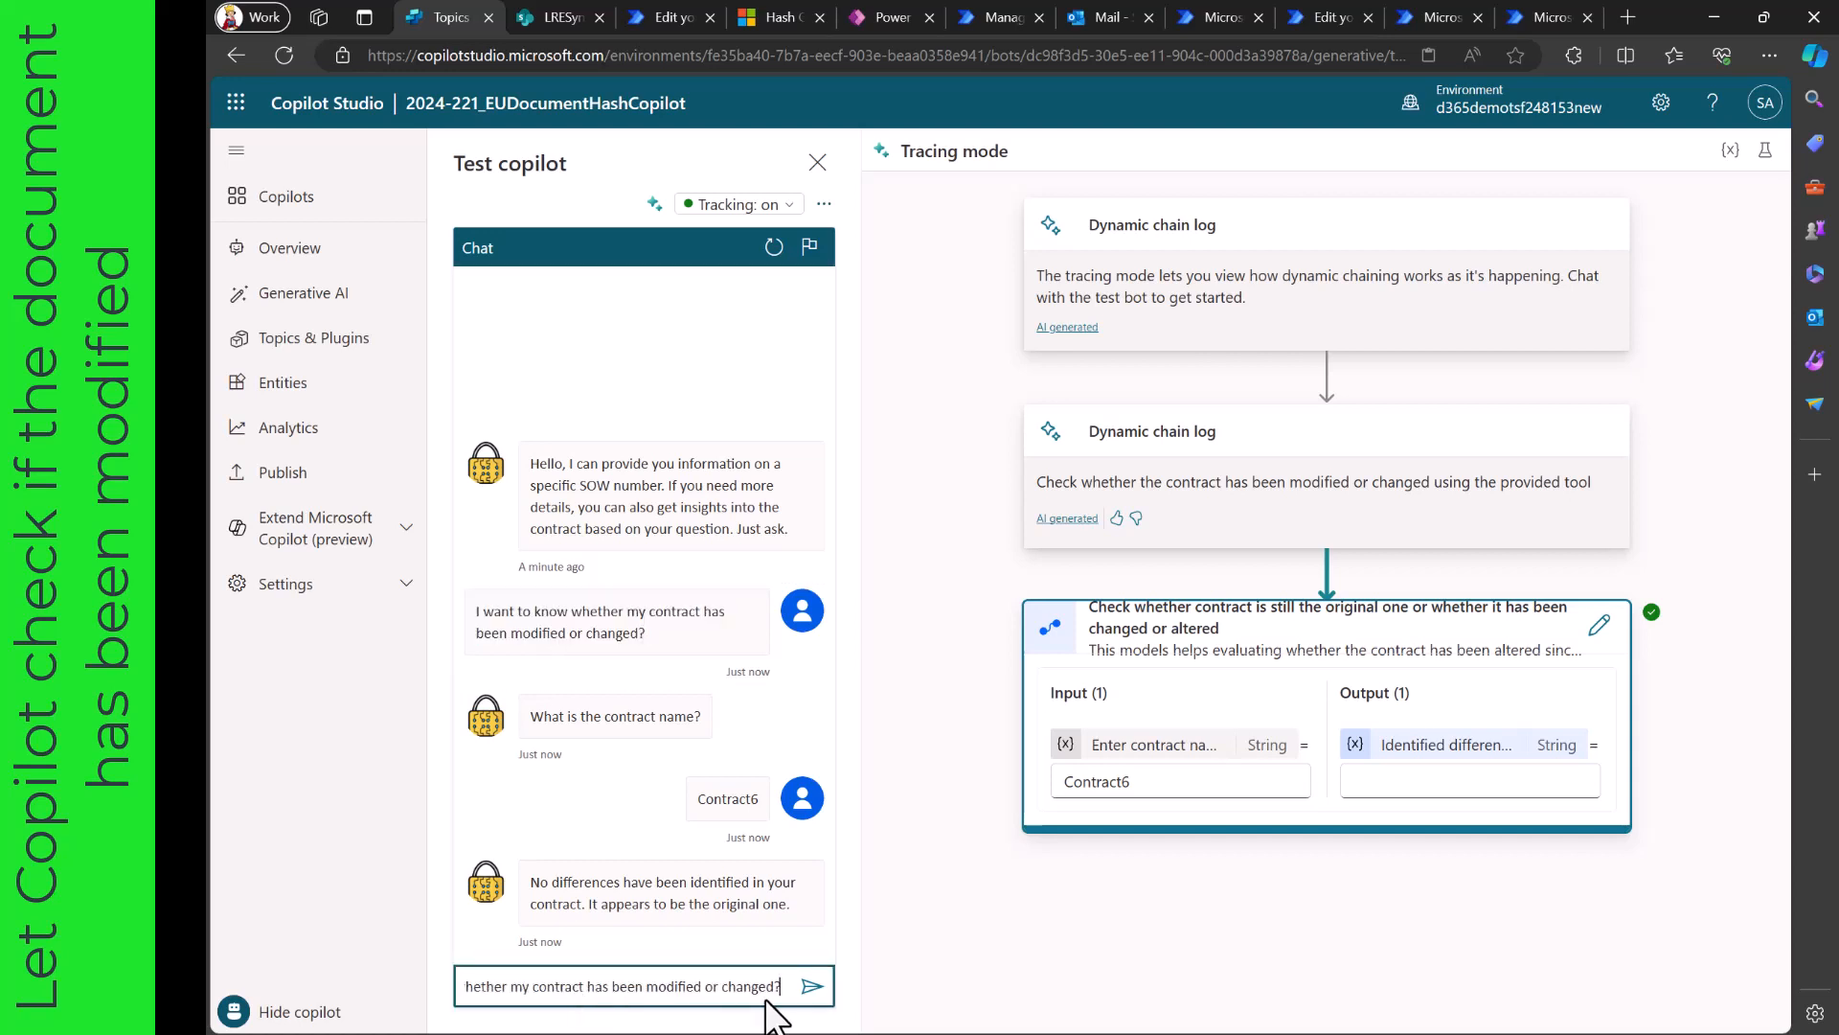
left_click(813, 987)
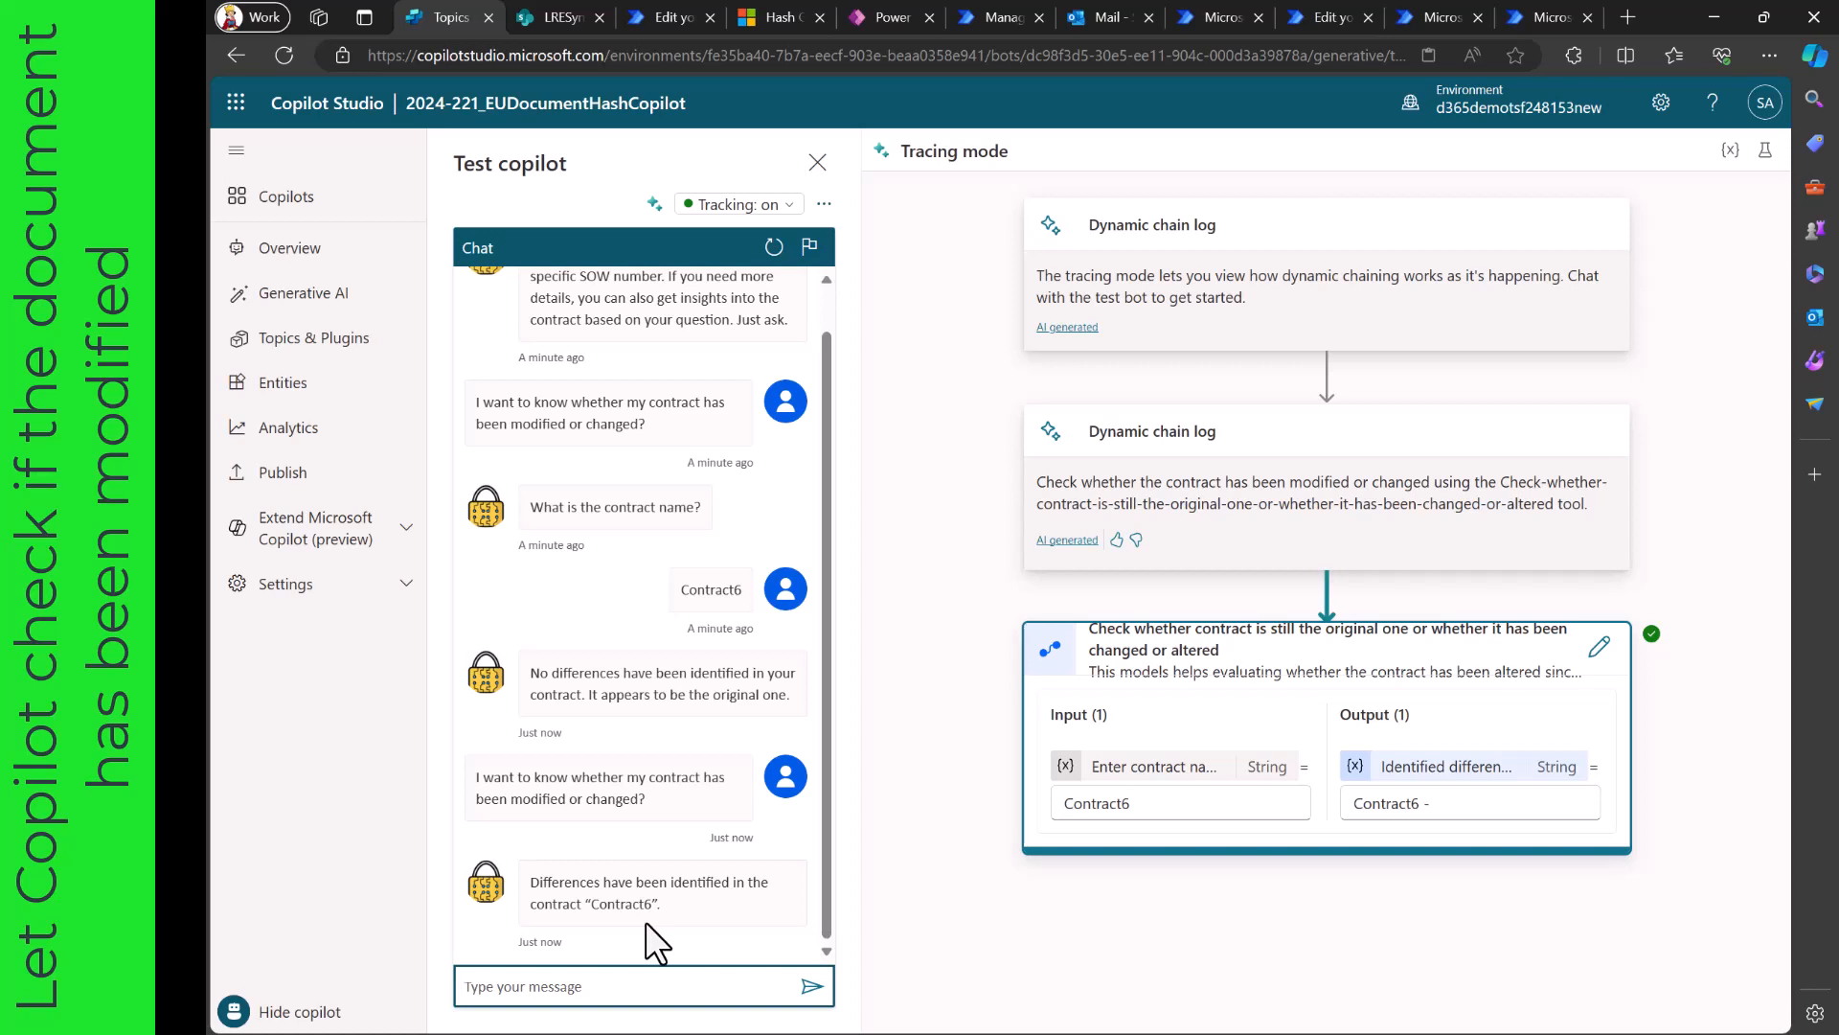
- Restart the test chat and display the copilot's Generative AI settings without the test pane
left_click(774, 247)
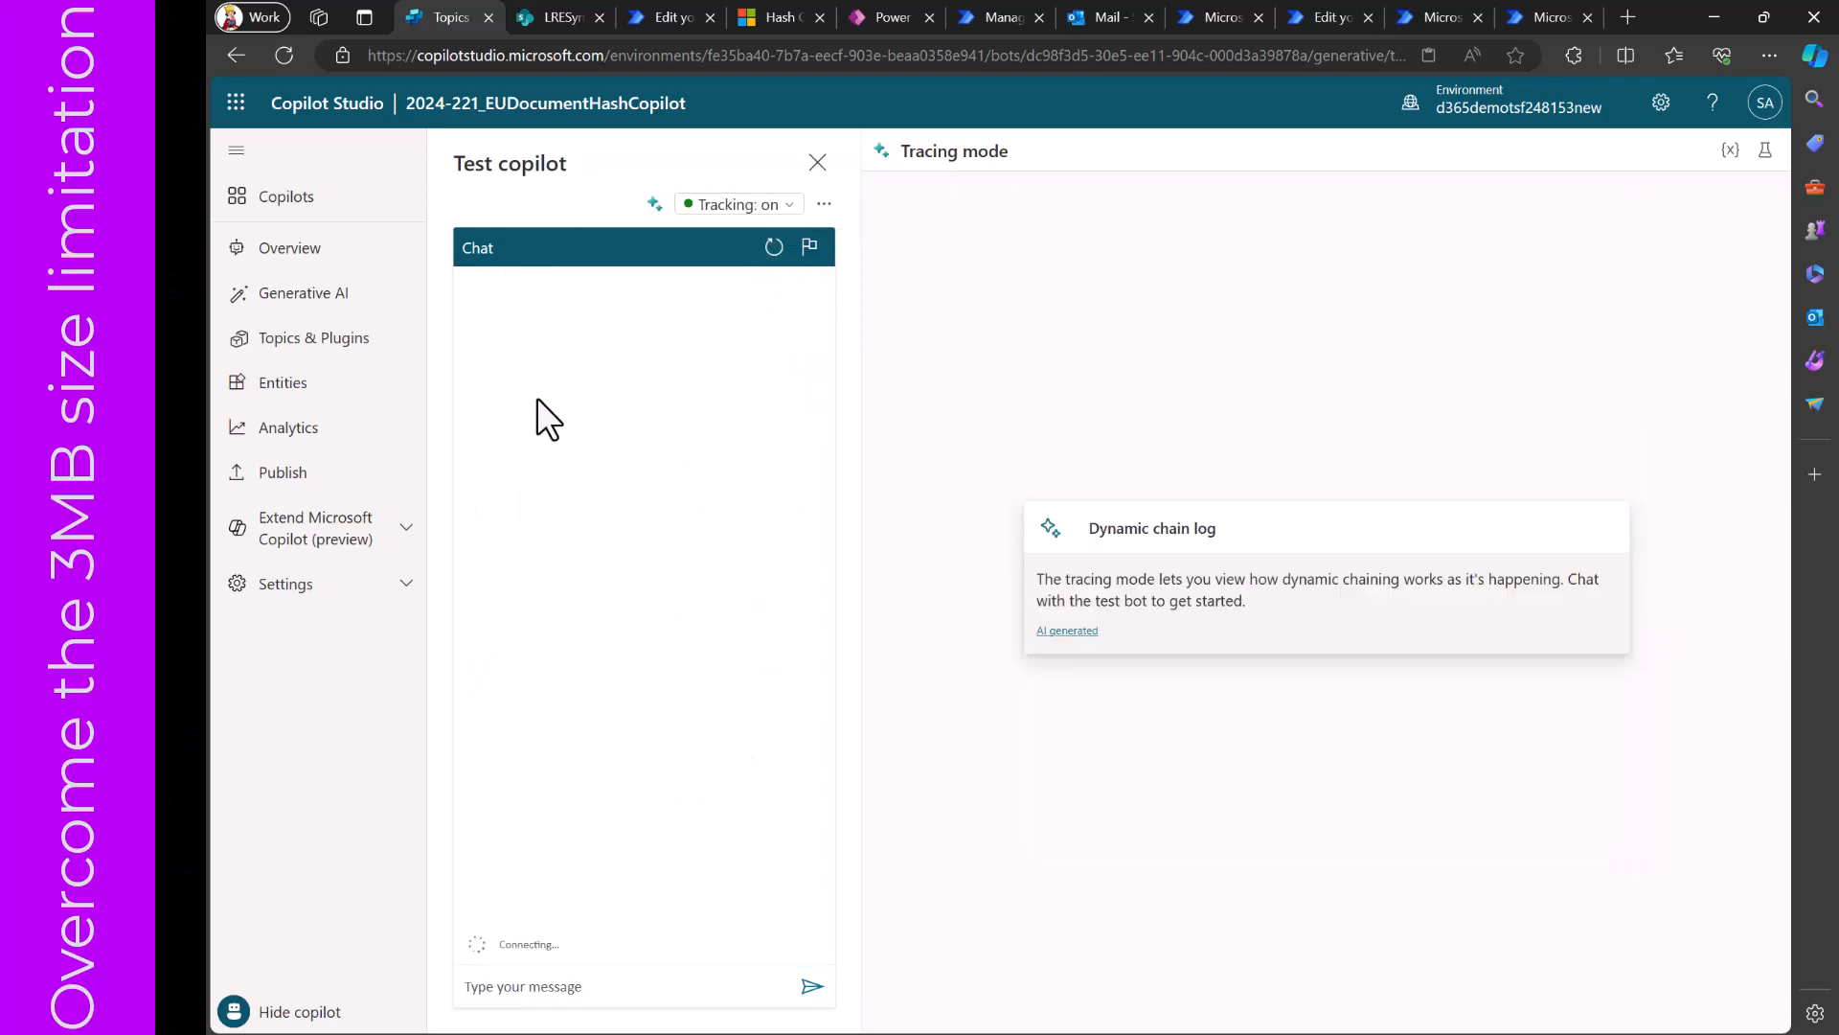
left_click(305, 331)
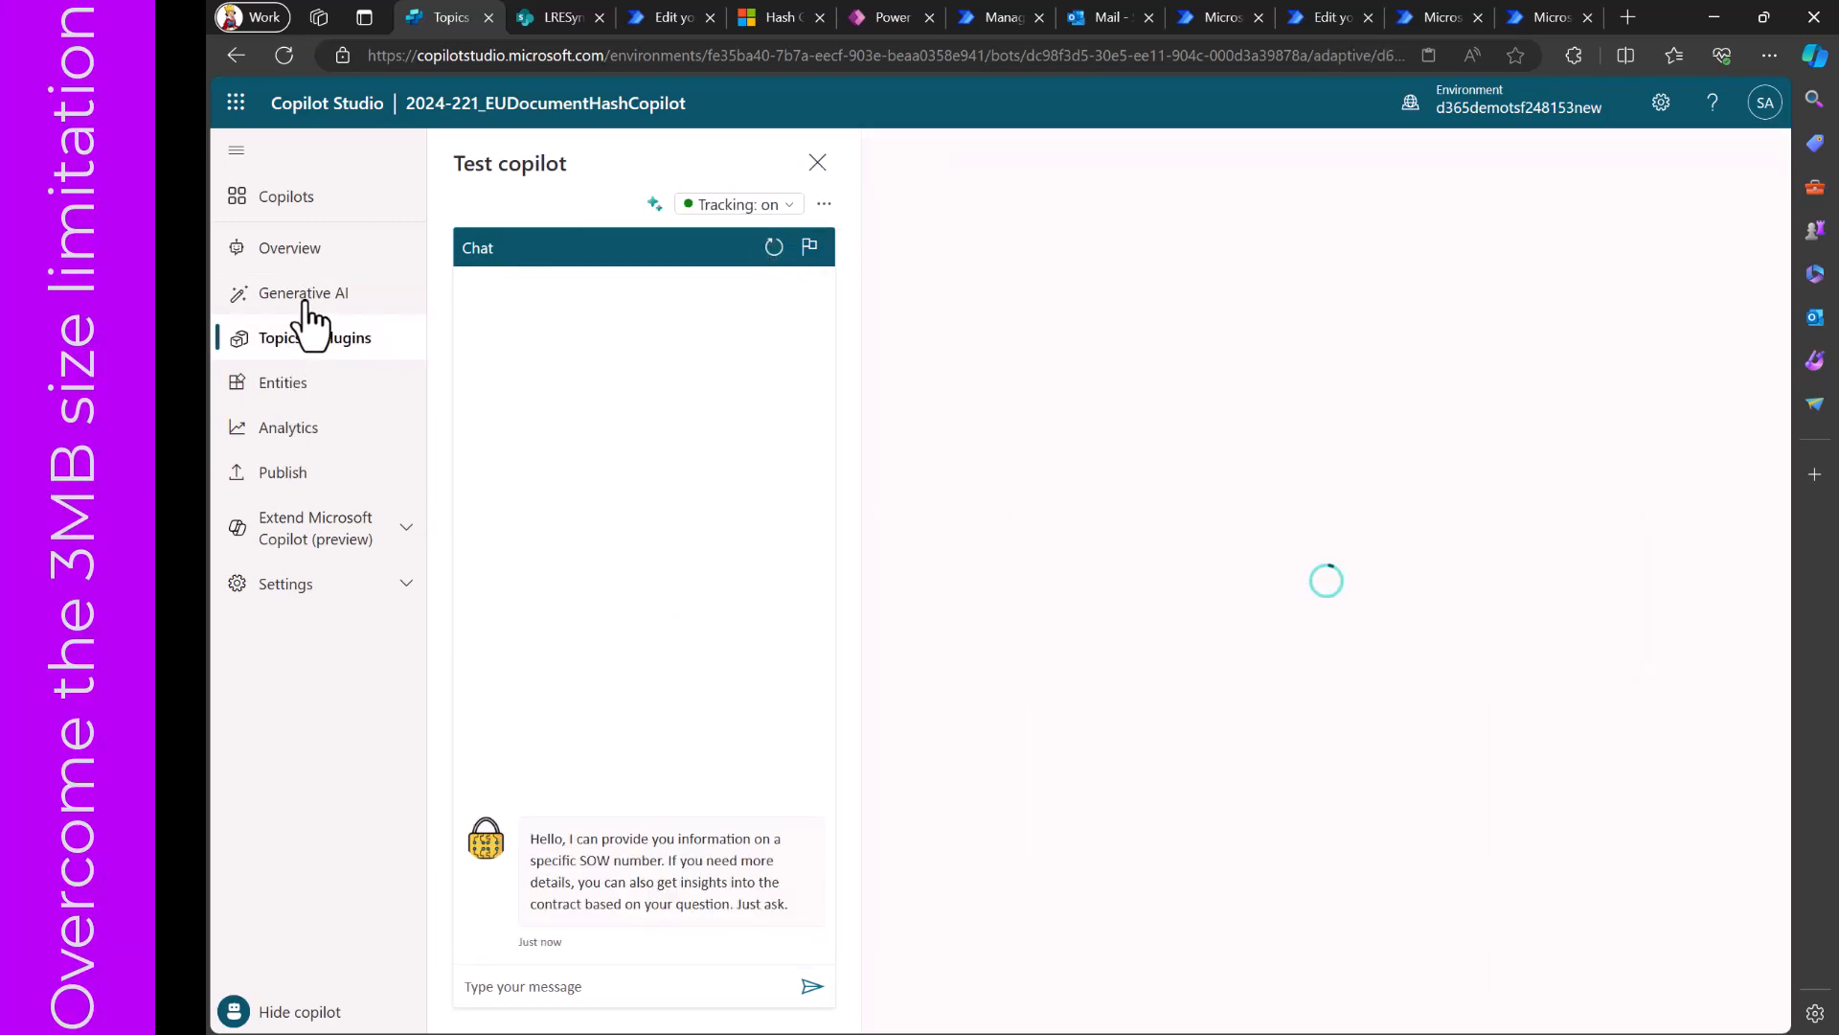
left_click(305, 295)
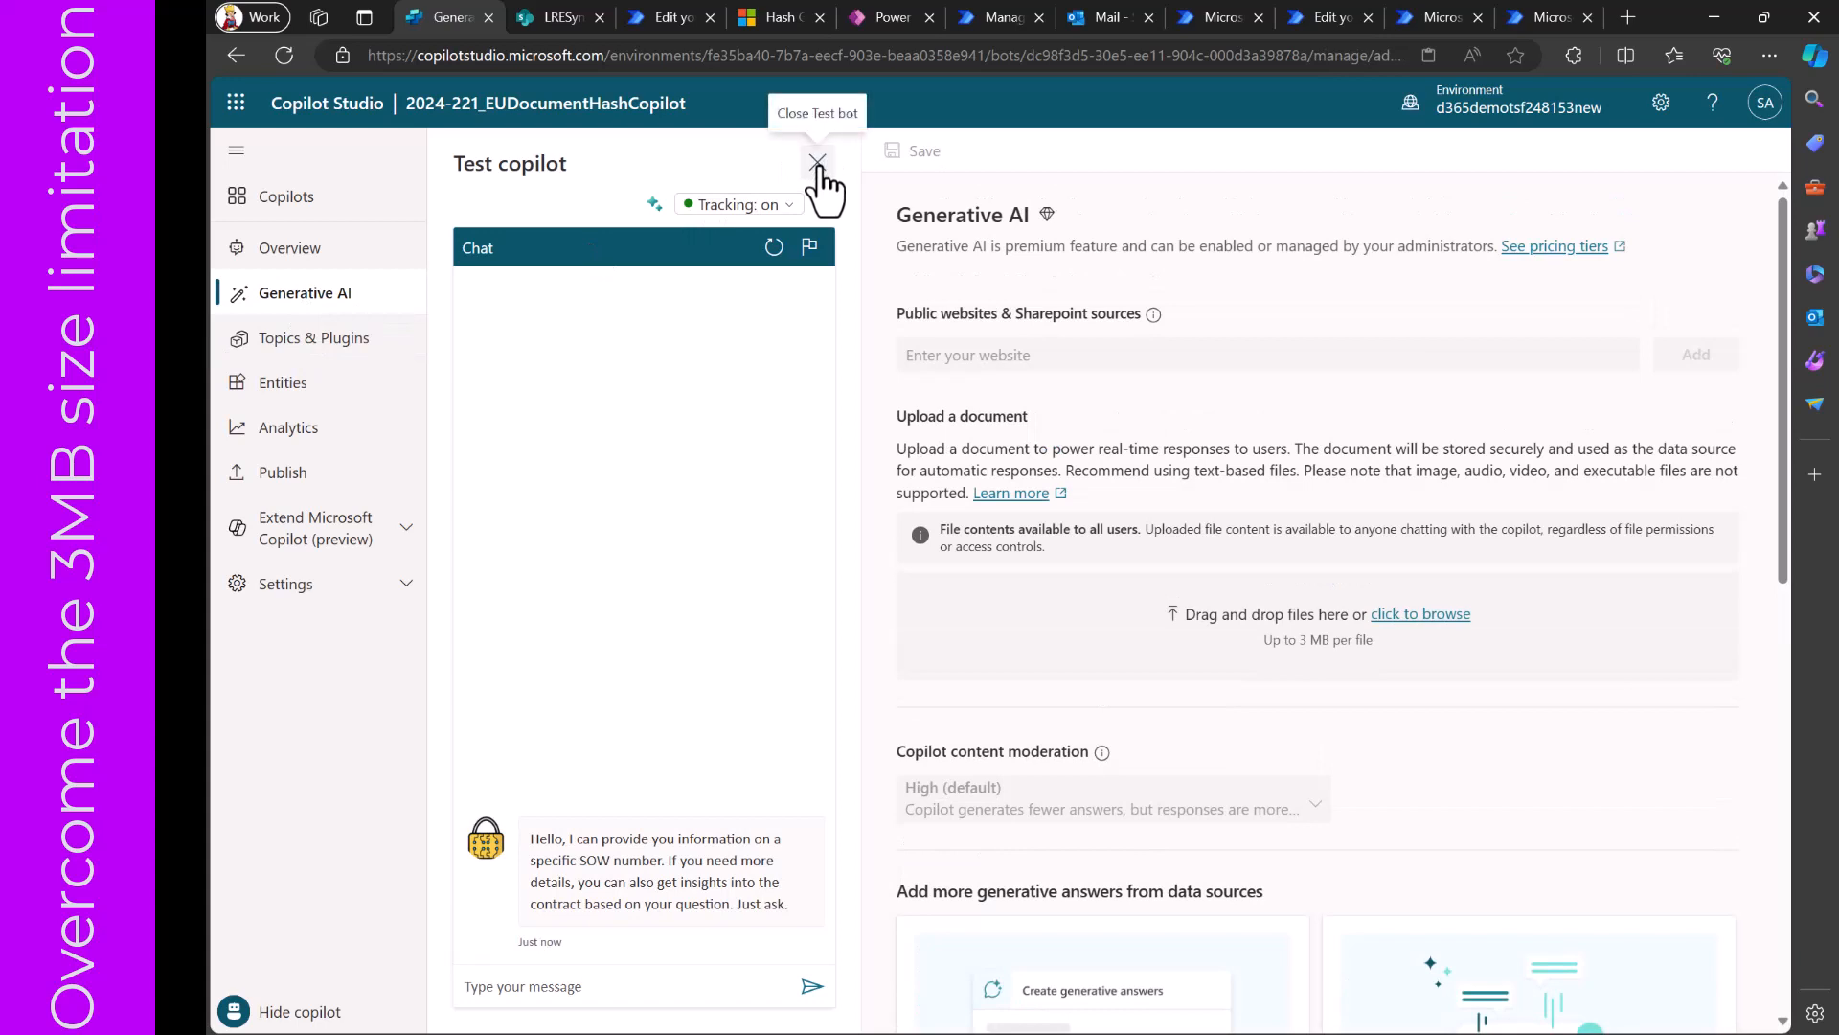
left_click(818, 162)
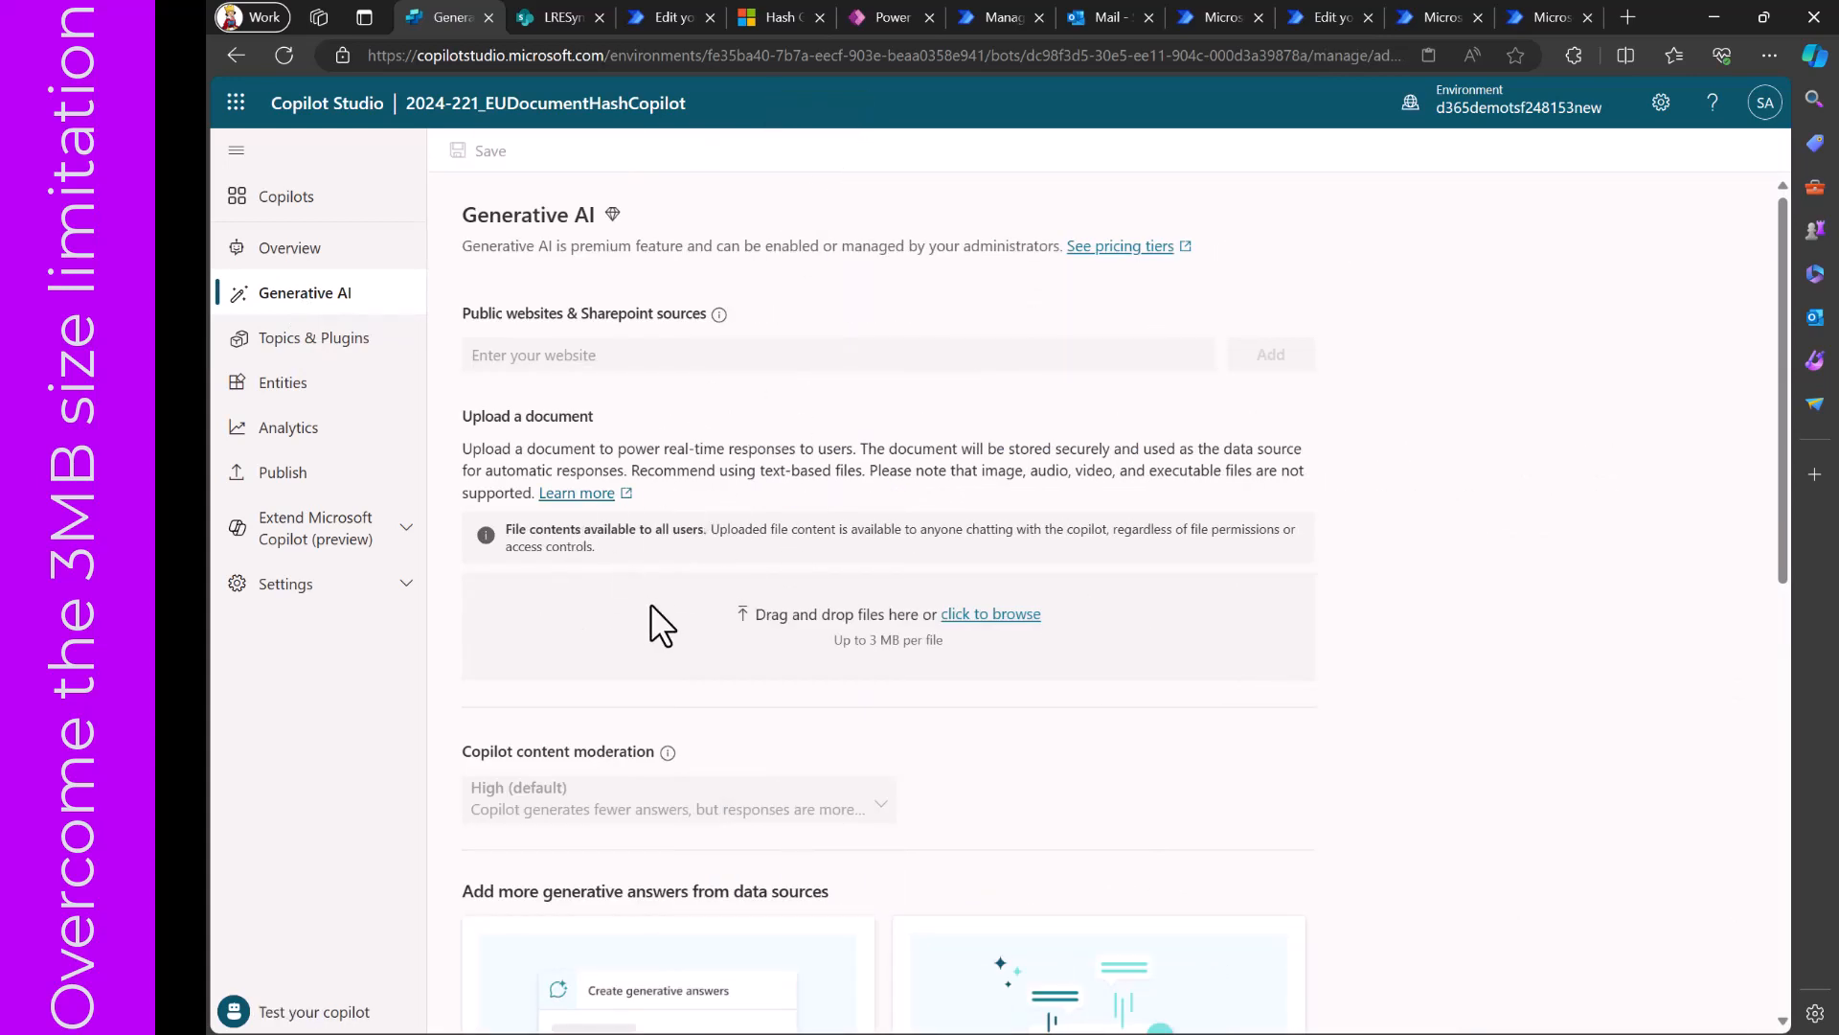
- Try to upload Contract9 from the SampleContractDocuments folder as a generative AI data source
left_click(974, 614)
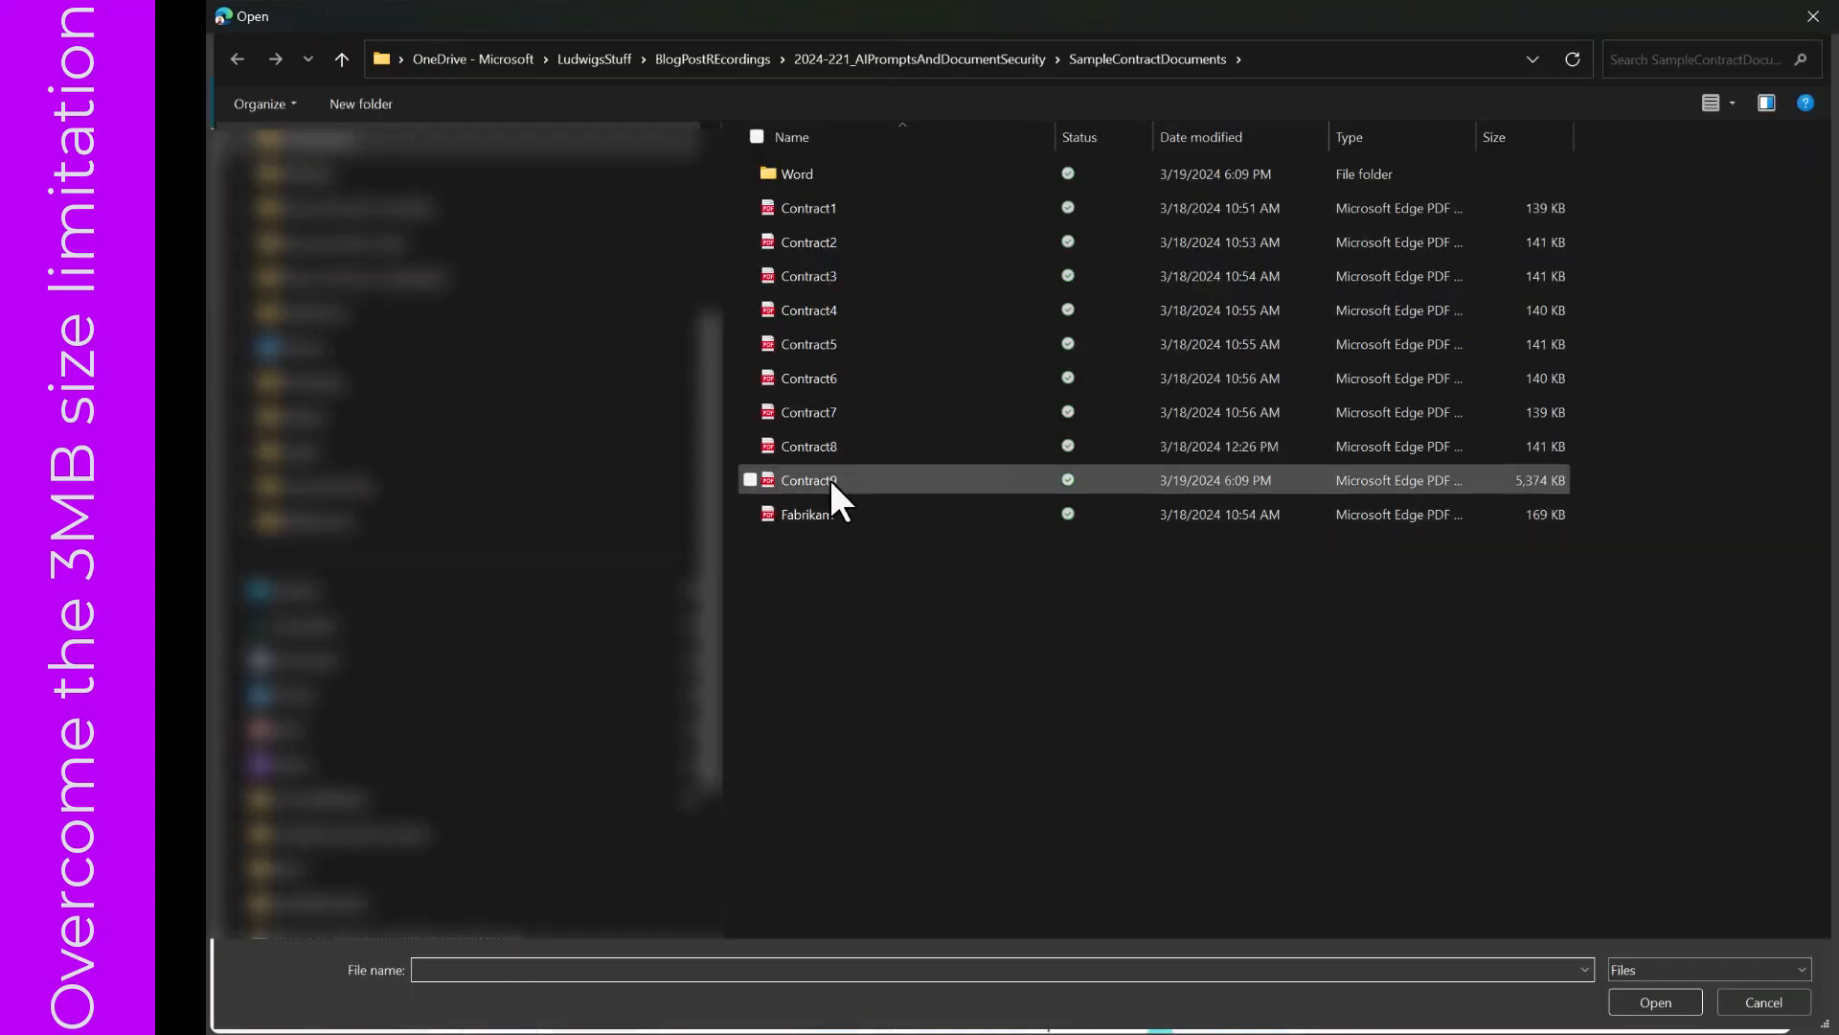
left_click(830, 479)
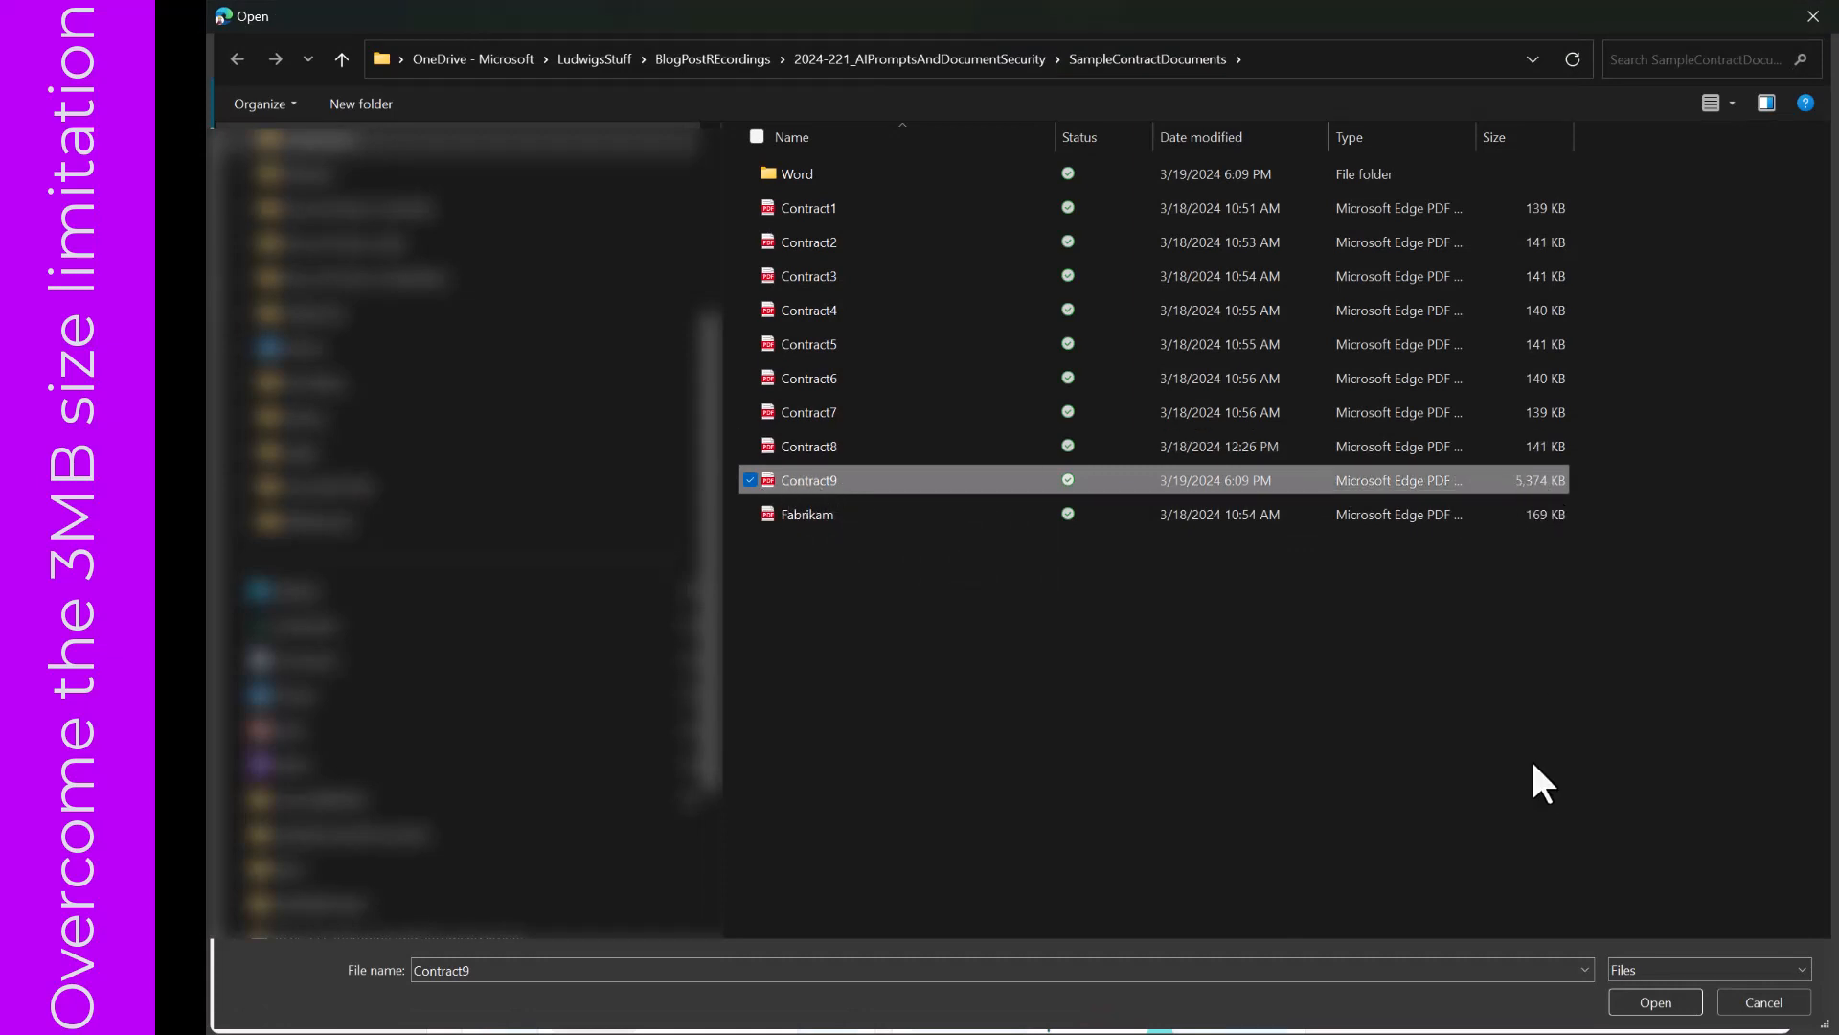
left_click(1656, 1002)
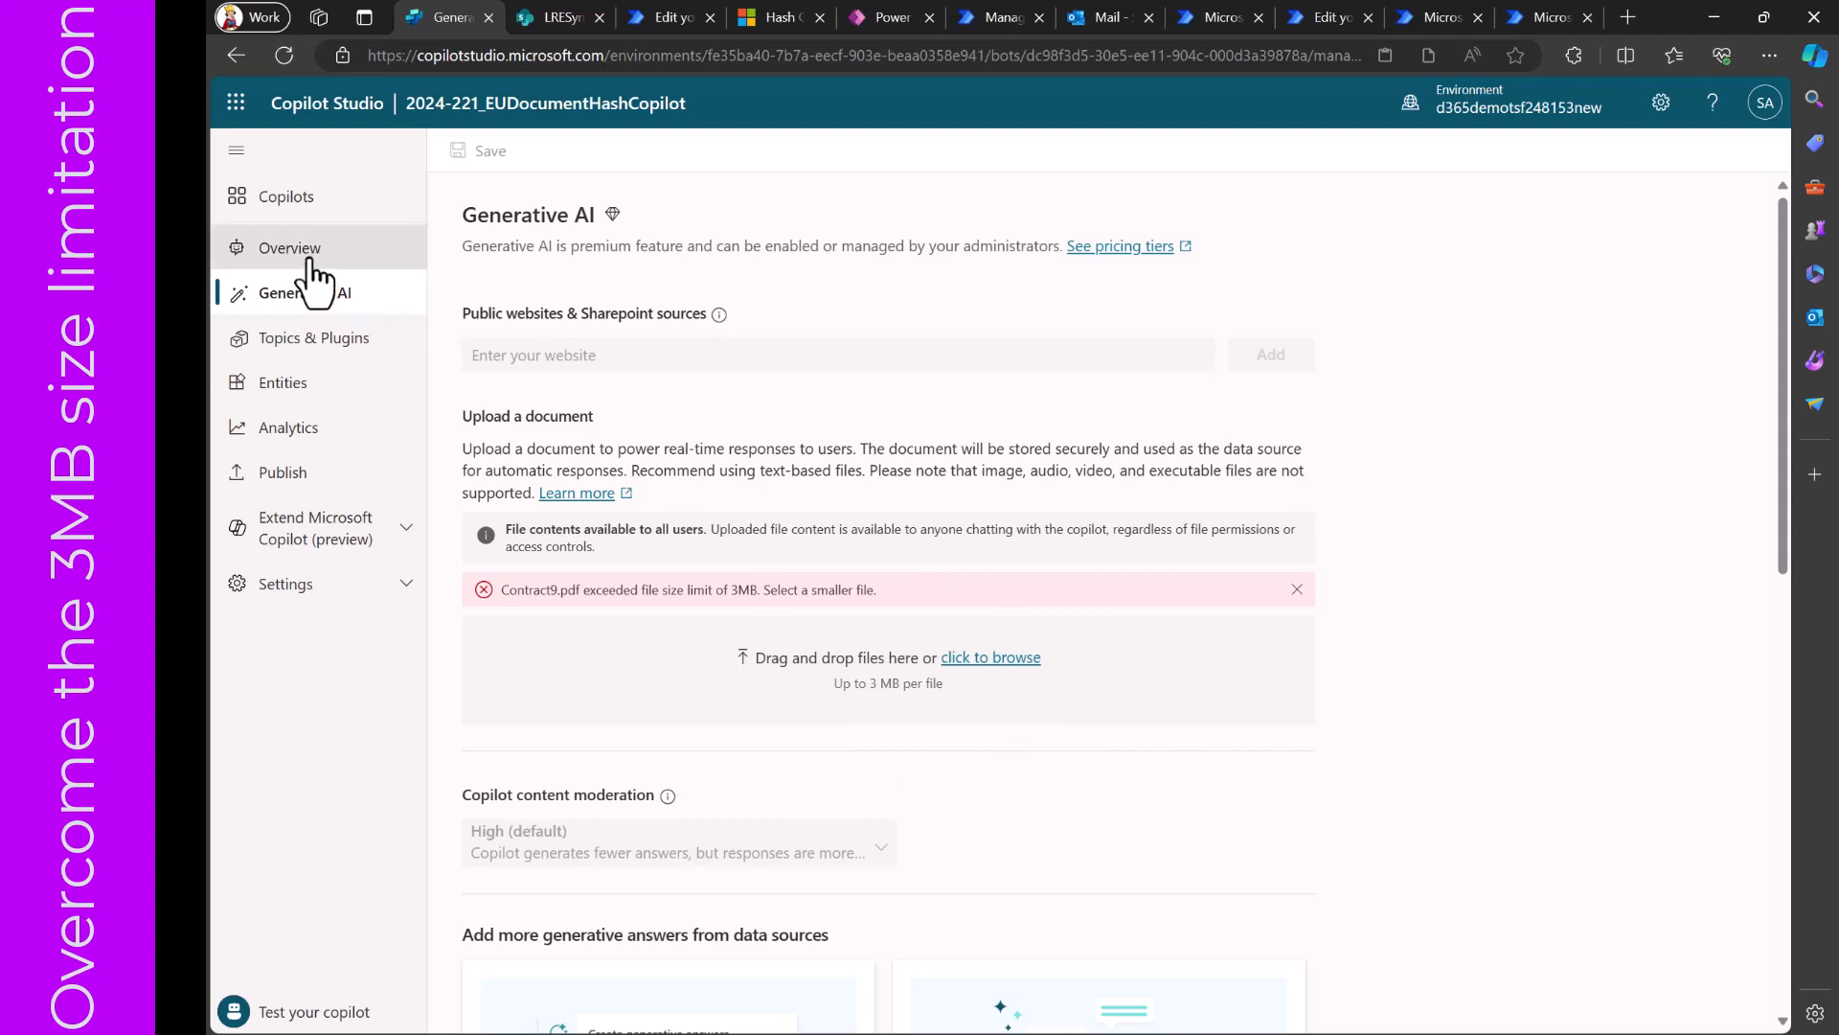
- Go back to the topics and plugins, ask the test copilot "I want to have details of my contract. Can you help?" and display the tracing mode
left_click(312, 341)
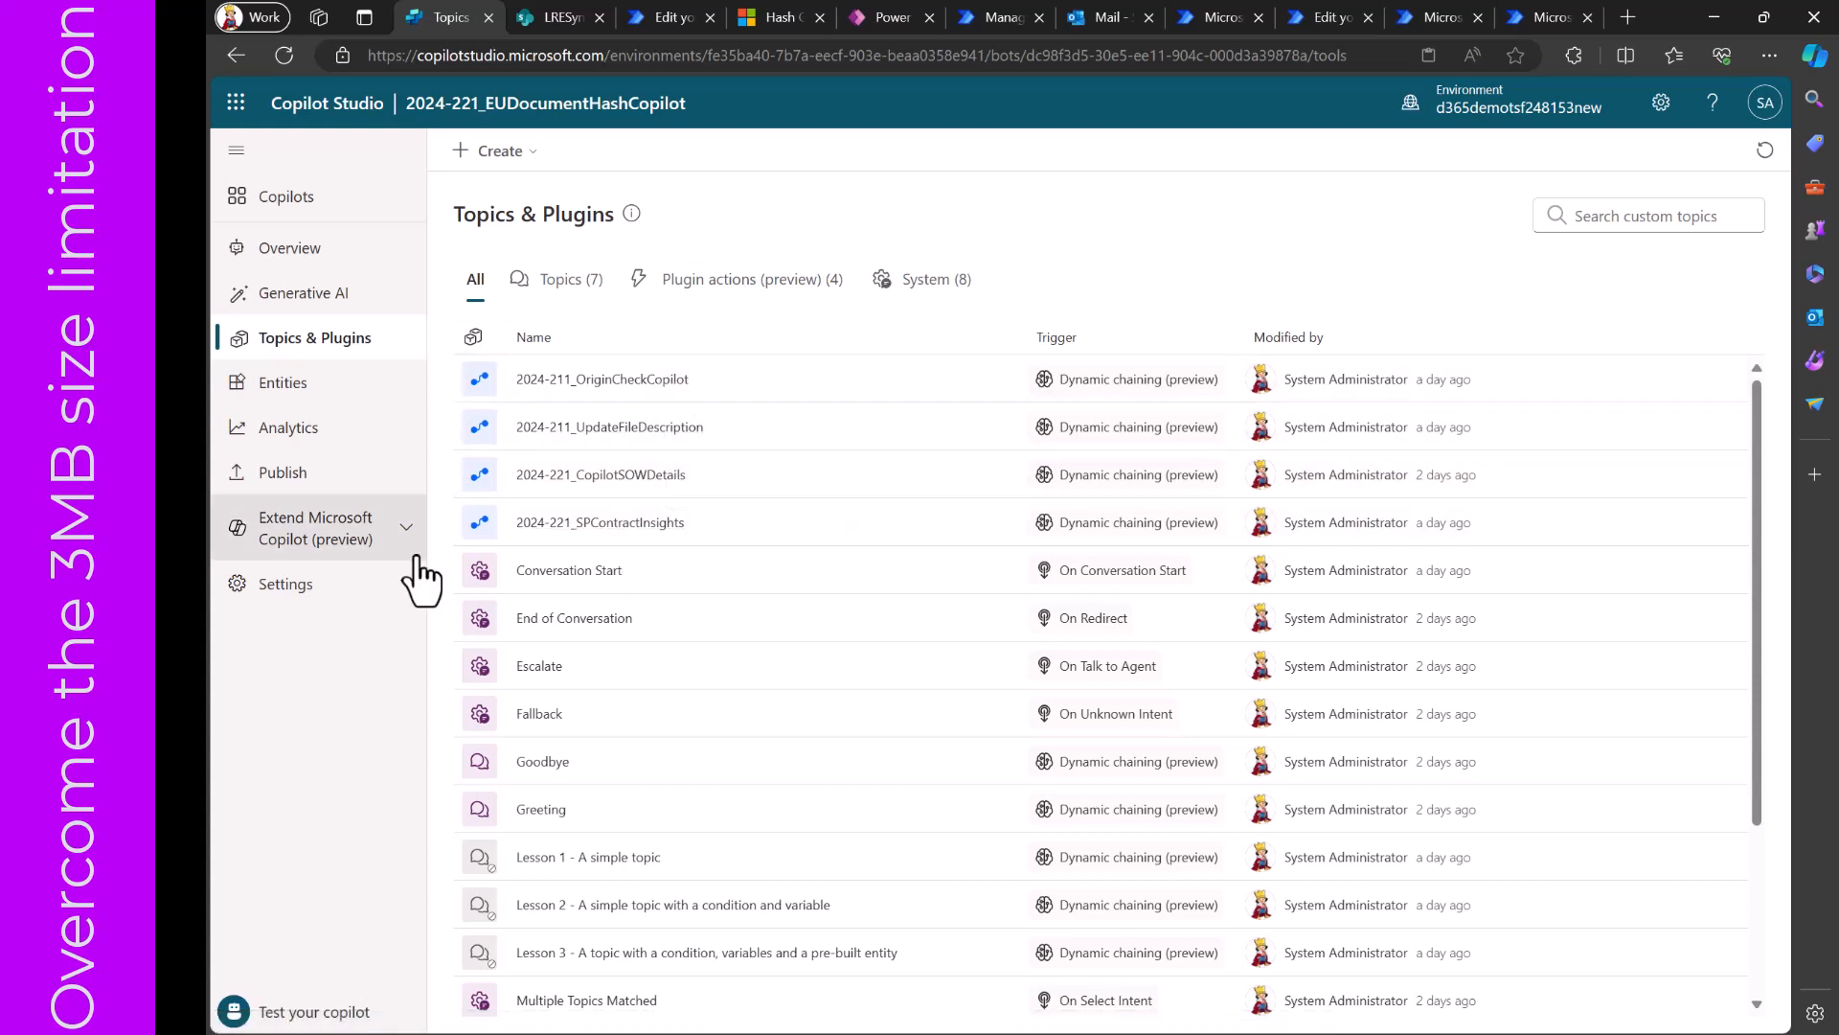
left_click(239, 1017)
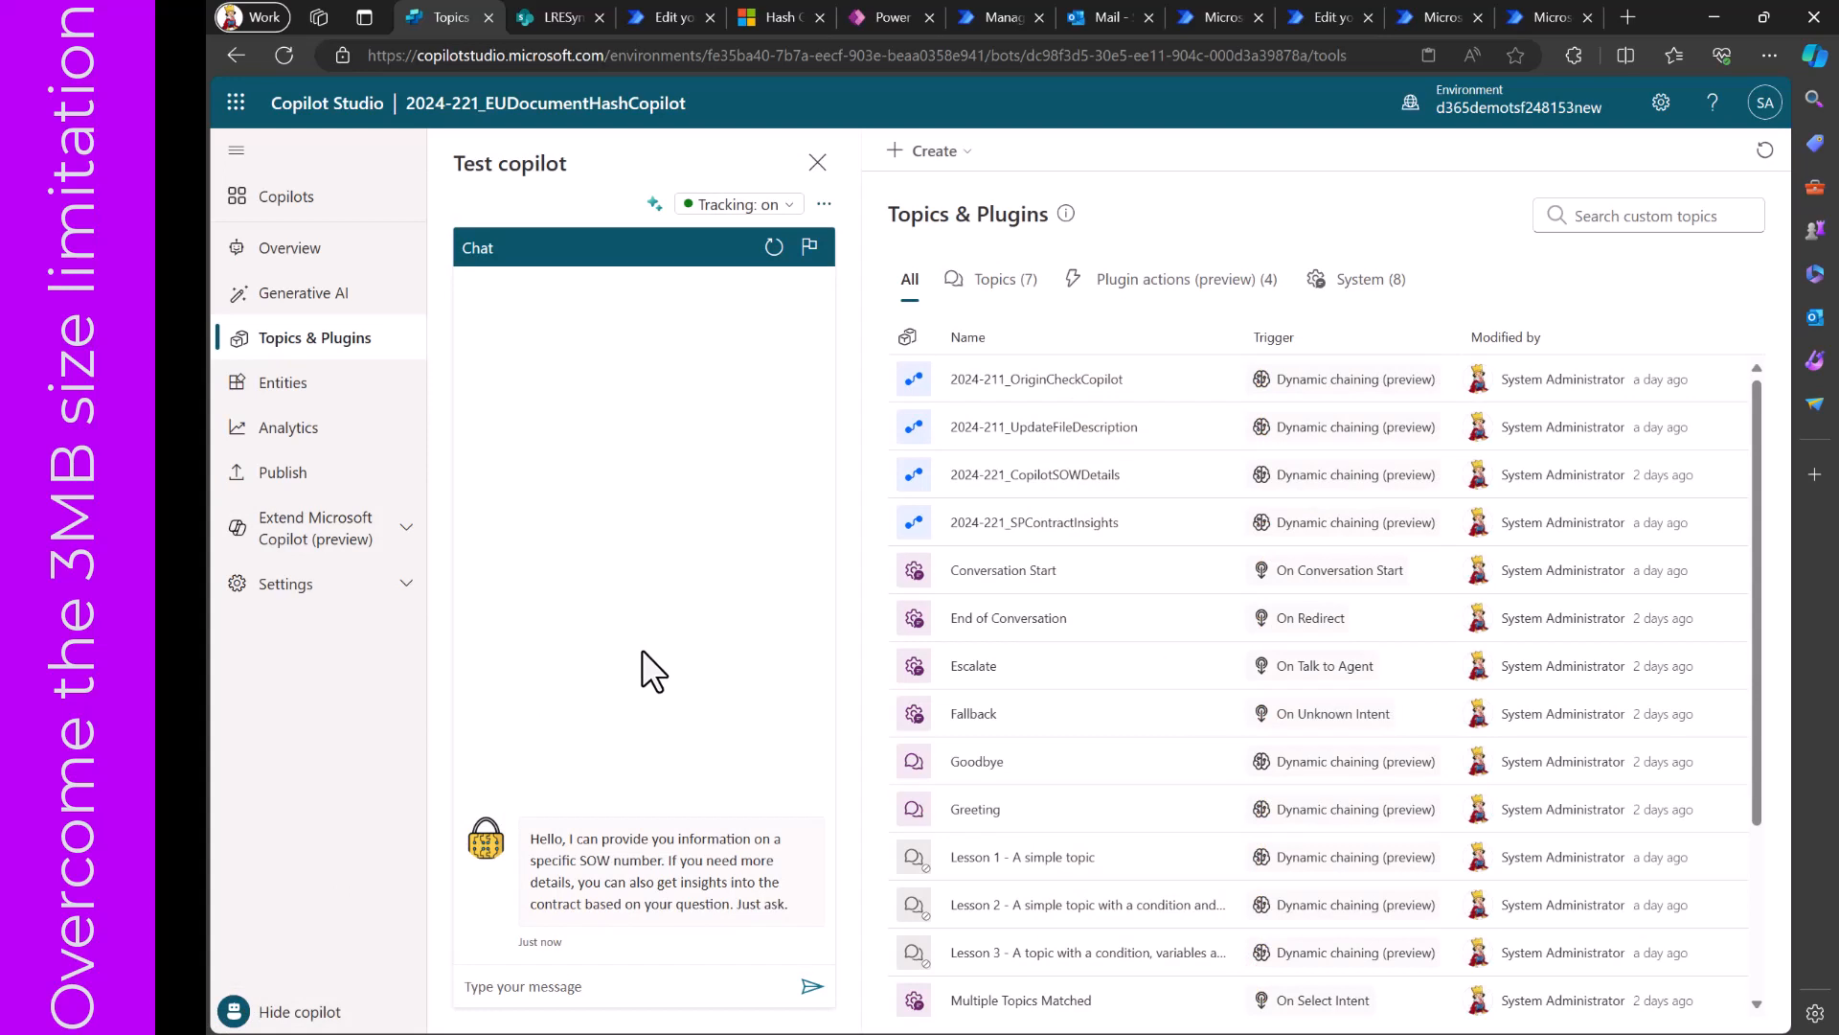
left_click(610, 991)
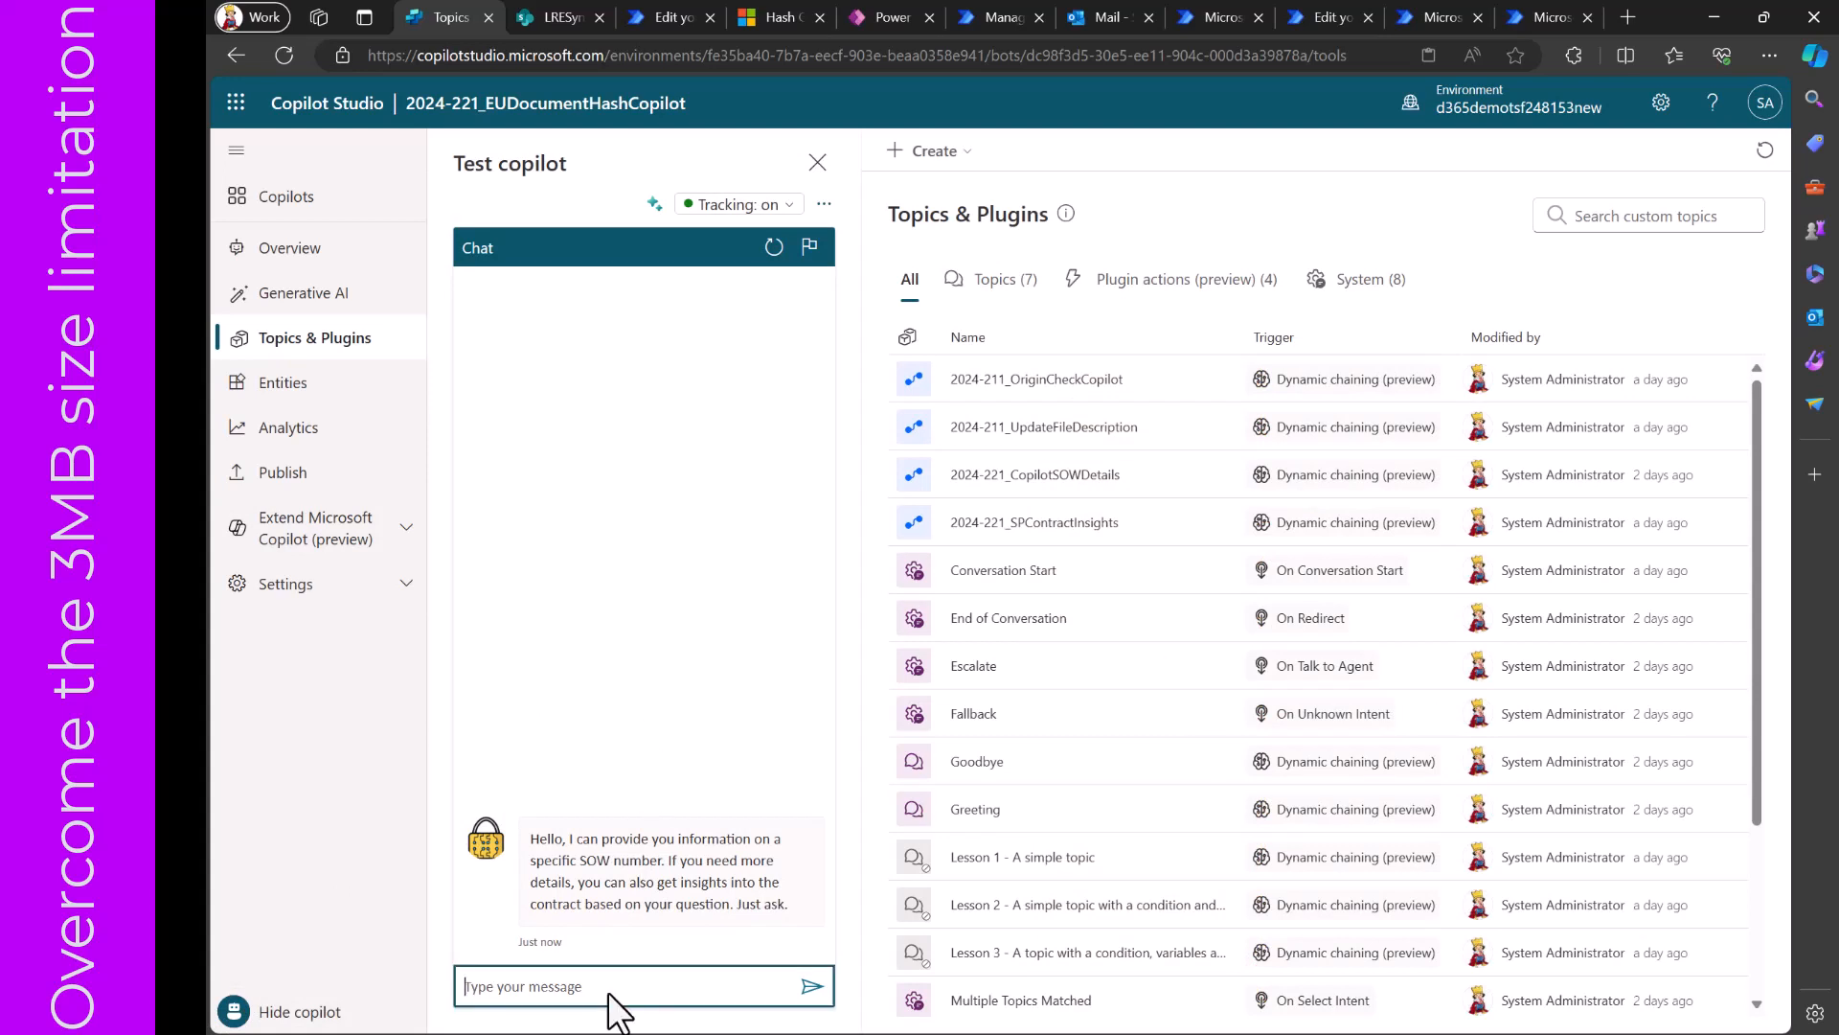
type("I want to h")
type("ave ")
type("details")
type(" of")
key("BackSpace")
type("of my contract. Can you ")
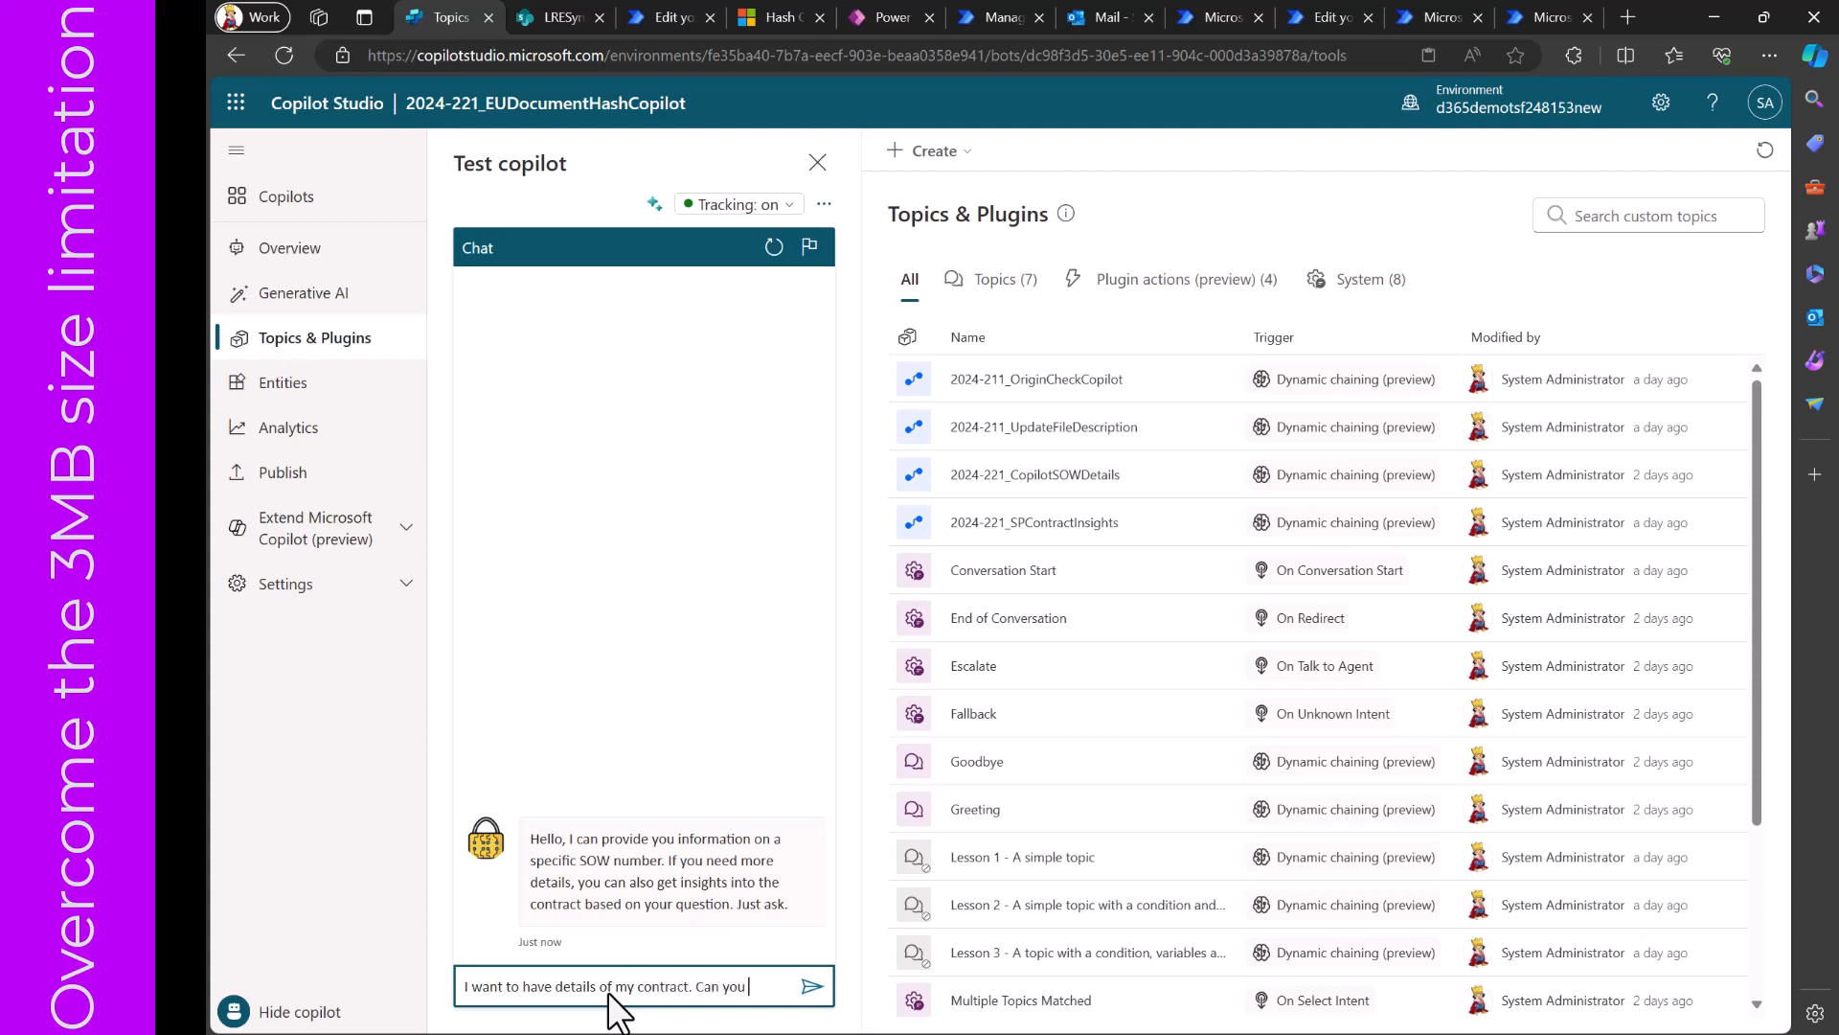
type("help?")
key("Return")
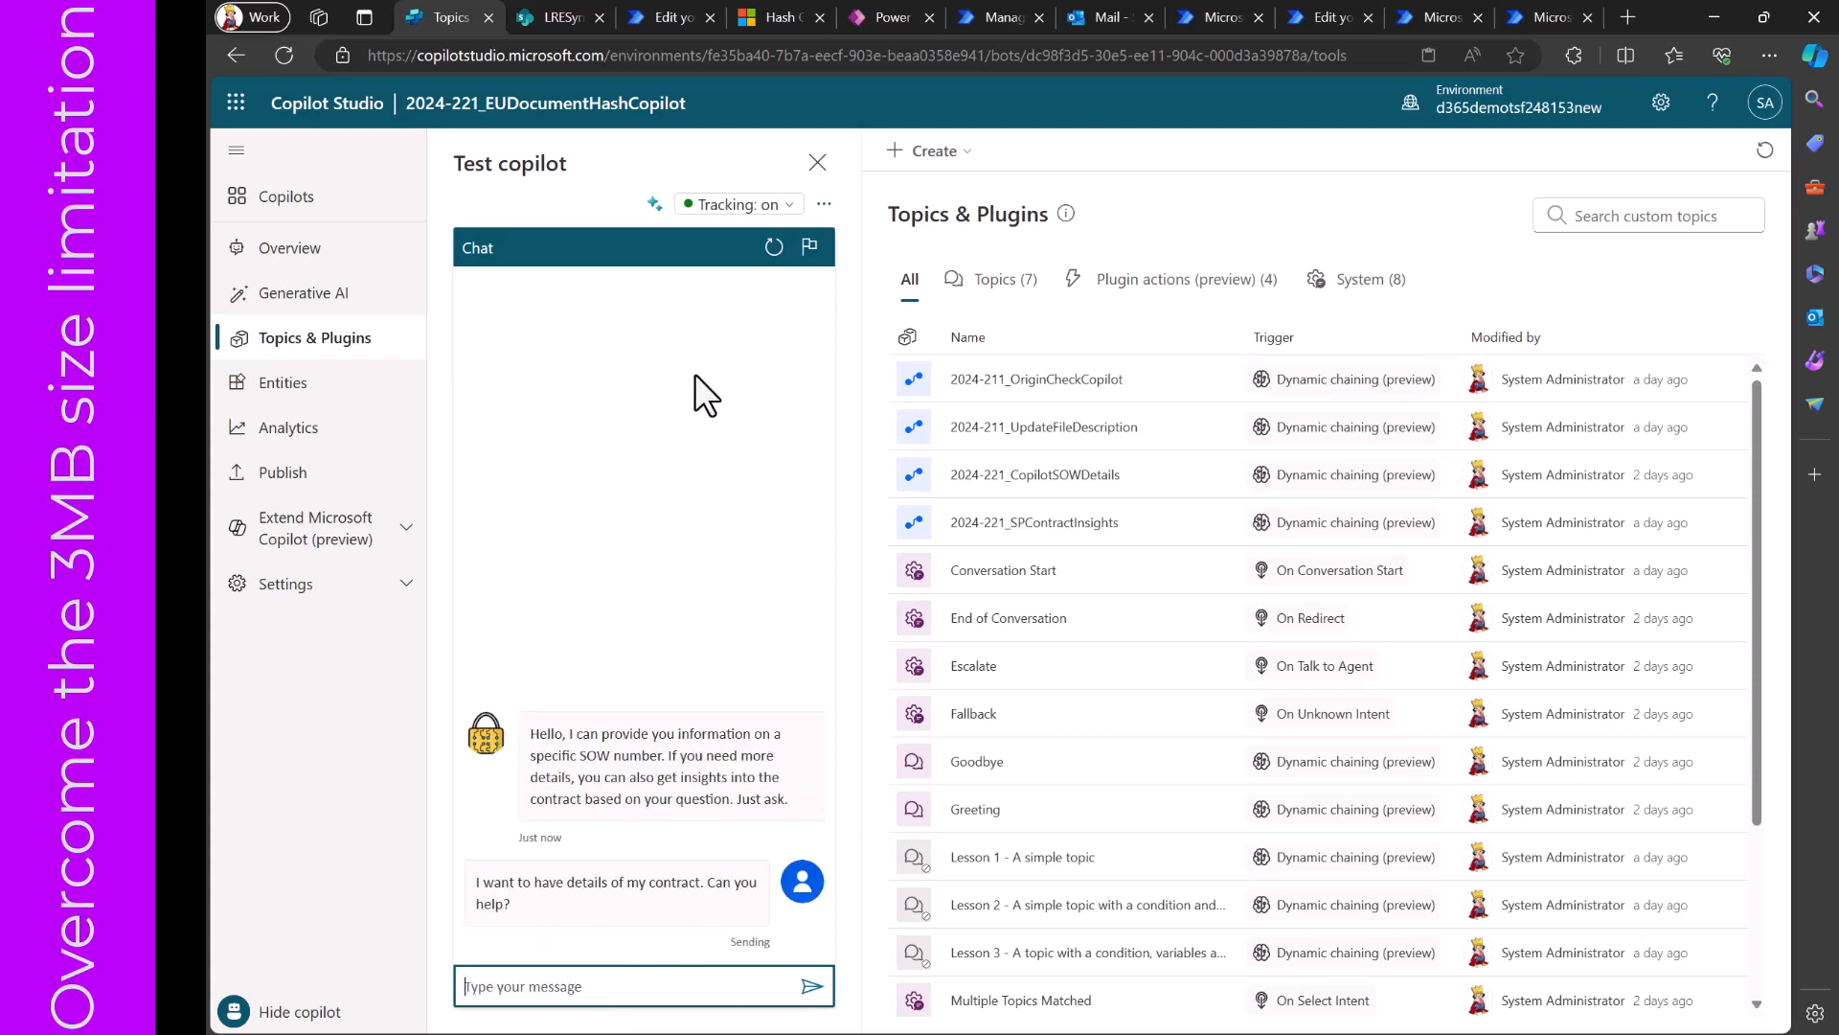
left_click(654, 204)
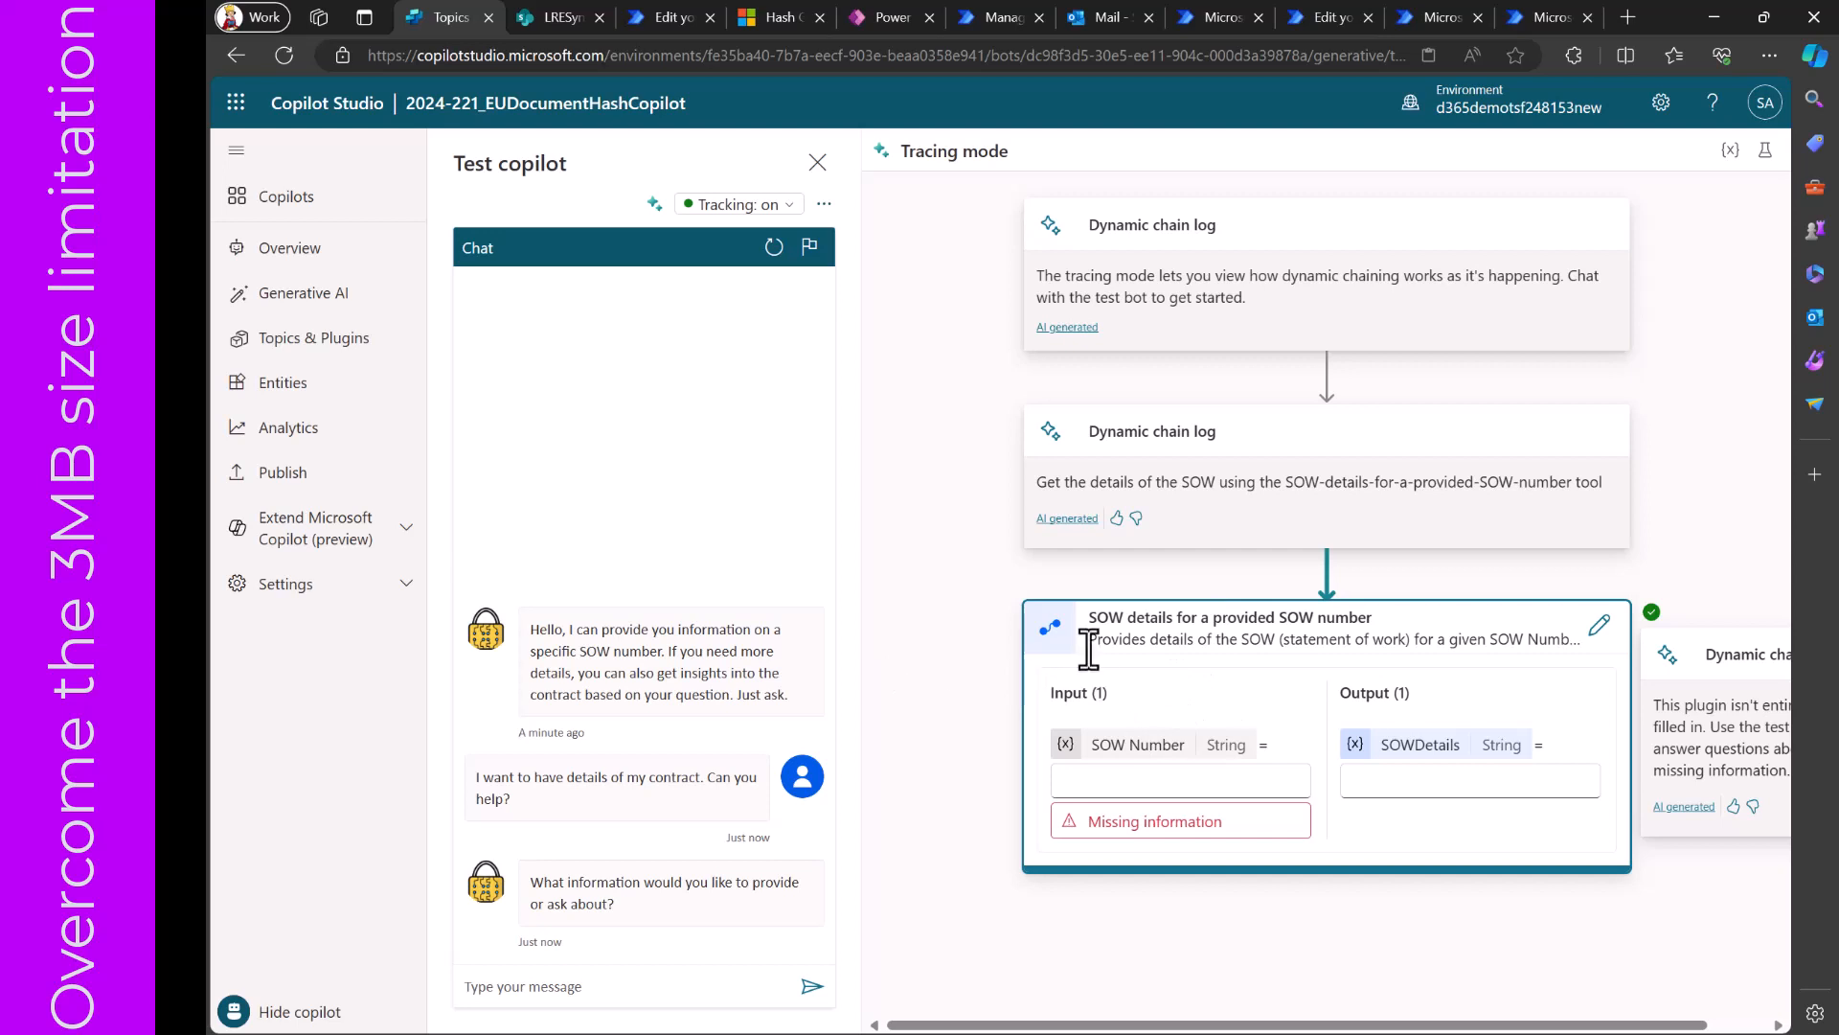
- Open the 2024-221_SPContractInsights plugin action and examine its details, including the model description
left_click(328, 354)
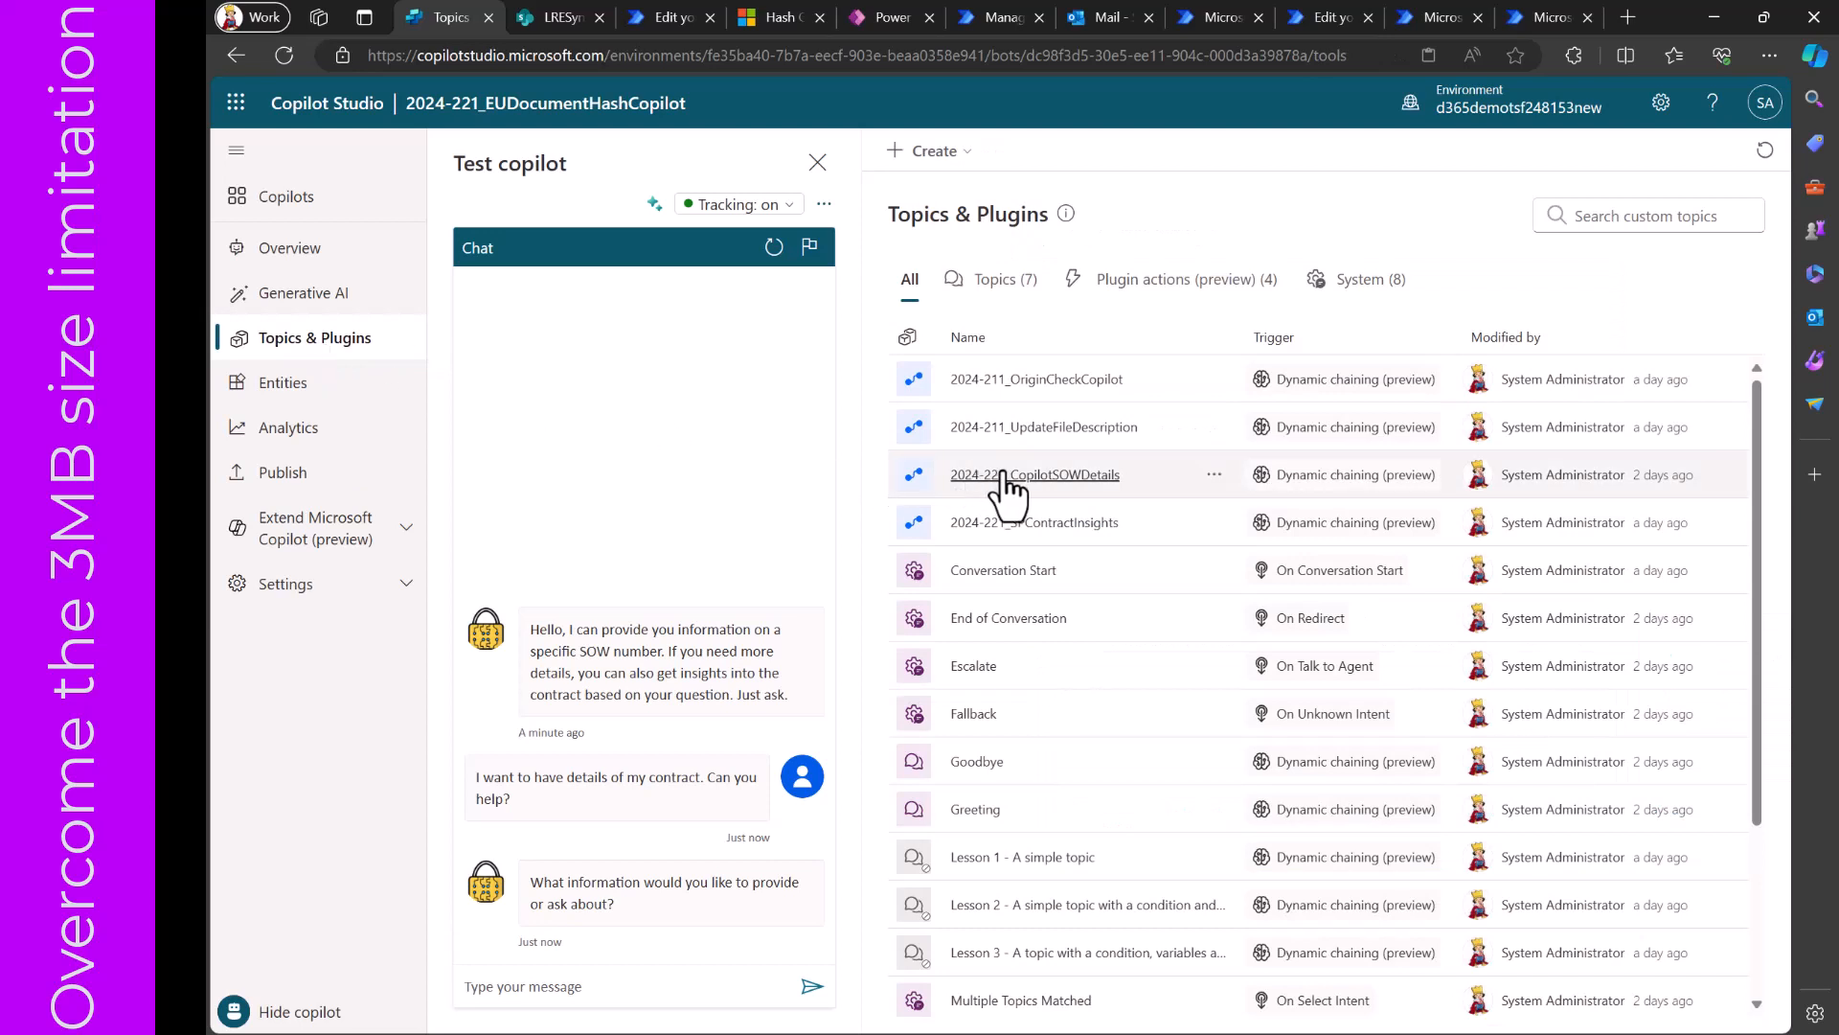
left_click(1017, 529)
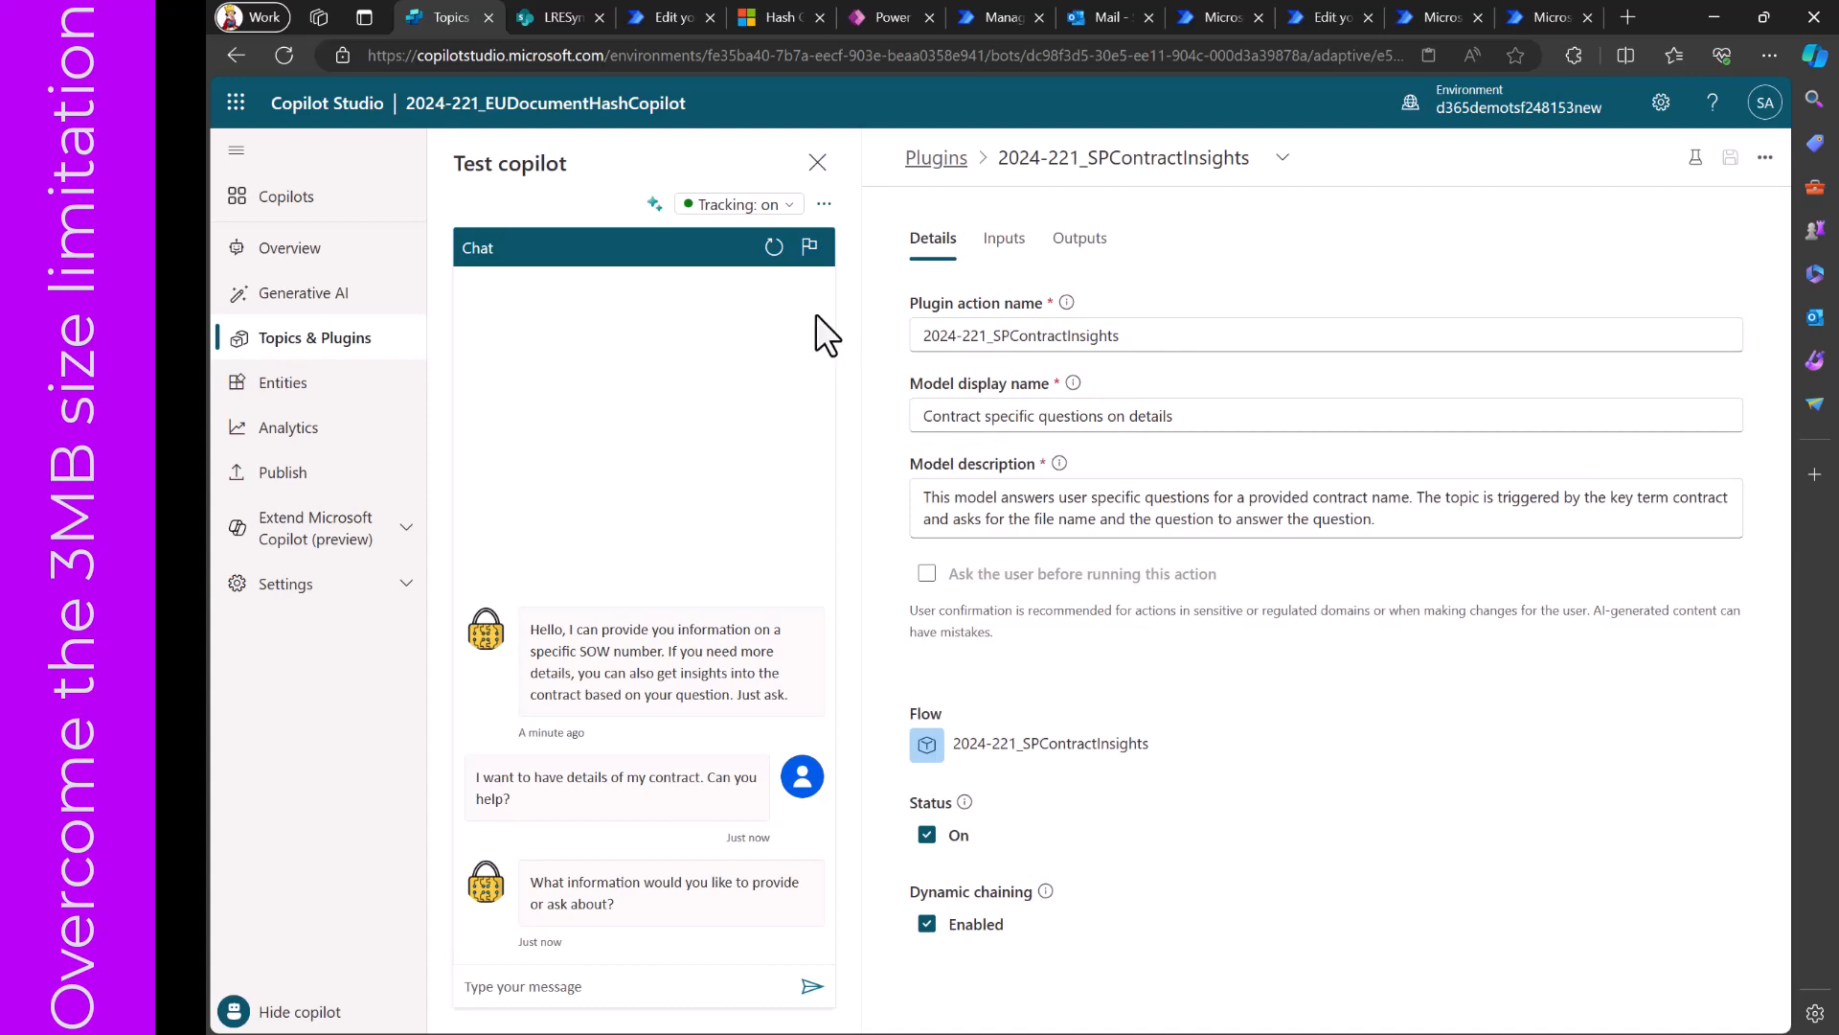
- Restart the test chat, send "I have a contract specific question" and display the tracing mode
left_click(774, 247)
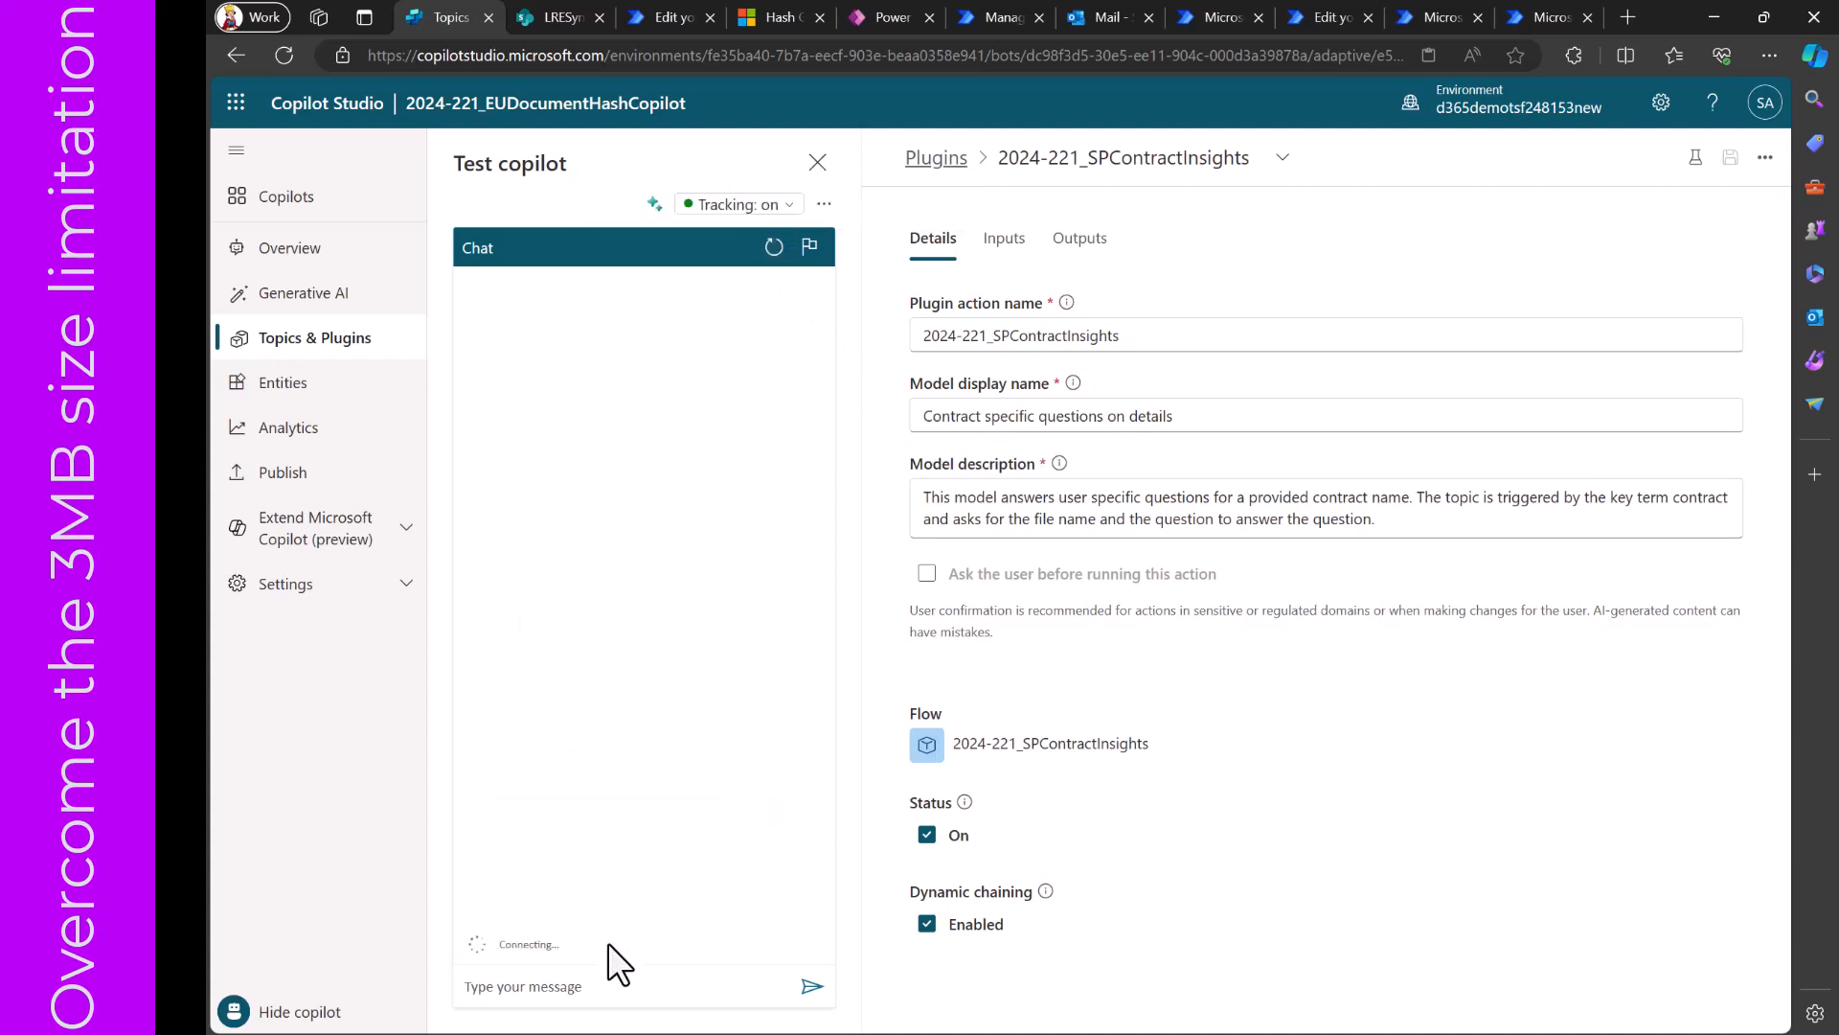
left_click(600, 987)
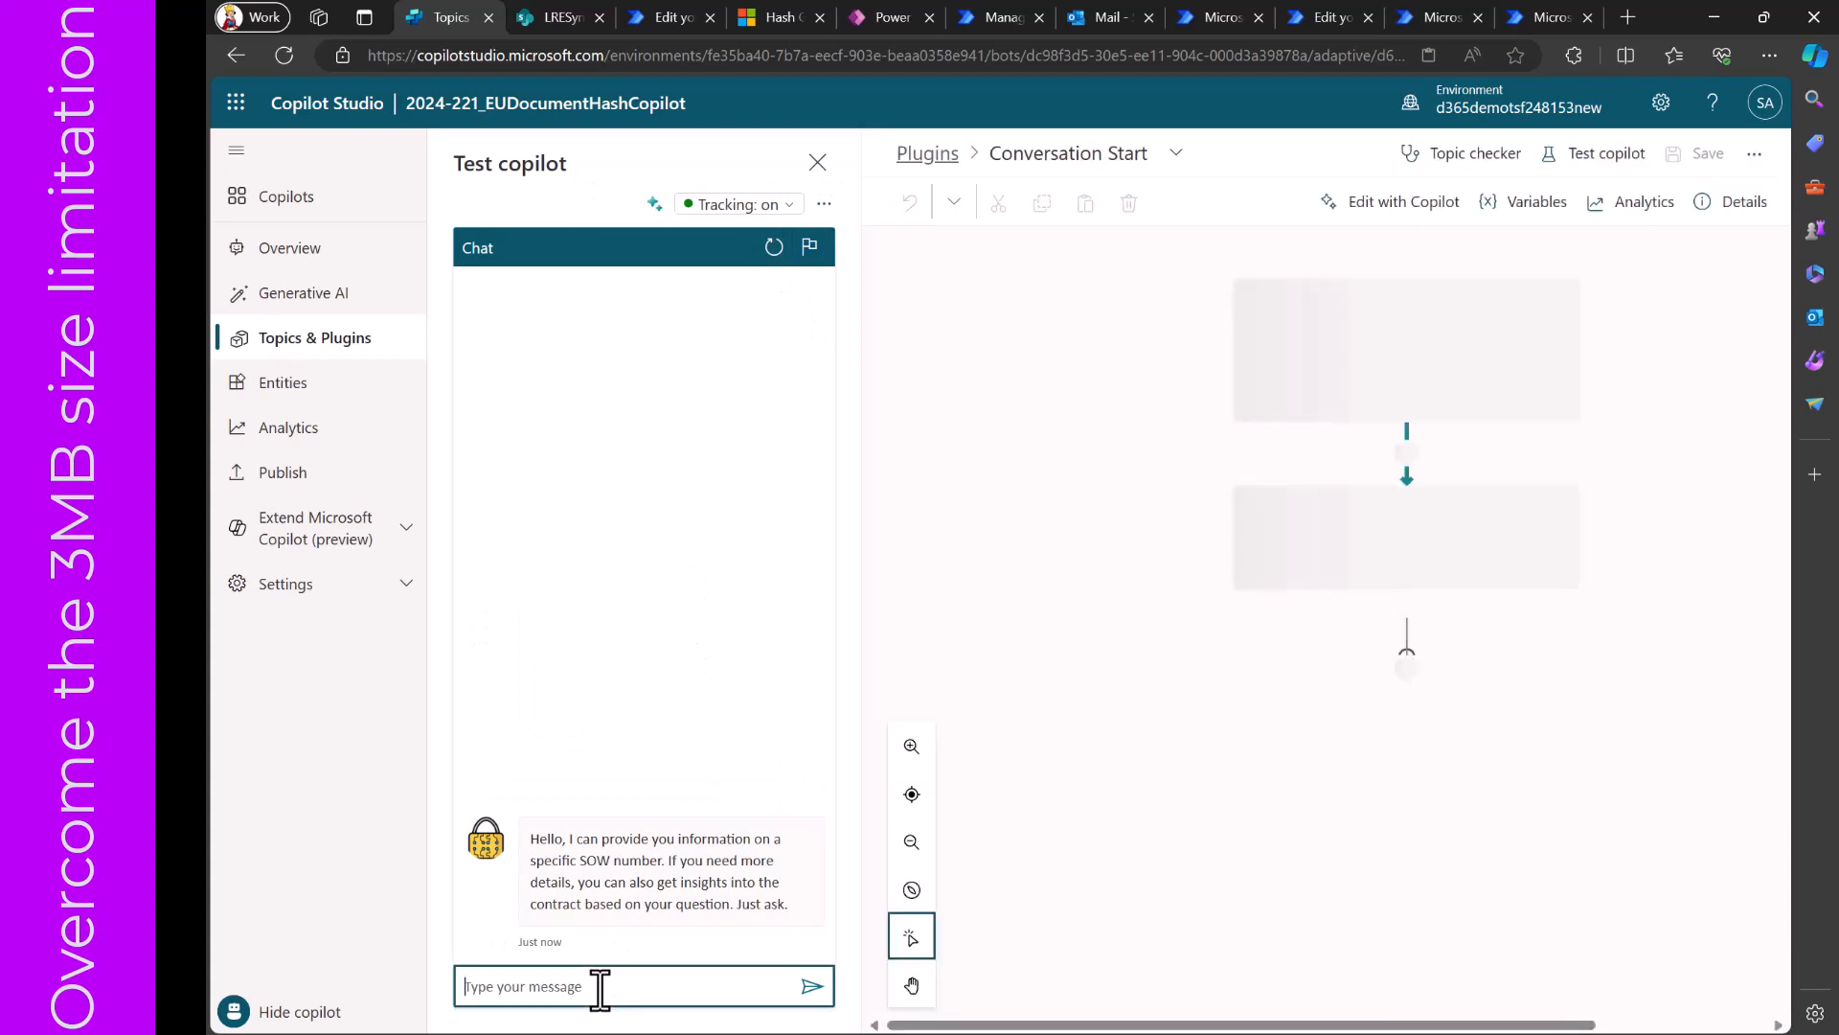
type("I have a contra")
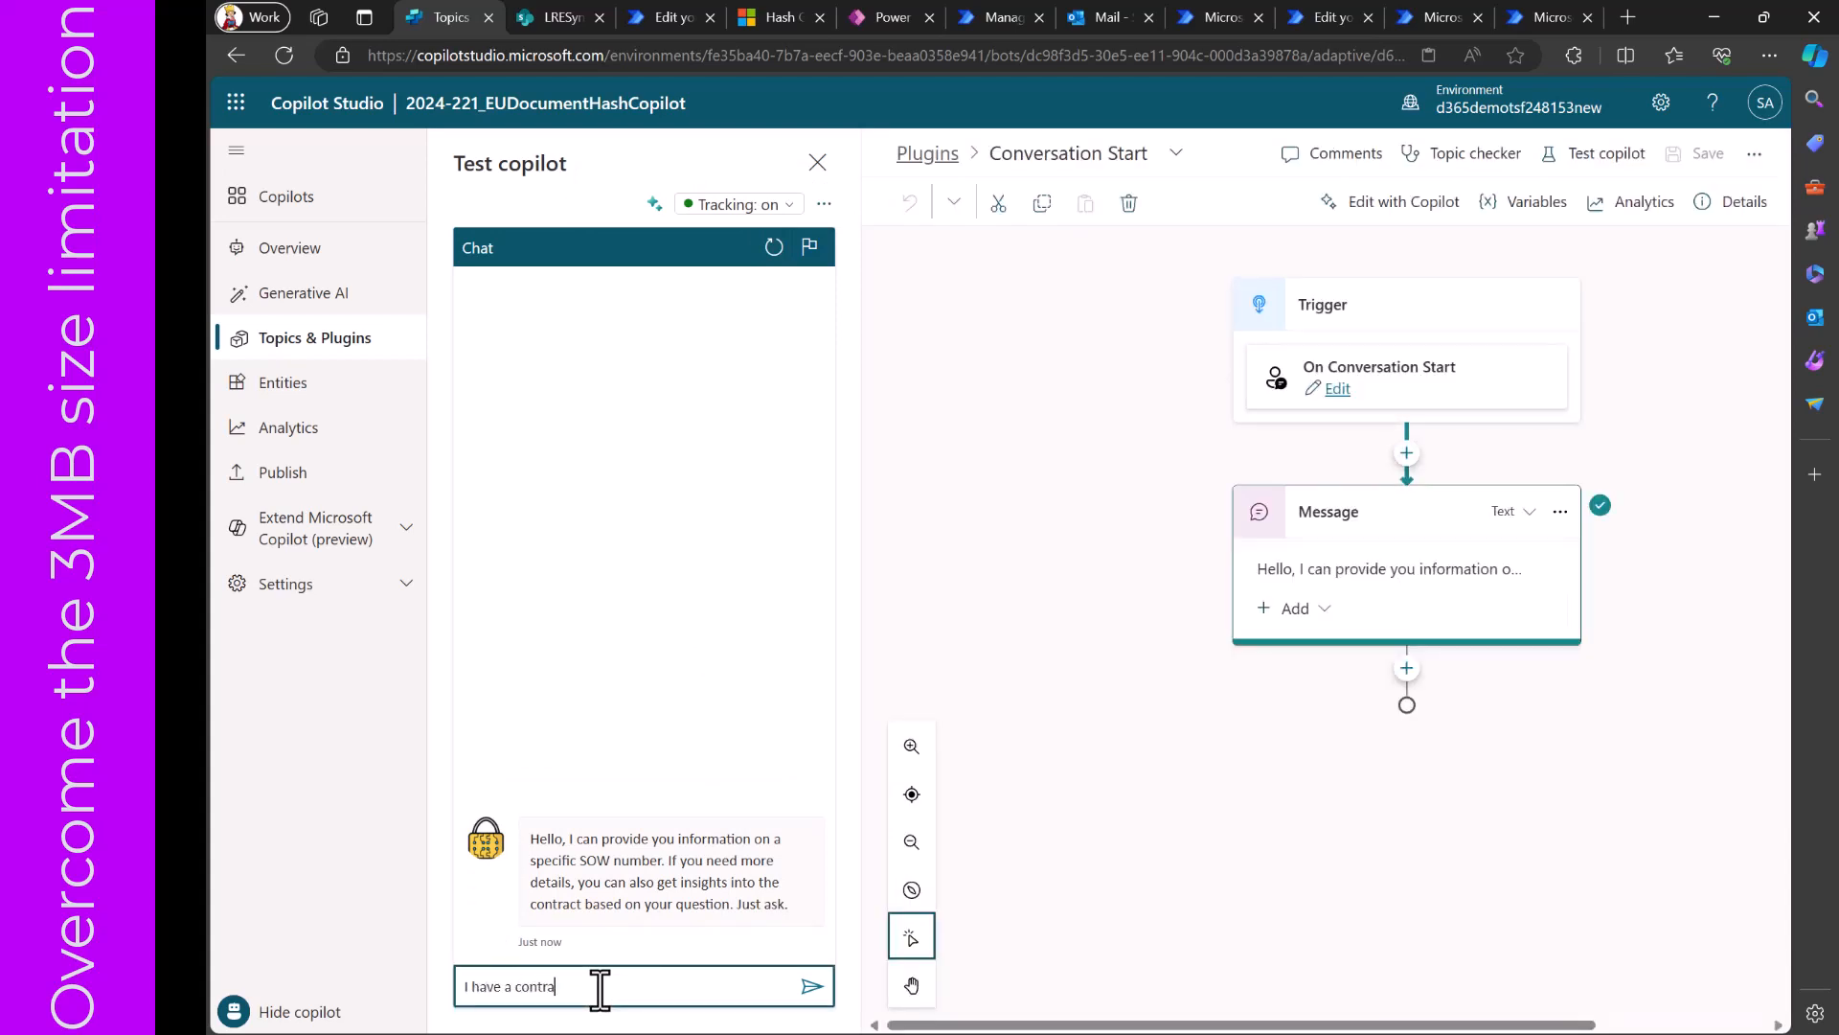
type("ct specific question")
key("Return")
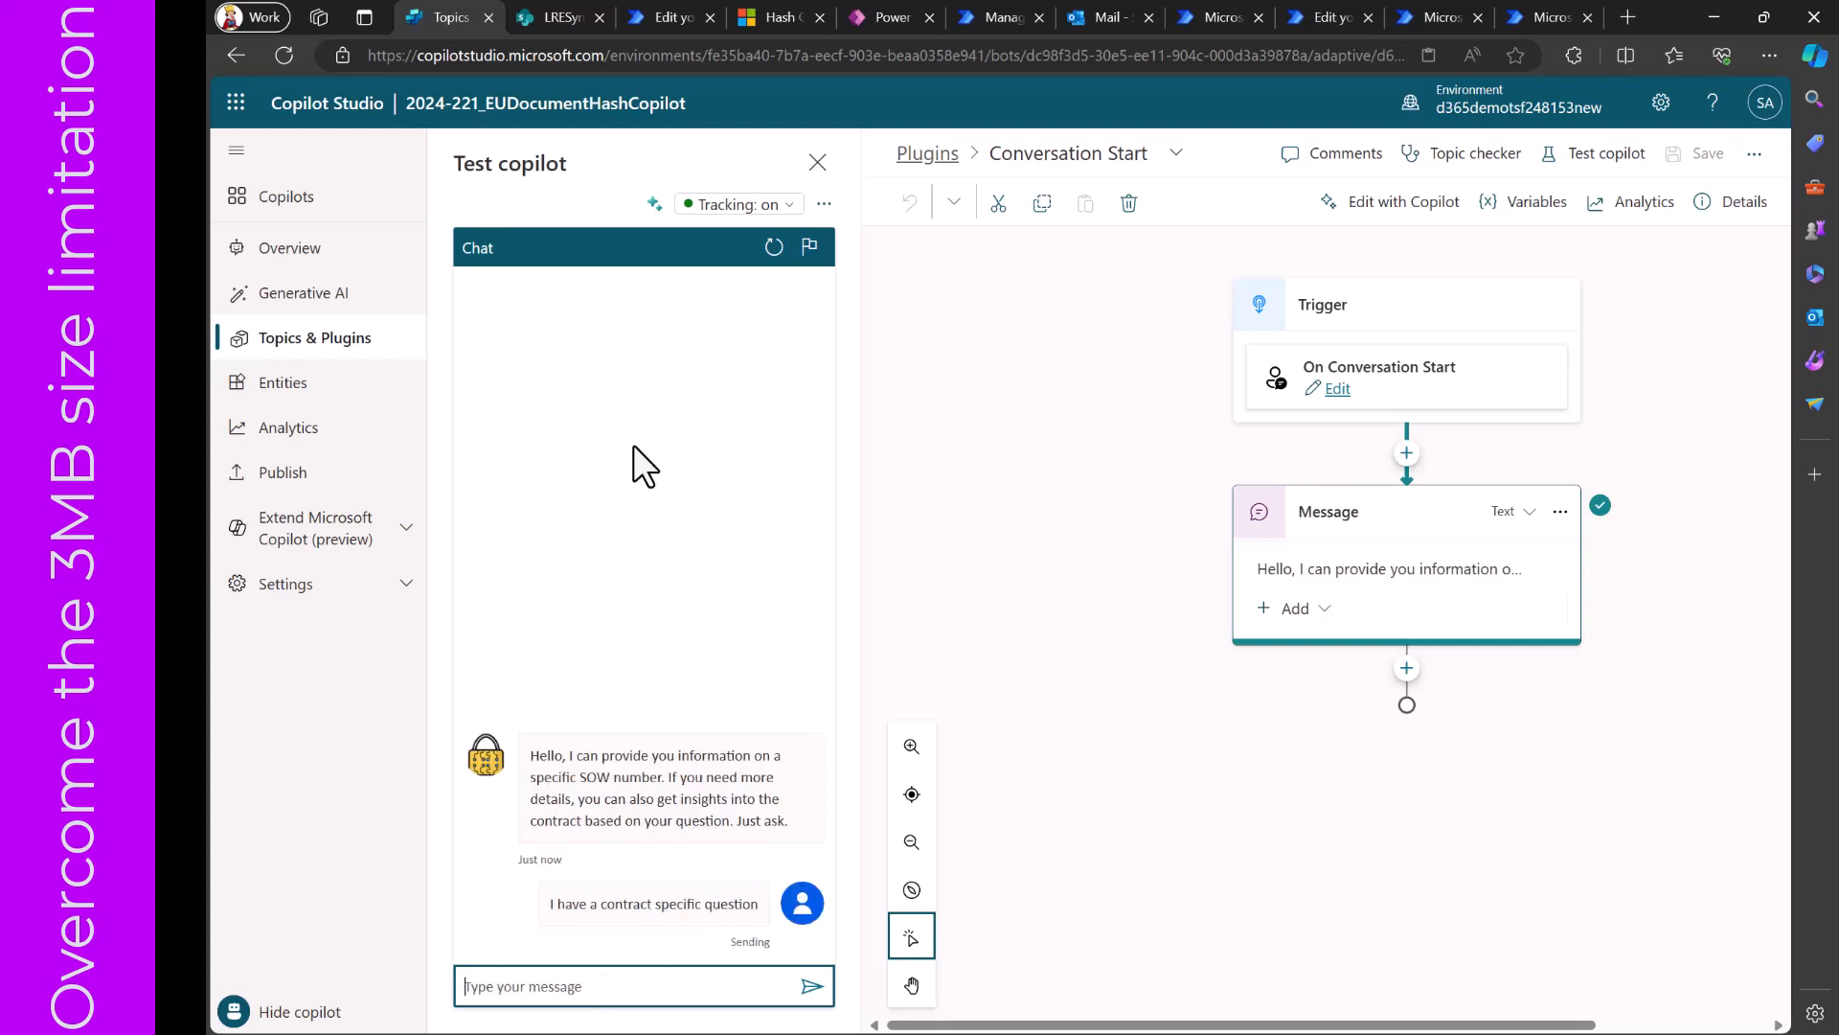
left_click(654, 203)
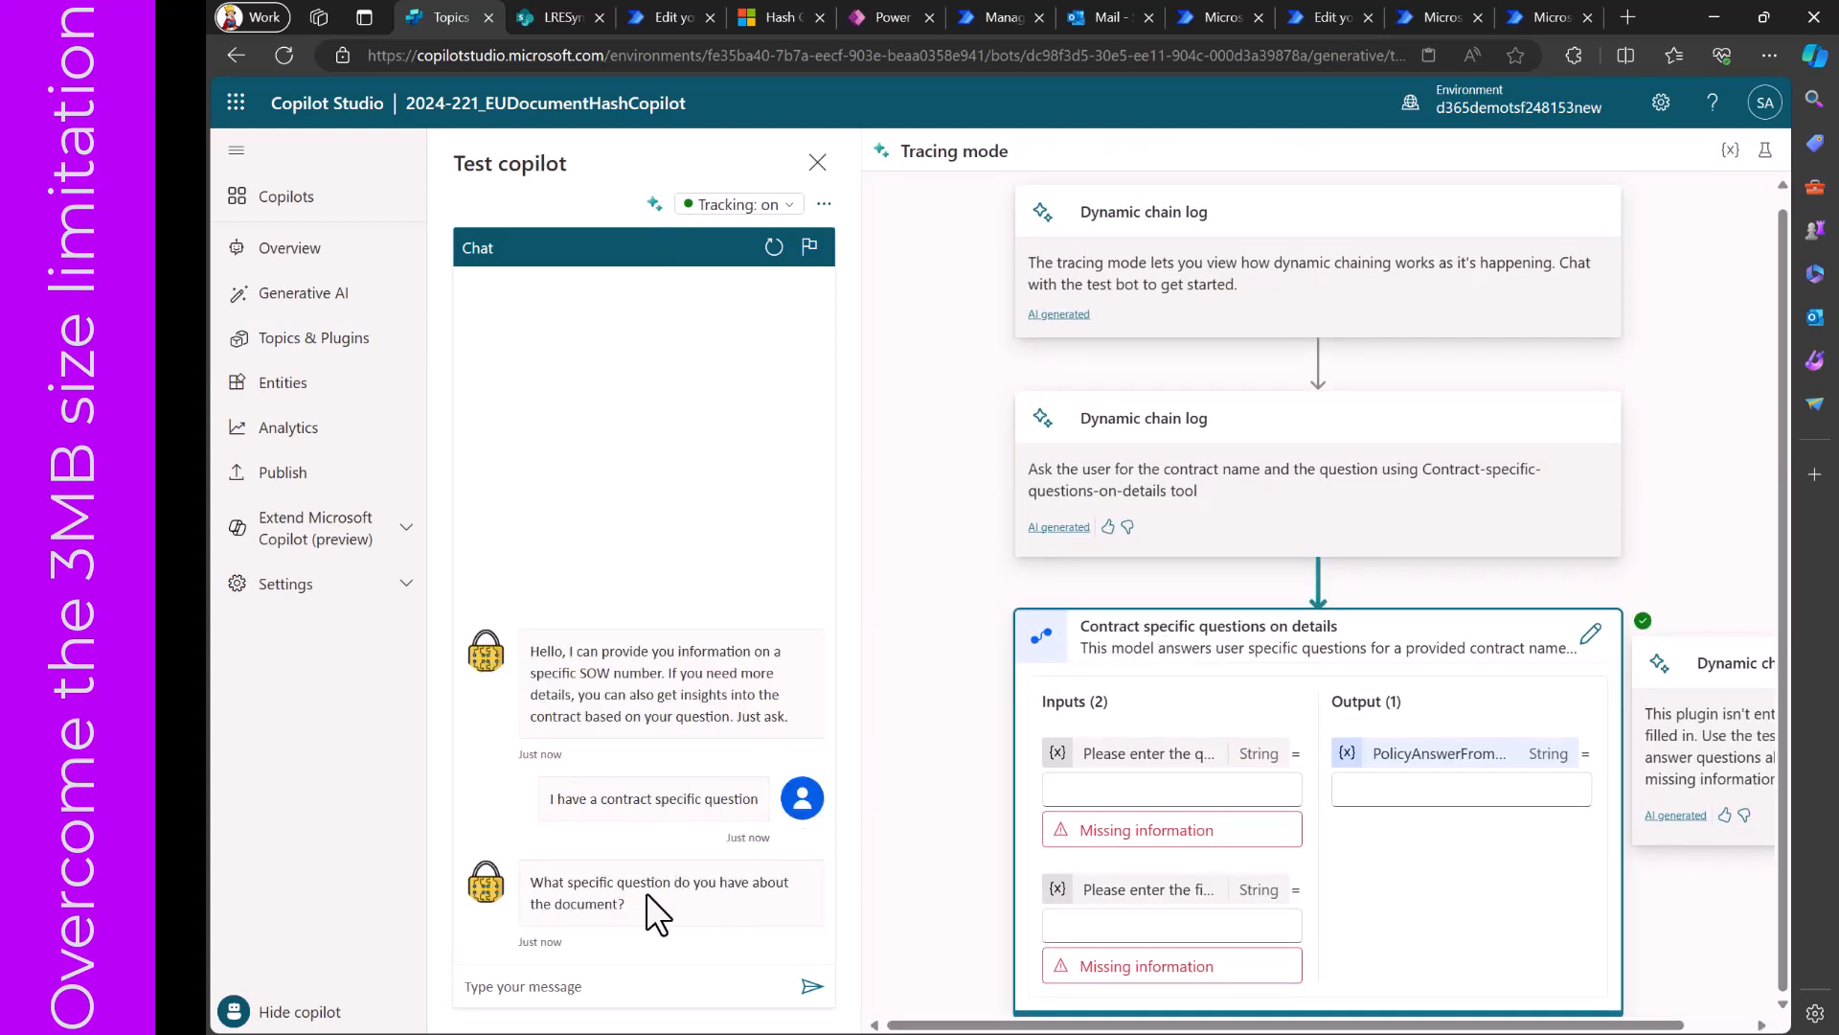
- Ask the test copilot "I need some information about fees included in the contract"
left_click(608, 985)
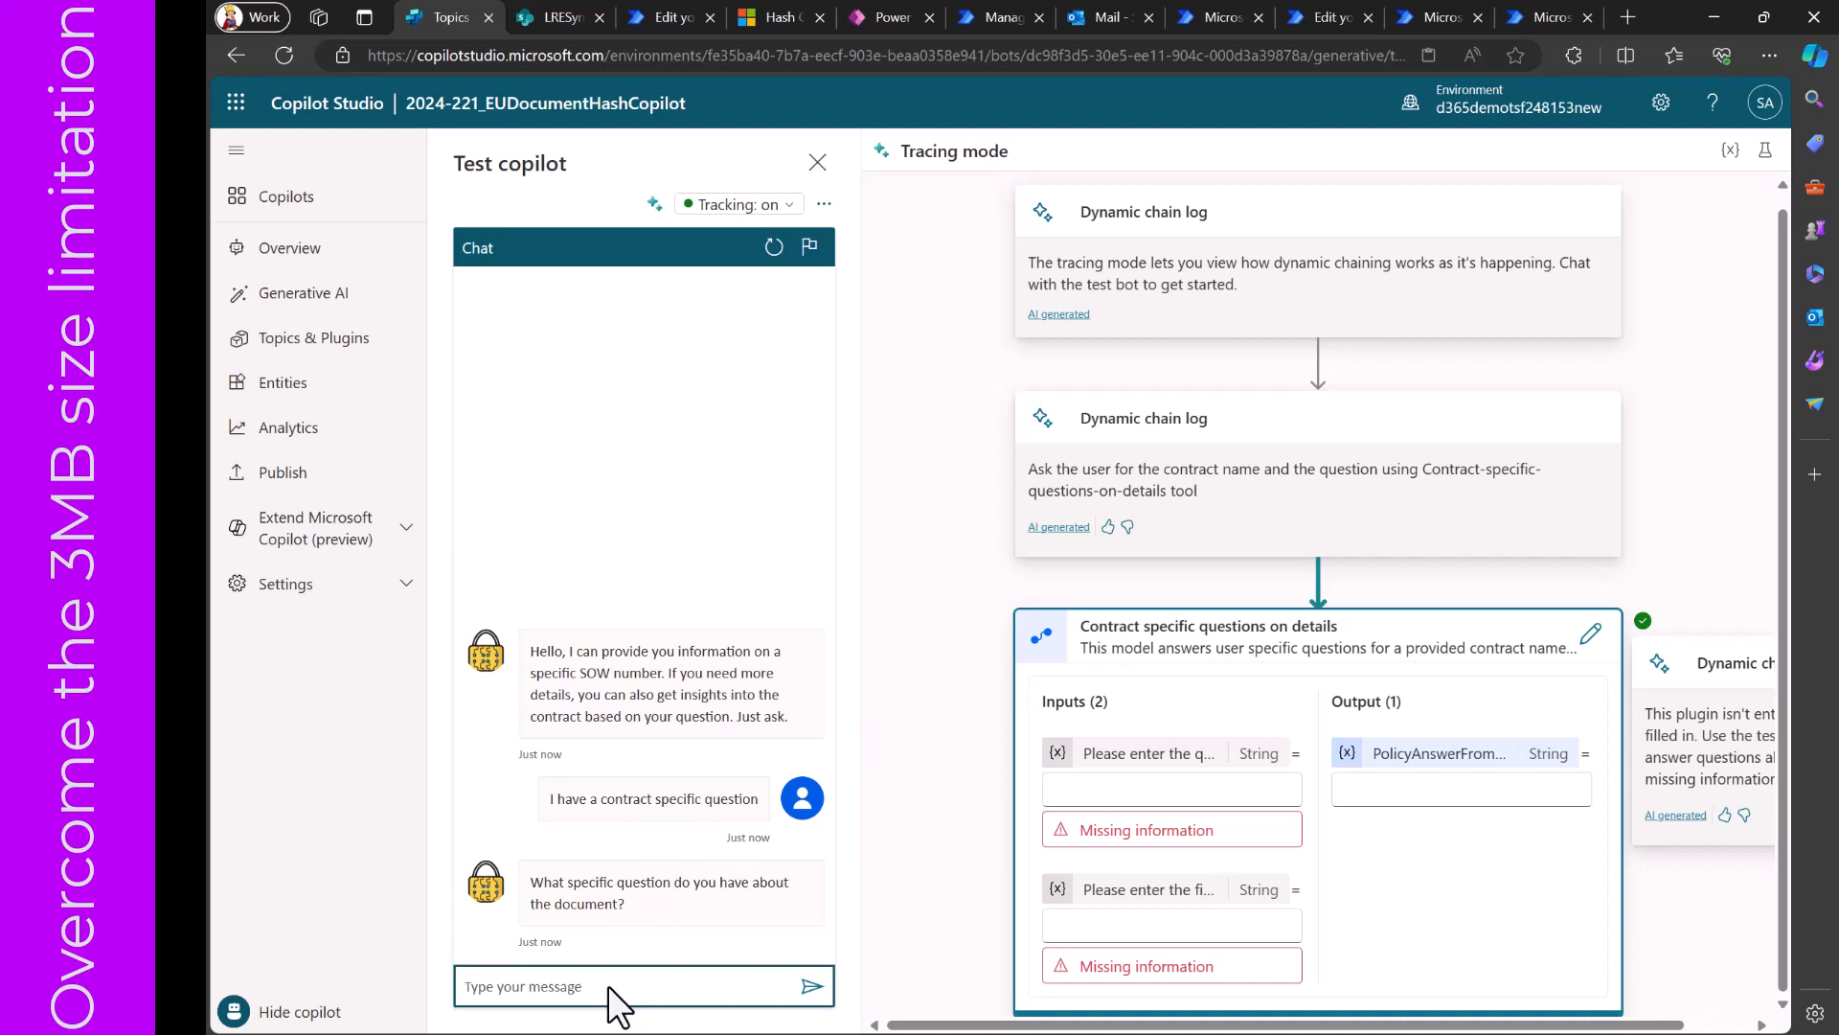
type("I want to know")
key("BackSpace")
key("BackSpace")
key("BackSpace")
key("BackSpace")
key("BackSpace")
key("BackSpace")
key("BackSpace")
key("BackSpace")
key("BackSpace")
key("BackSpace")
key("BackSpace")
key("BackSpace")
key("BackSpace")
type("need some information about")
type("fees included in the")
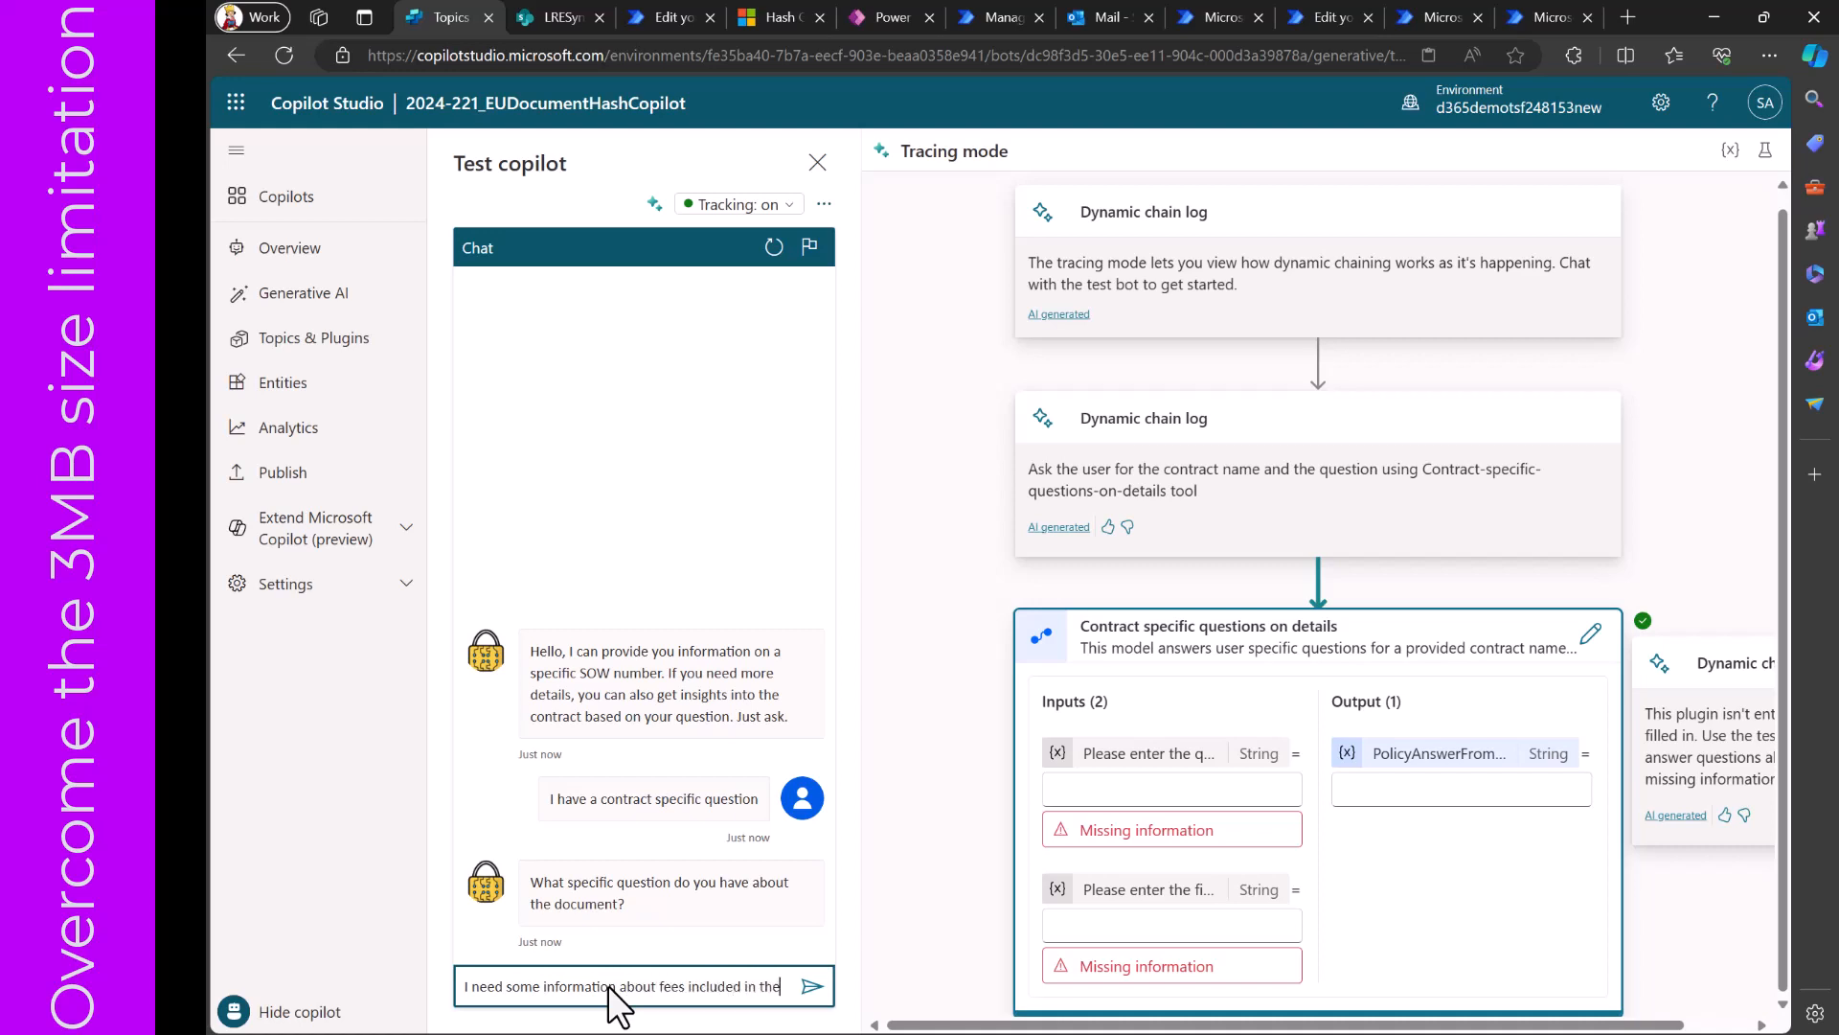
type(" contract")
key("Return")
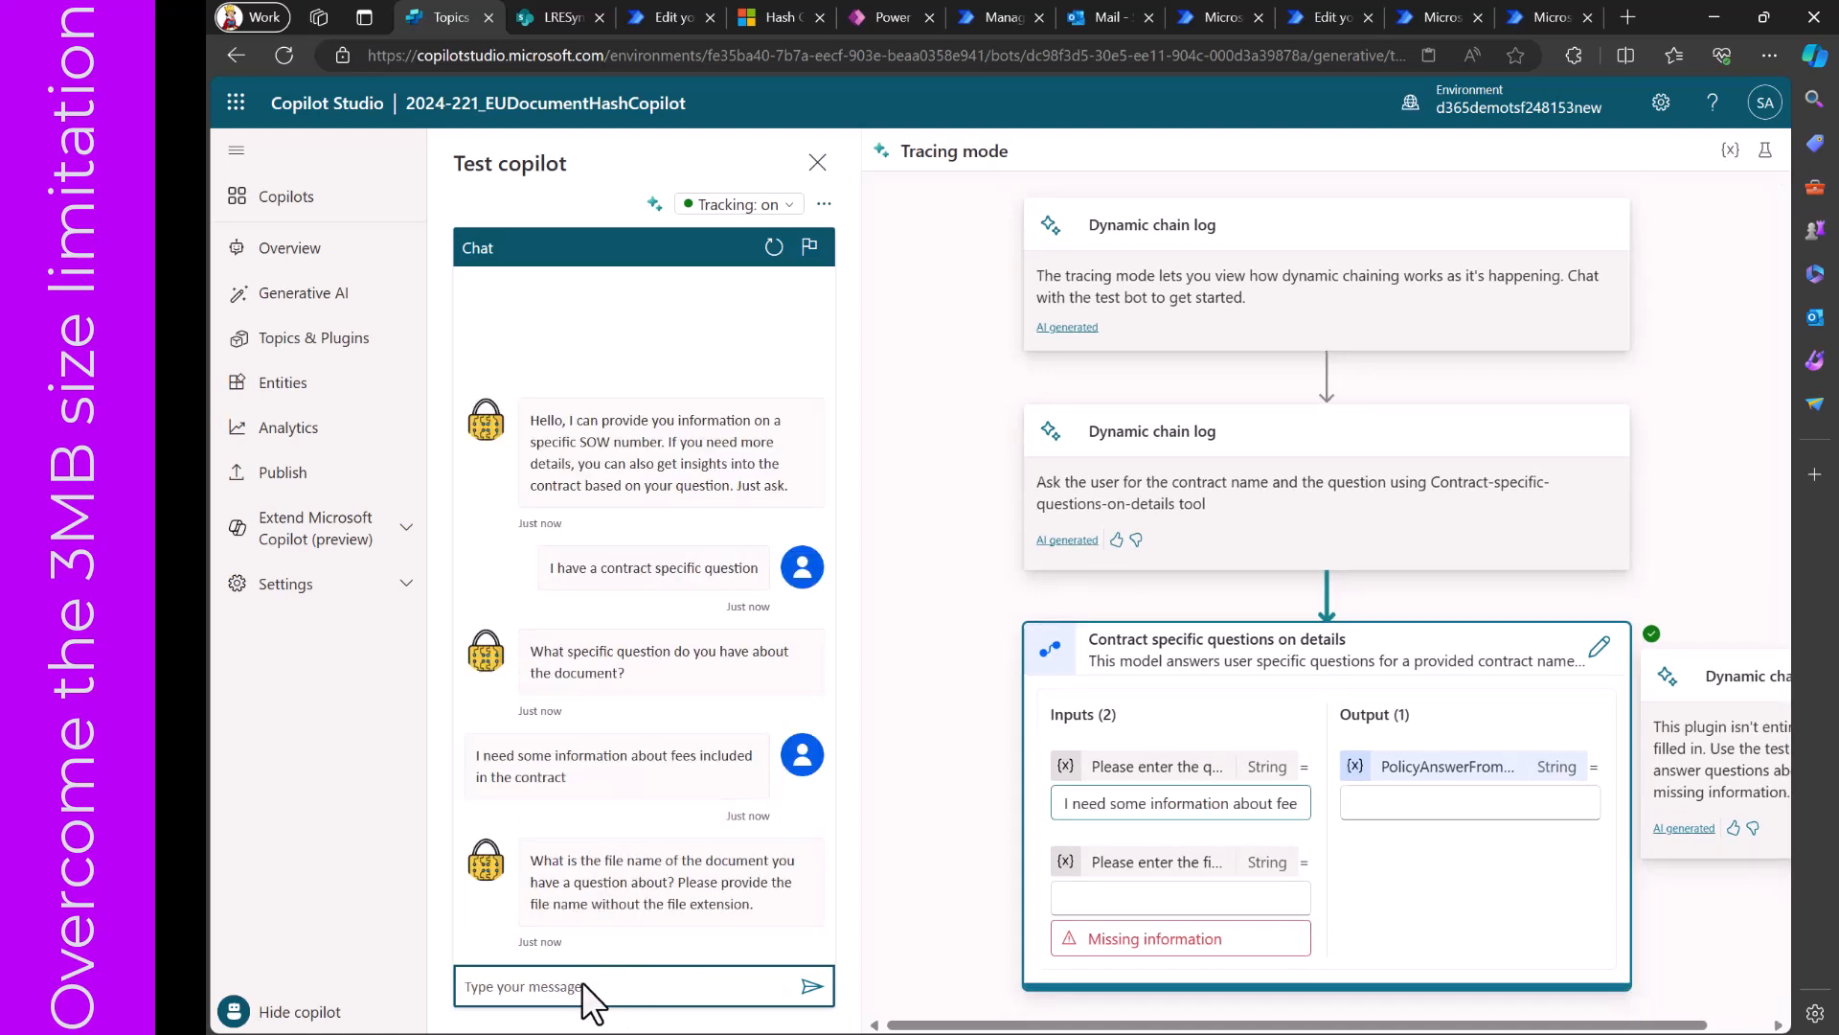
- Answer the copilot's file name question with "Contract9"
type("Contract9")
key("Return")
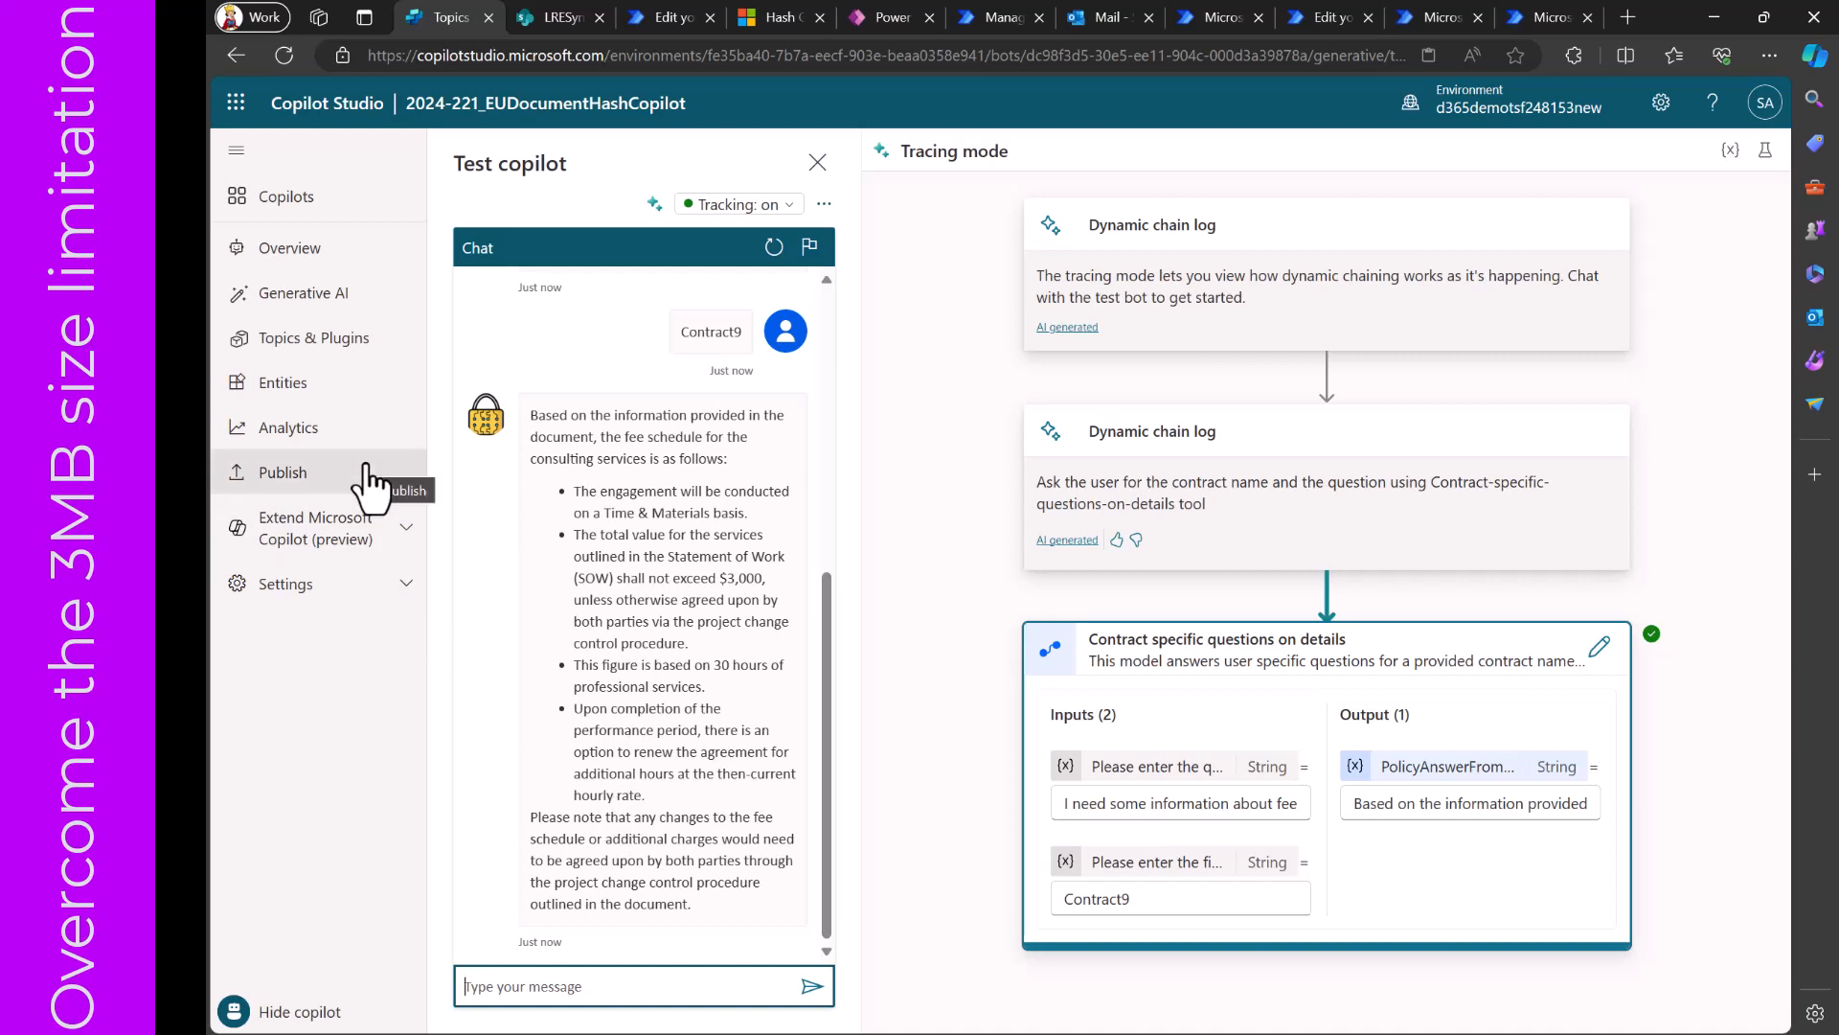
- Display the copilot's Generative AI settings and reopen the 2024-221_SPContractInsights plugin action
left_click(322, 305)
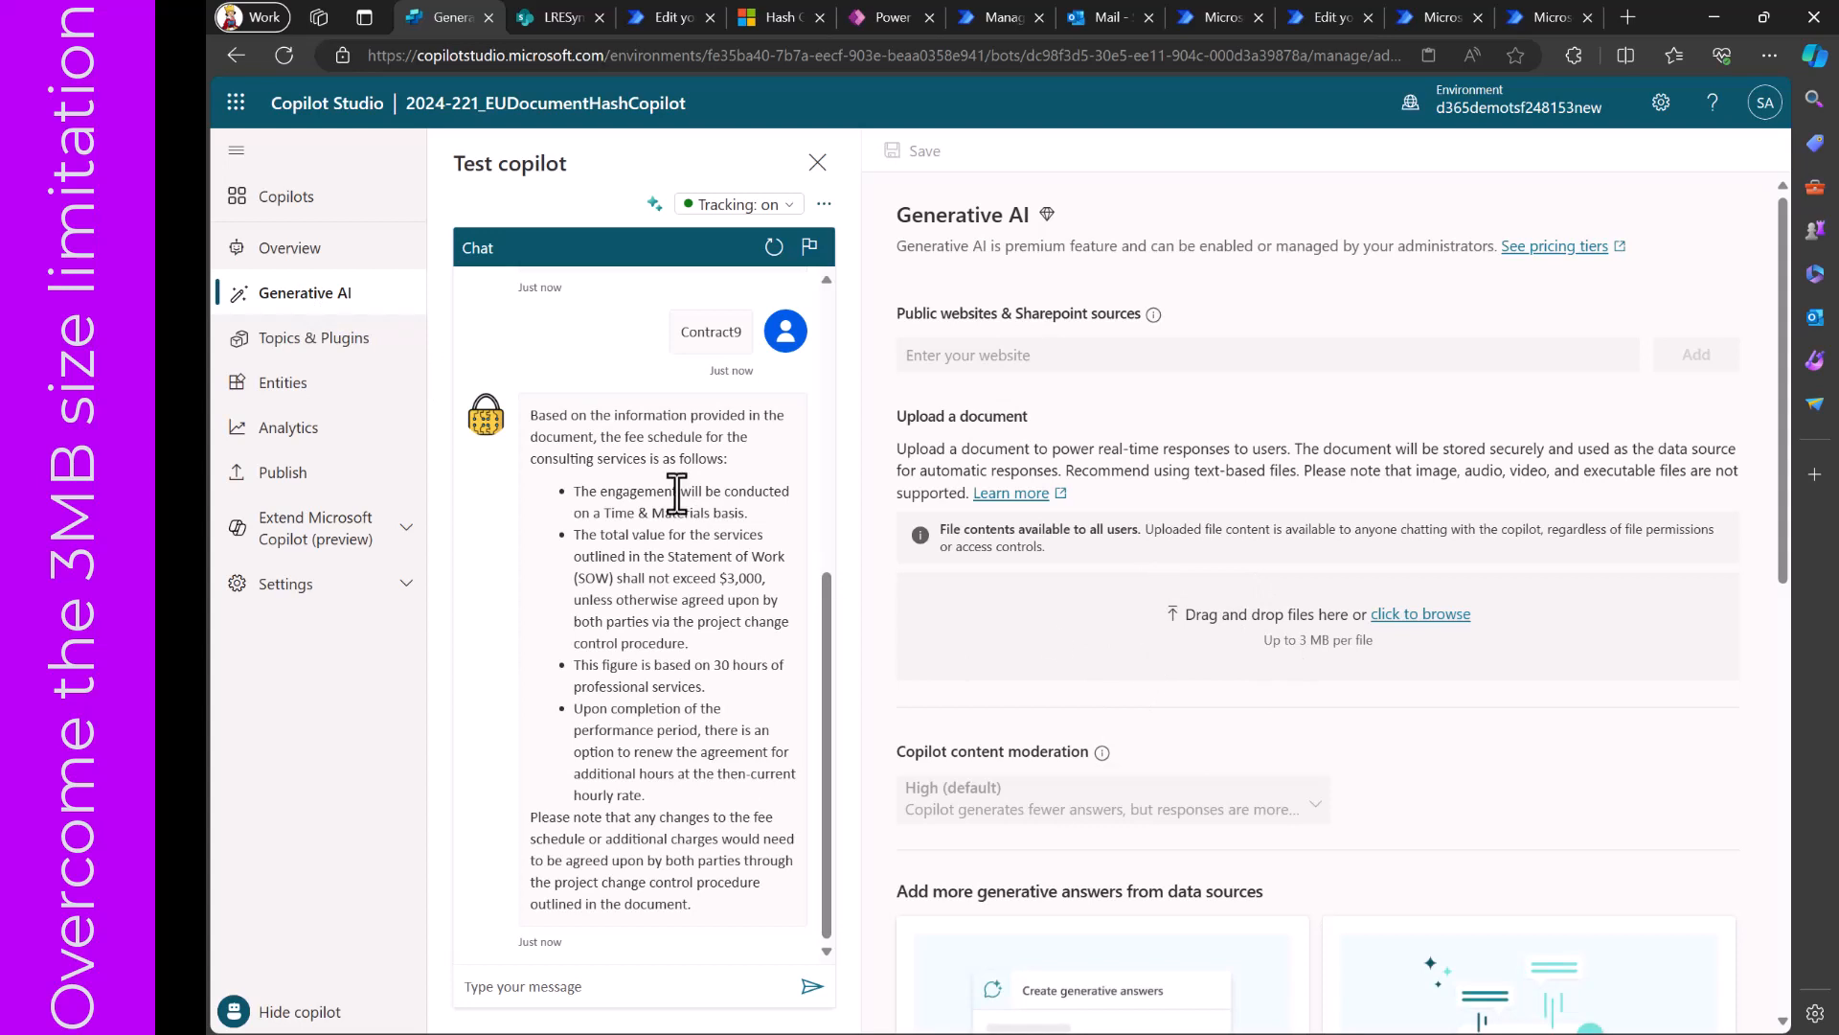
left_click(318, 342)
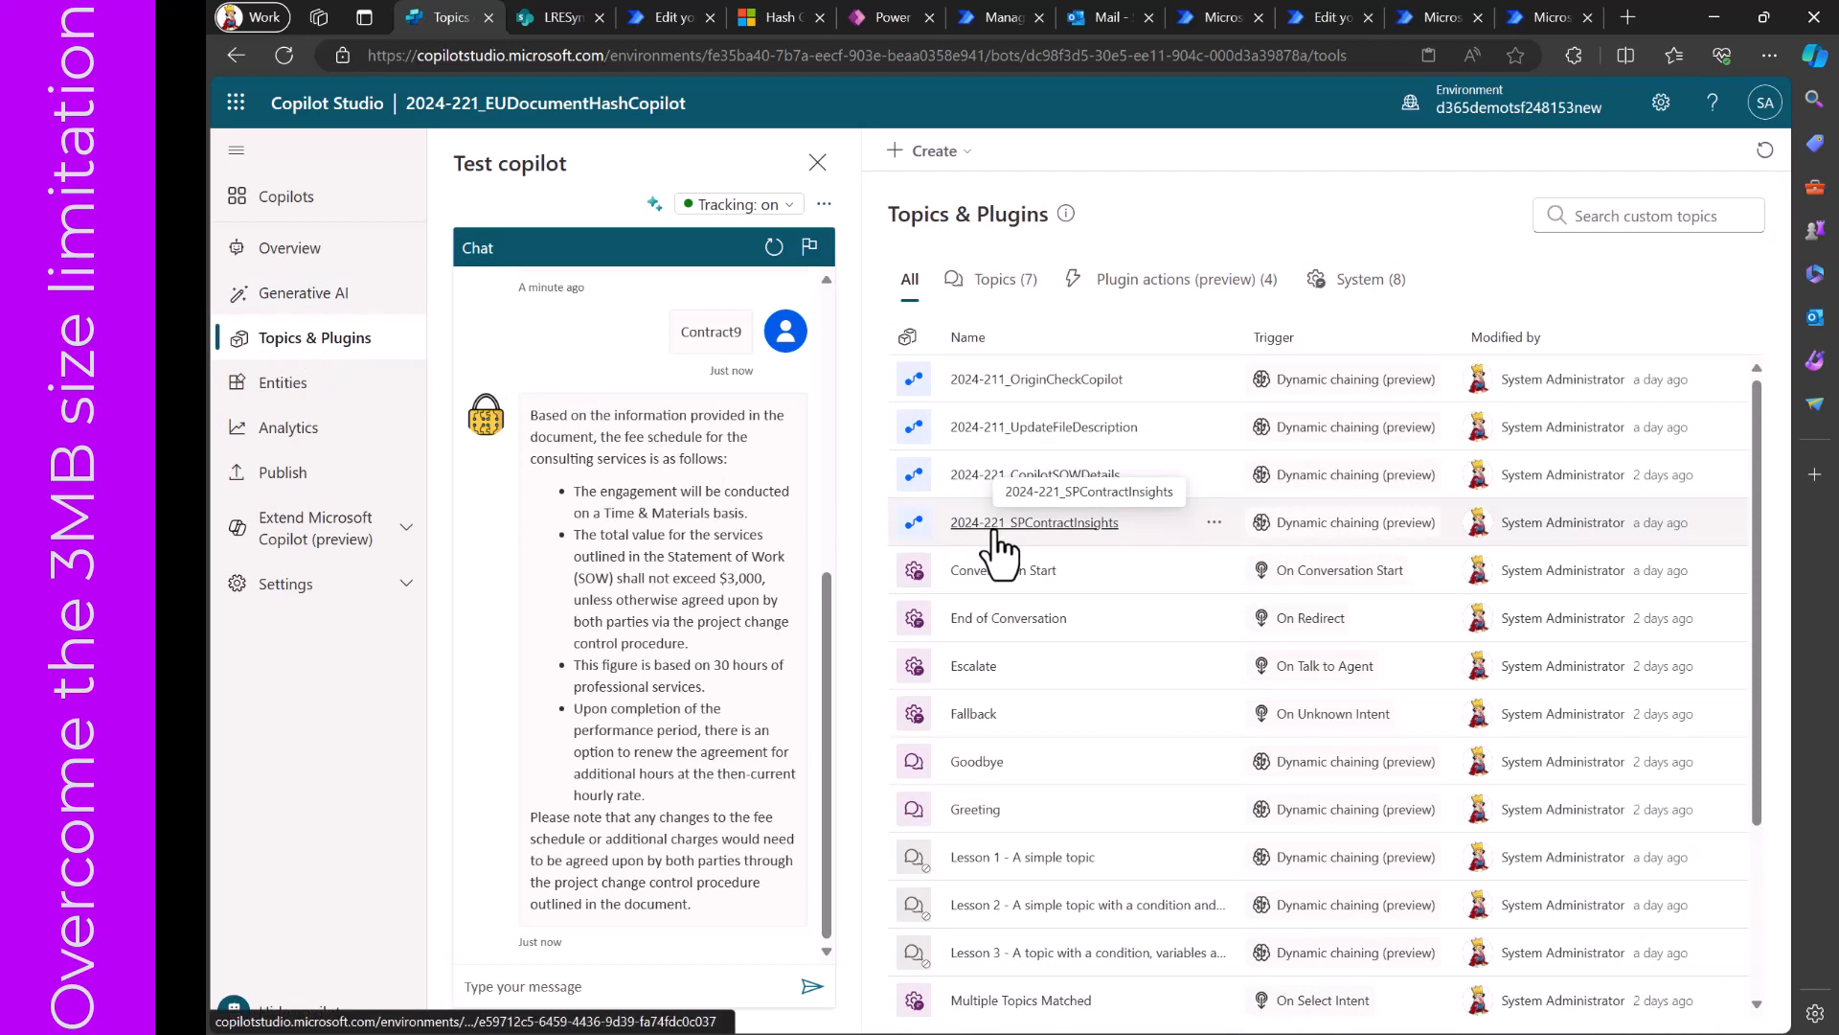
left_click(1061, 524)
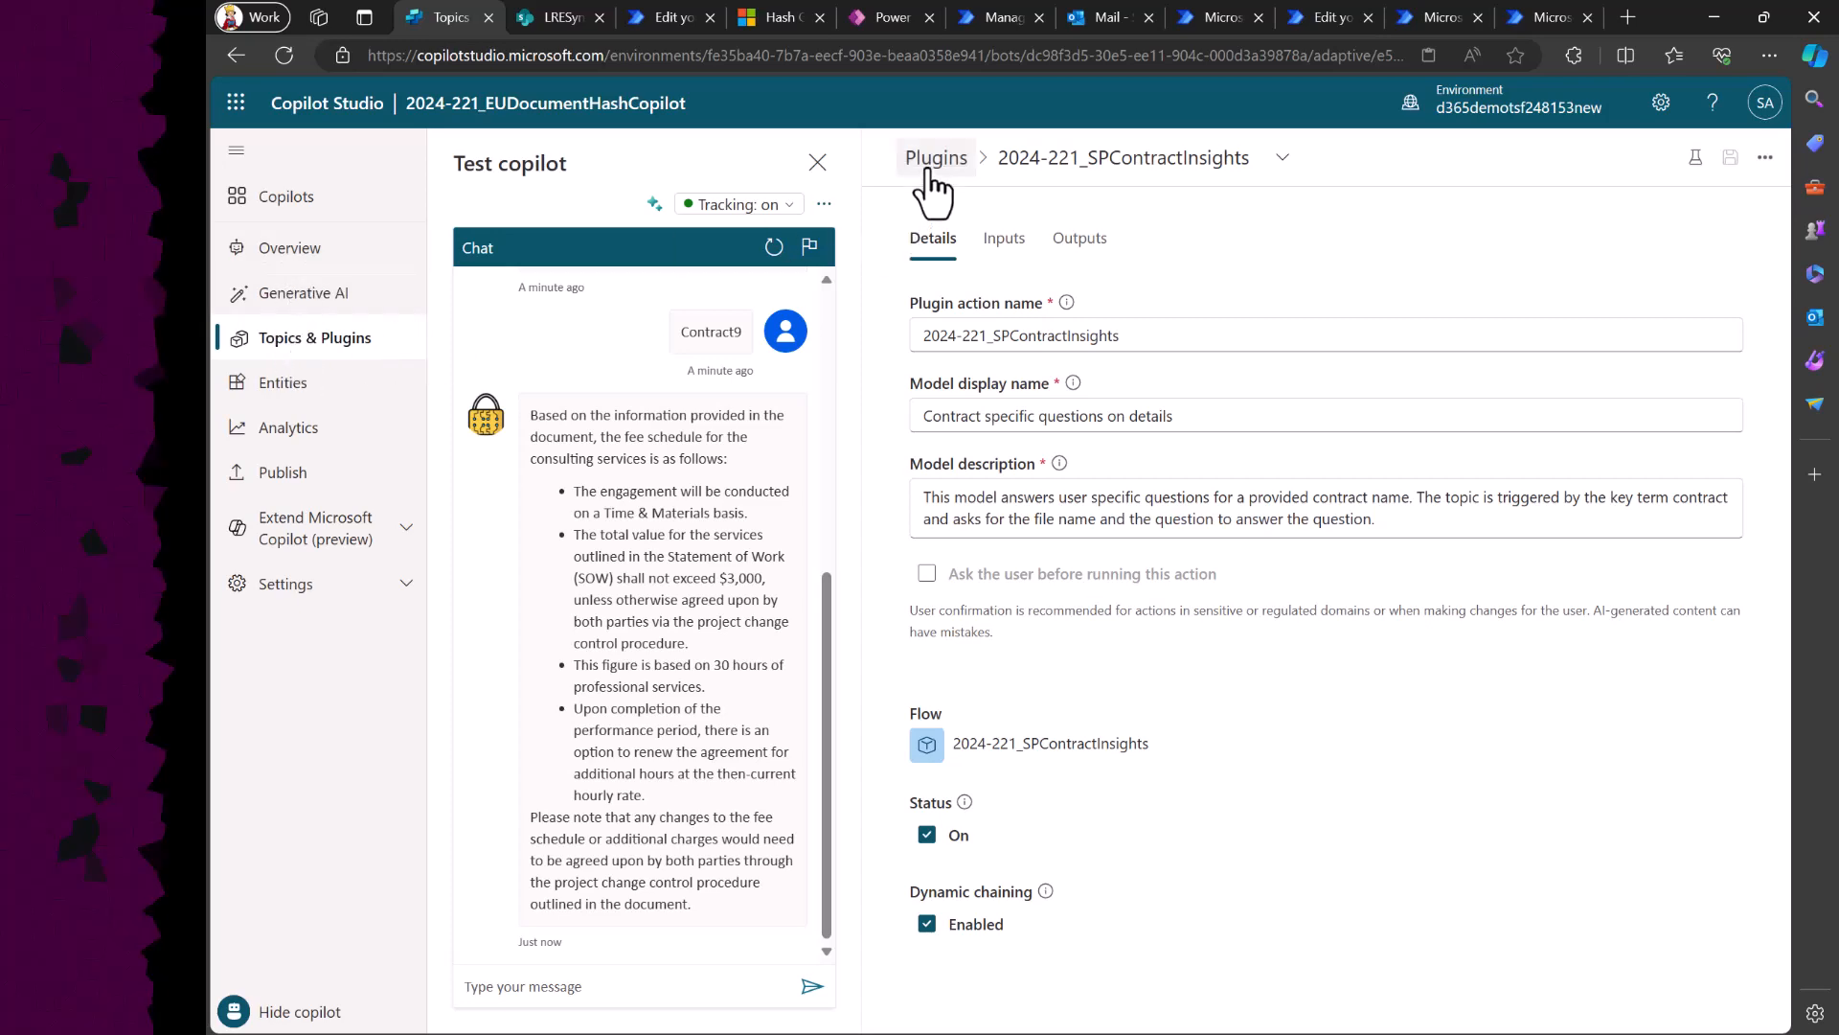
- Open the 2024-211_UpdateFileDescription plugin action and check the Description column of the 2024-221_Contracts2022 library in SharePoint
left_click(928, 171)
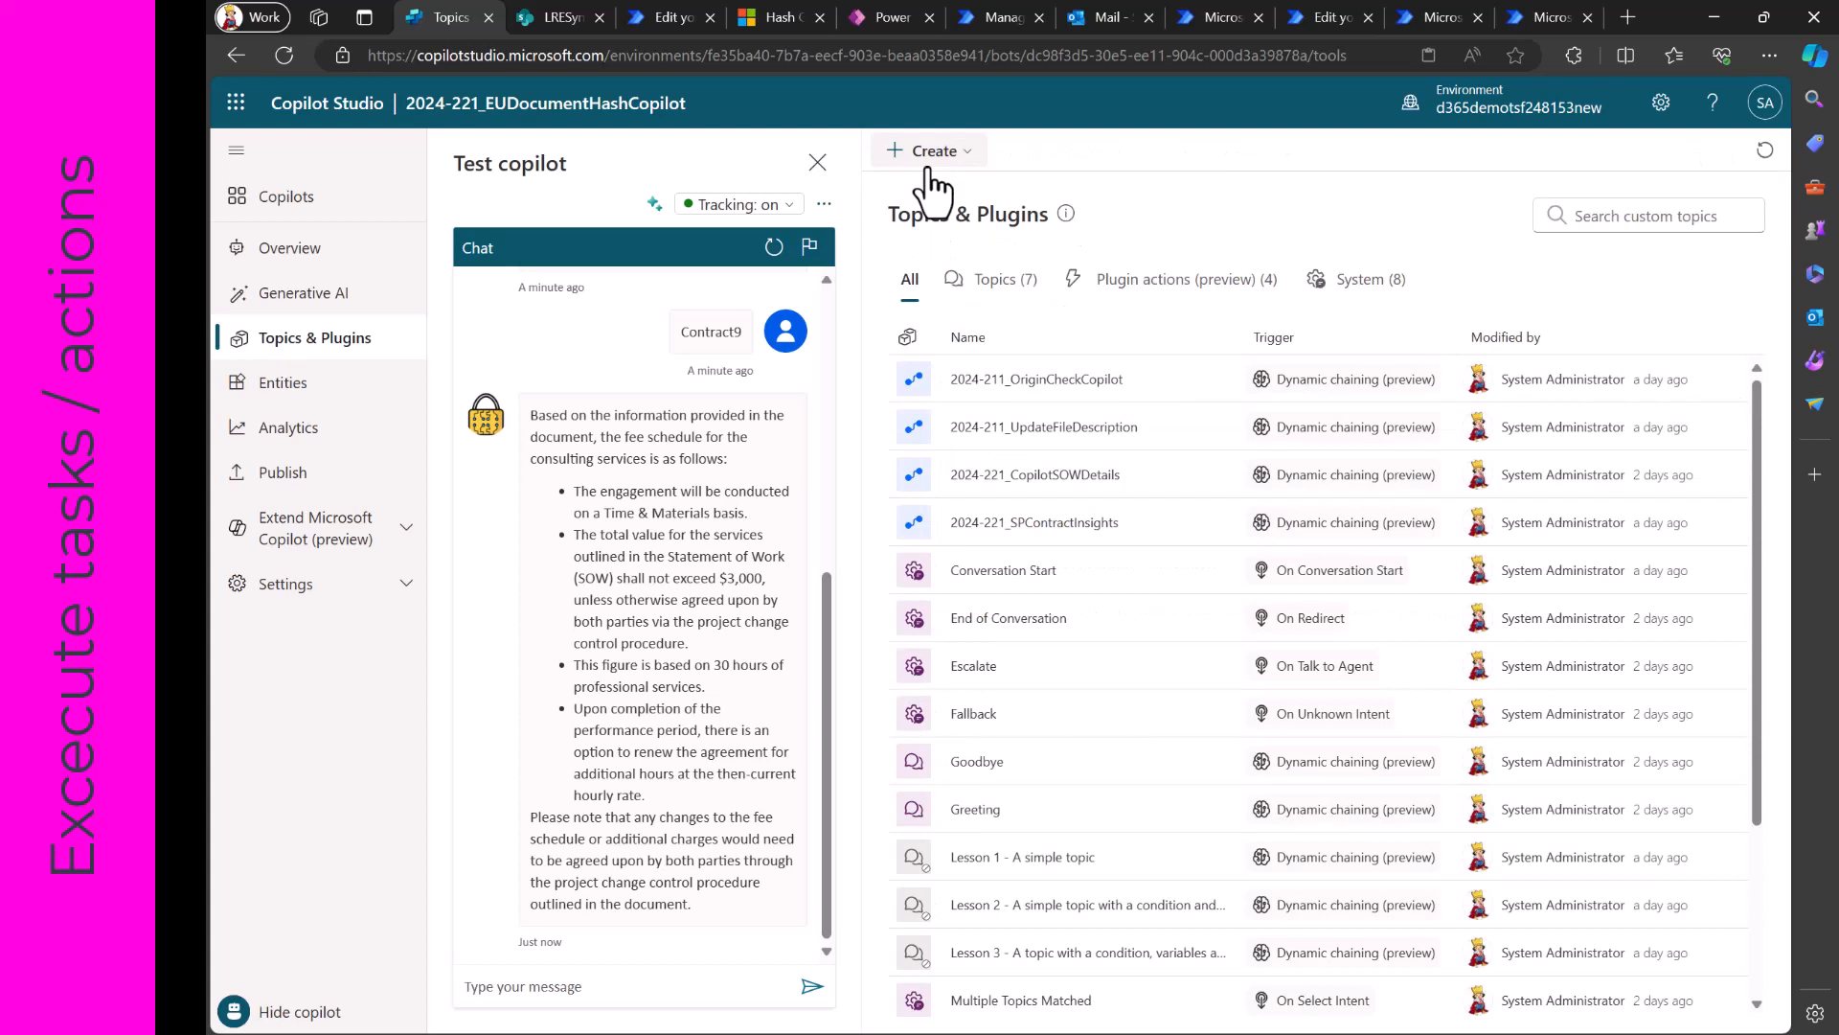
left_click(1048, 436)
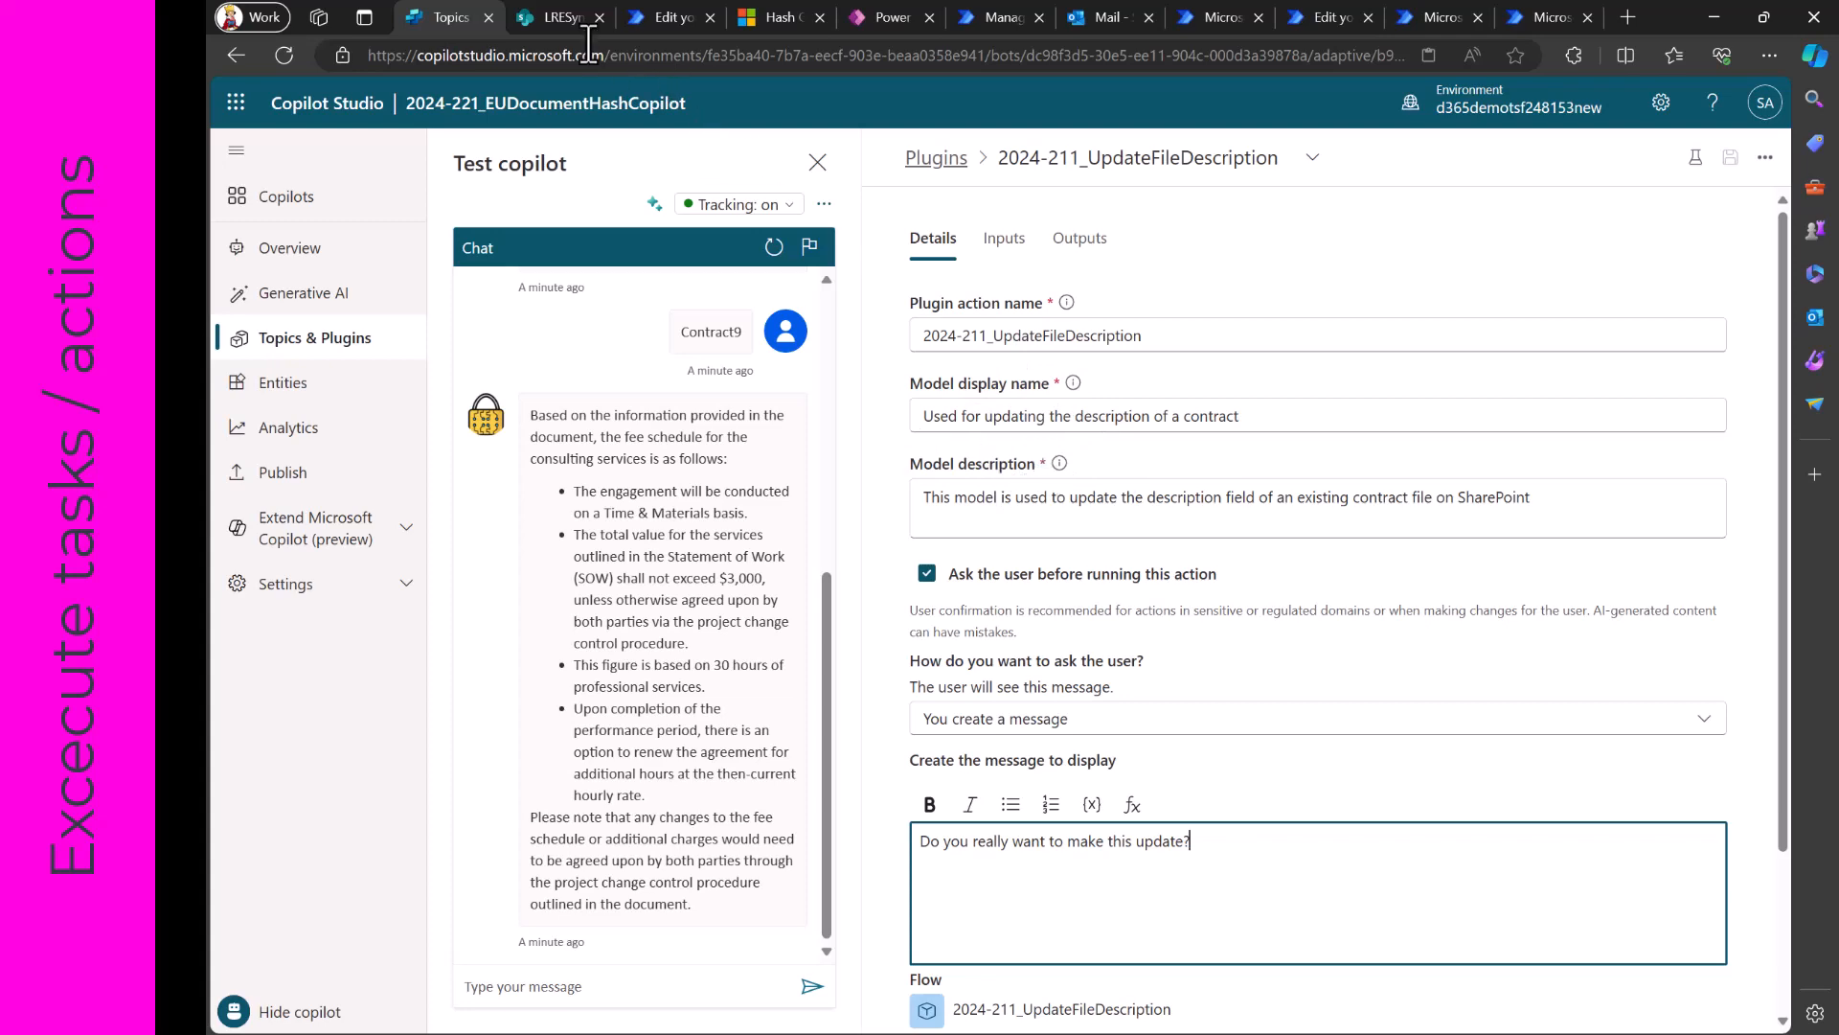
left_click(560, 19)
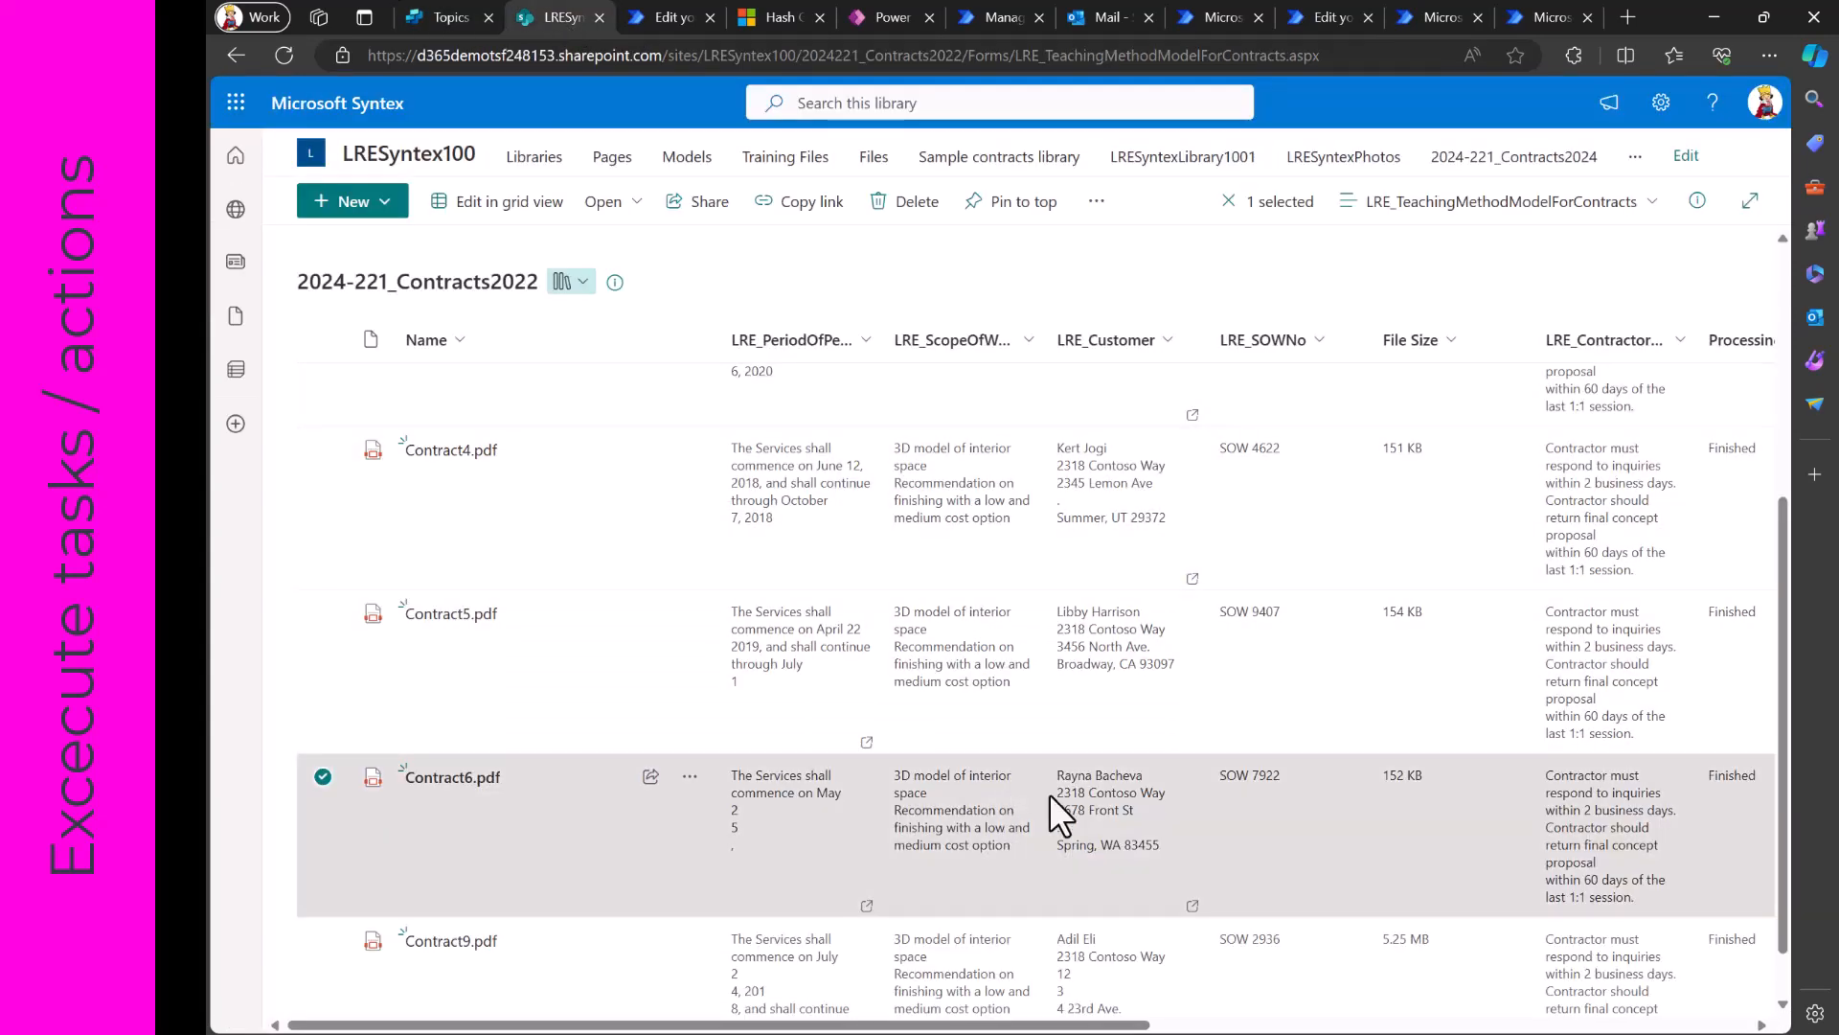
scroll(1049, 795, "right", 2)
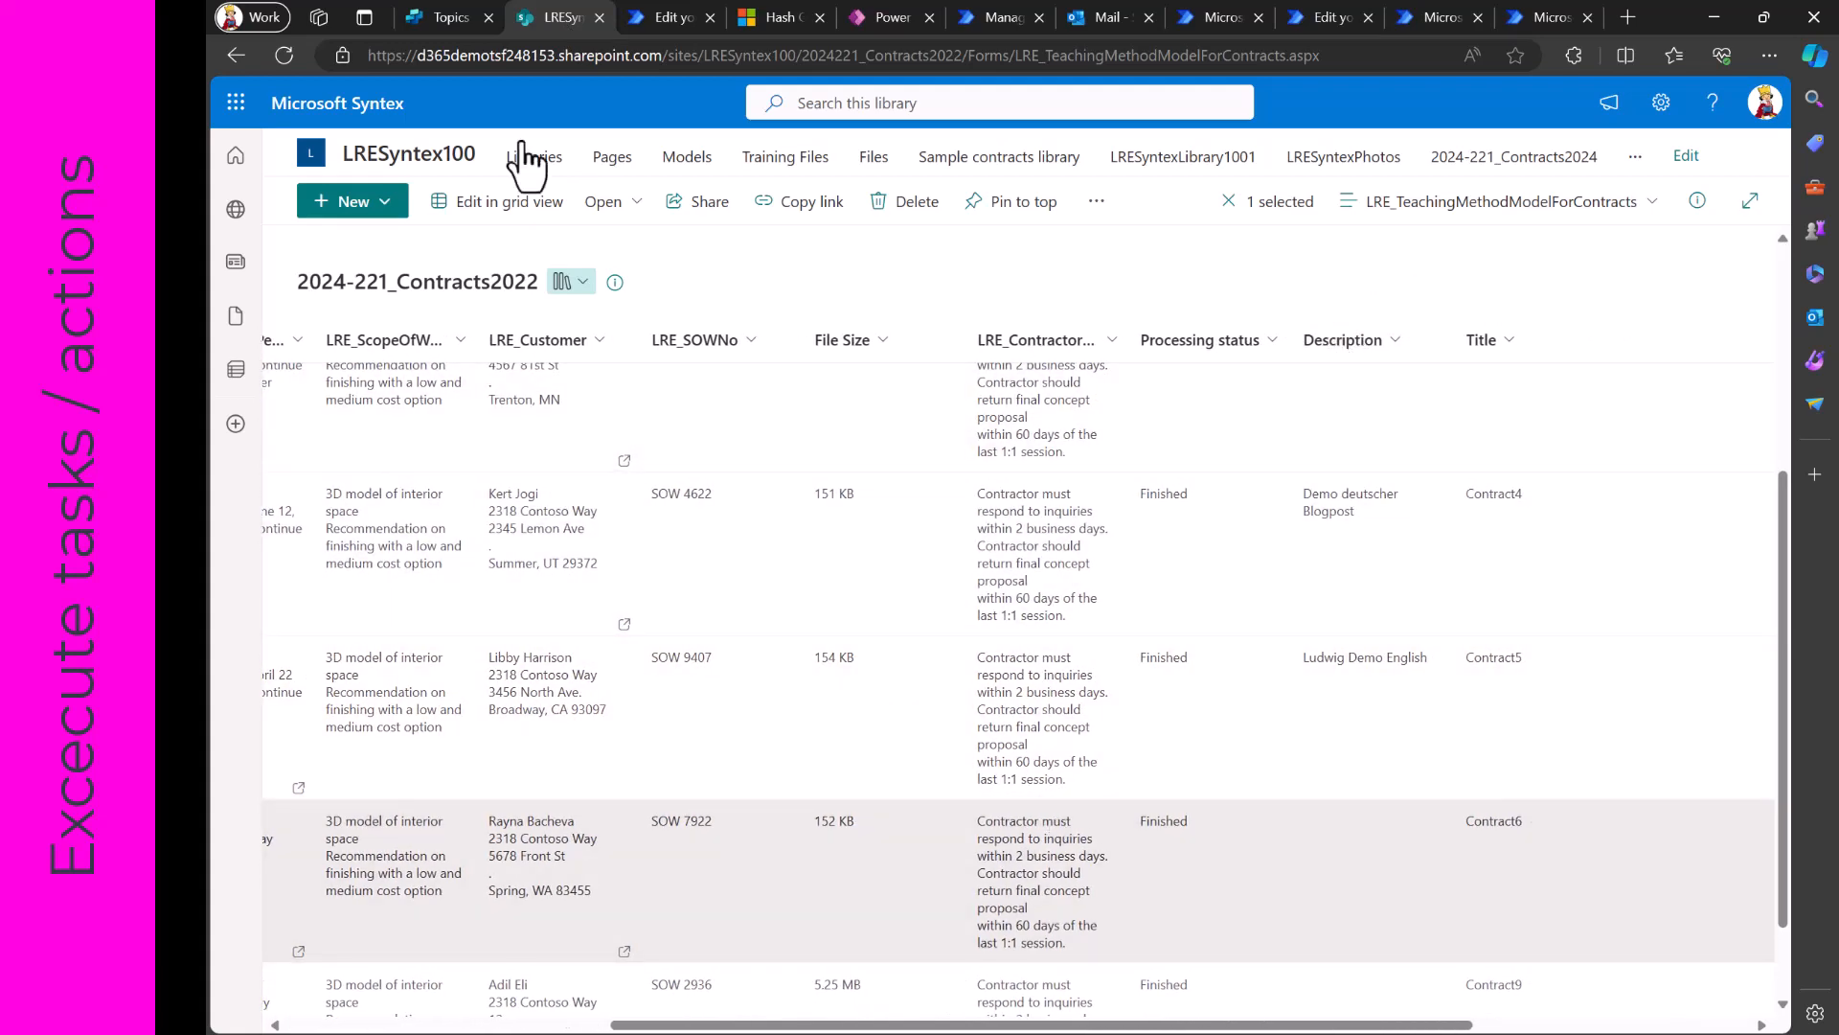
- Back in Copilot Studio, ask the test copilot "I want to update the contract description. Can you please help?" and display the tracing mode
left_click(446, 19)
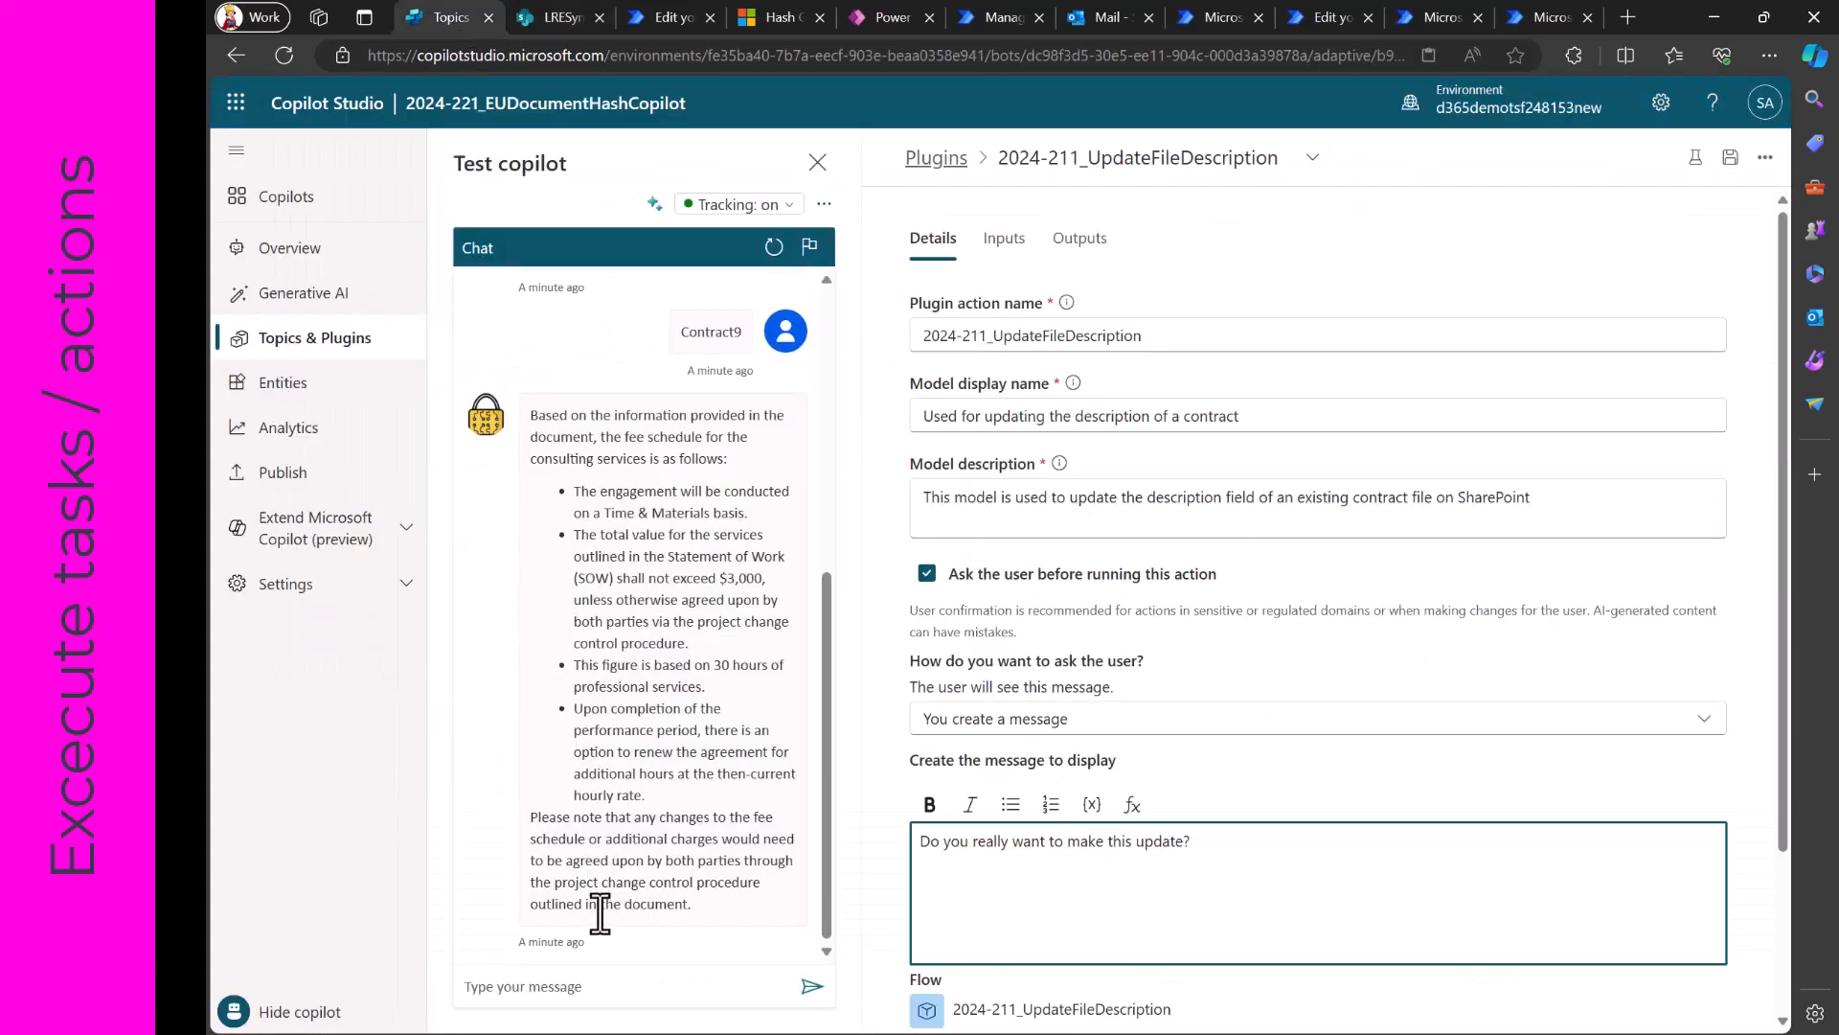
left_click(593, 989)
type("I want to update t")
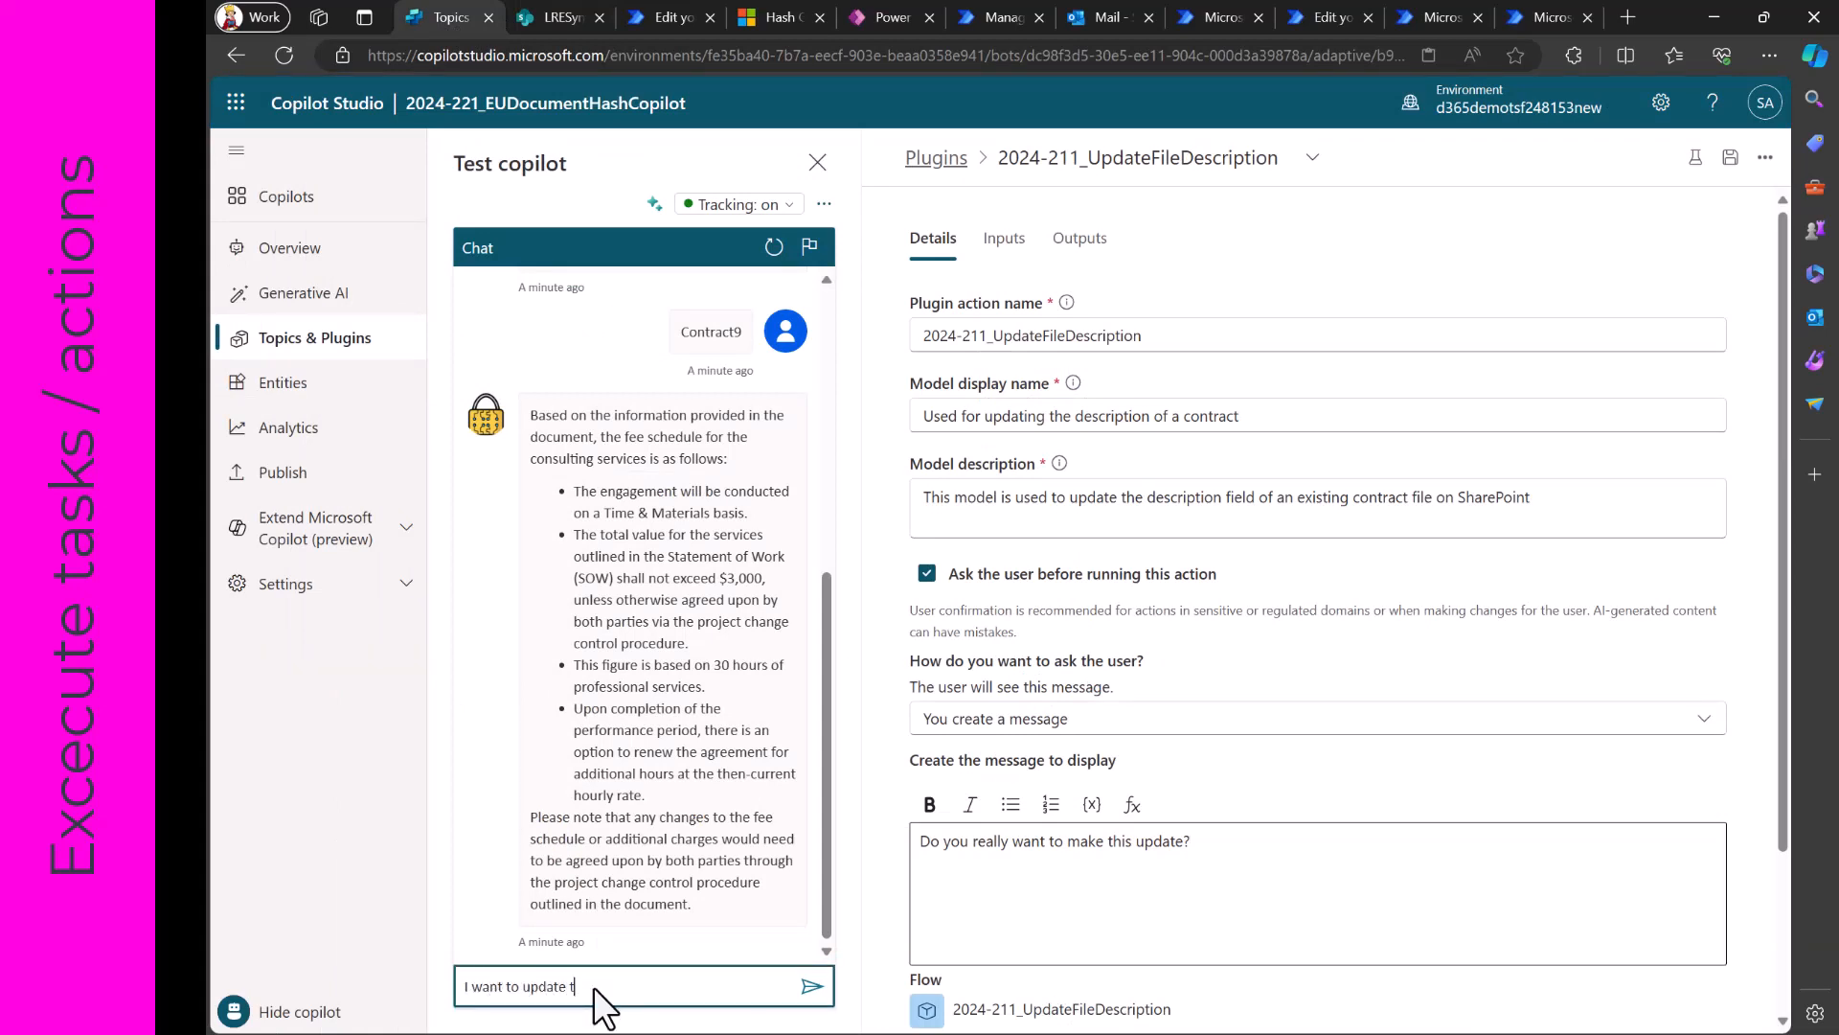
key("BackSpace")
key("BackSpace")
type("description. Can you ple")
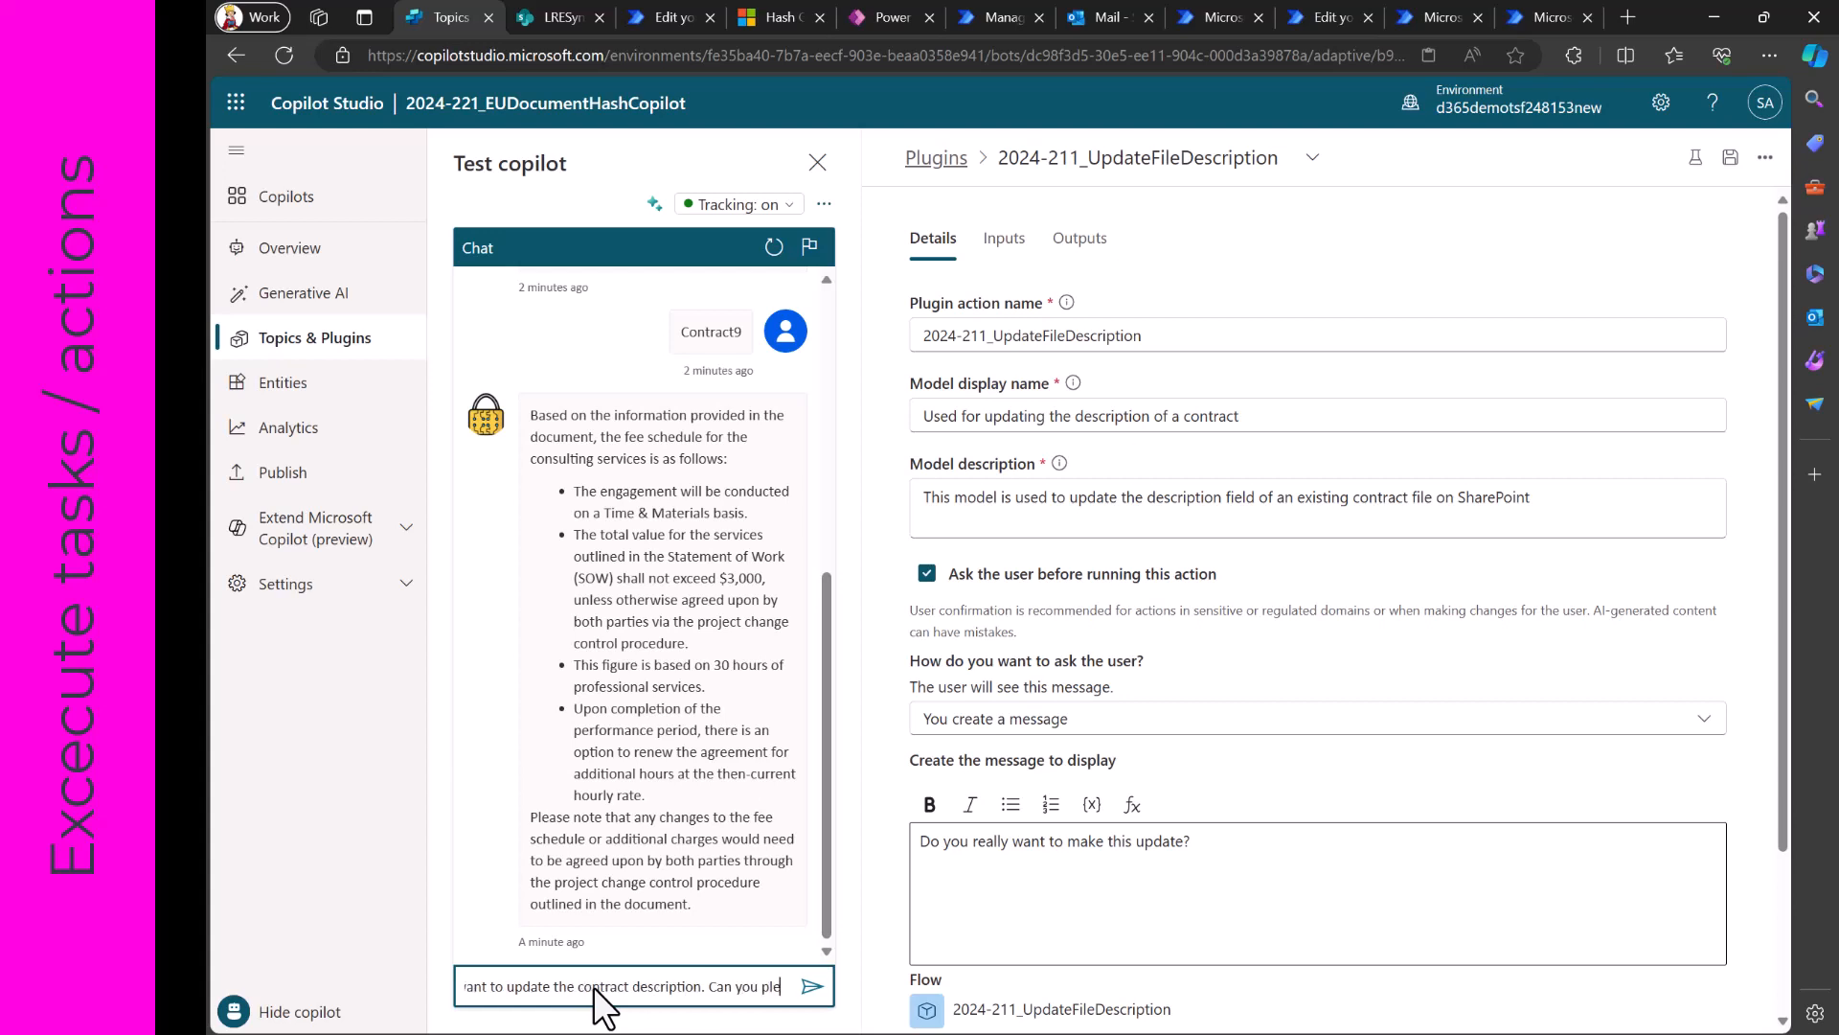
type("ase help?")
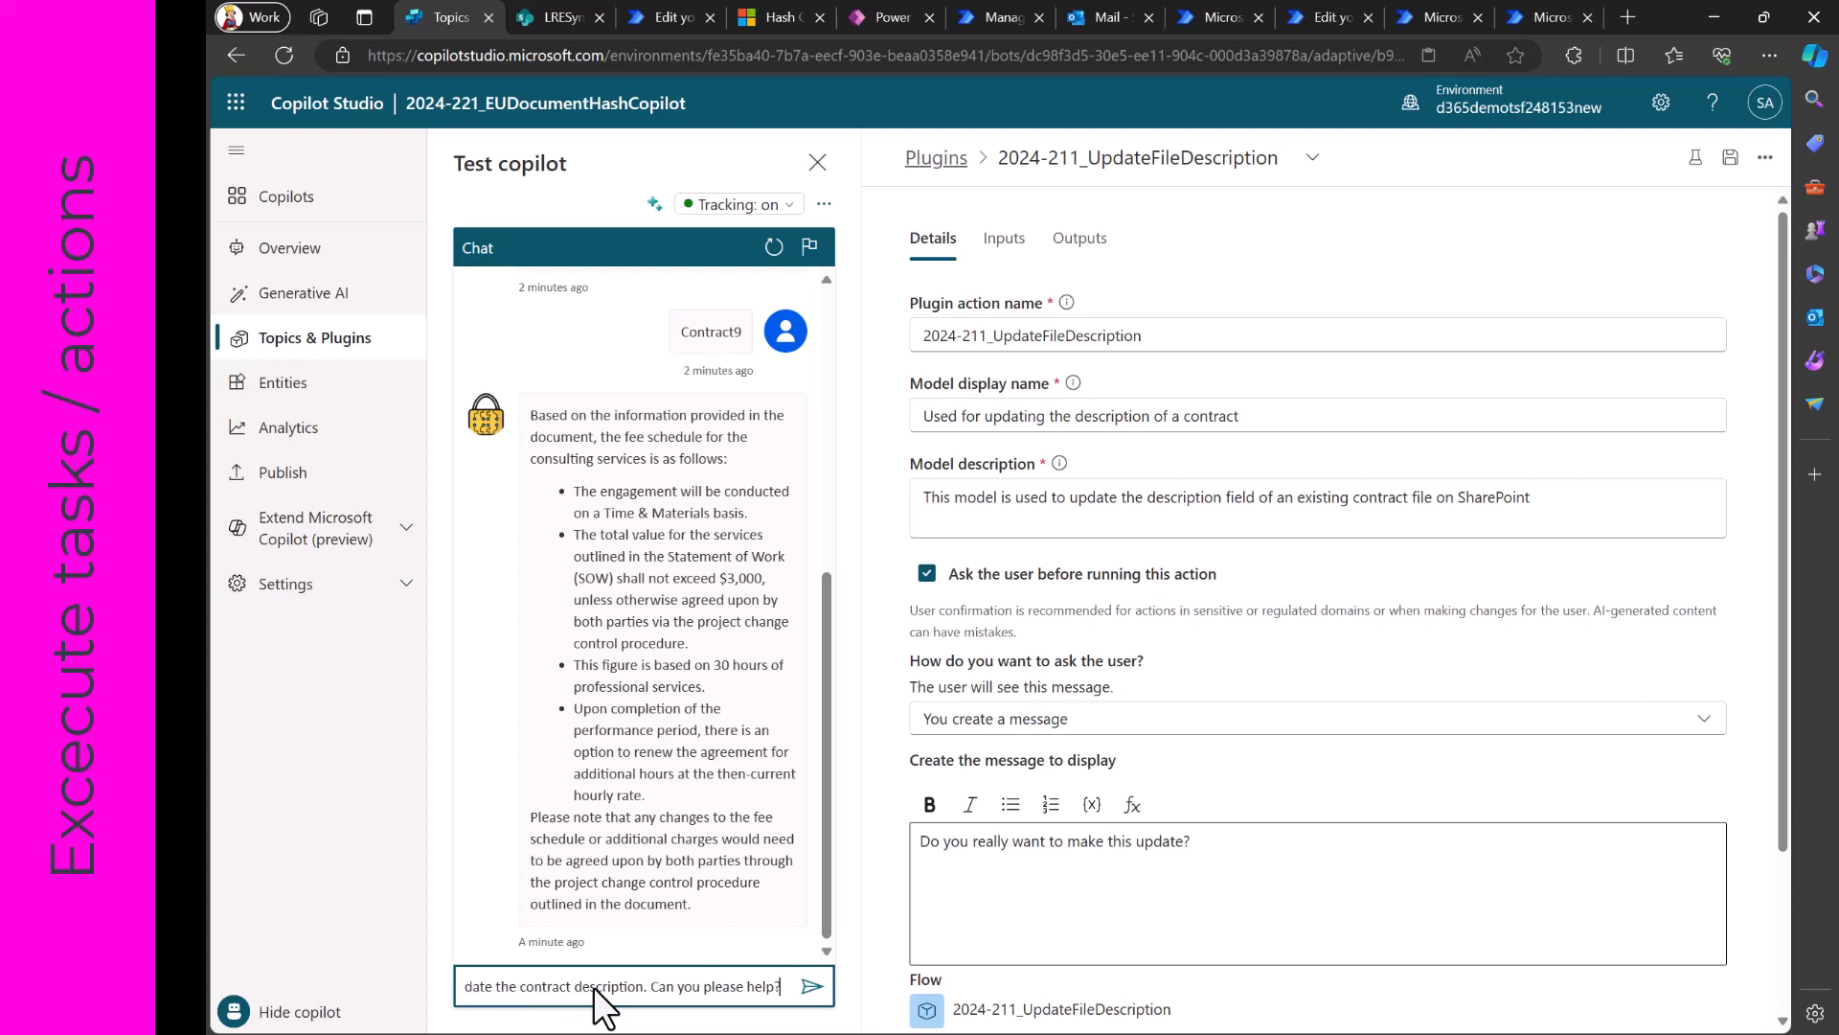
key("Return")
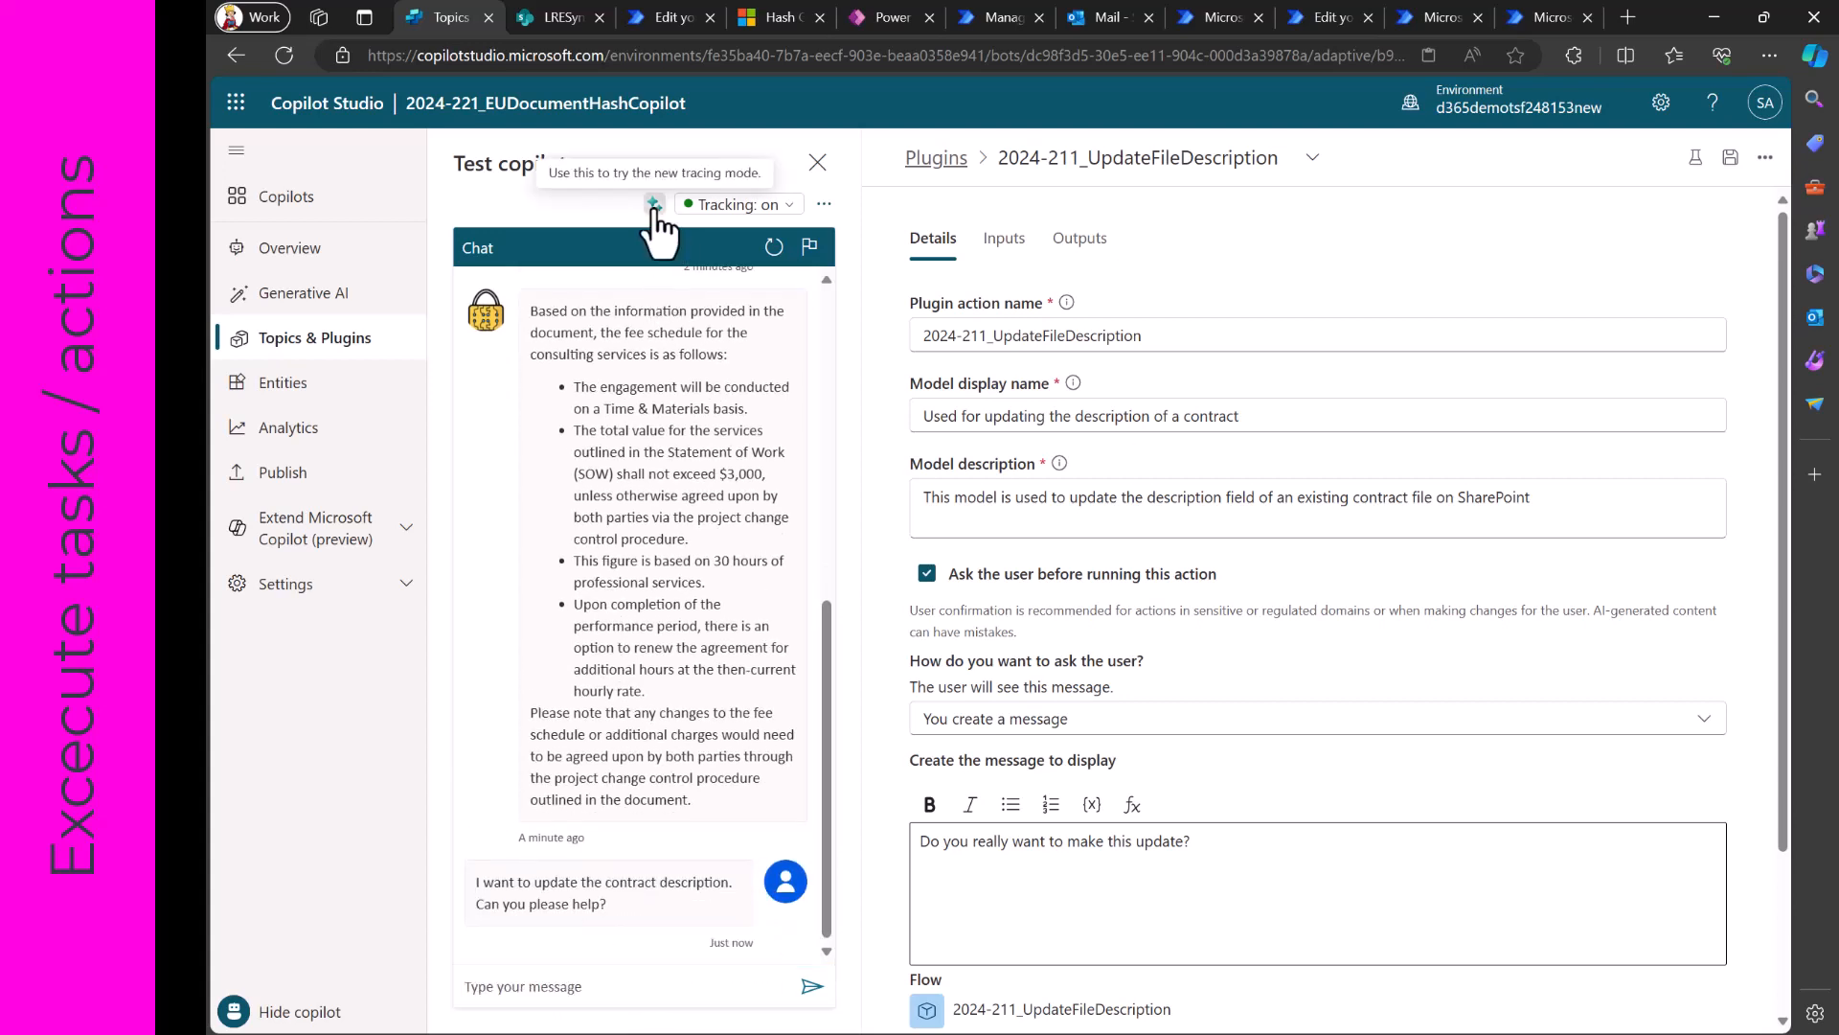
left_click(654, 206)
left_click(1054, 615)
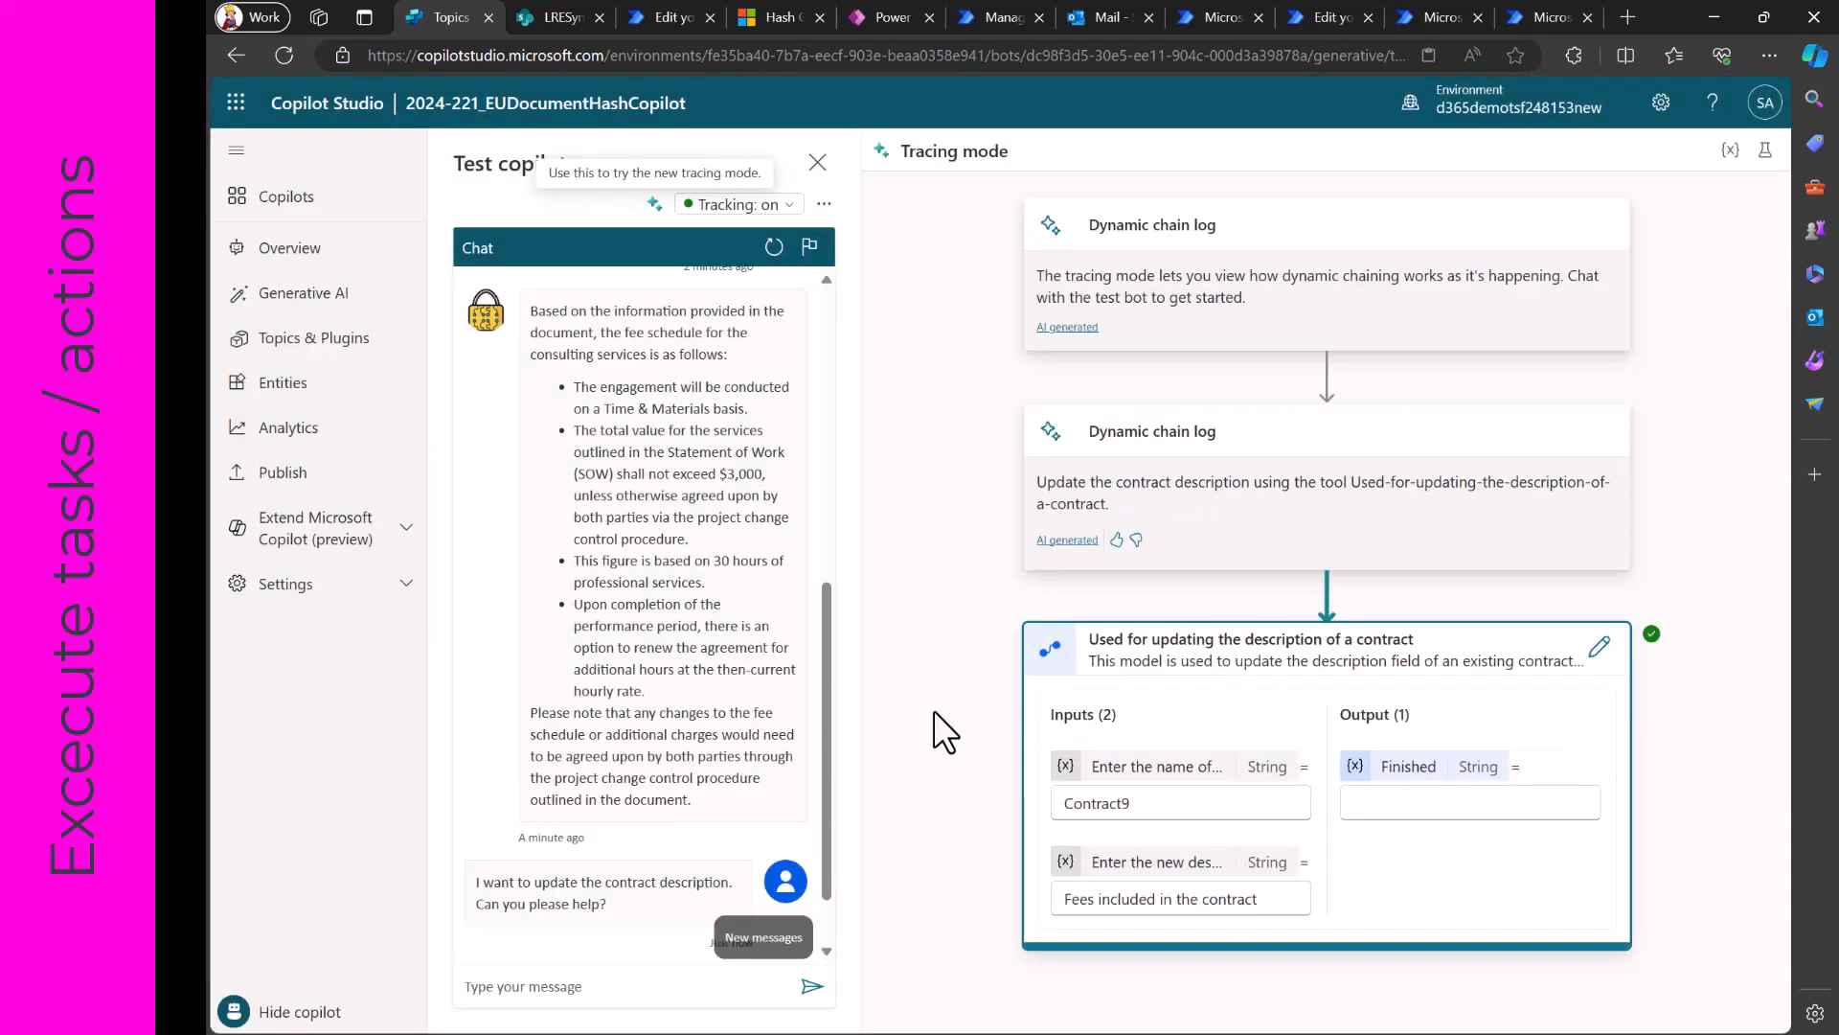
- Reply "yes" to the copilot's question about making the description update
scroll(699, 809, "down", 2)
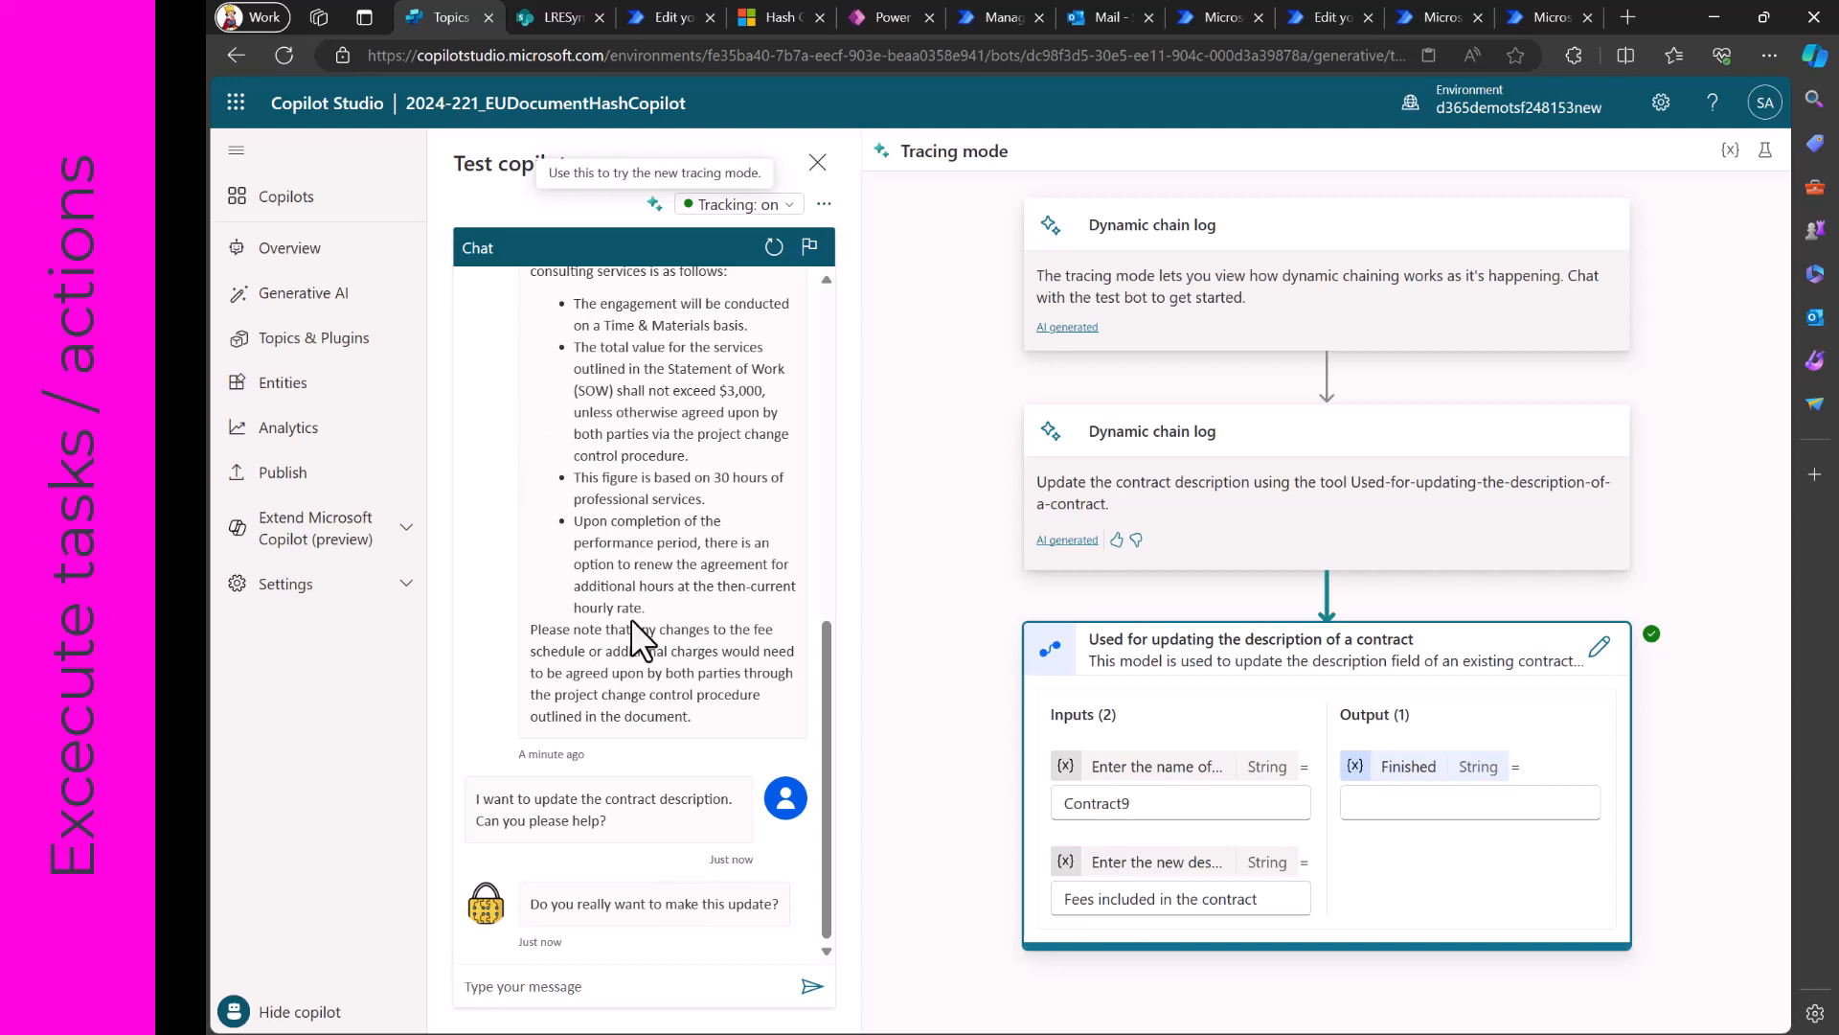
left_click(587, 988)
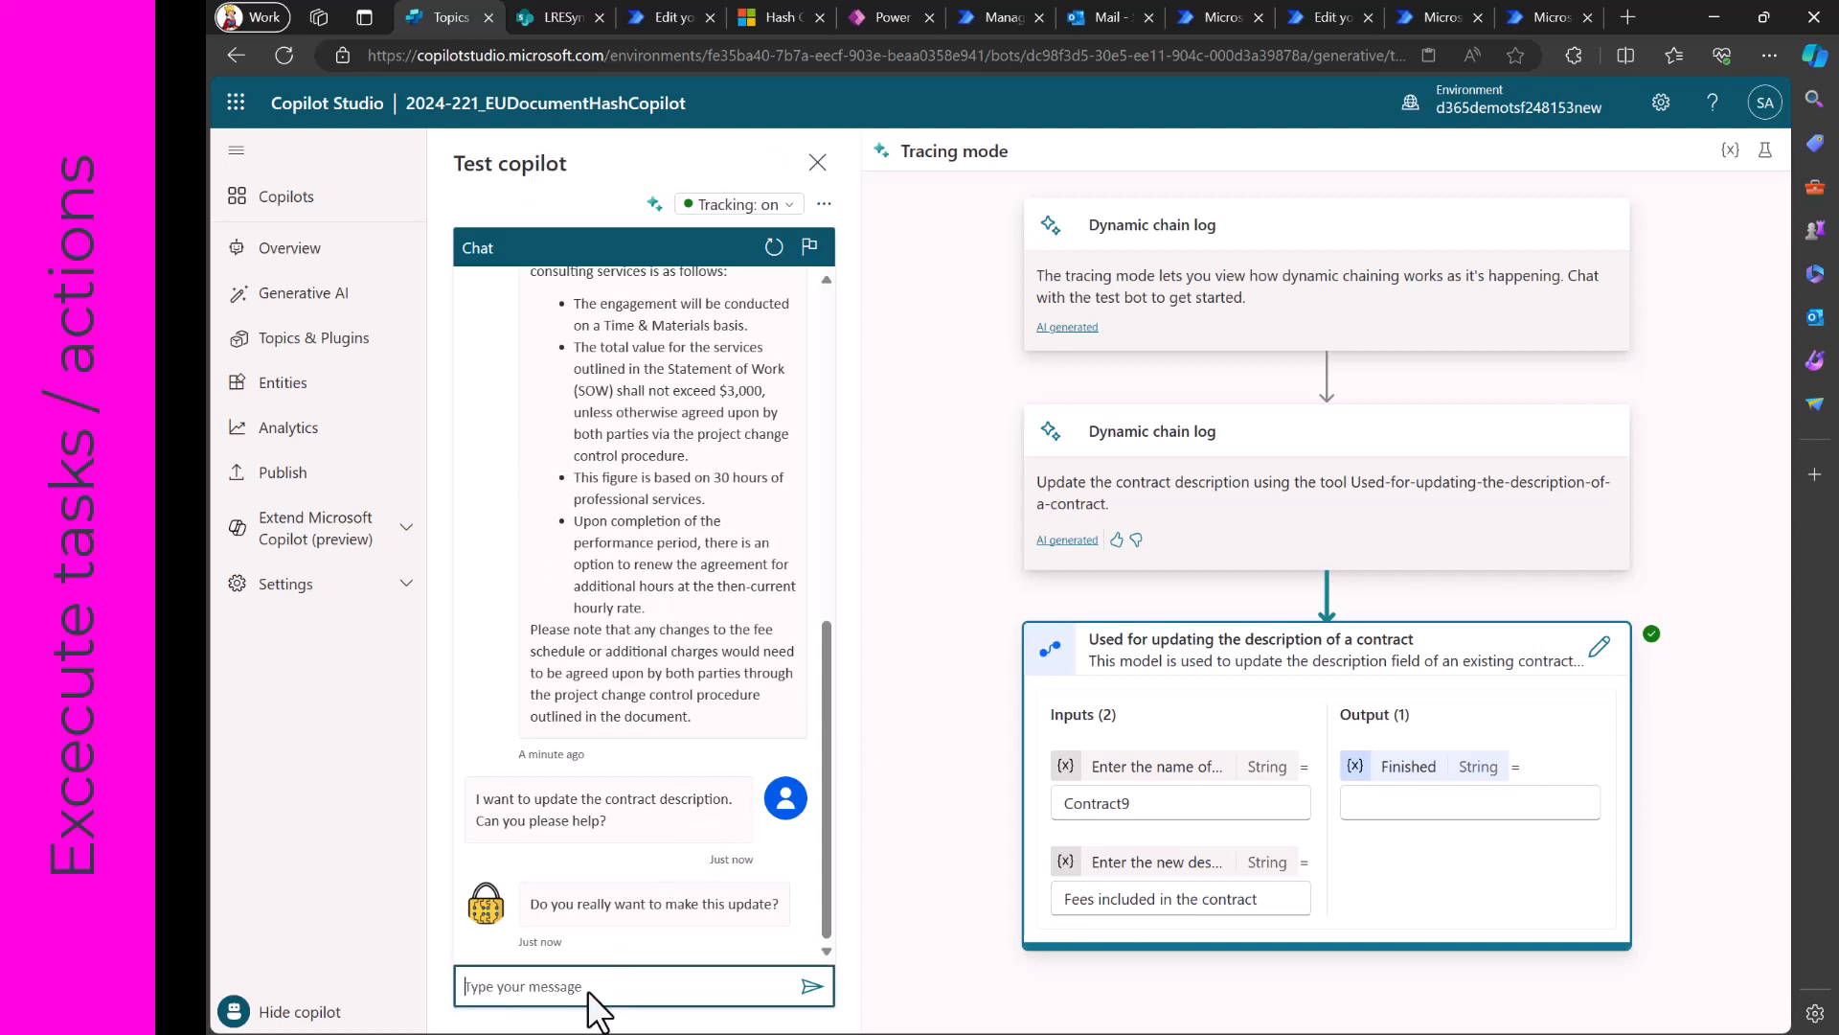
type("yes")
key("Return")
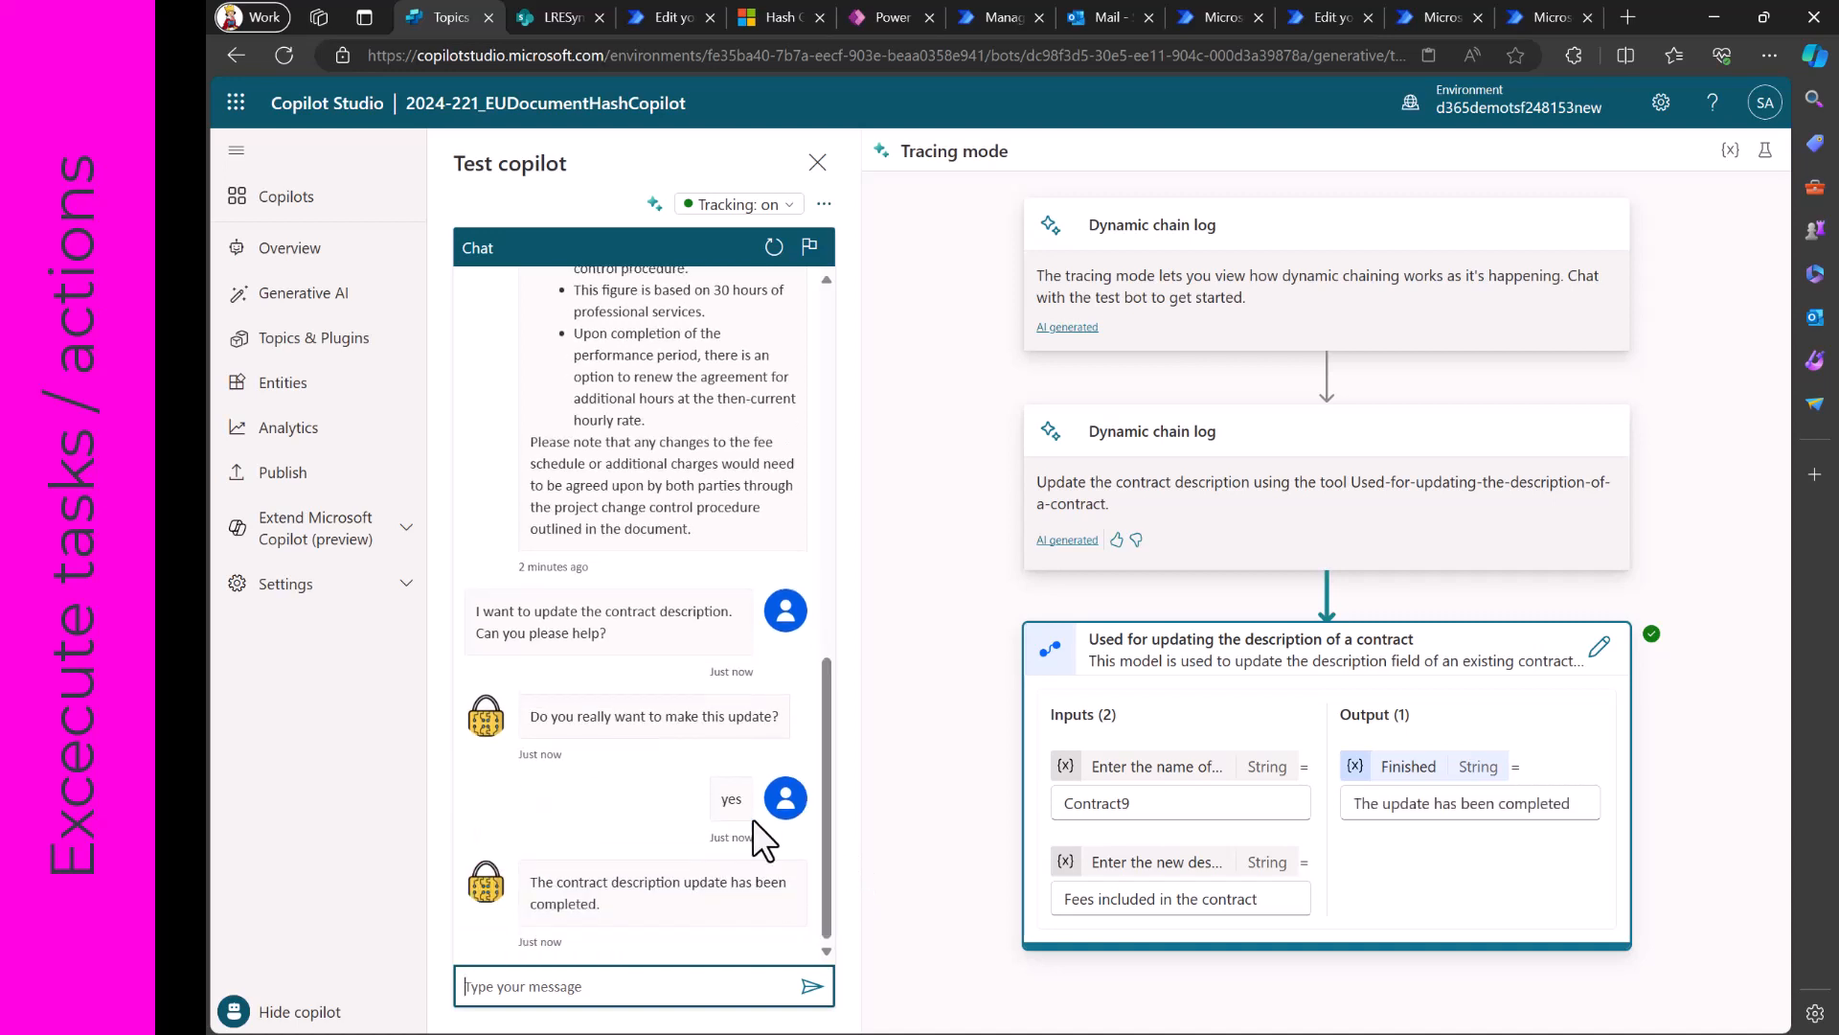
- Switch to SharePoint, reload the 2024-221_Contracts2022 library and check the description of Contract9
left_click(561, 19)
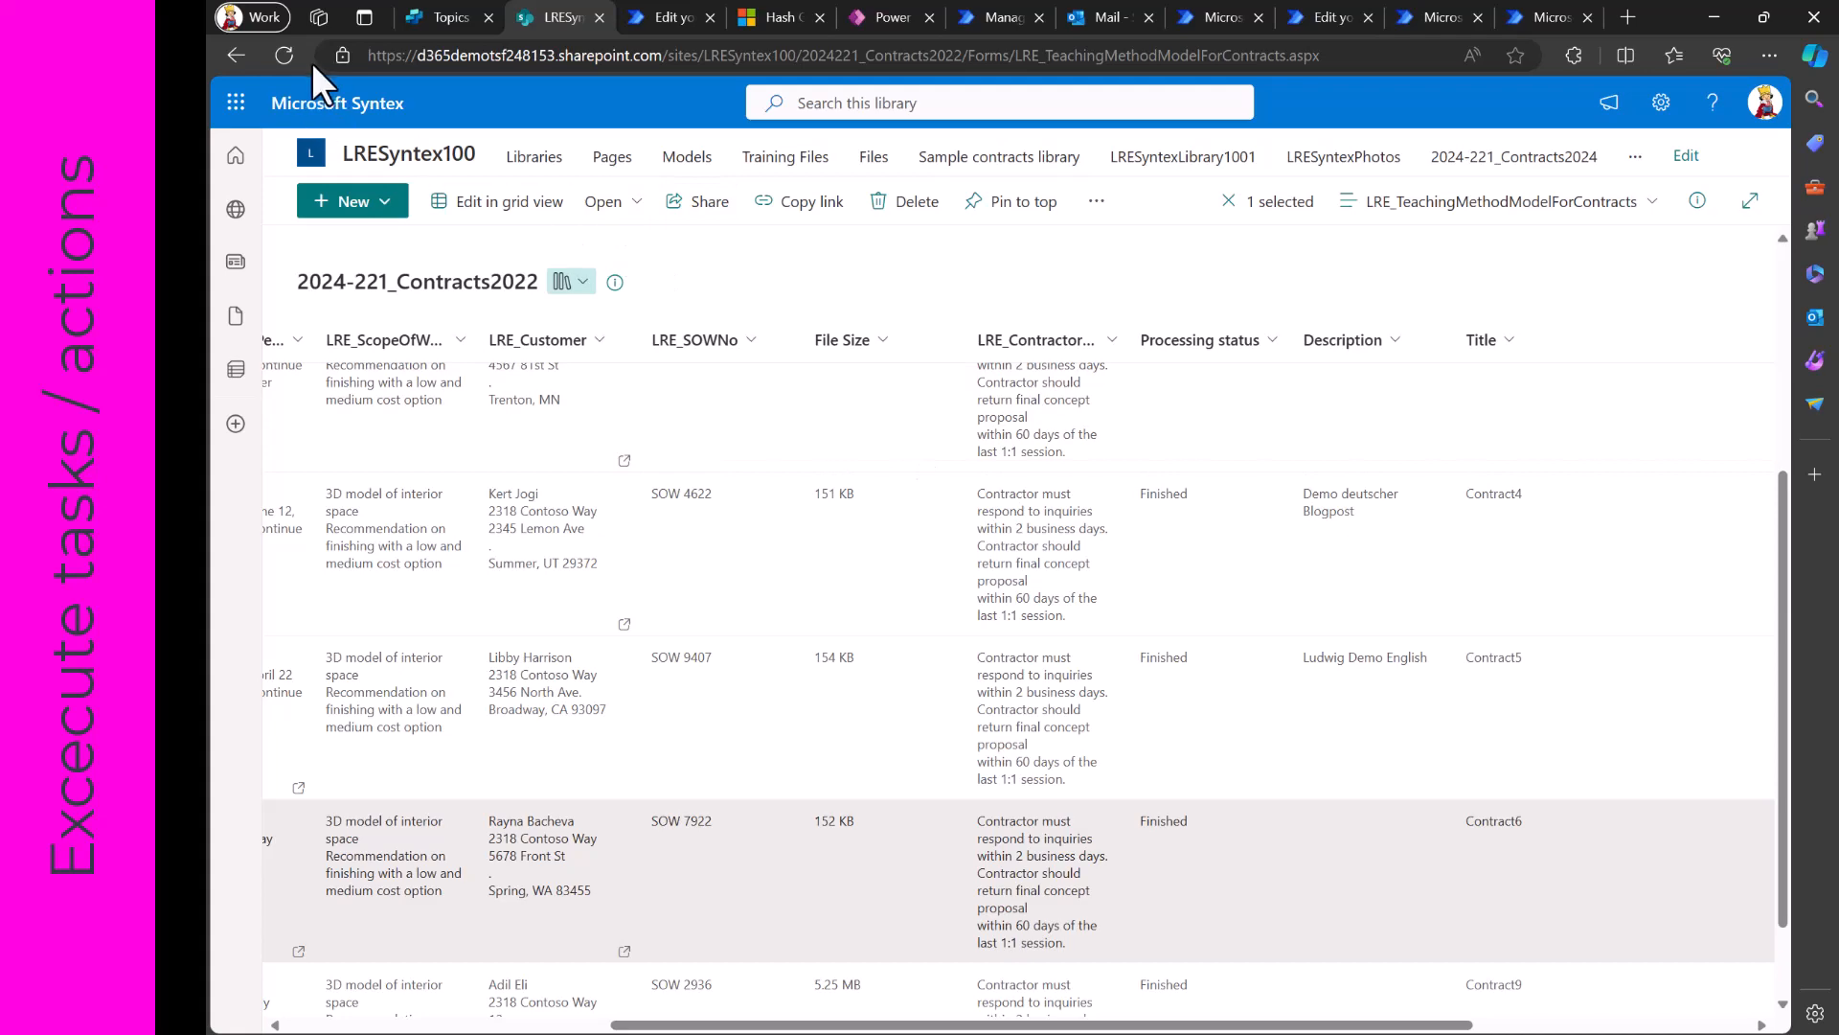
left_click(283, 56)
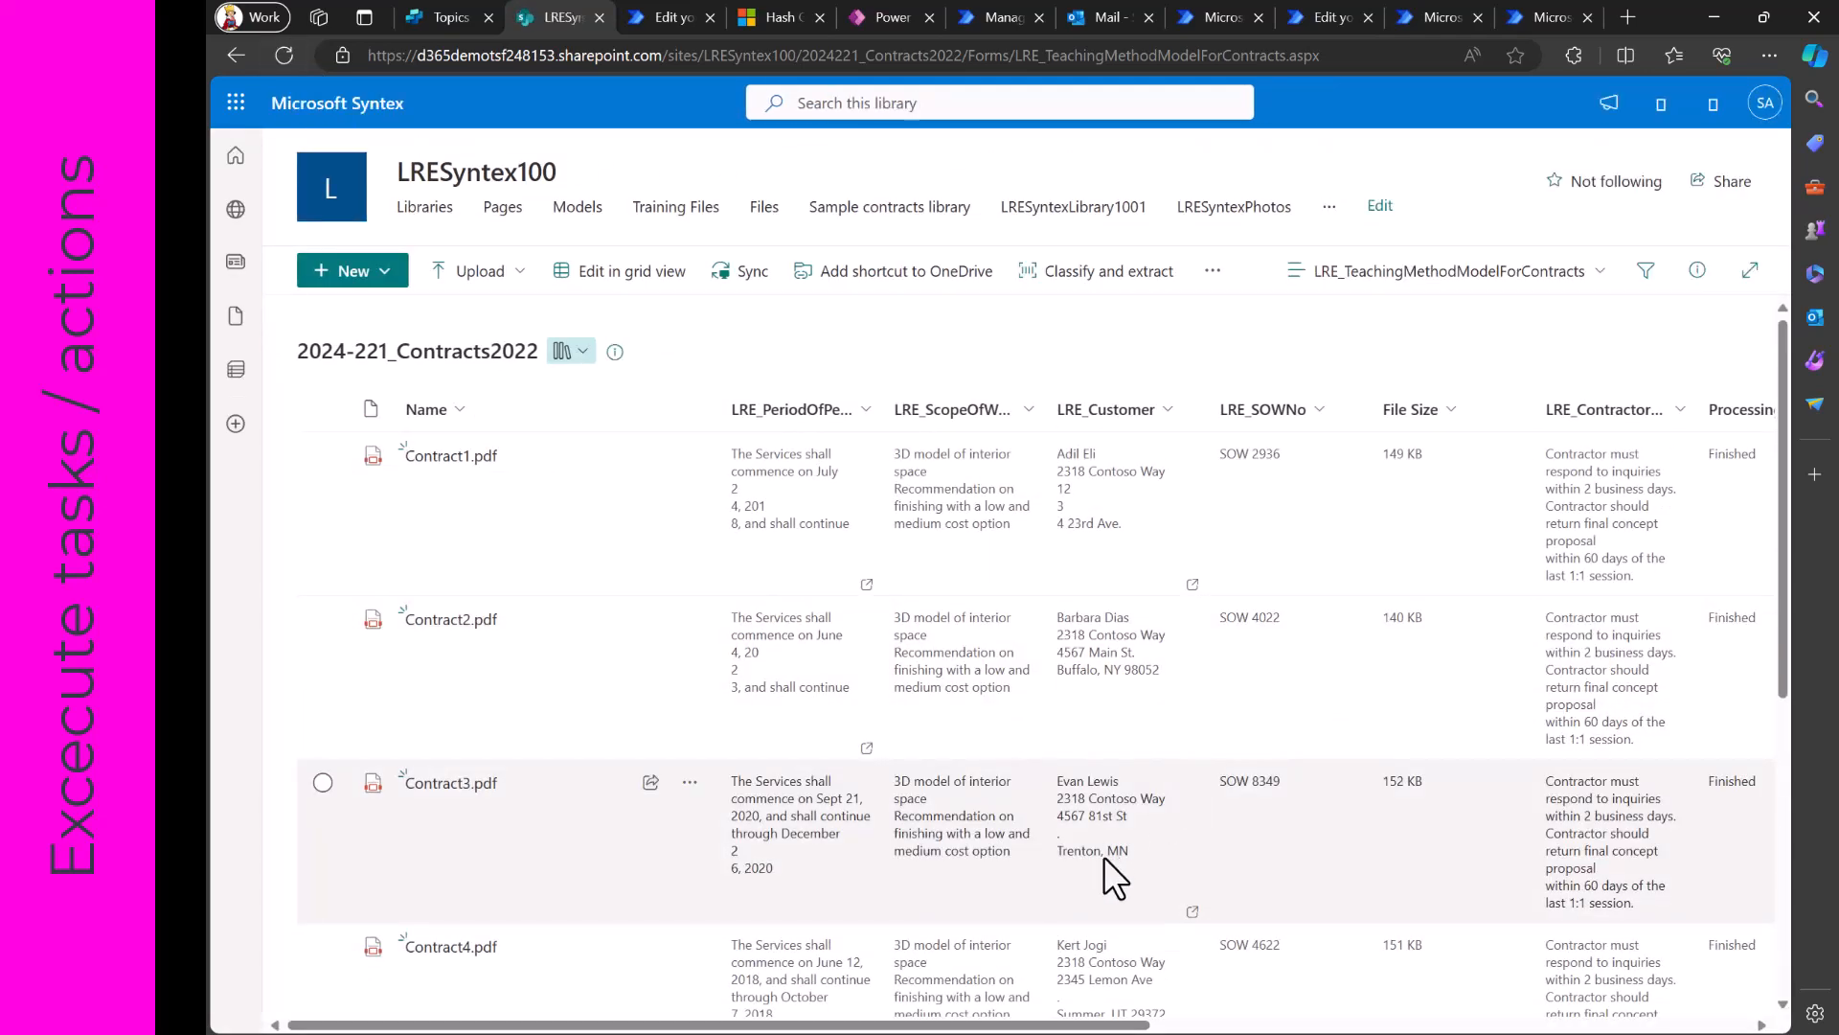
scroll(1104, 856, "down", 3)
scroll(1104, 856, "down", 2)
scroll(1215, 895, "right", 5)
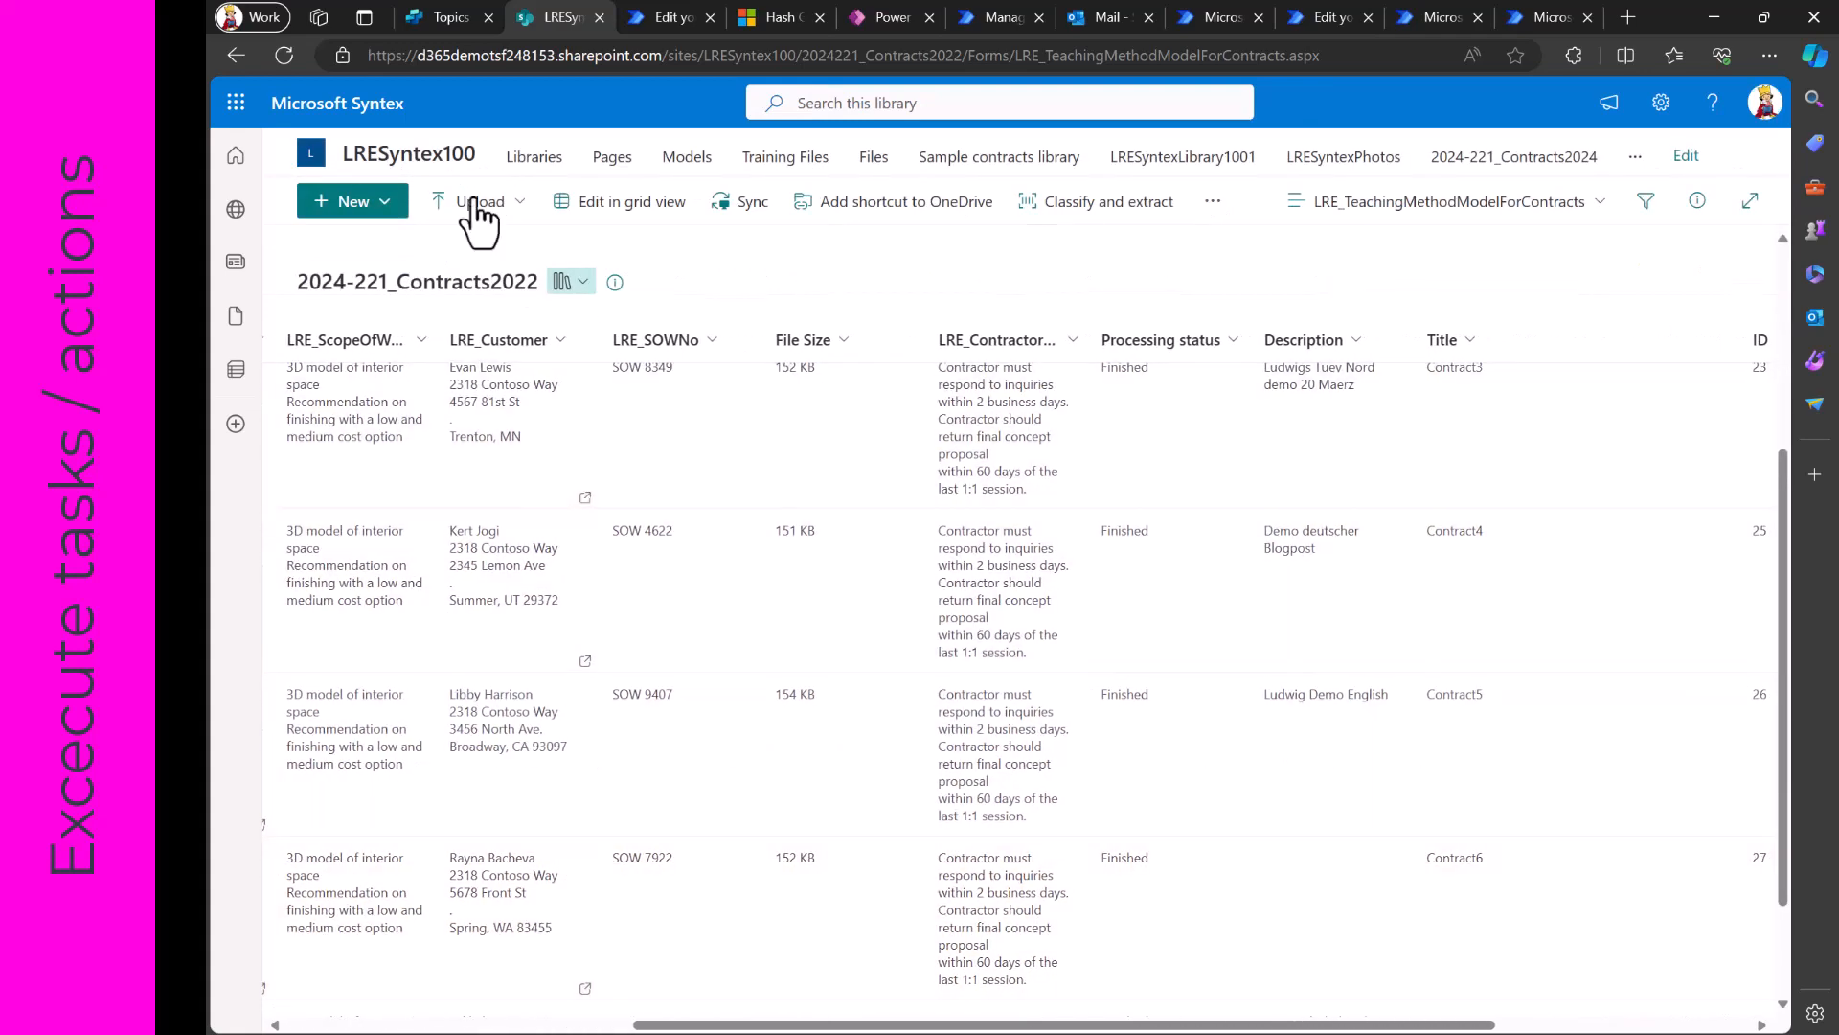
left_click(283, 55)
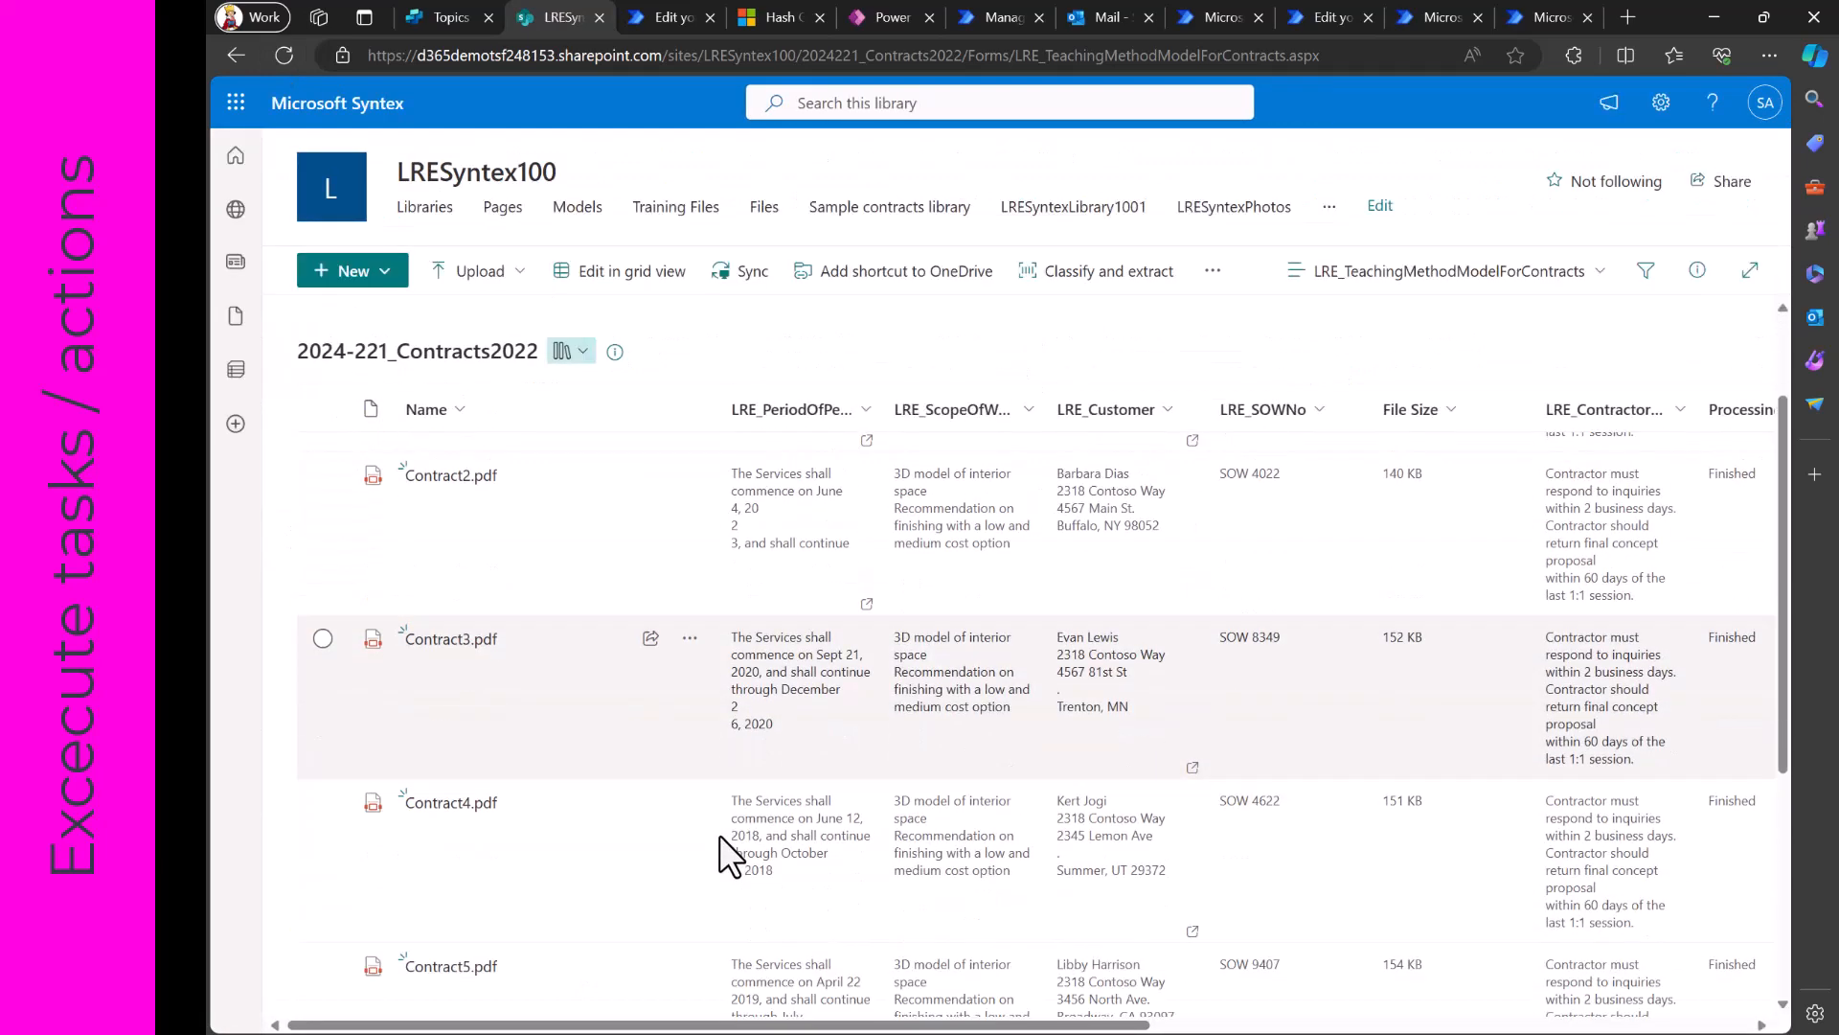
scroll(720, 835, "down", 3)
scroll(889, 884, "right", 3)
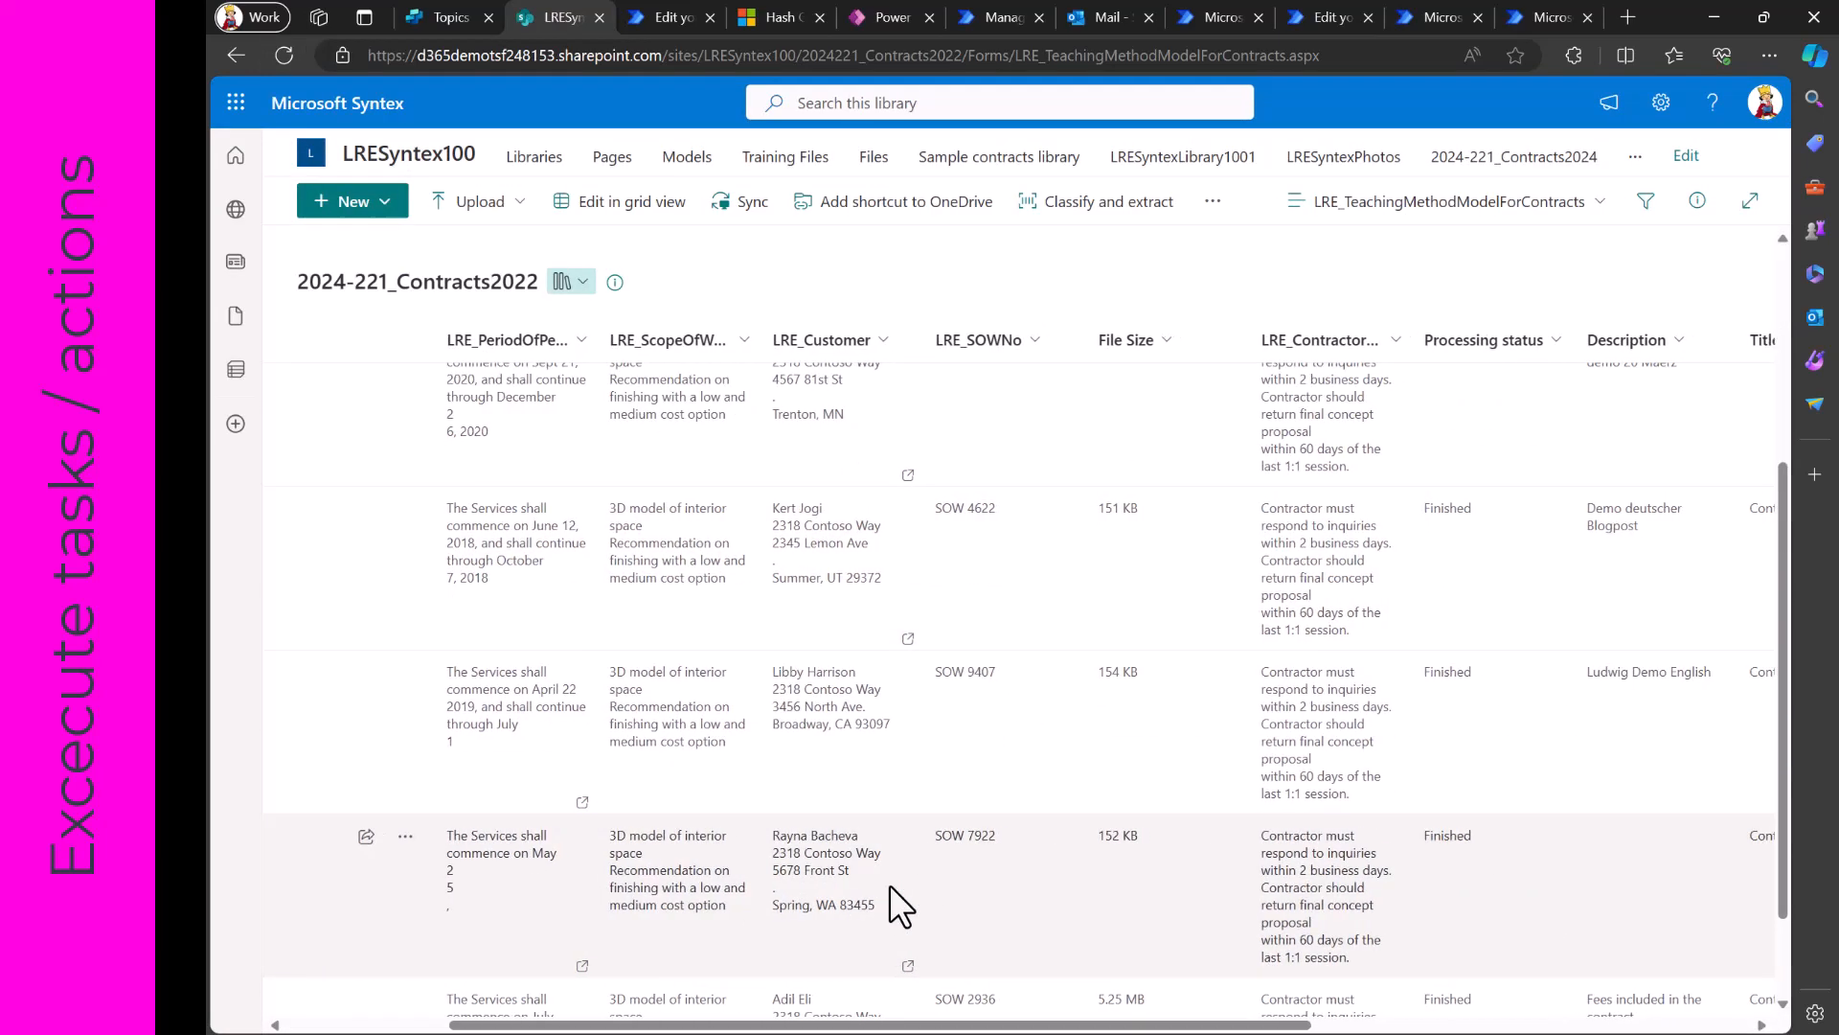
scroll(889, 884, "right", 2)
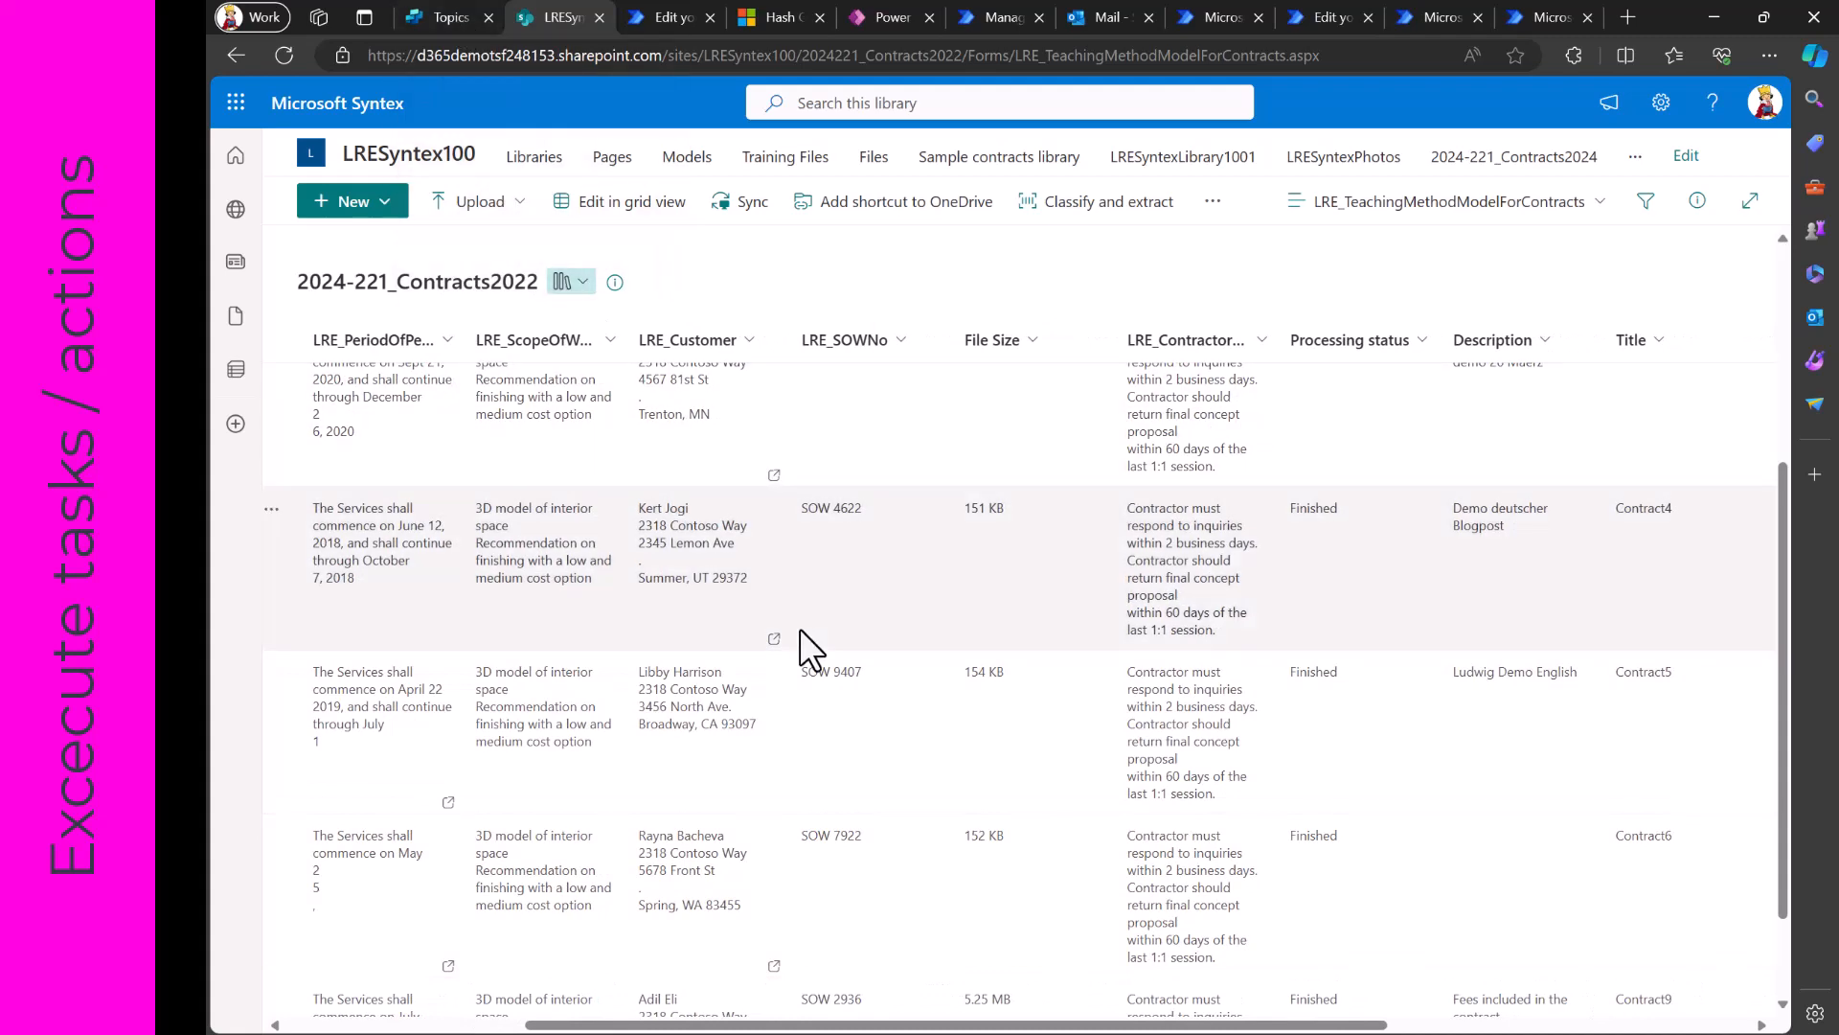
scroll(800, 628, "down", 1)
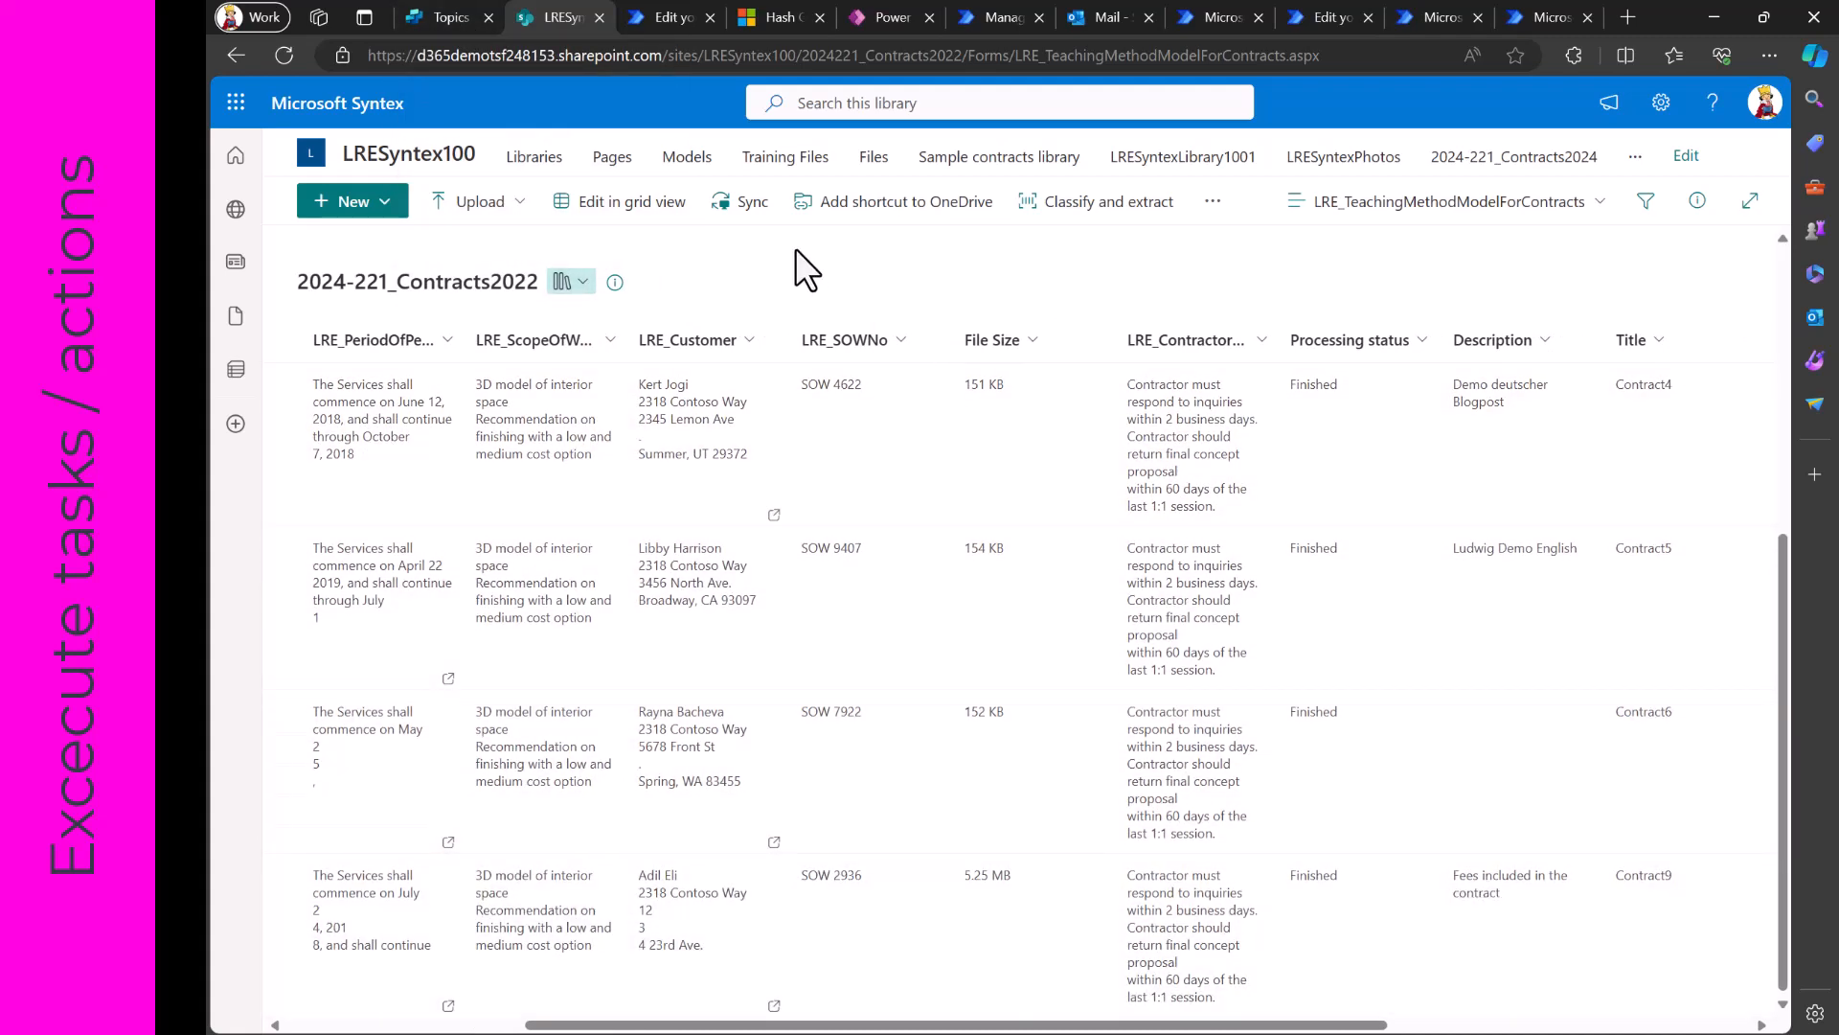
- Switch back to Copilot Studio and send "I want to update my contract" in a restarted test copilot conversation
left_click(456, 7)
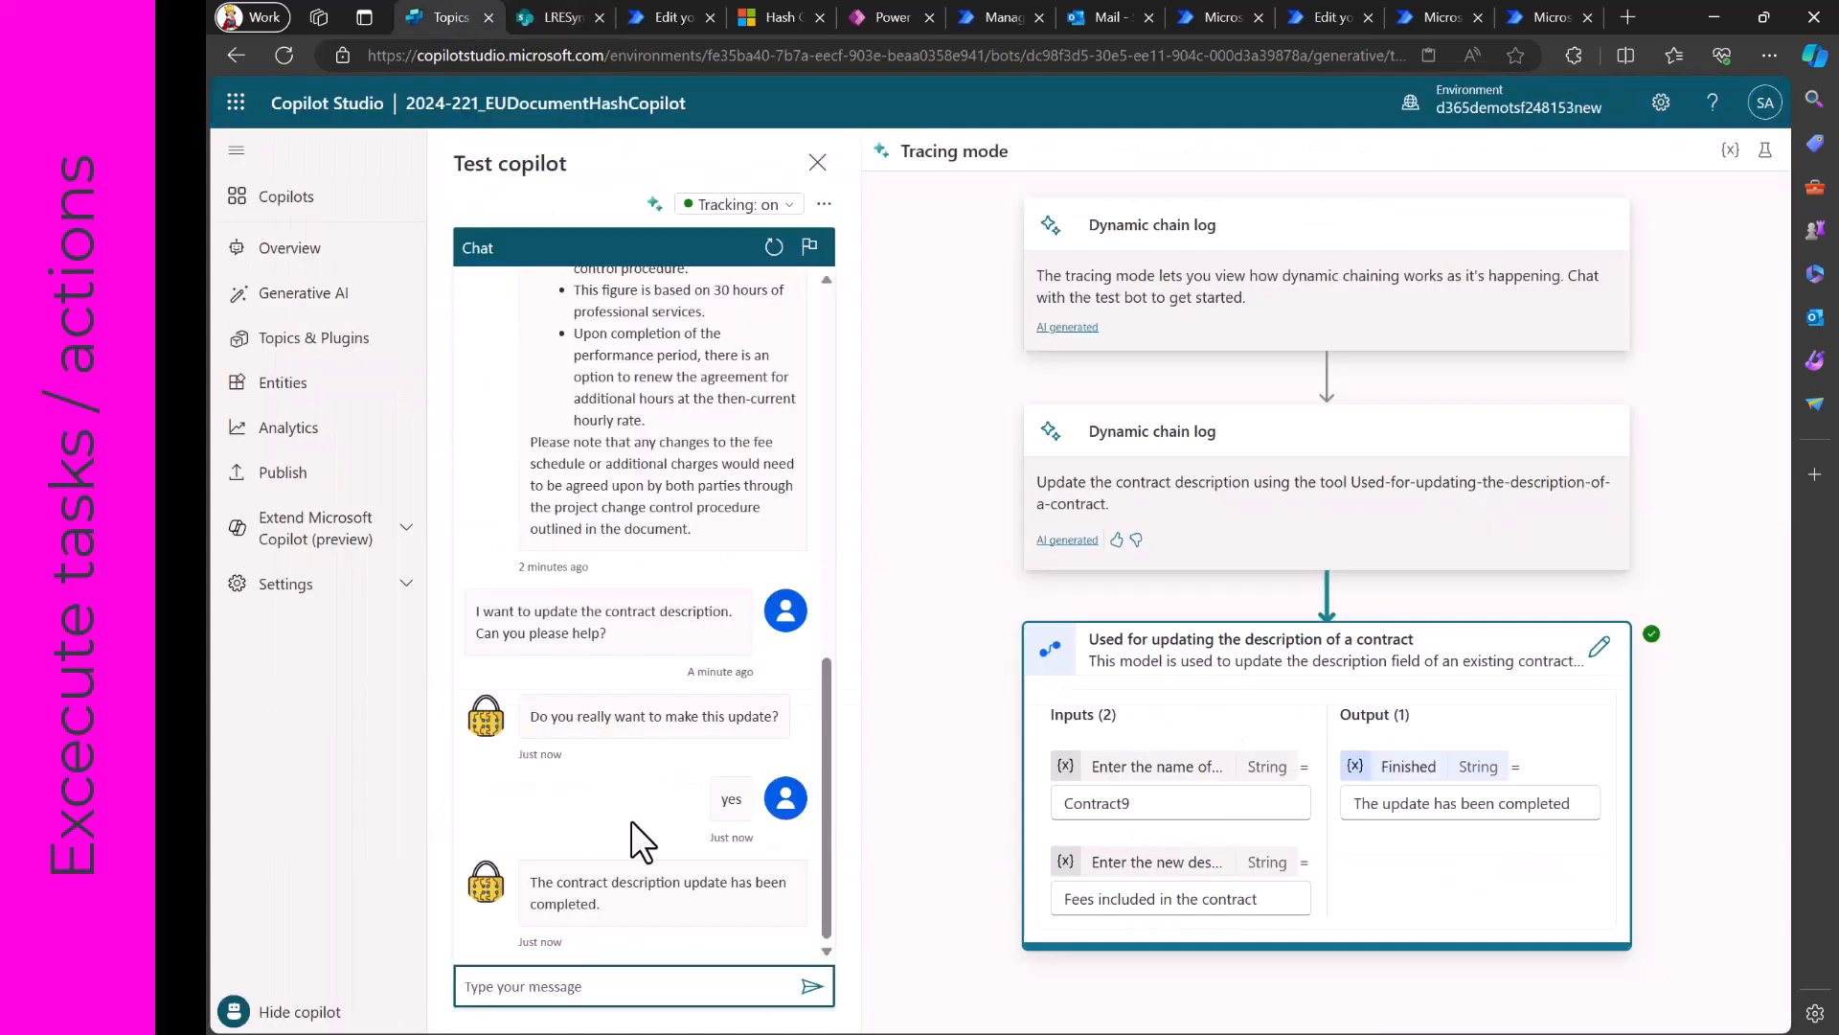
left_click(774, 247)
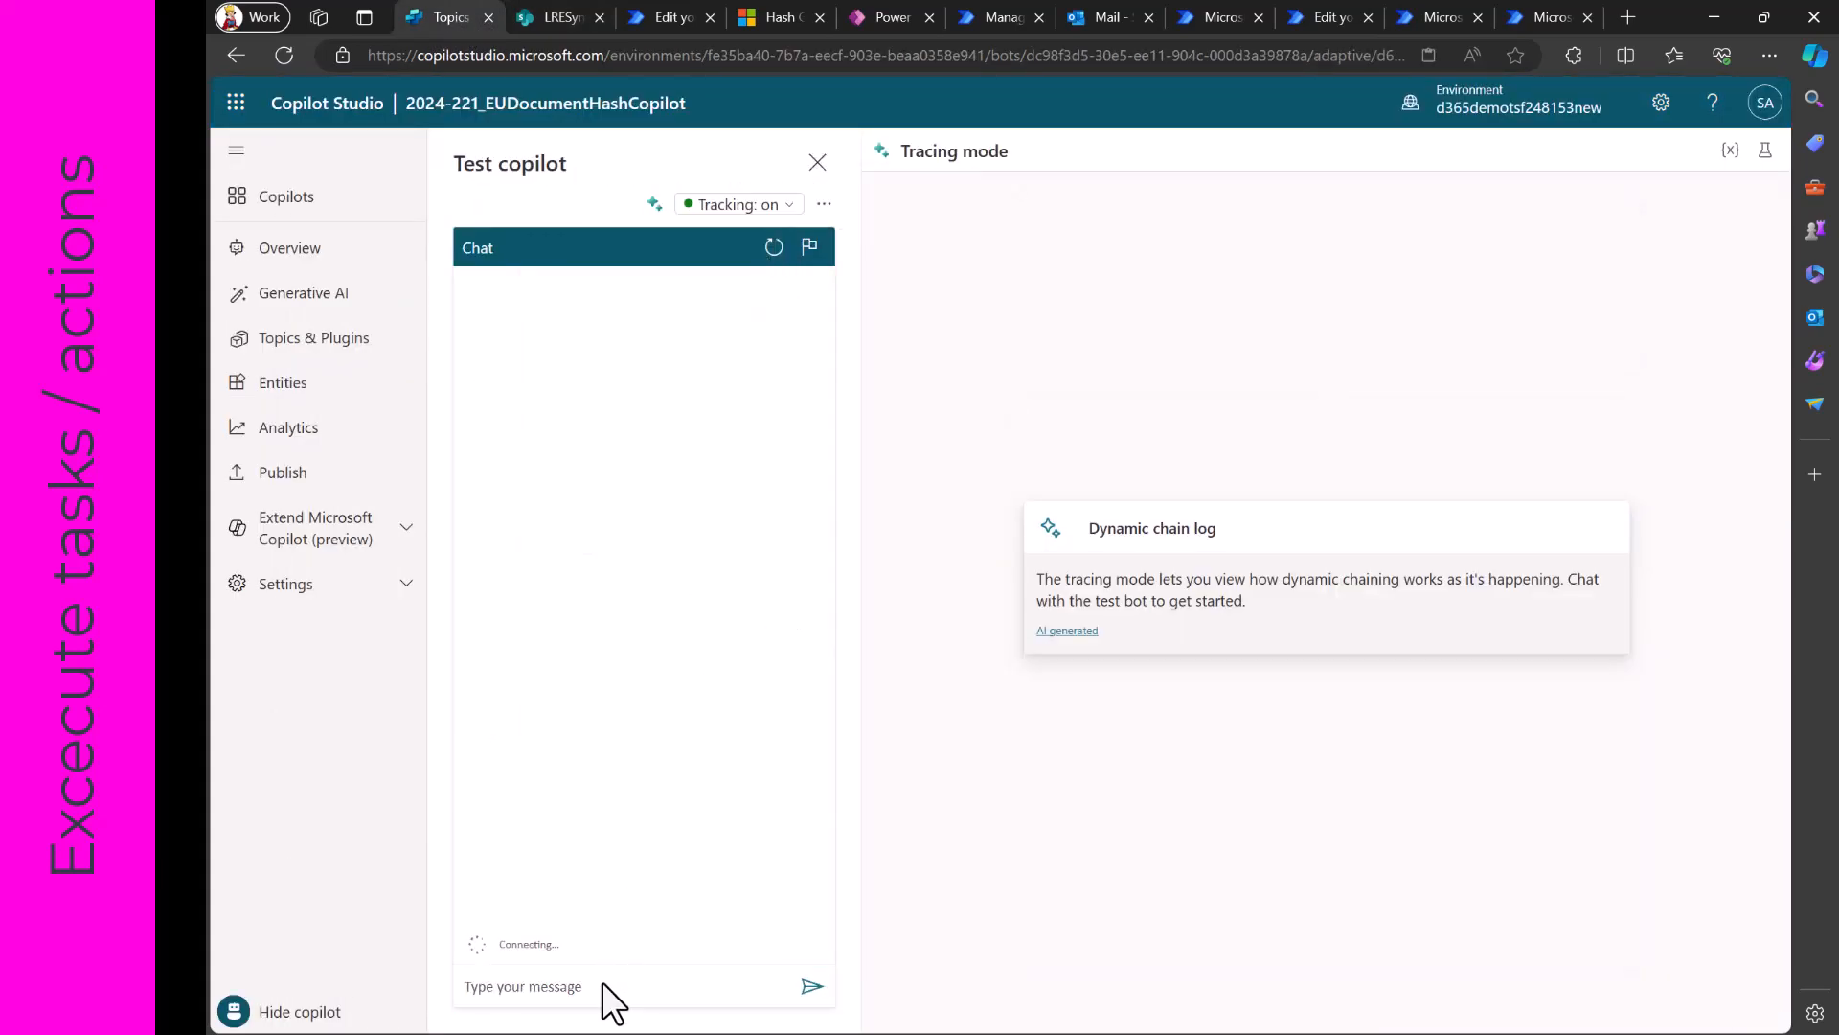
type("I")
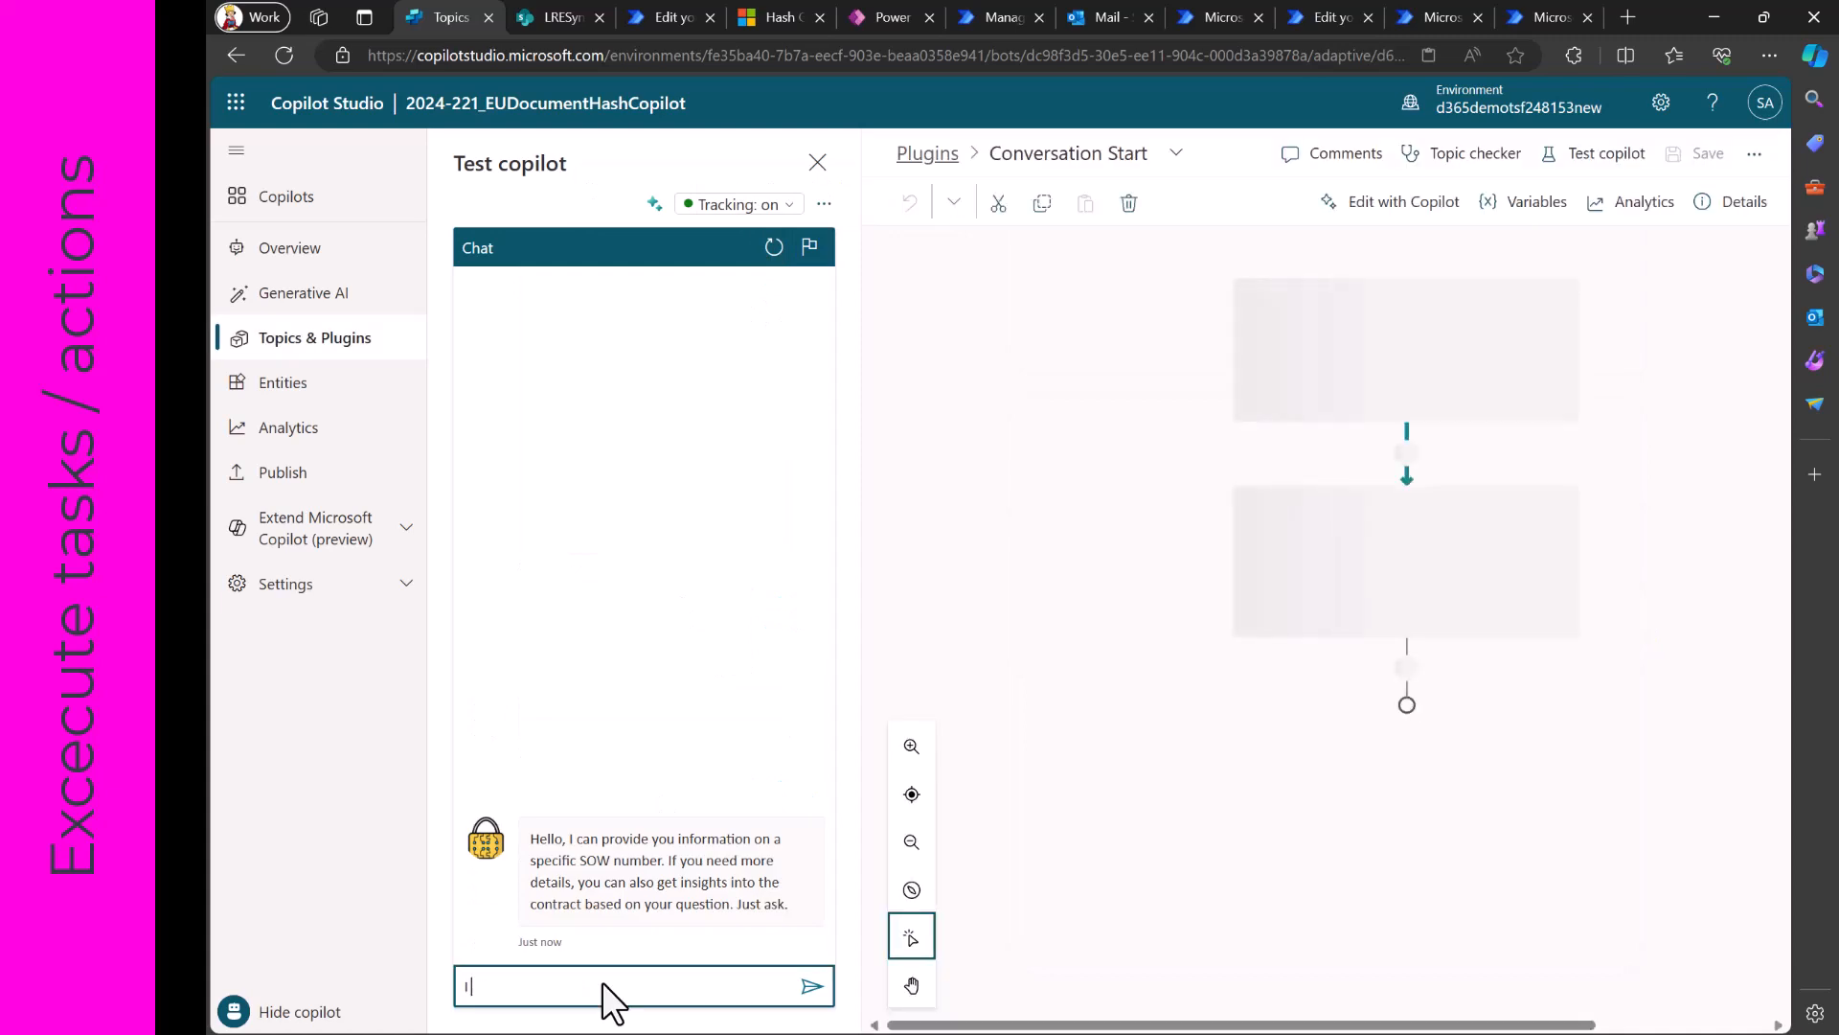
type(" want to update my contract")
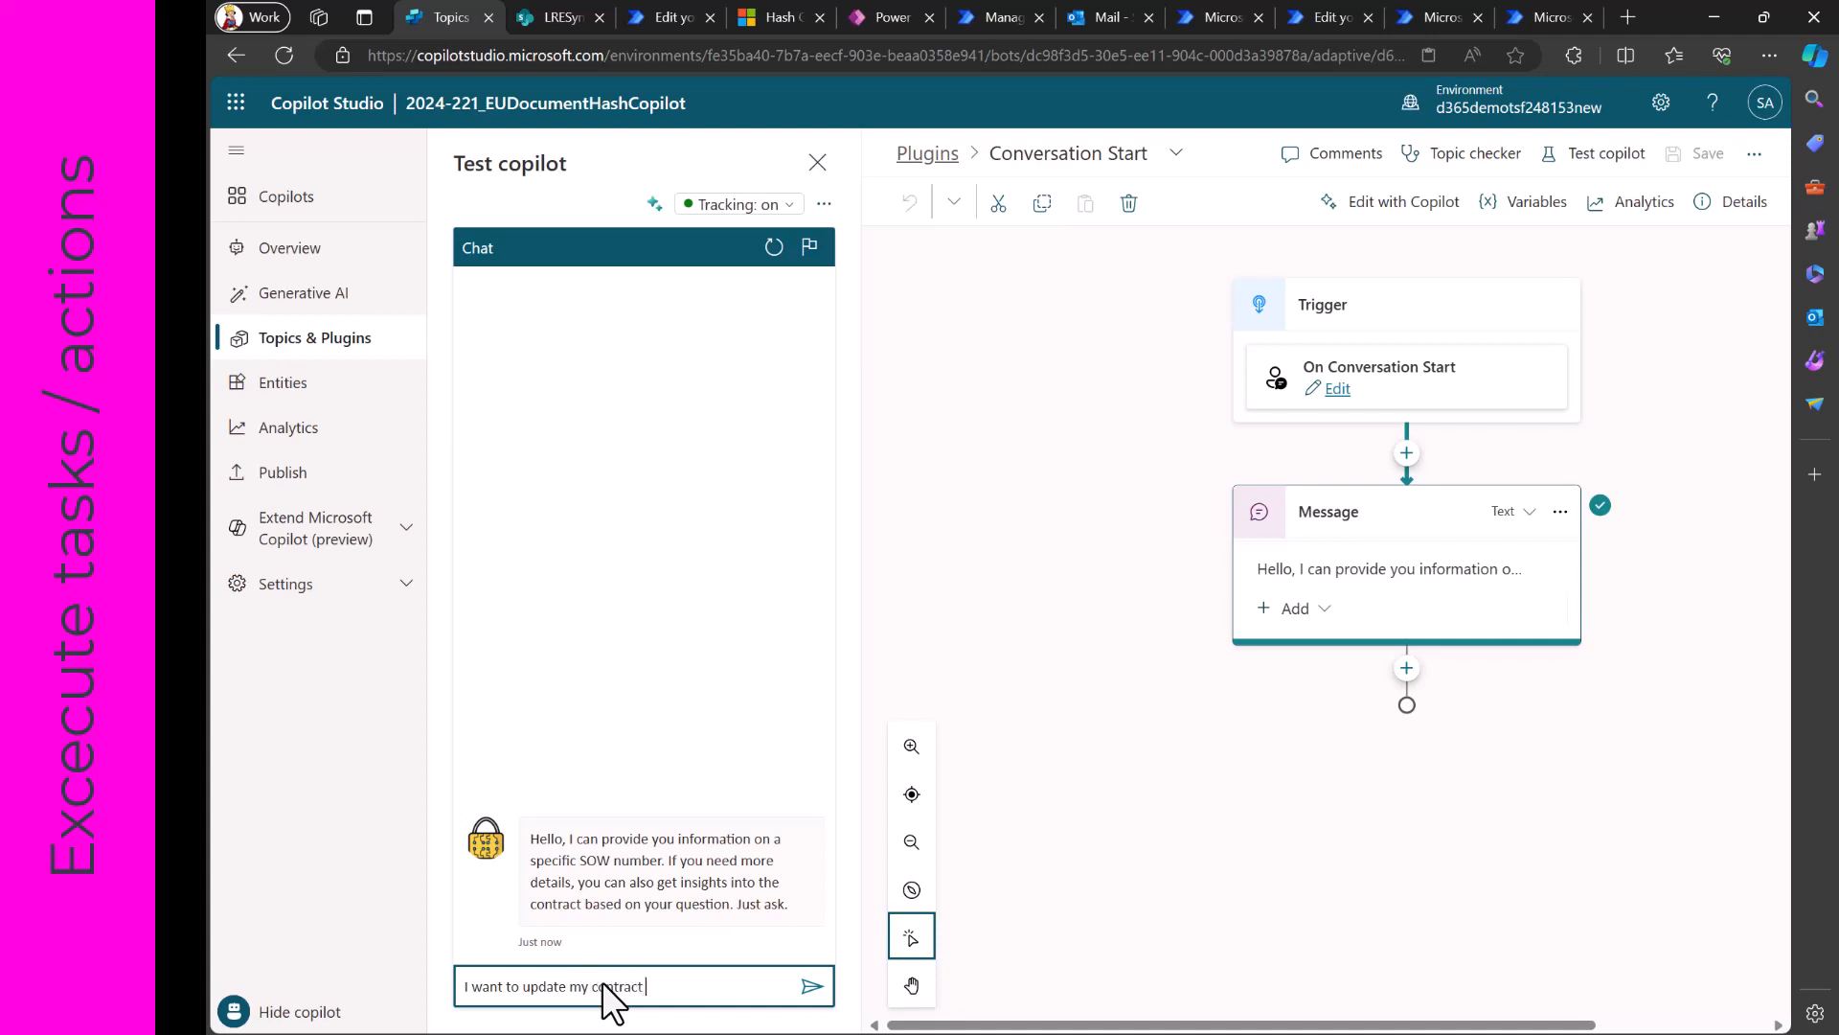
key("Return")
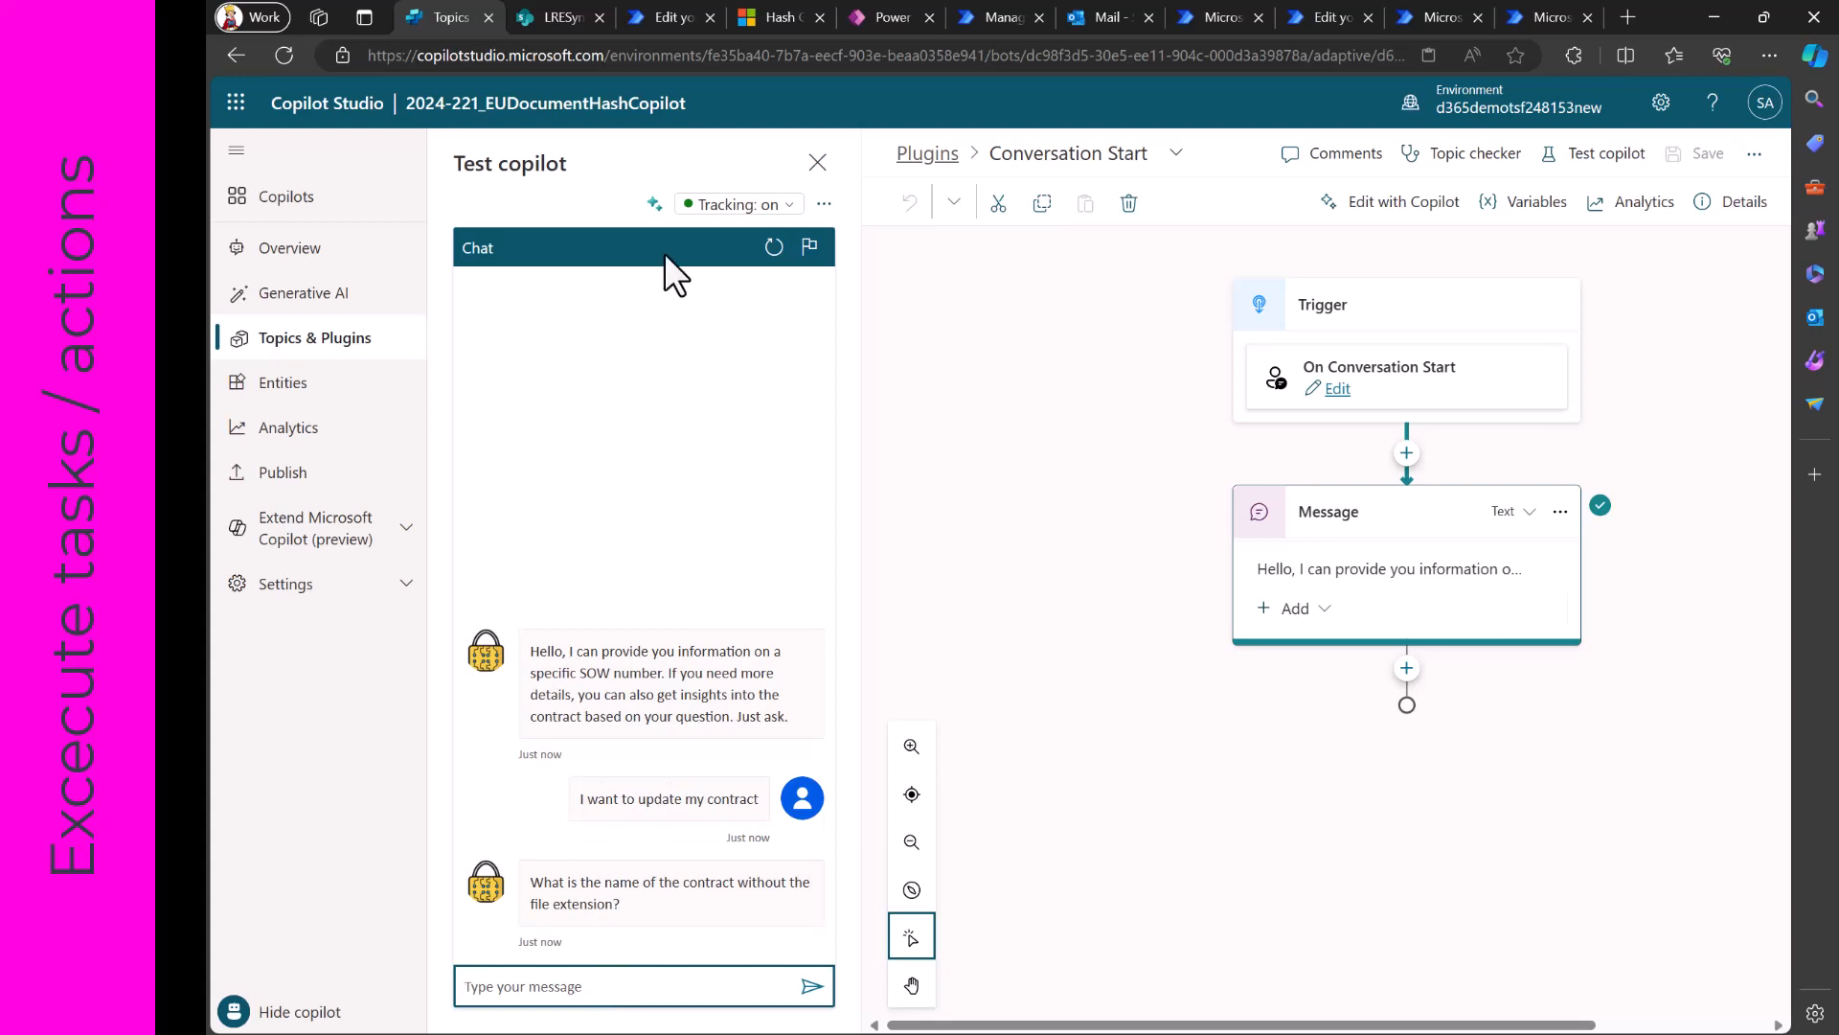
- Display the tracing mode and answer the copilot's question about the contract name with "Contract6"
left_click(655, 203)
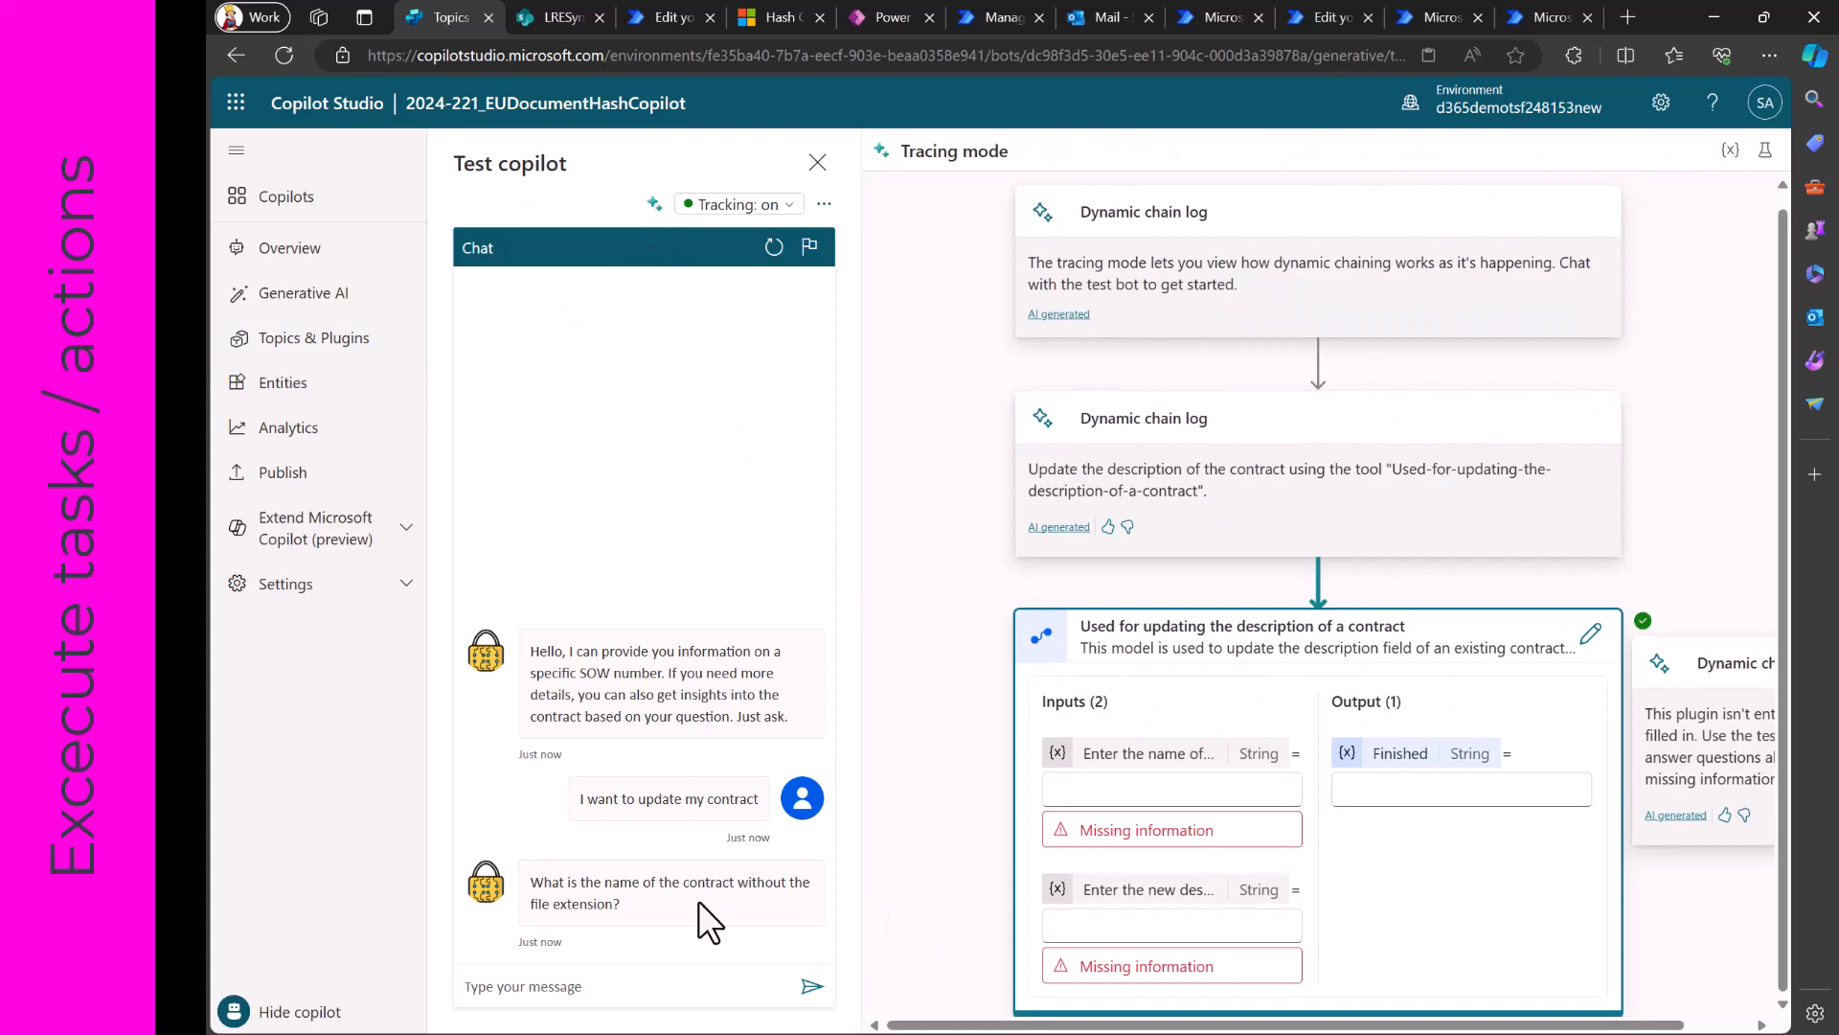
left_click(623, 998)
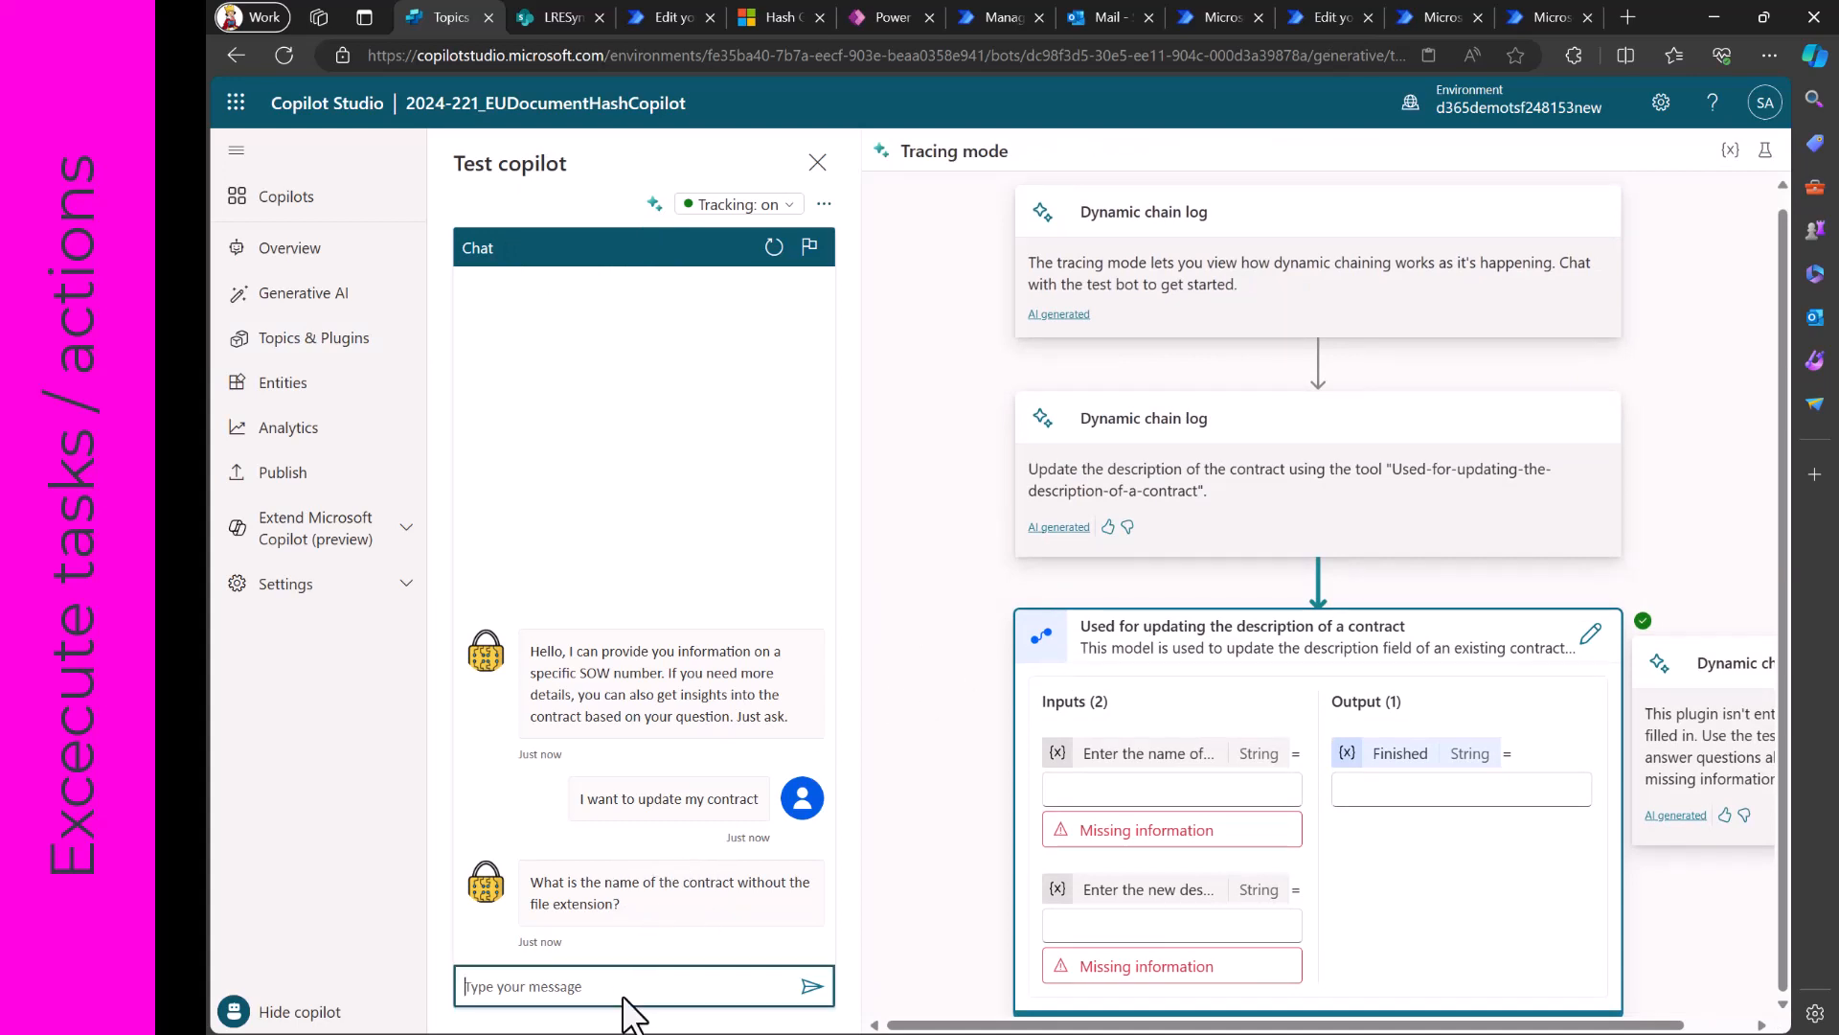
type("Contract6")
key("Return")
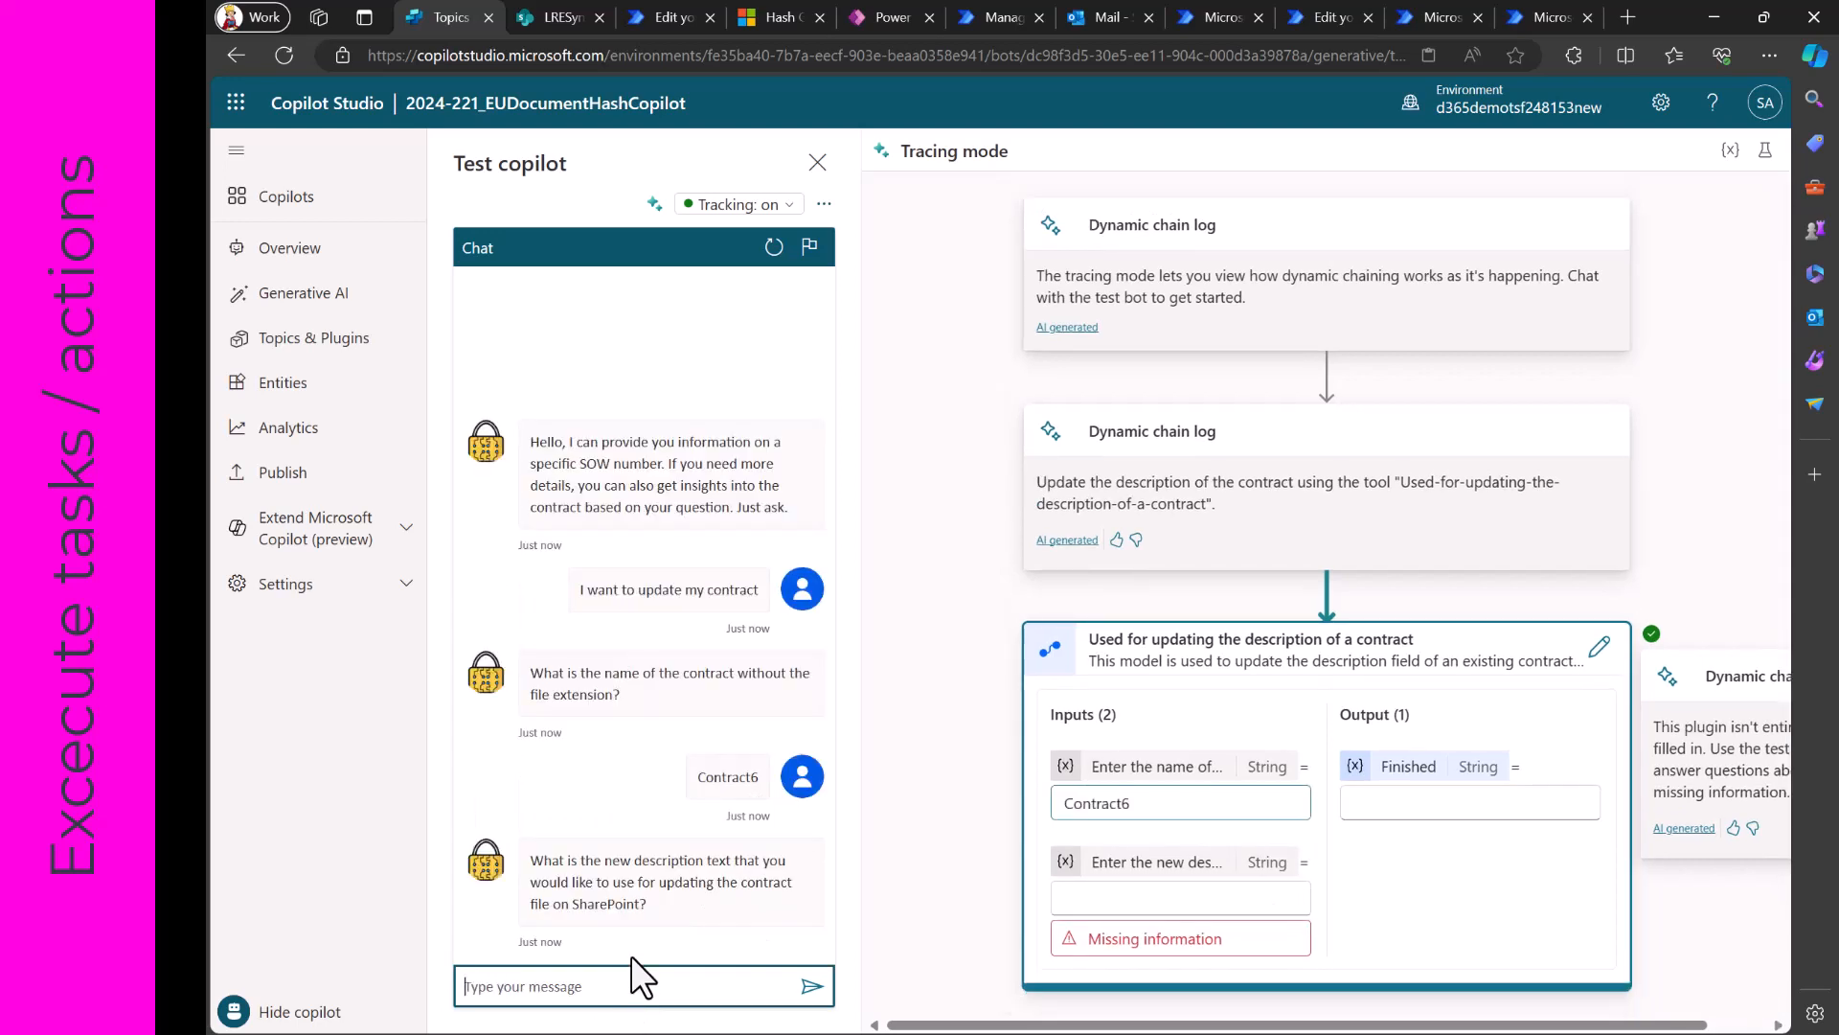
- Answer the question about the new description text with "This is my new description for contract6"
type("This is n")
key("BackSpace")
type("my new description for contract6")
key("Return")
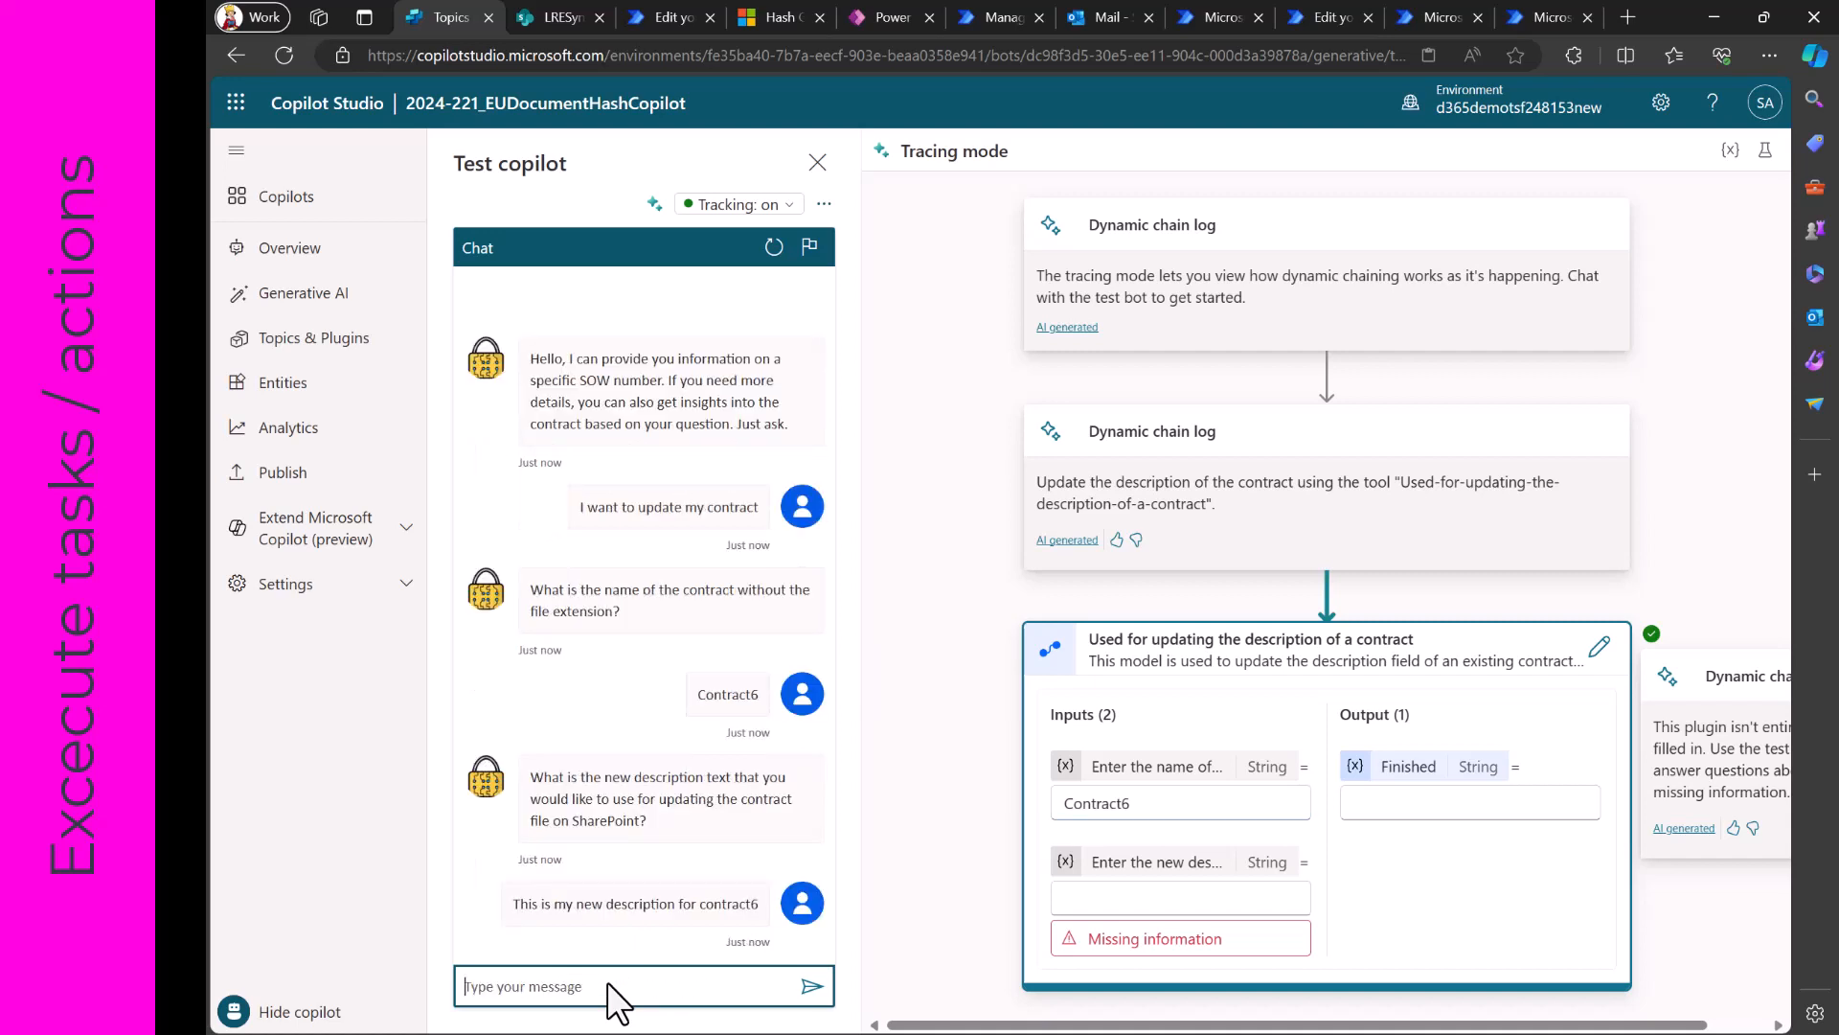
- Reply "yes" to the update question in the test chat and read the copilot's response
type("yes")
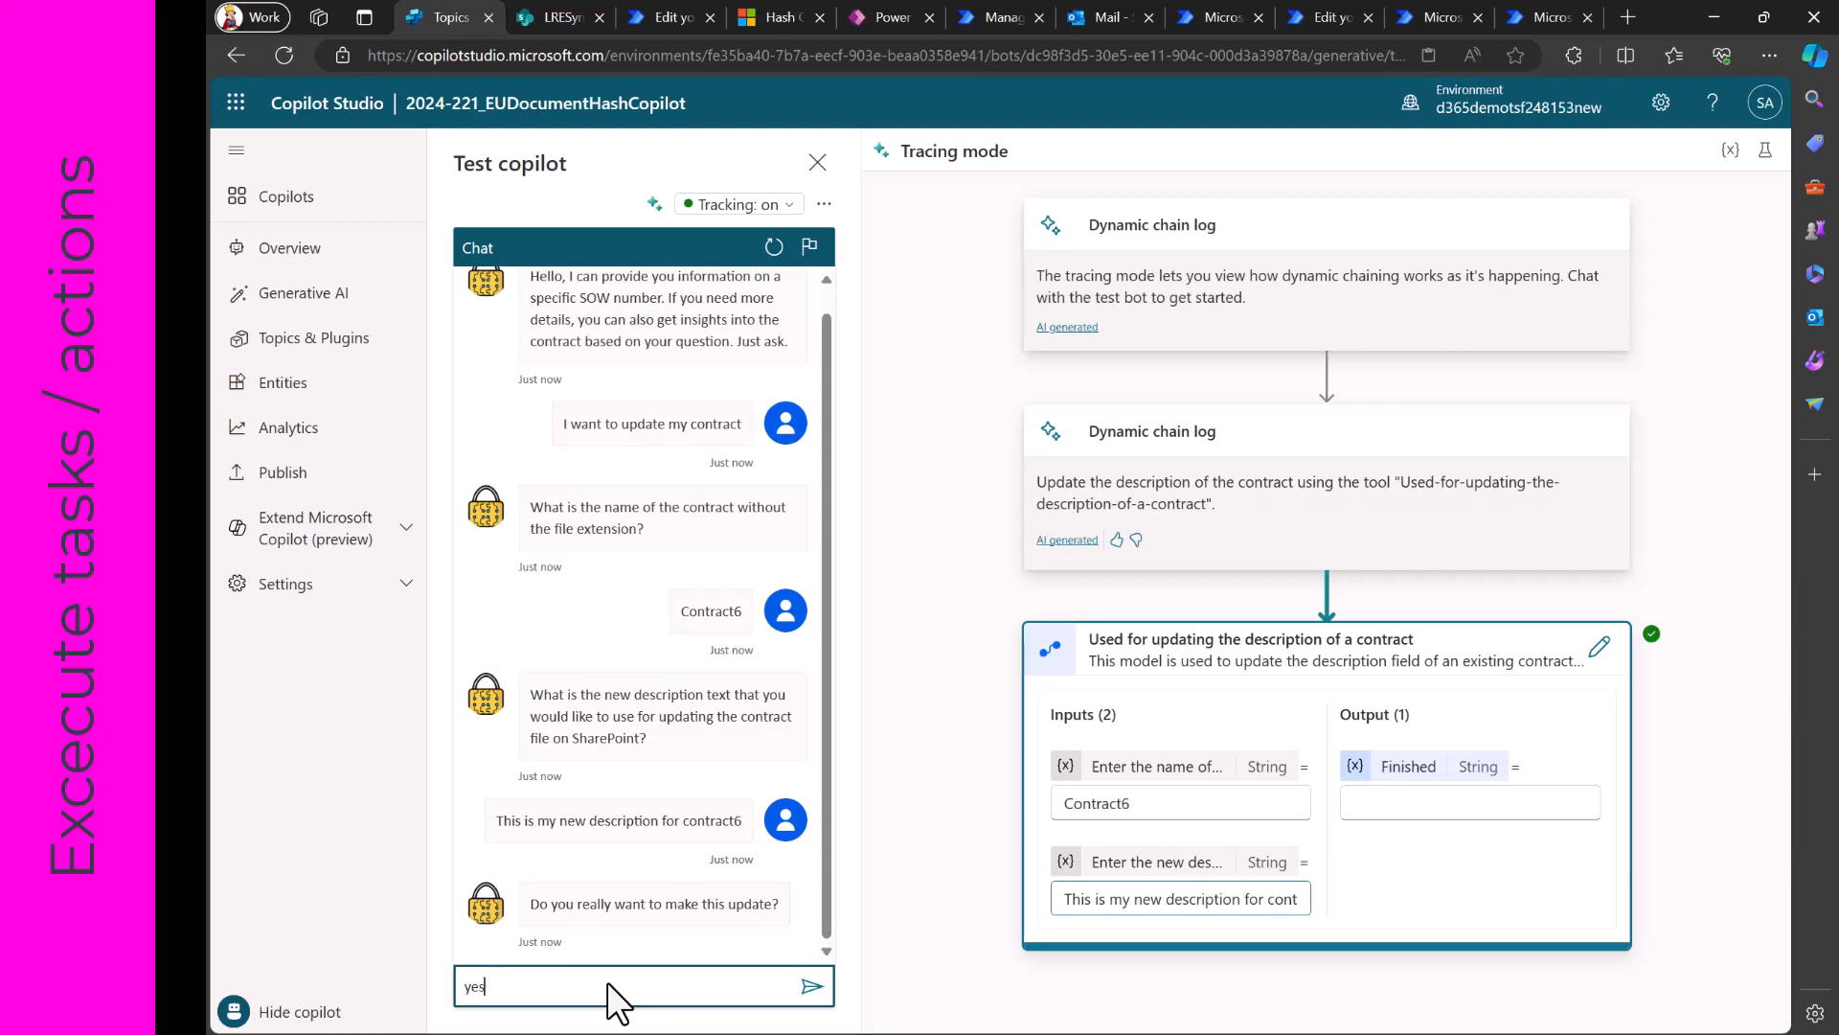
key("Return")
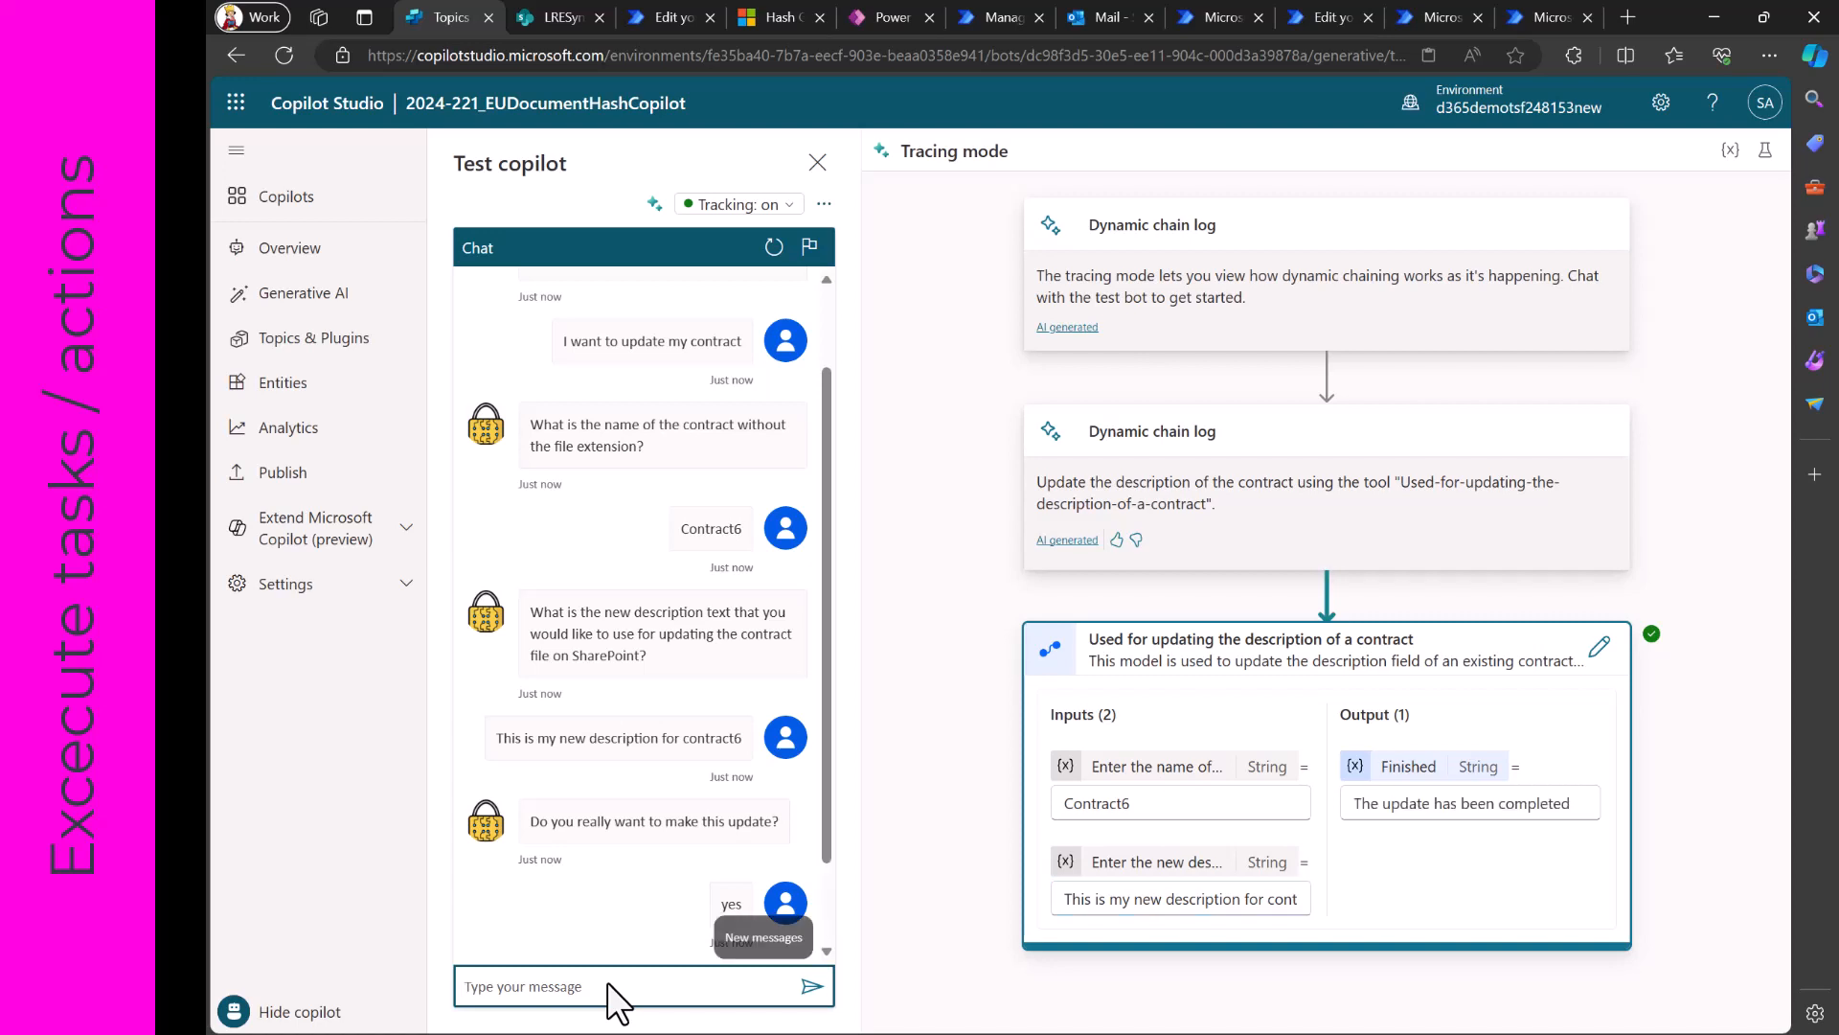
scroll(599, 878, "down", 1)
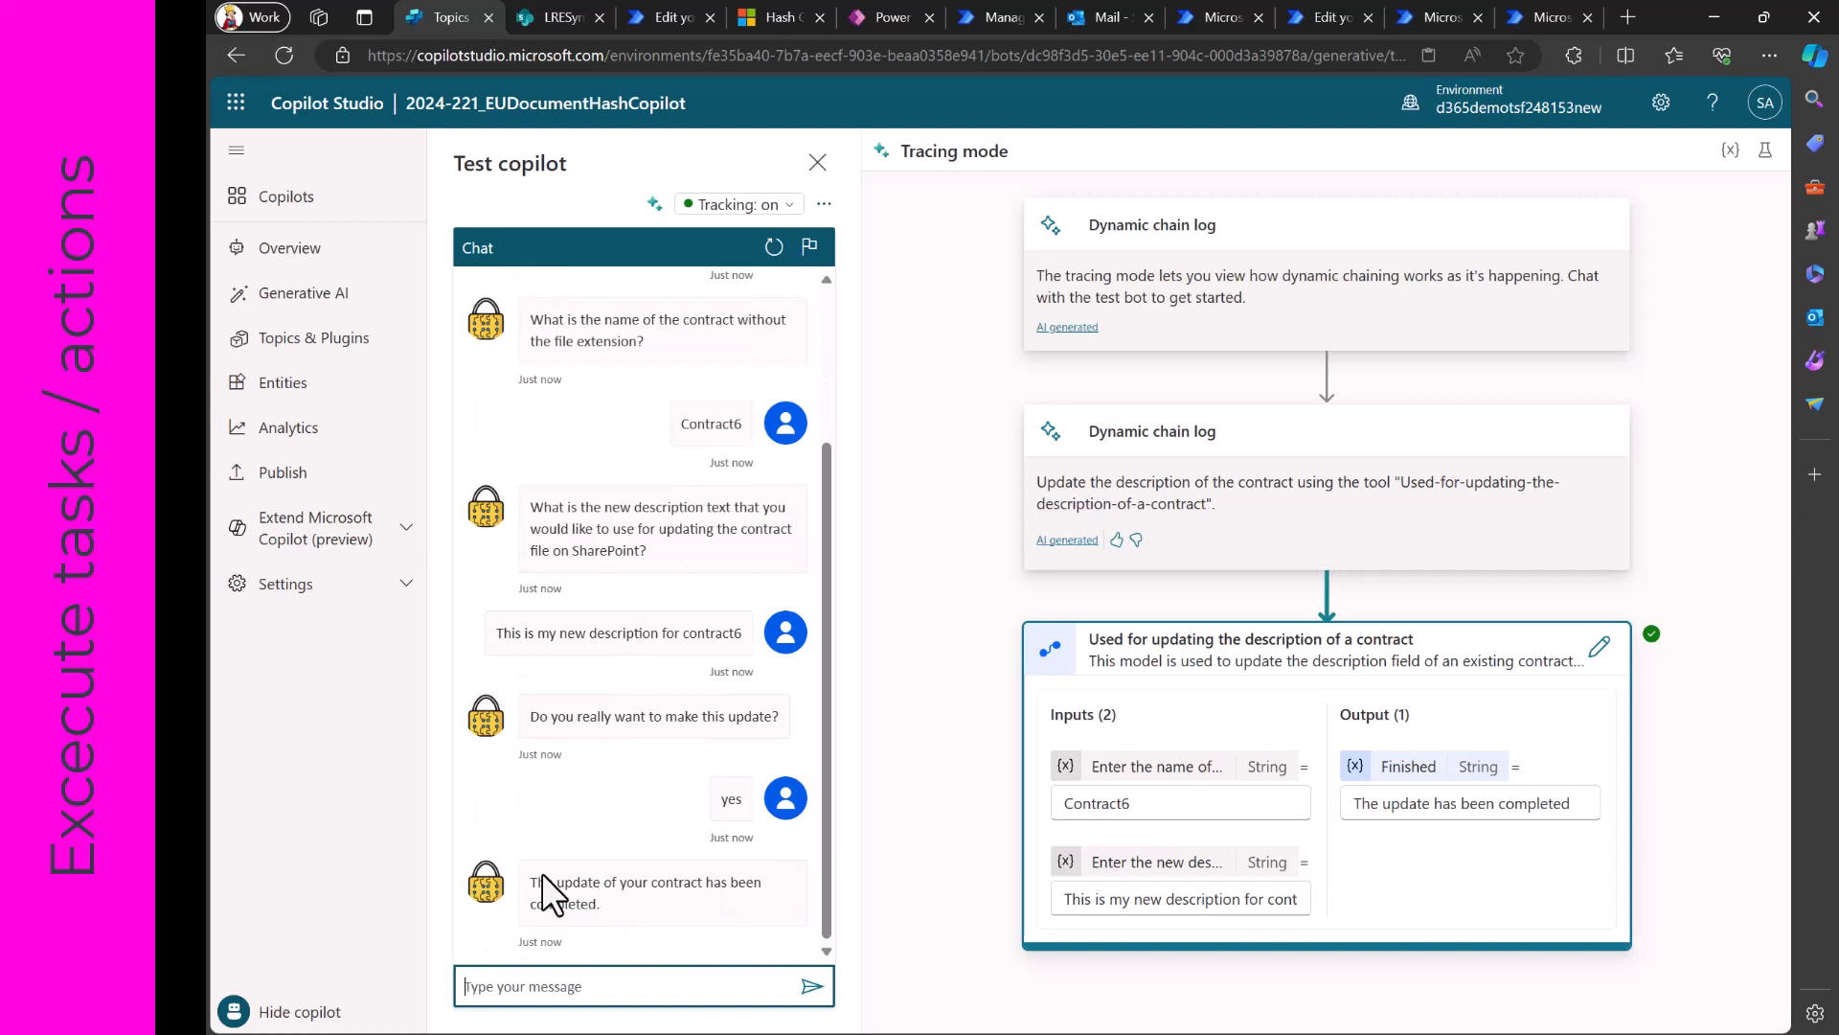
- Switch to SharePoint, reload the 2024-221_Contracts2022 library, select Contract6.pdf and check its Description column
left_click(561, 16)
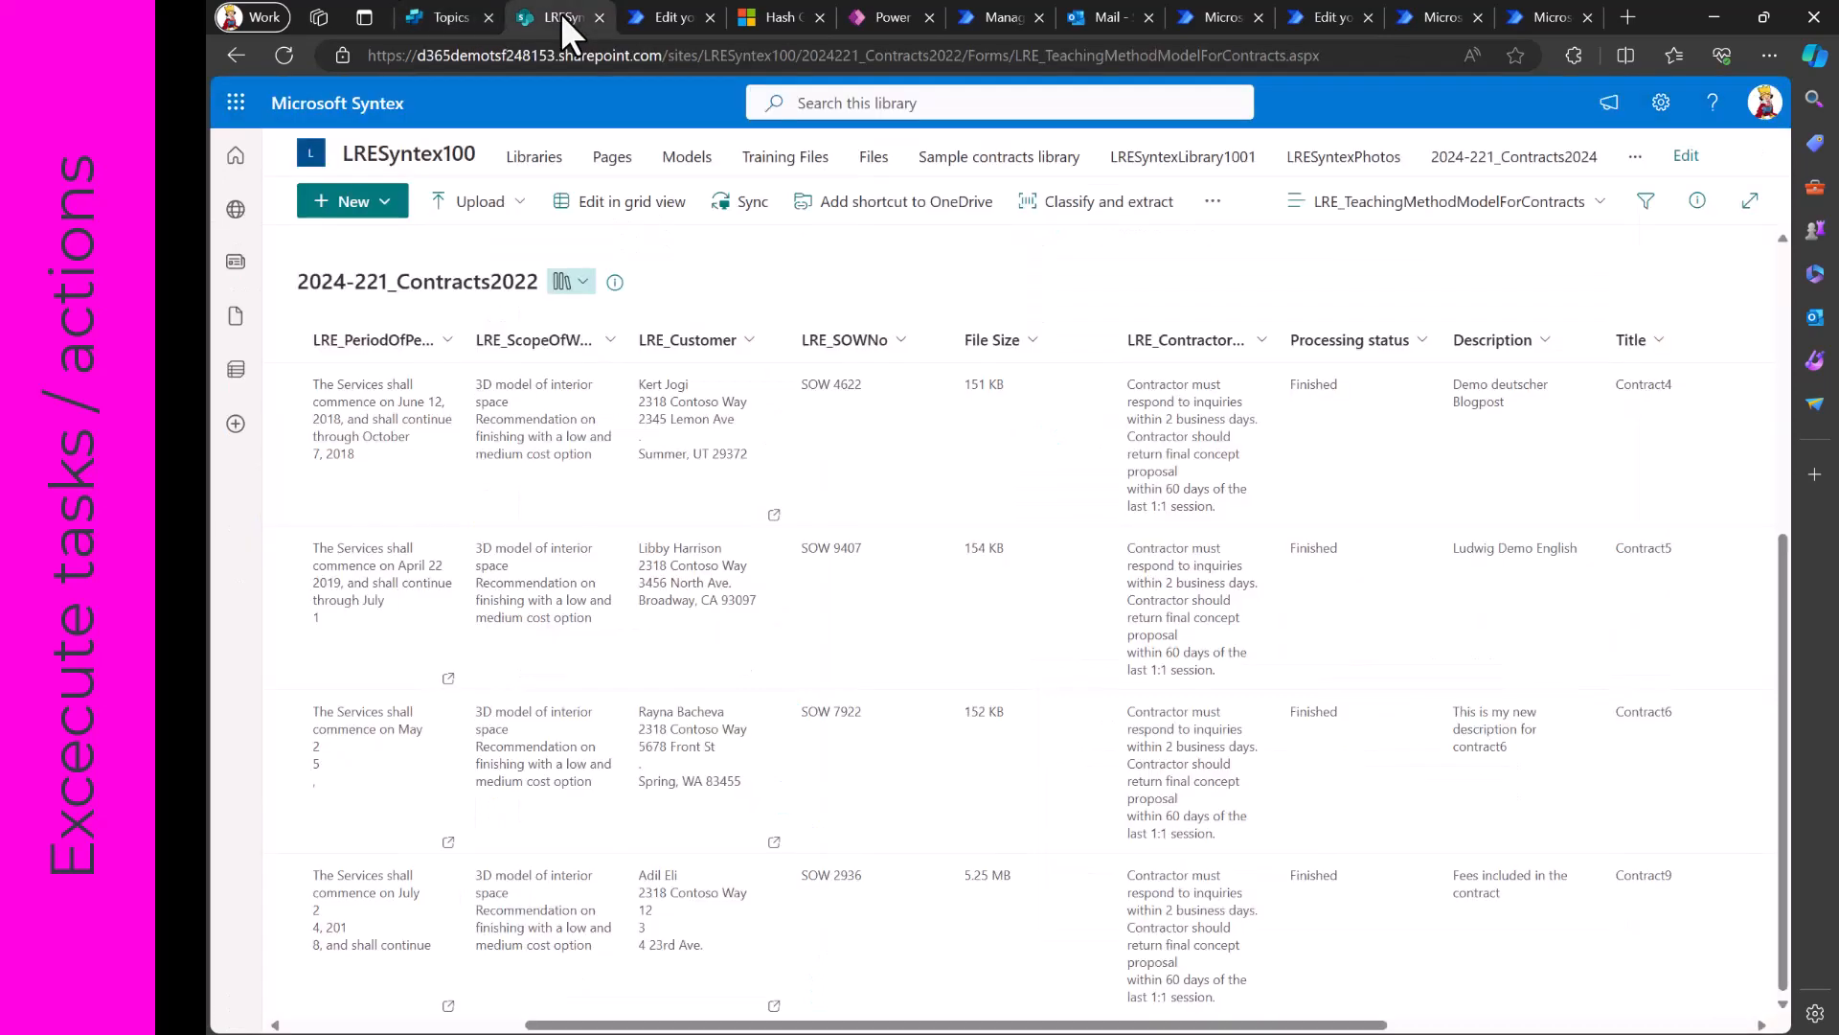
left_click(282, 56)
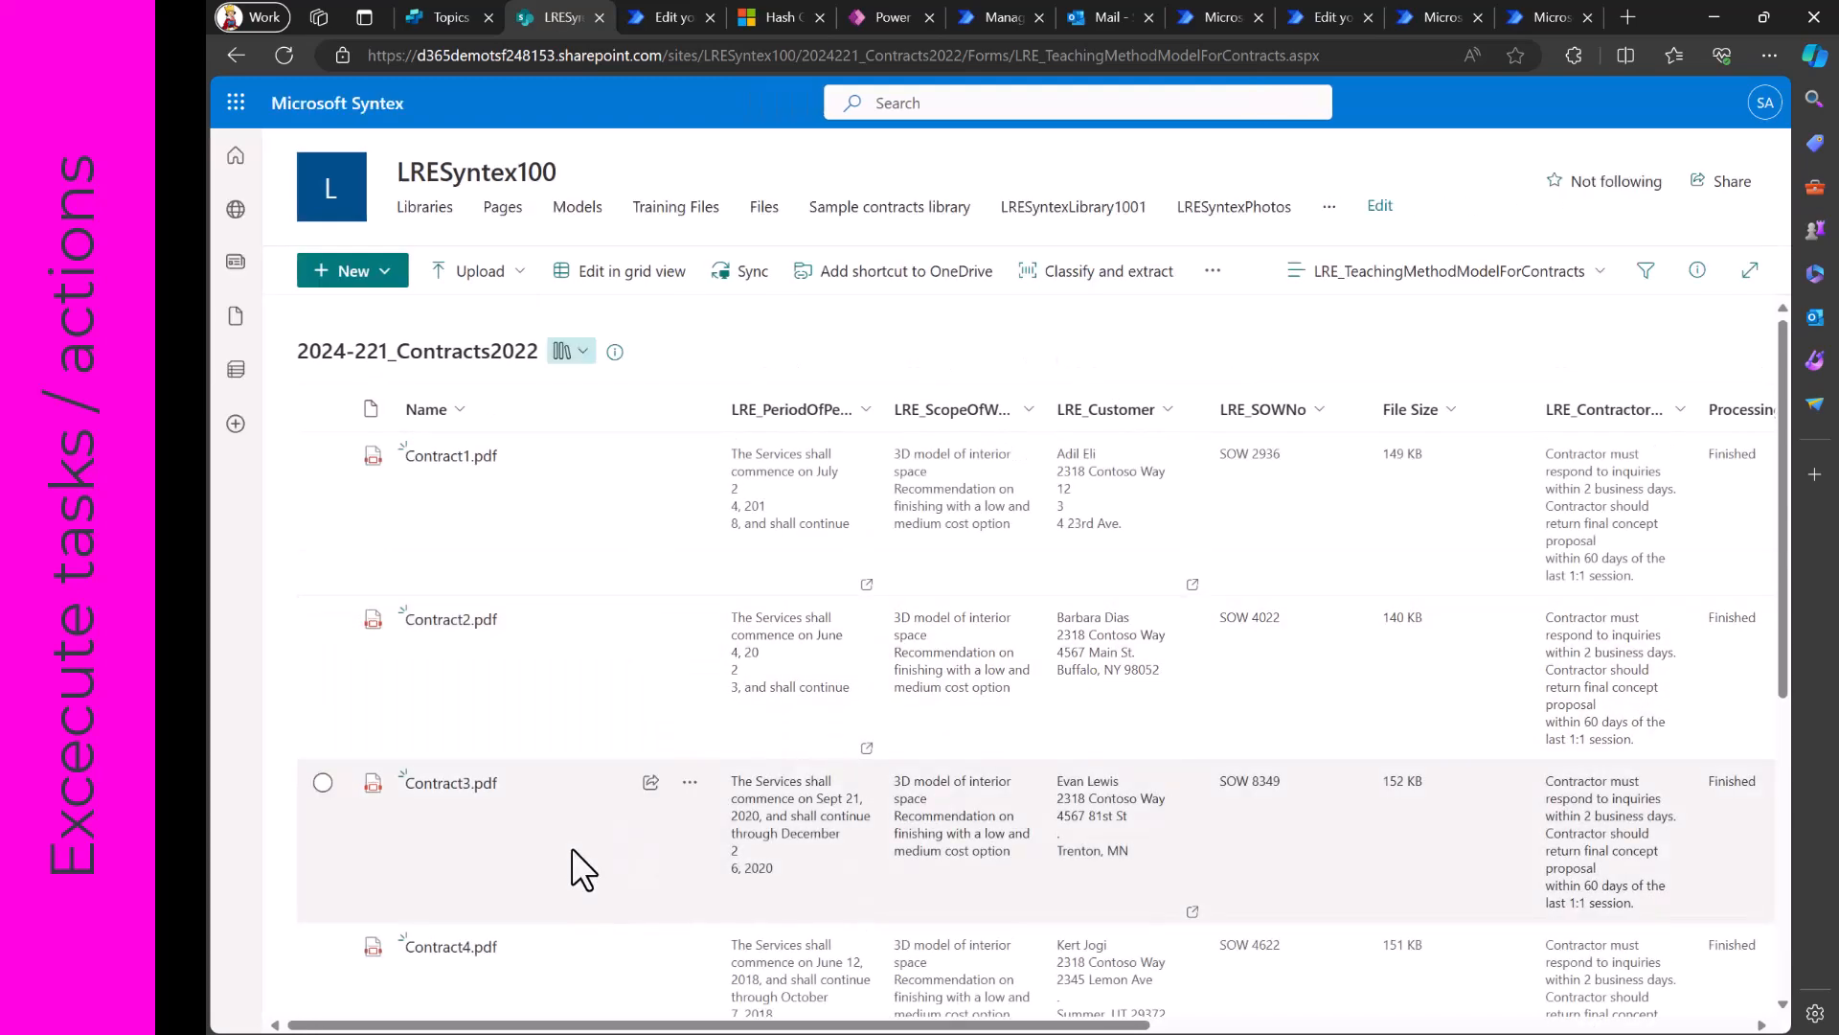
scroll(571, 847, "down", 5)
scroll(572, 850, "down", 1)
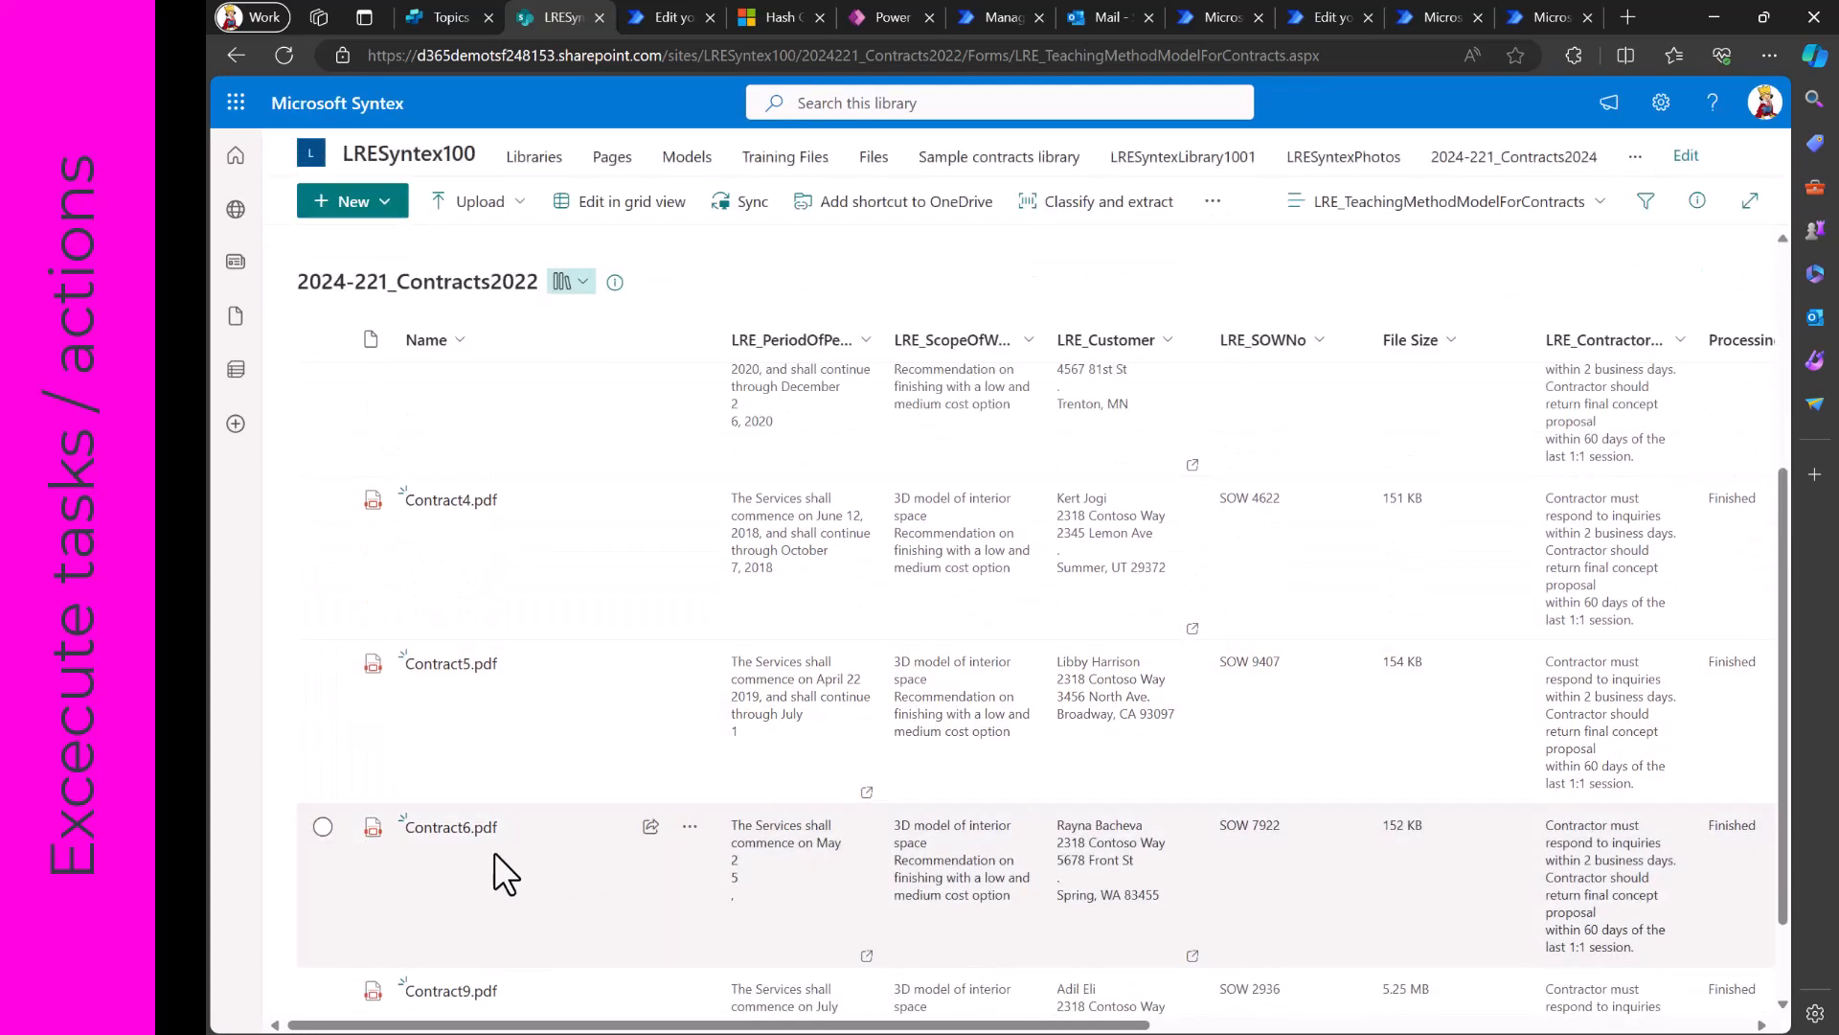
left_click(322, 827)
scroll(812, 906, "right", 5)
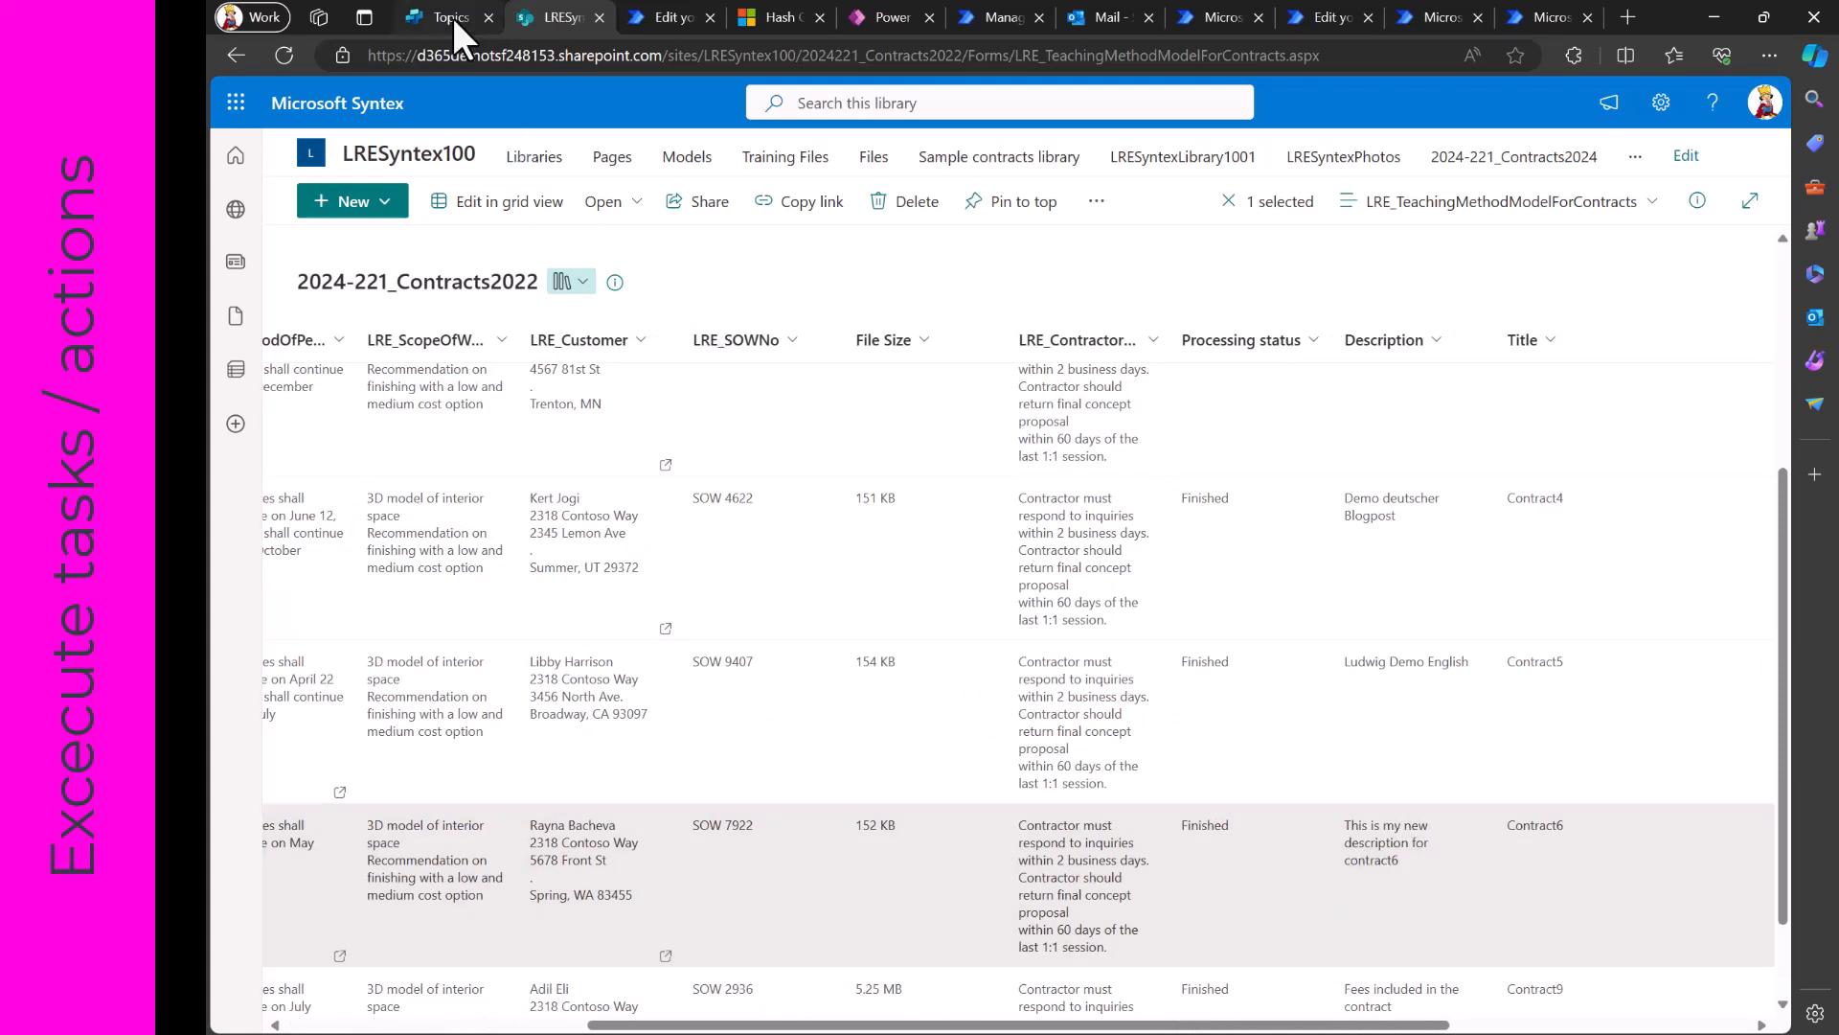
- Return to Copilot Studio and open the copilot's Topics & Plugins overview
left_click(451, 14)
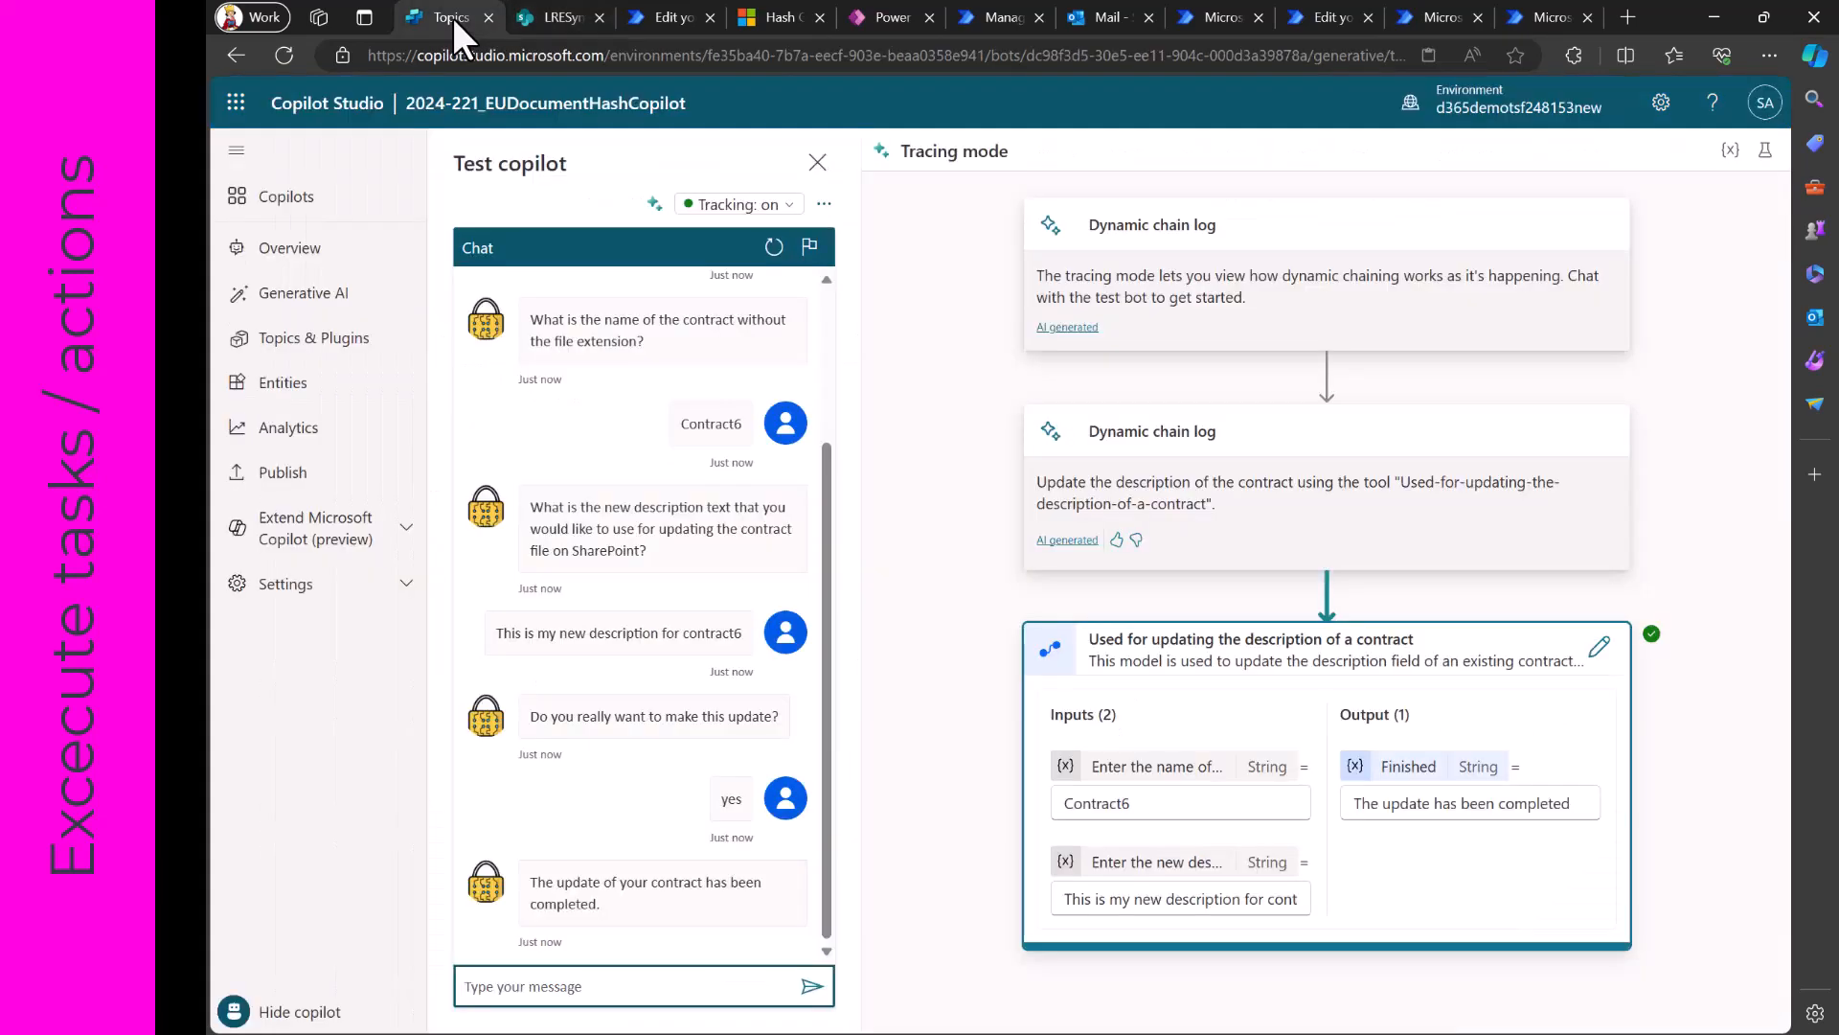
left_click(325, 355)
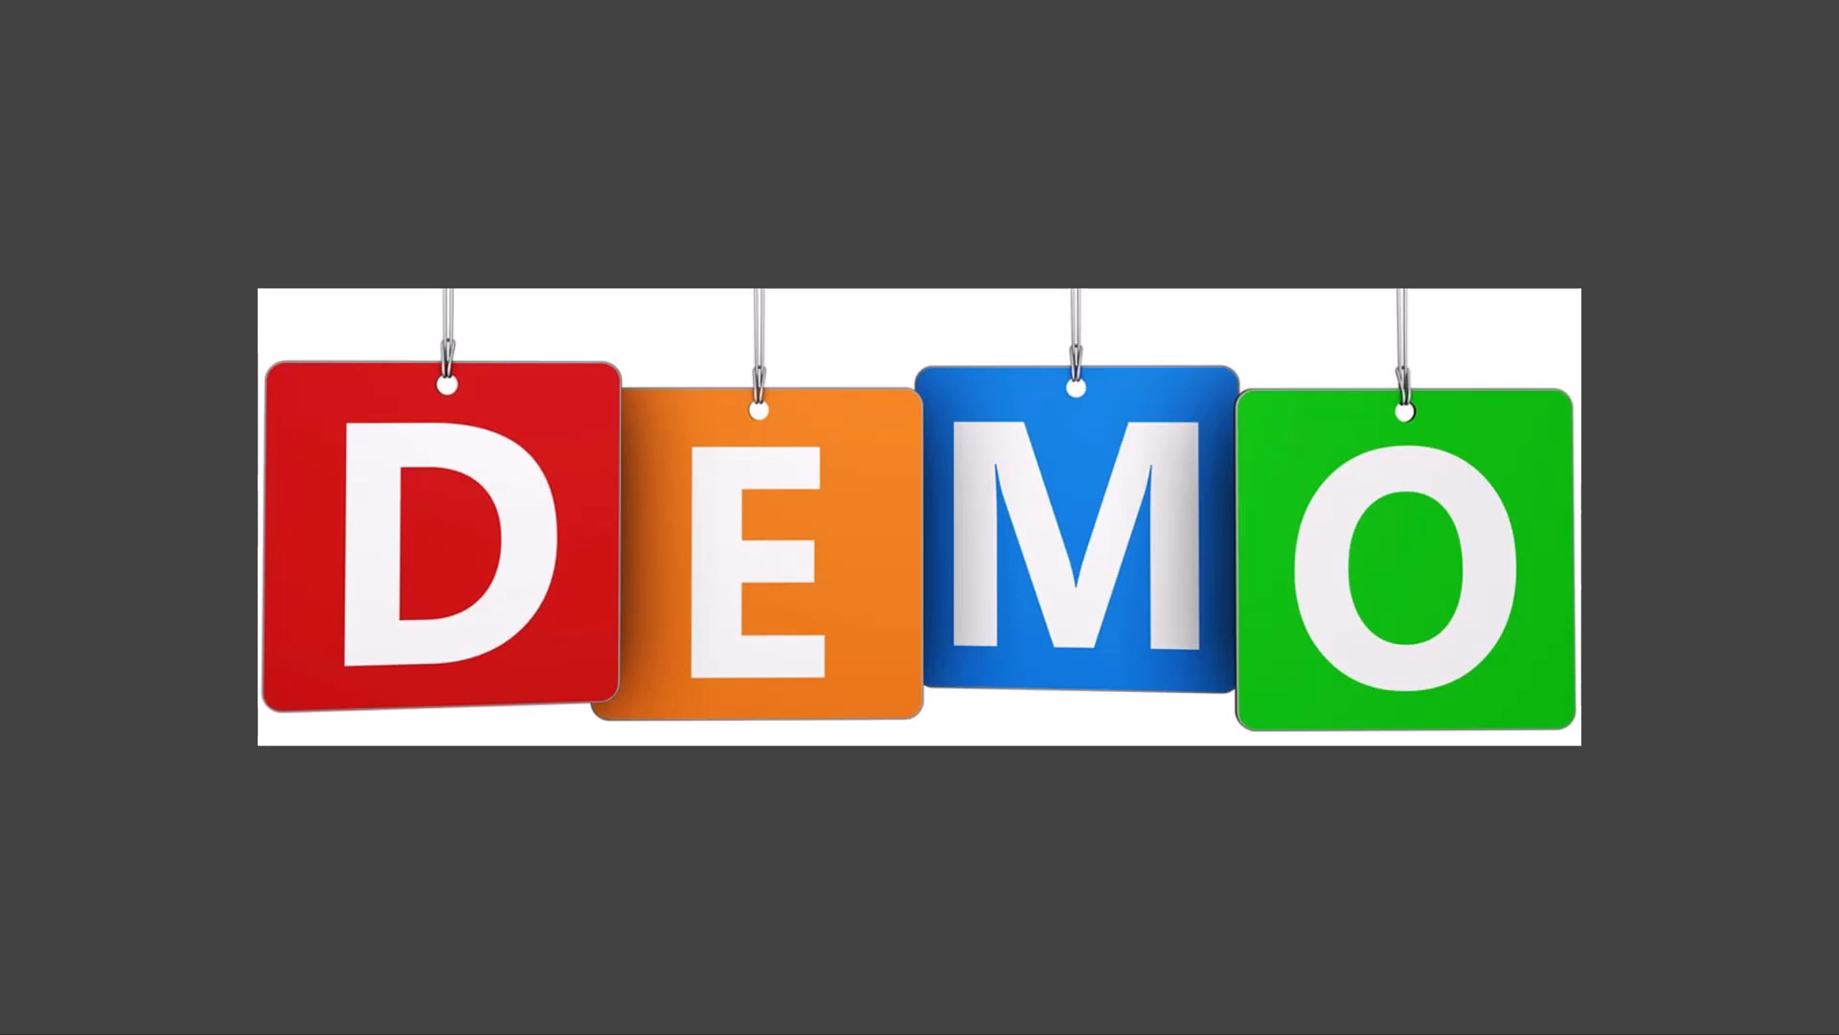
left_click(1588, 905)
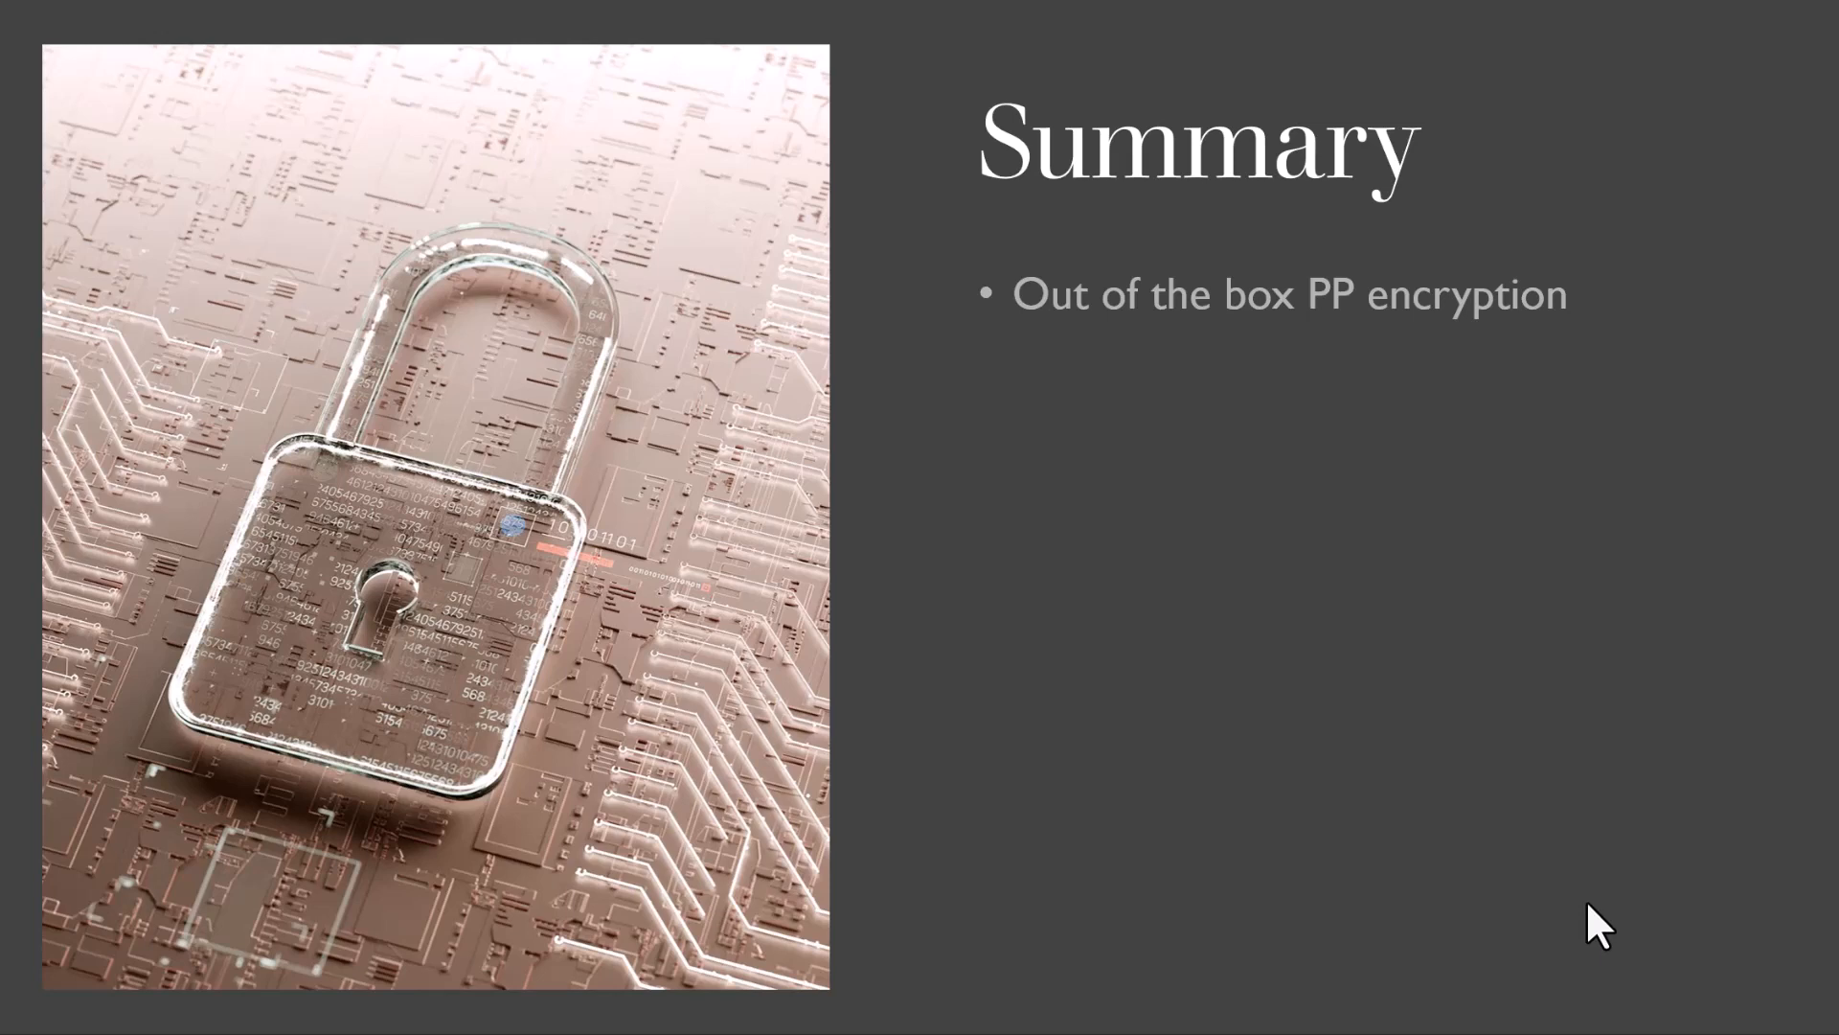
key("Right")
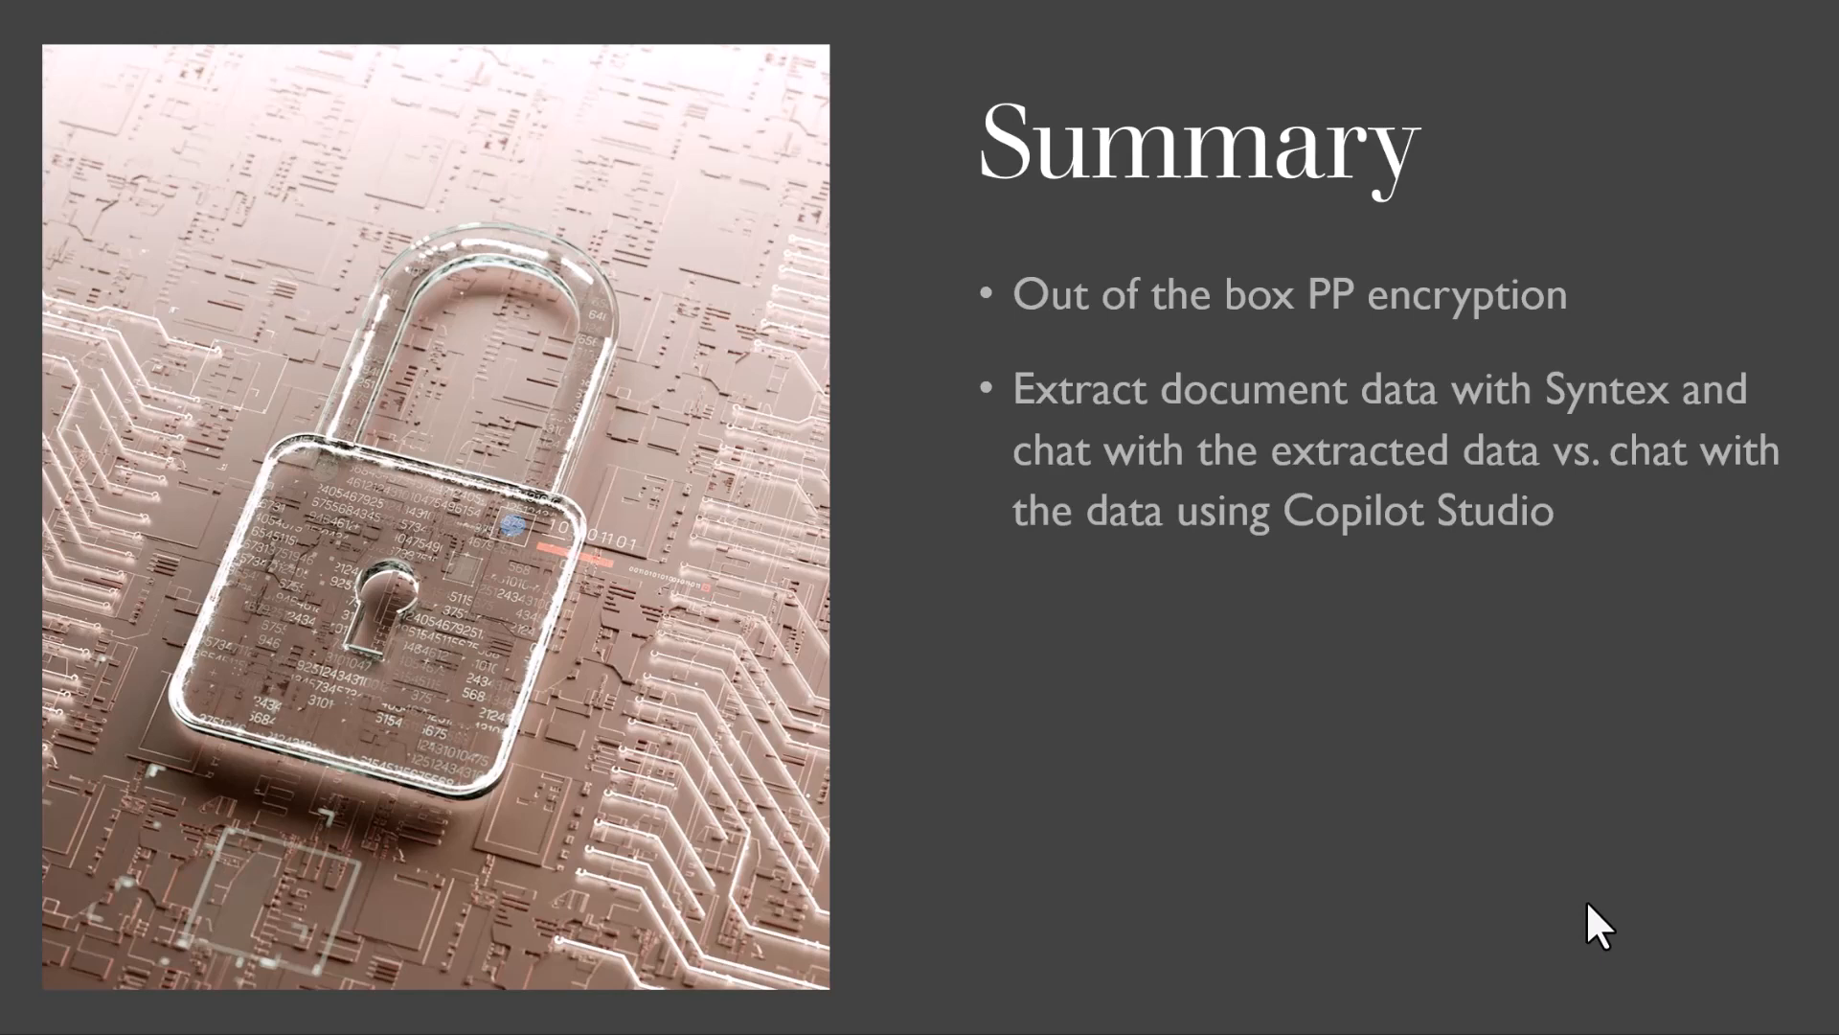
key("Right")
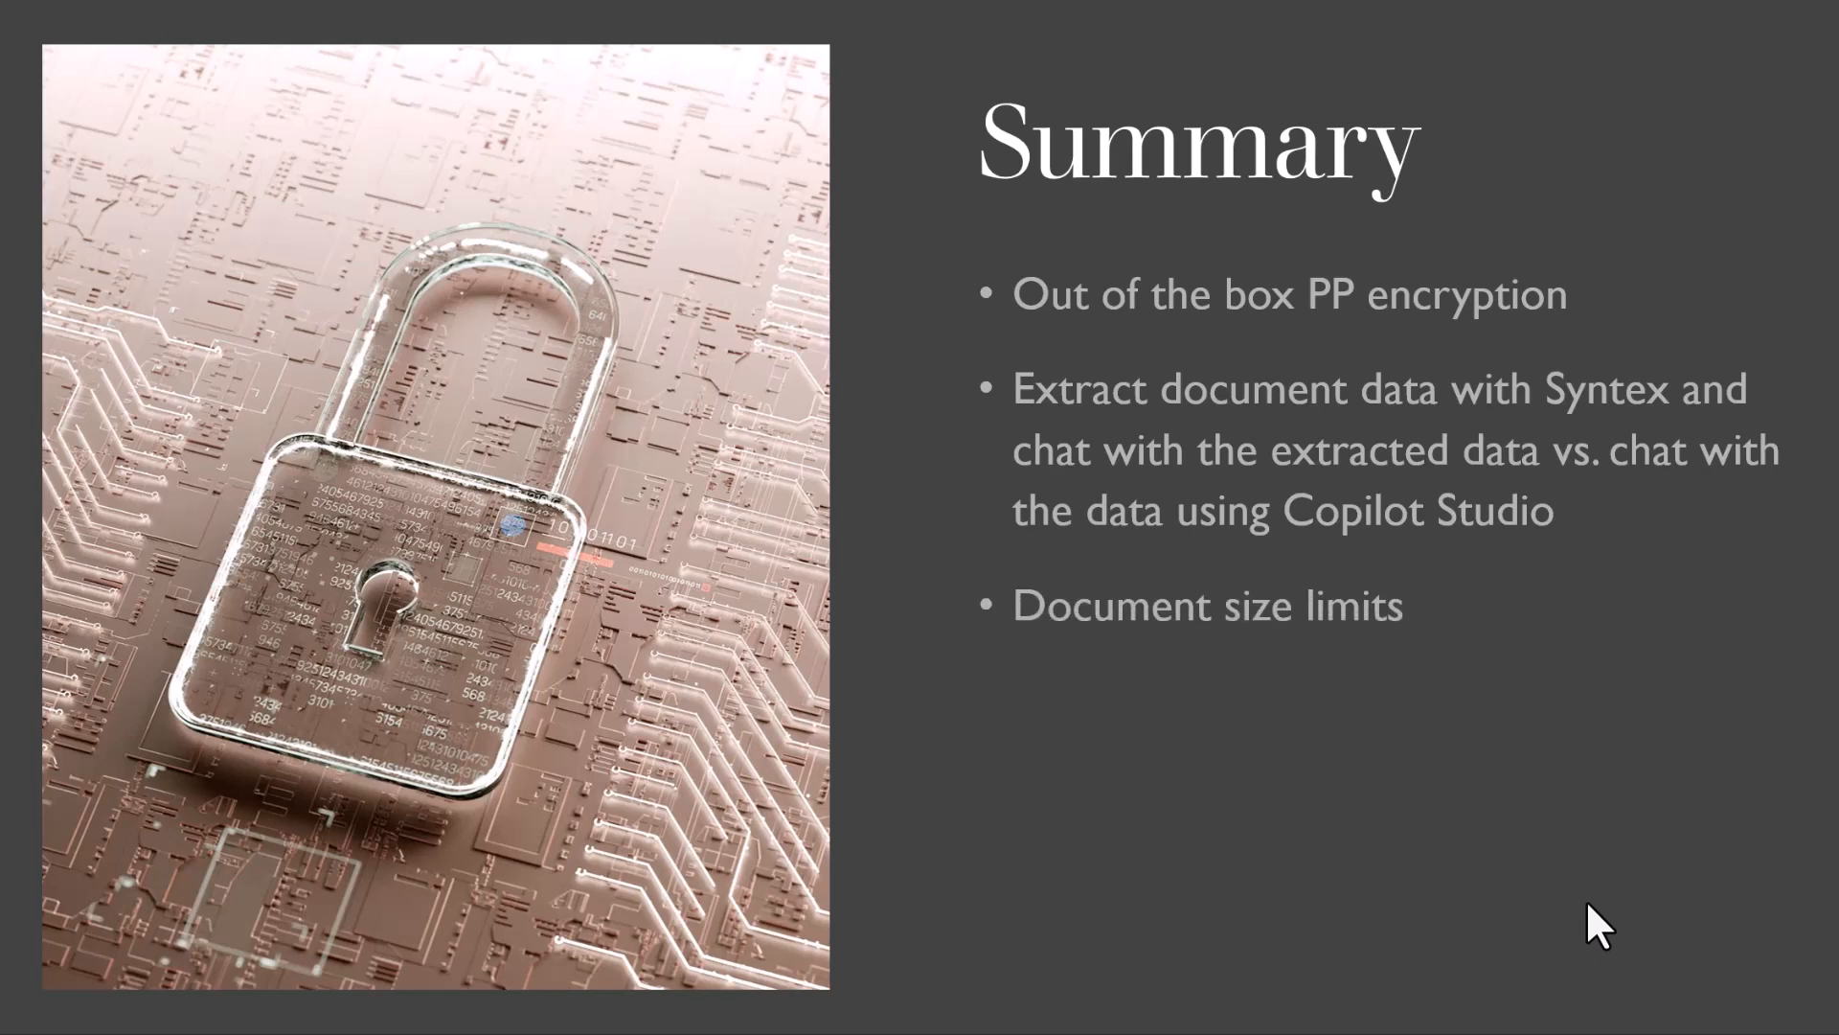